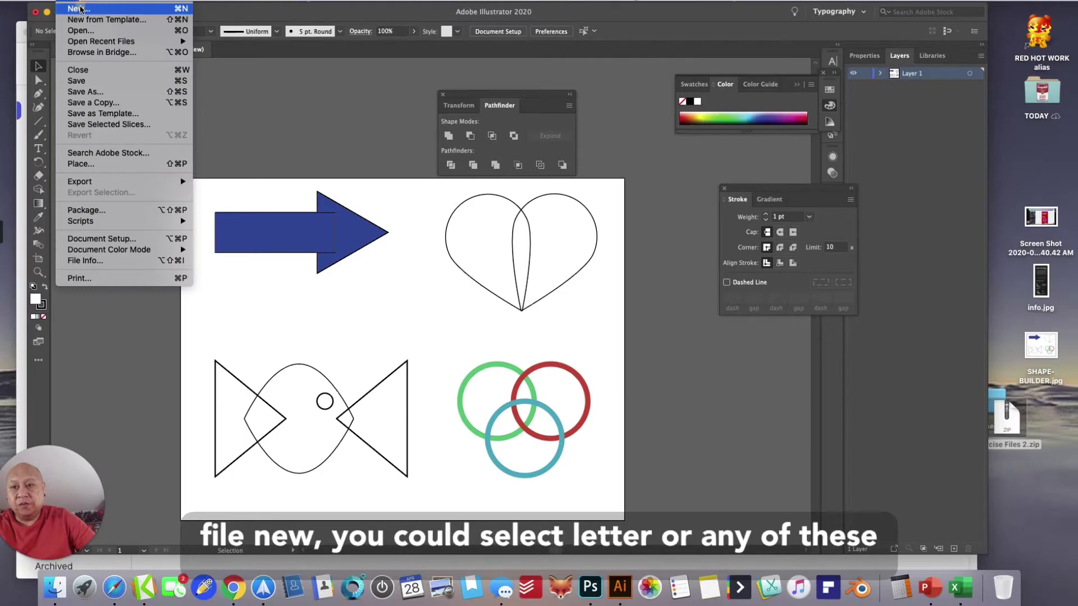
- Create a blank Letter document of 612 by 792 pt and move the floating Pathfinder and Stroke palettes clear of the page
{"action": "left_click", "coordinate": [80, 8]}
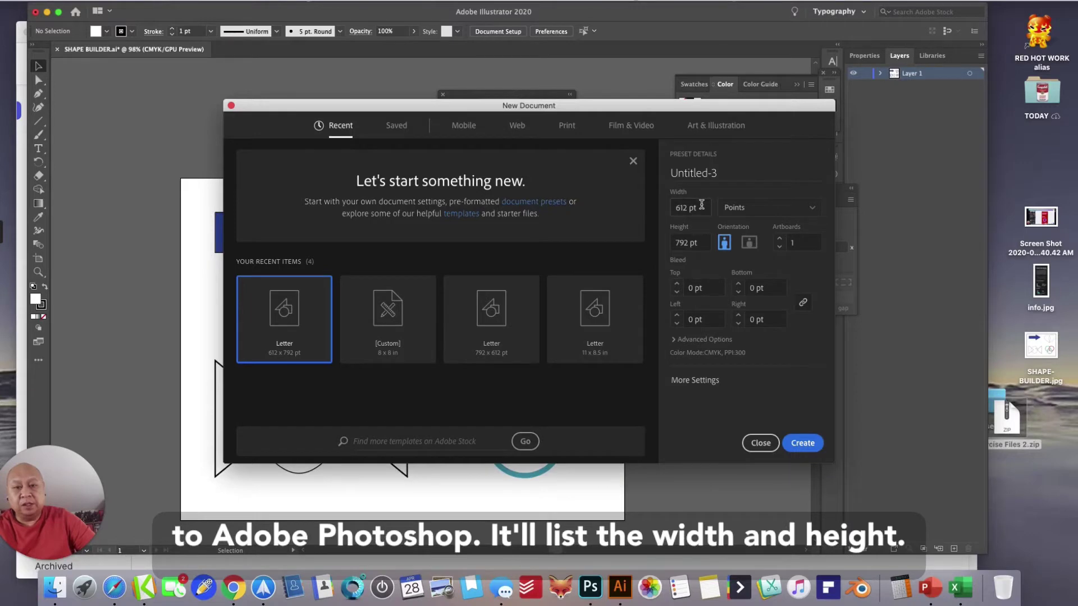
{"action": "left_click", "coordinate": [802, 443]}
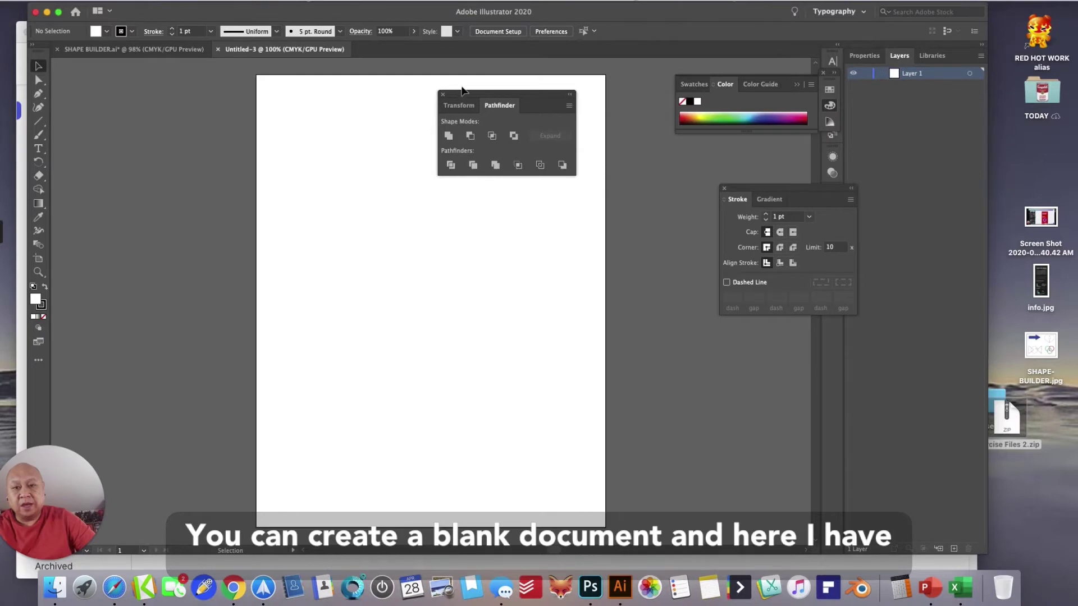
{"action": "mouse_move", "coordinate": [464, 94]}
{"action": "left_mouse_down"}
{"action": "mouse_move", "coordinate": [692, 260]}
{"action": "mouse_move", "coordinate": [733, 372]}
{"action": "left_mouse_up"}
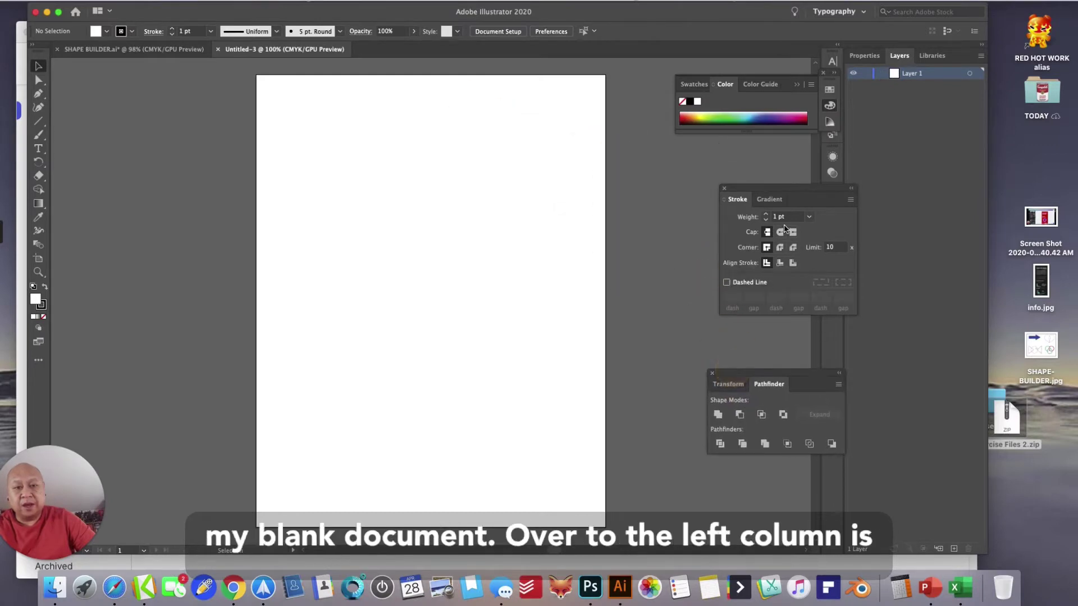
{"action": "left_click_drag", "start_coordinate": [796, 194], "coordinate": [775, 197]}
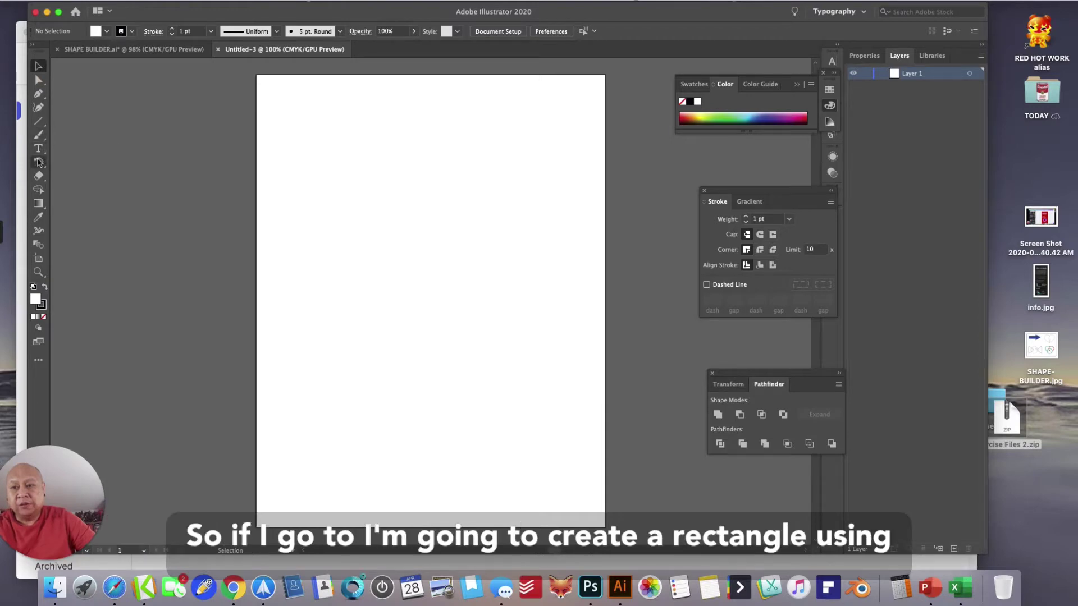
- Draw a rectangle about 351 by 204 pt in the upper half of the page and move it down toward the middle
{"action": "left_click_drag", "start_coordinate": [40, 121], "coordinate": [84, 122]}
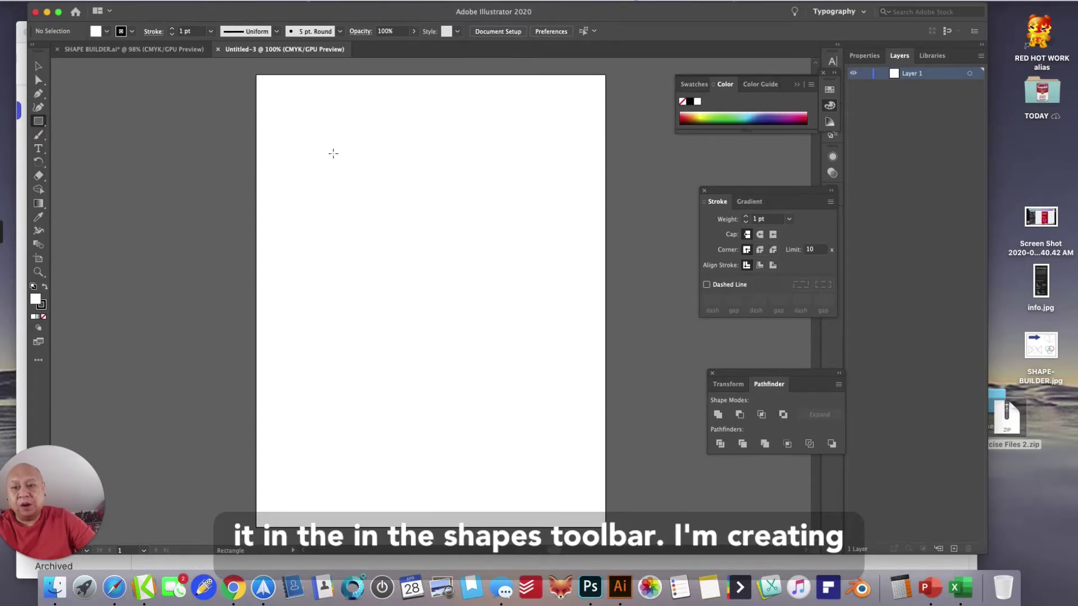
{"action": "left_click_drag", "start_coordinate": [328, 150], "coordinate": [528, 266]}
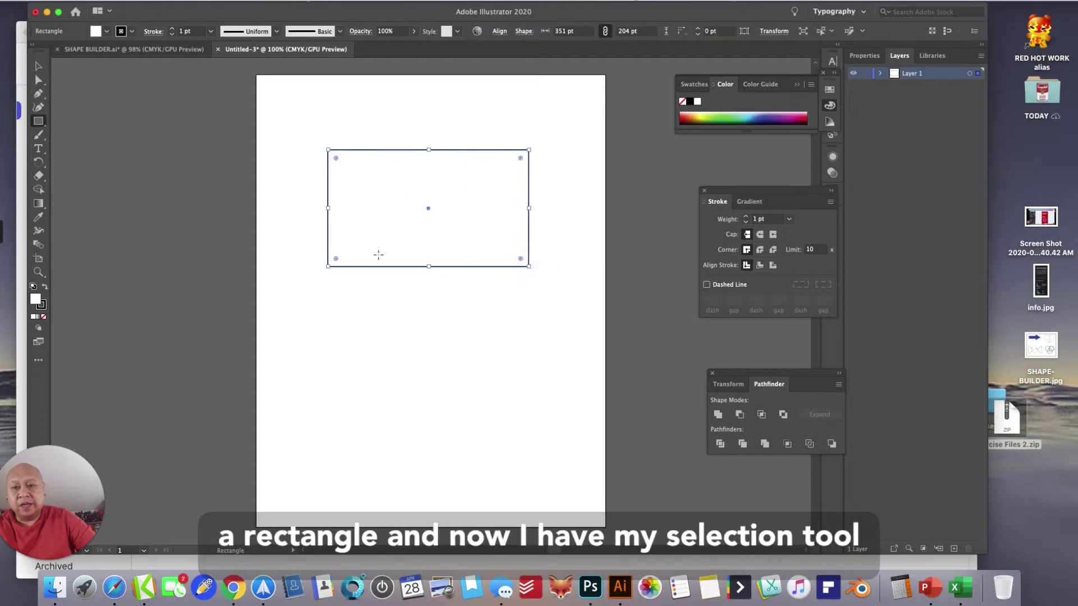
{"action": "left_click", "coordinate": [38, 66]}
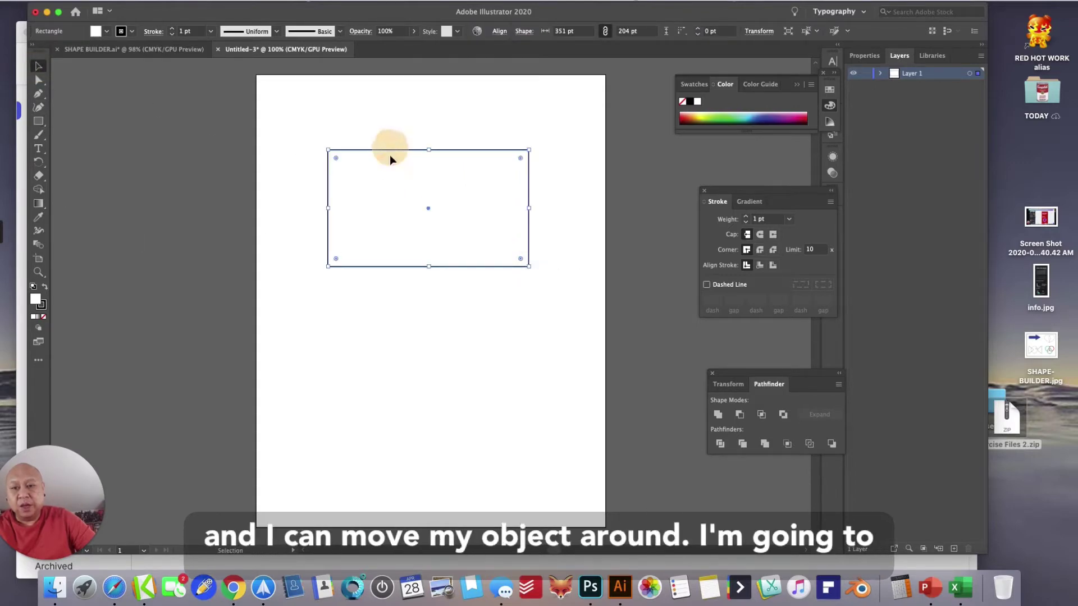
{"action": "left_click_drag", "start_coordinate": [439, 271], "coordinate": [448, 330]}
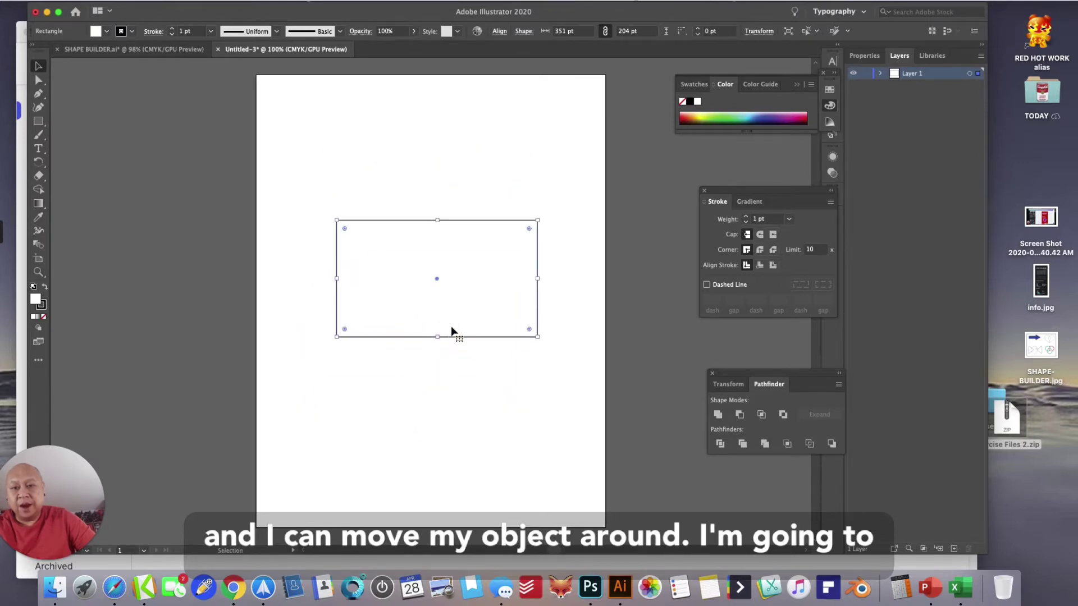
- Fill the rectangle with red DB4D42 and move it slightly up the page
{"action": "double_click", "coordinate": [36, 301]}
{"action": "left_click", "coordinate": [634, 232]}
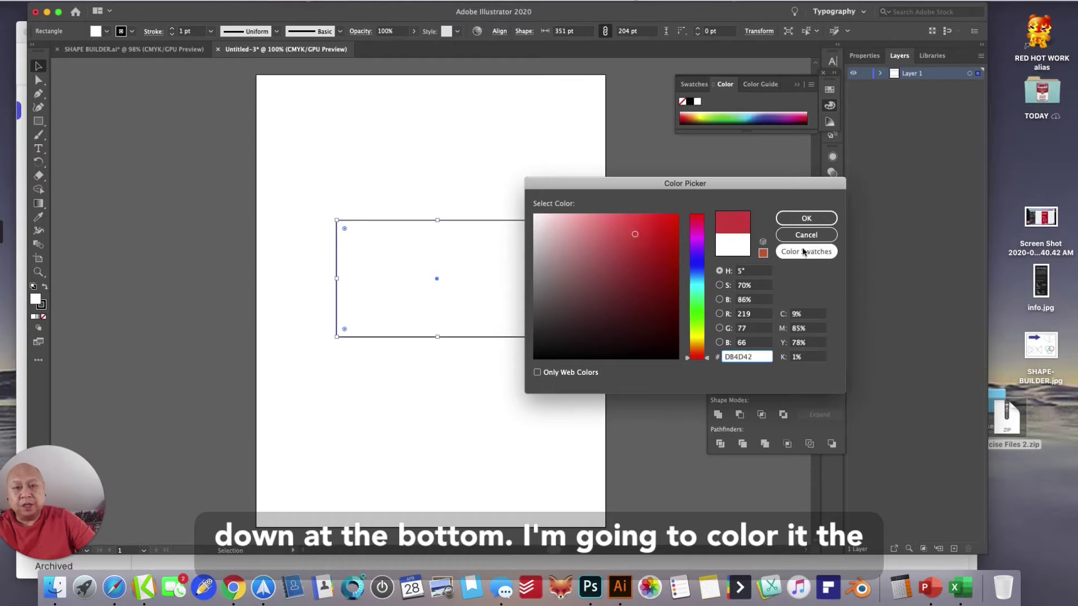
{"action": "left_click", "coordinate": [805, 218]}
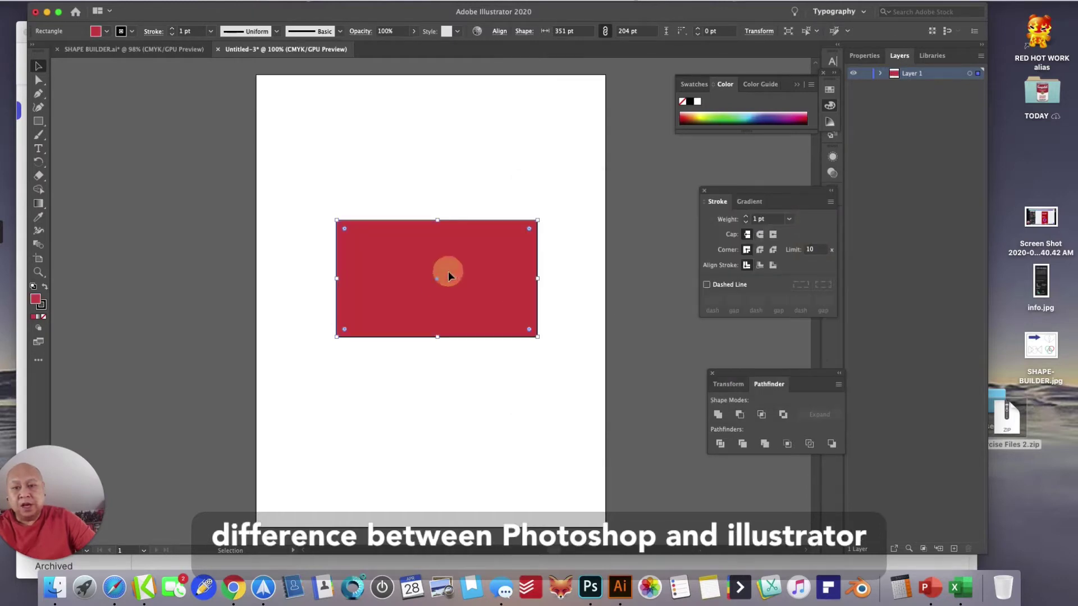
{"action": "left_click_drag", "start_coordinate": [448, 271], "coordinate": [453, 223]}
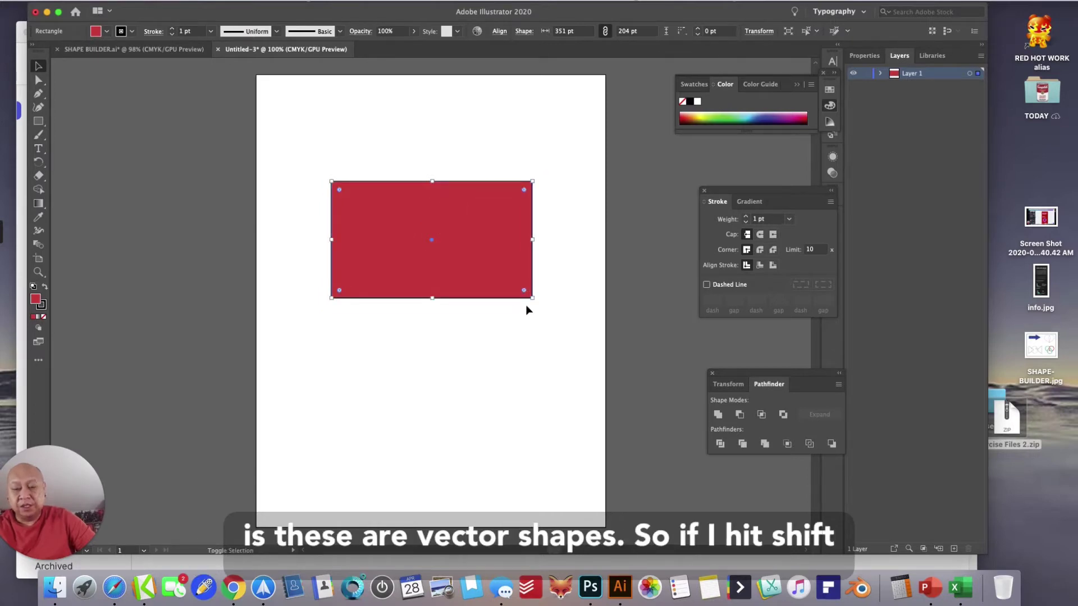
- Scale the red rectangle proportionally down to about 85 by 49 pt, enlarge it to about 688 by 400 pt and center it across the page
{"action": "left_click_drag", "start_coordinate": [534, 298], "coordinate": [381, 209]}
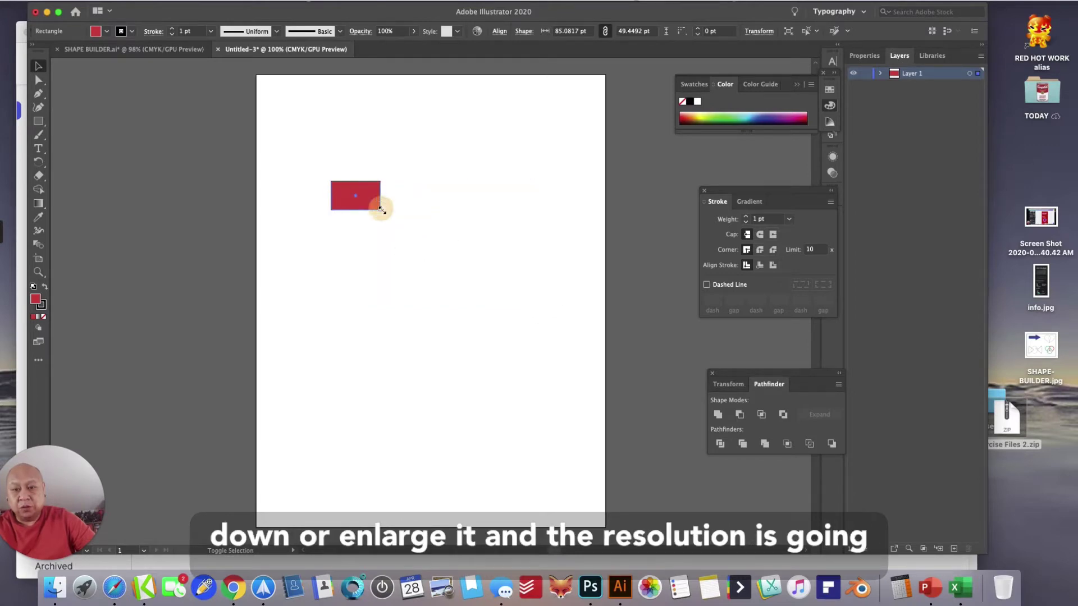
{"action": "left_click_drag", "start_coordinate": [382, 211], "coordinate": [723, 410]}
{"action": "left_click_drag", "start_coordinate": [538, 349], "coordinate": [488, 300]}
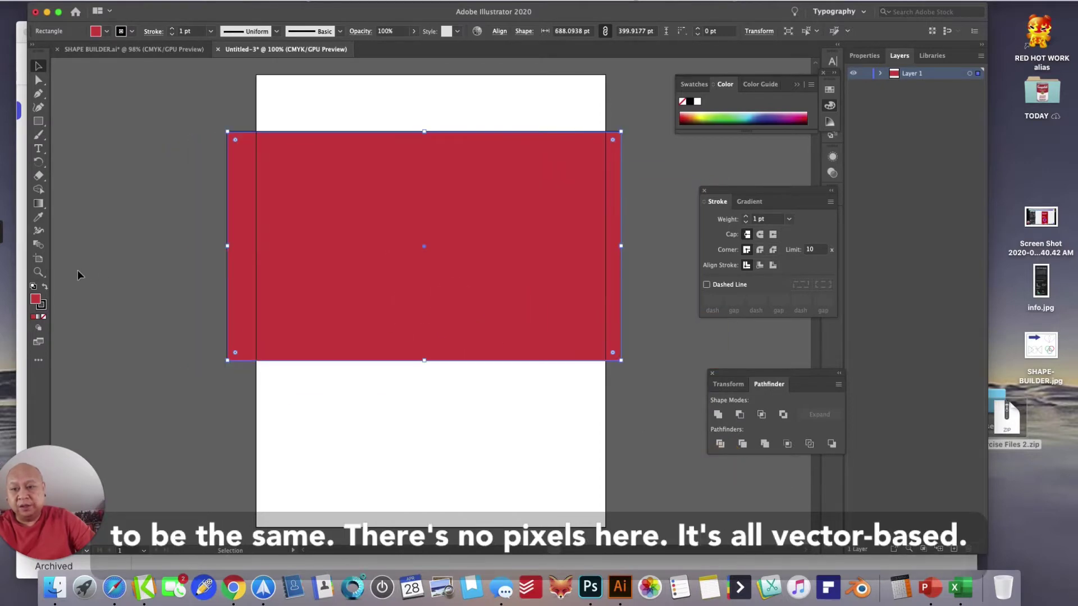
- Examine the red rectangle's vector quality by magnifying it up to 1600% and return the view to 100%
{"action": "left_click", "coordinate": [35, 271]}
{"action": "left_click", "coordinate": [423, 173]}
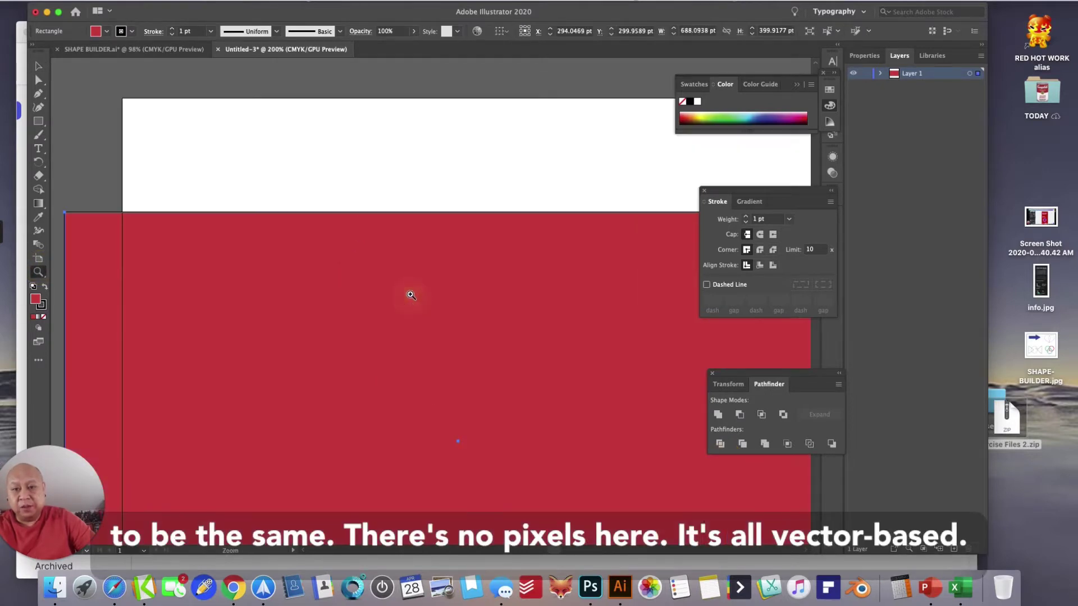
{"action": "left_click_drag", "start_coordinate": [412, 295], "coordinate": [409, 281]}
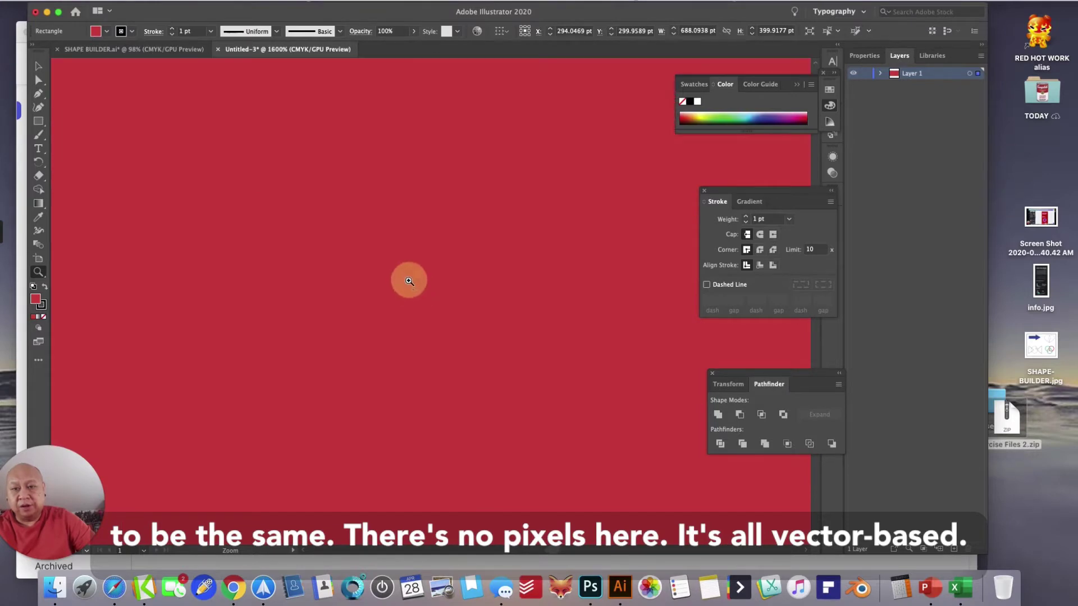
{"action": "left_click", "coordinate": [409, 280], "text": "alt"}
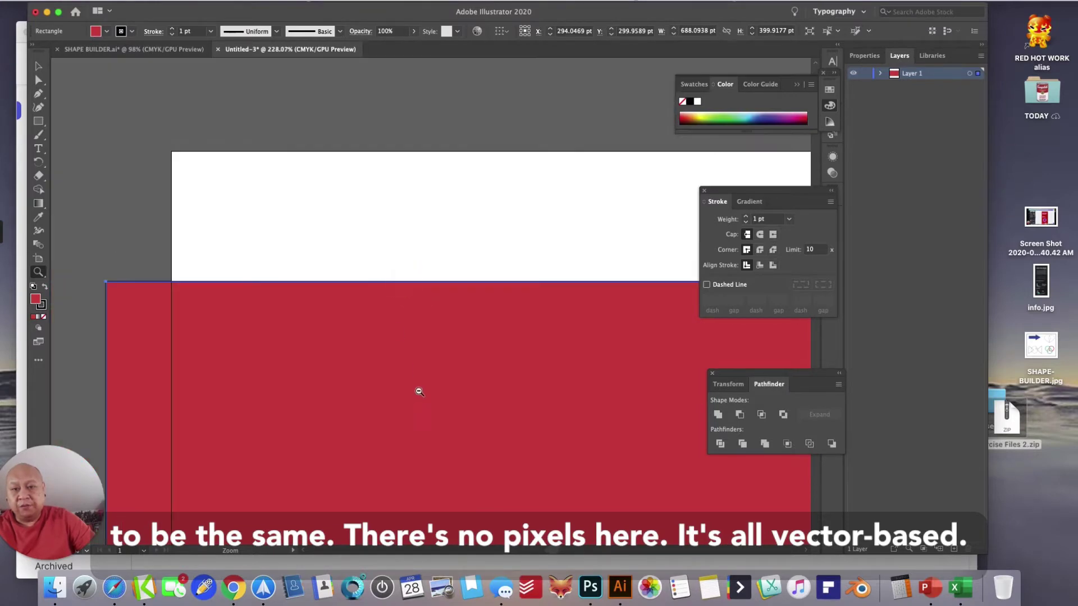
{"action": "left_click", "coordinate": [419, 392], "text": "alt"}
{"action": "left_click", "coordinate": [505, 384], "text": "alt"}
{"action": "left_click", "coordinate": [508, 380], "text": "alt"}
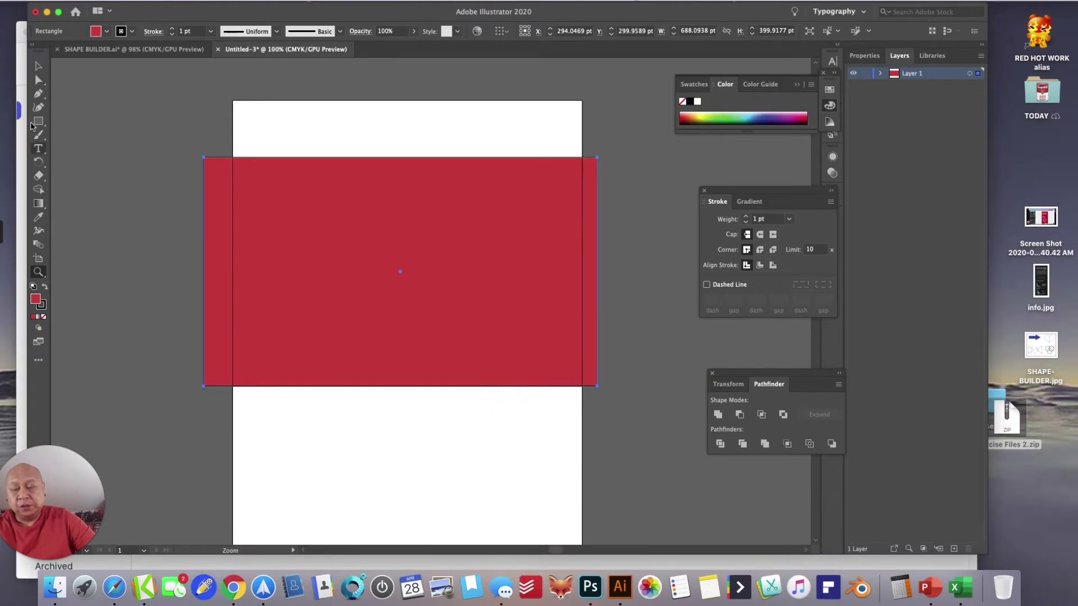
- Resize the red rectangle to about 274 by 238 pt and place it in the upper middle of the page
{"action": "left_click", "coordinate": [38, 66]}
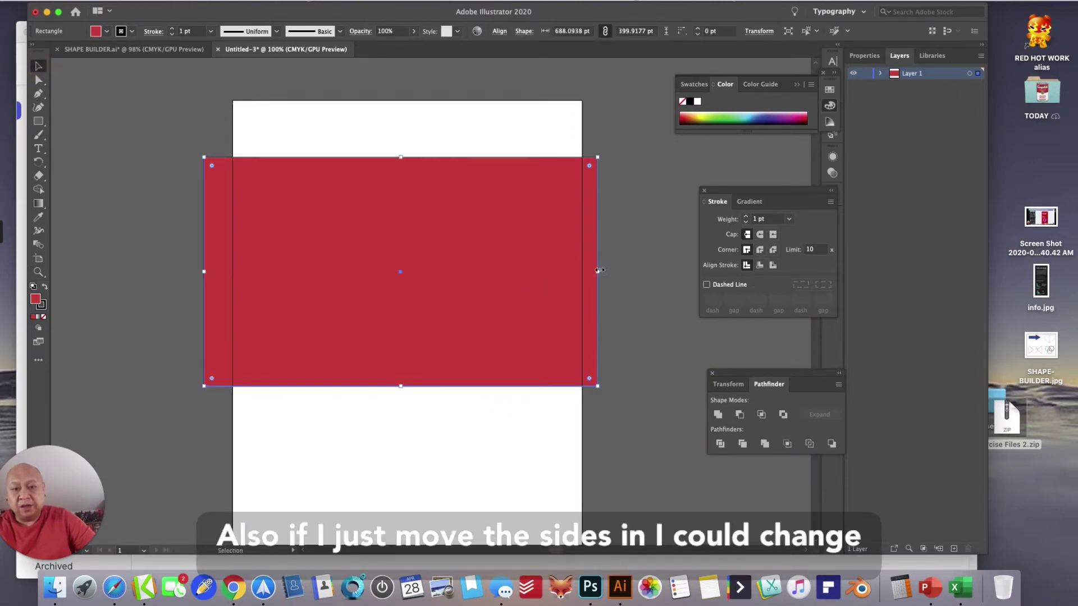
{"action": "left_click_drag", "start_coordinate": [599, 271], "coordinate": [361, 281]}
{"action": "left_click_drag", "start_coordinate": [434, 296], "coordinate": [454, 313]}
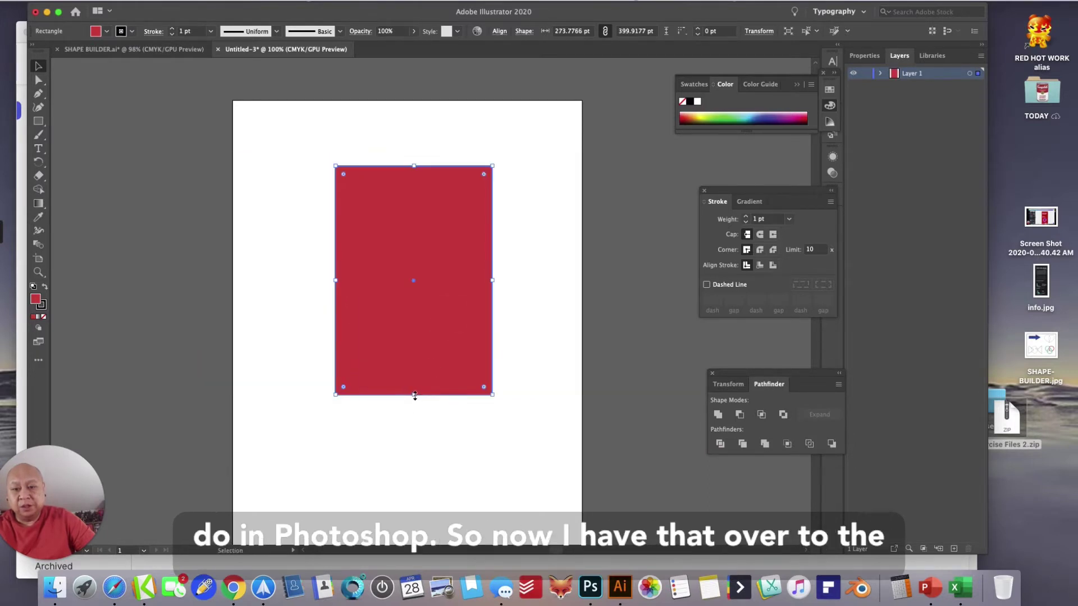
{"action": "left_click_drag", "start_coordinate": [417, 396], "coordinate": [403, 303]}
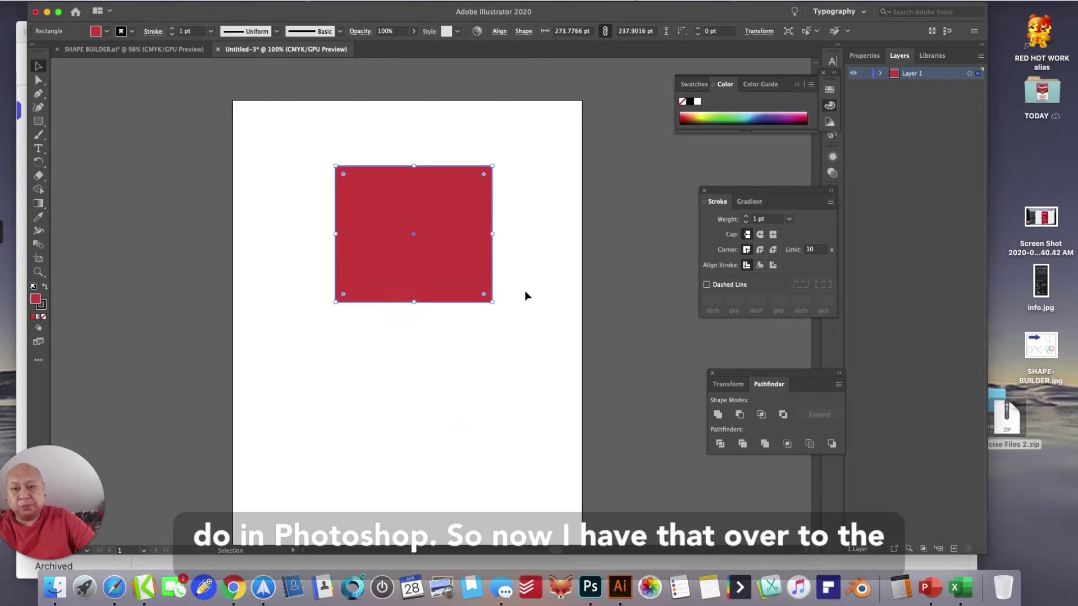
{"action": "left_click", "coordinate": [511, 291]}
{"action": "left_click_drag", "start_coordinate": [413, 251], "coordinate": [411, 277]}
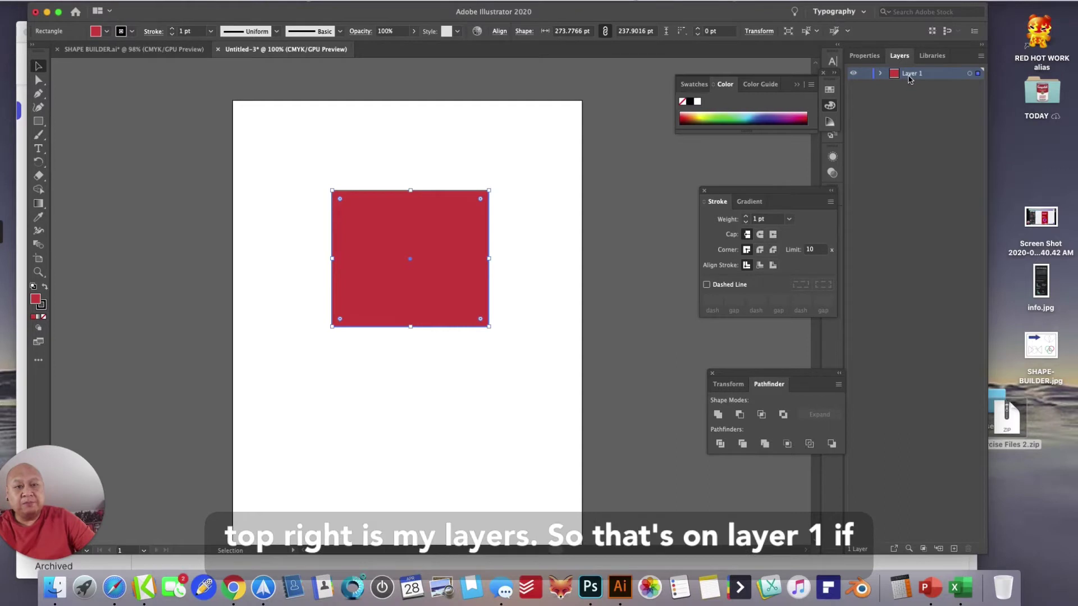
- Add a new layer above Layer 1
{"action": "left_click", "coordinate": [864, 56]}
{"action": "left_click", "coordinate": [900, 57]}
{"action": "left_click", "coordinate": [955, 550]}
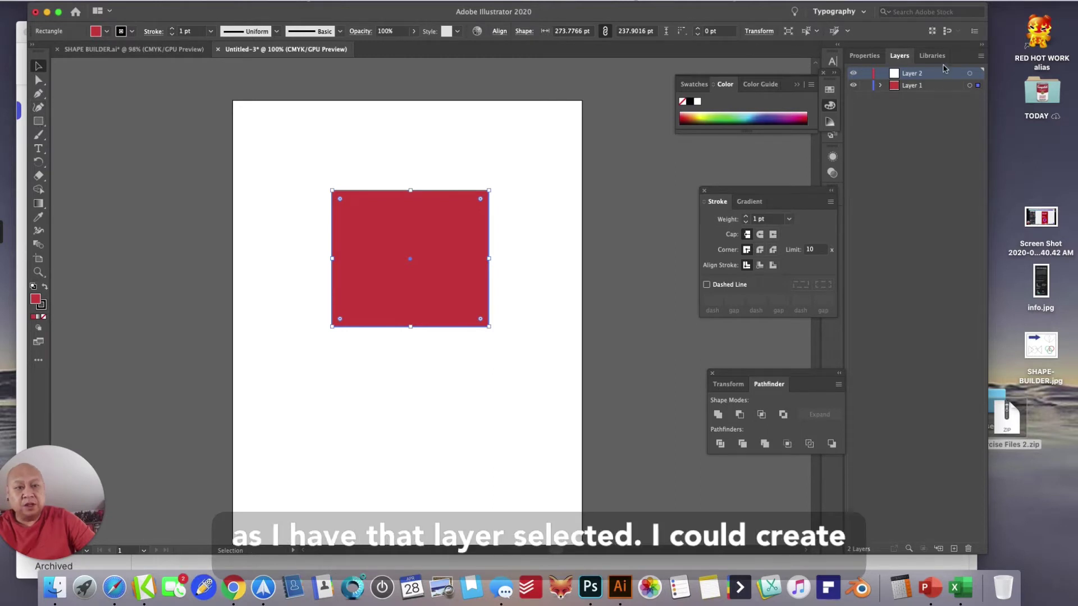
- Try drawing two freeform ellipses and a perfect circle about 182 pt wide below the red rectangle, undoing each one
{"action": "left_click", "coordinate": [42, 120]}
{"action": "left_click_drag", "start_coordinate": [42, 122], "coordinate": [79, 139]}
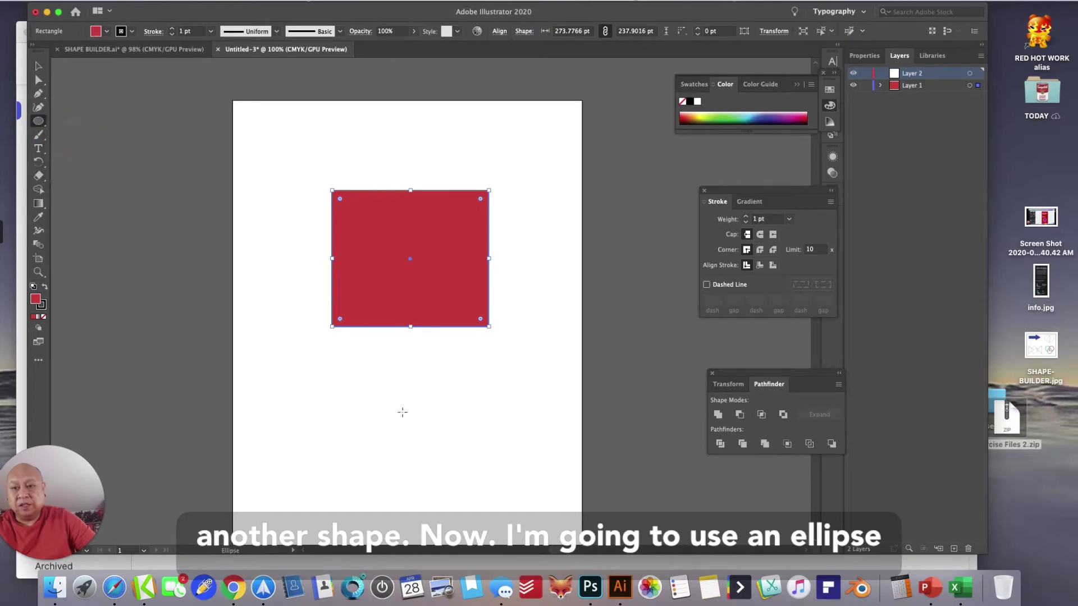
{"action": "left_click_drag", "start_coordinate": [349, 378], "coordinate": [475, 494]}
{"action": "key", "text": "super+z"}
{"action": "left_click_drag", "start_coordinate": [330, 340], "coordinate": [445, 424]}
{"action": "key", "text": "super+z"}
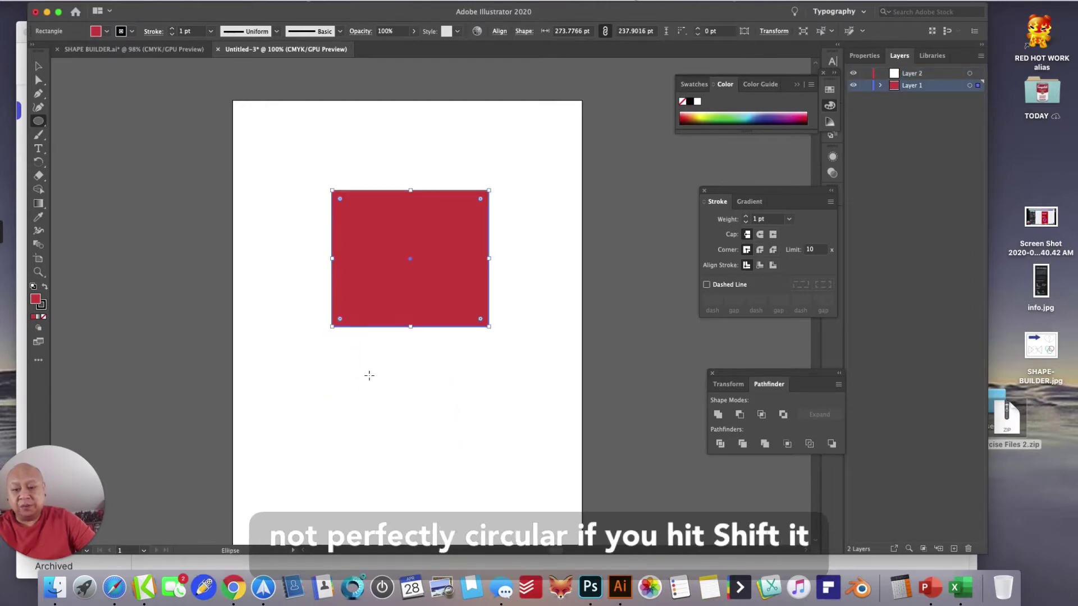
{"action": "left_click_drag", "start_coordinate": [363, 372], "coordinate": [467, 475]}
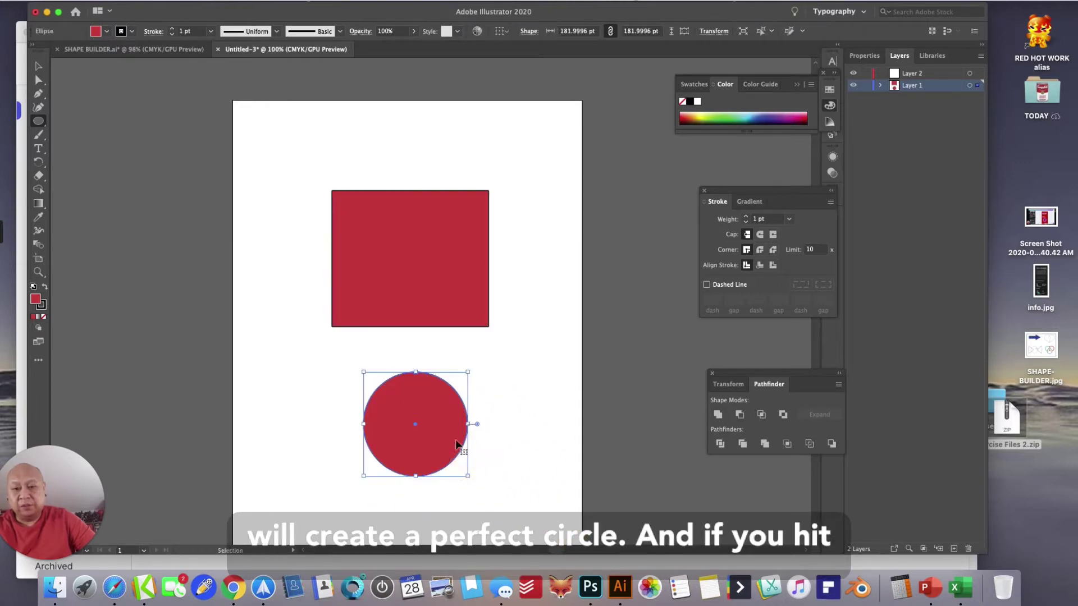
{"action": "key", "text": "super+z"}
- Draw a perfect circle about 266 pt wide from its center below the red rectangle, and fill it with bright green
{"action": "mouse_move", "coordinate": [397, 395]}
{"action": "left_mouse_down"}
{"action": "mouse_move", "coordinate": [450, 505]}
{"action": "mouse_move", "coordinate": [421, 445]}
{"action": "mouse_move", "coordinate": [435, 471]}
{"action": "mouse_move", "coordinate": [441, 462]}
{"action": "left_mouse_up"}
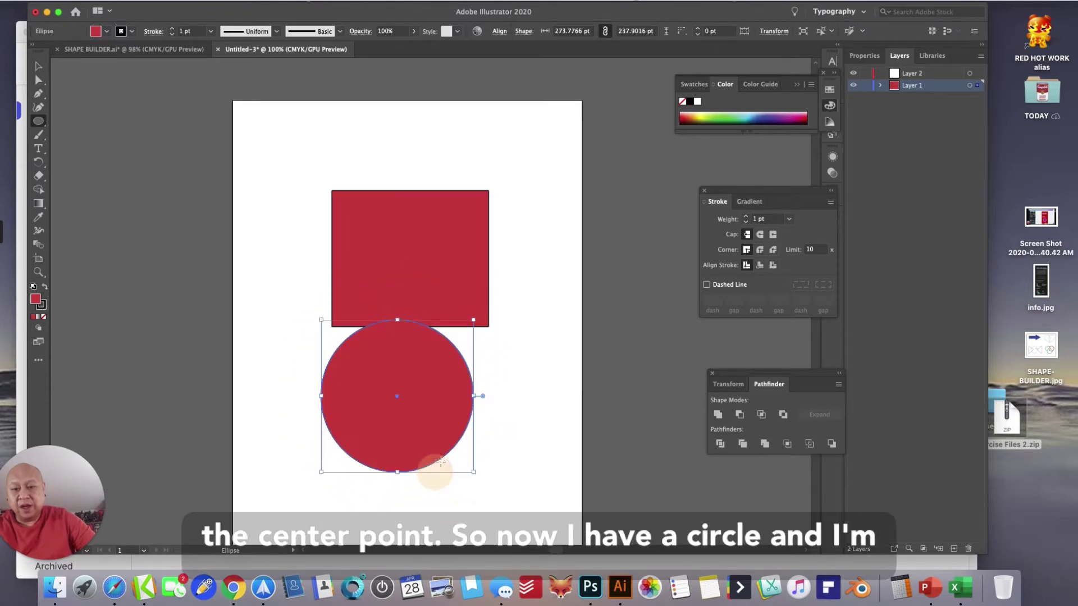
{"action": "double_click", "coordinate": [36, 299]}
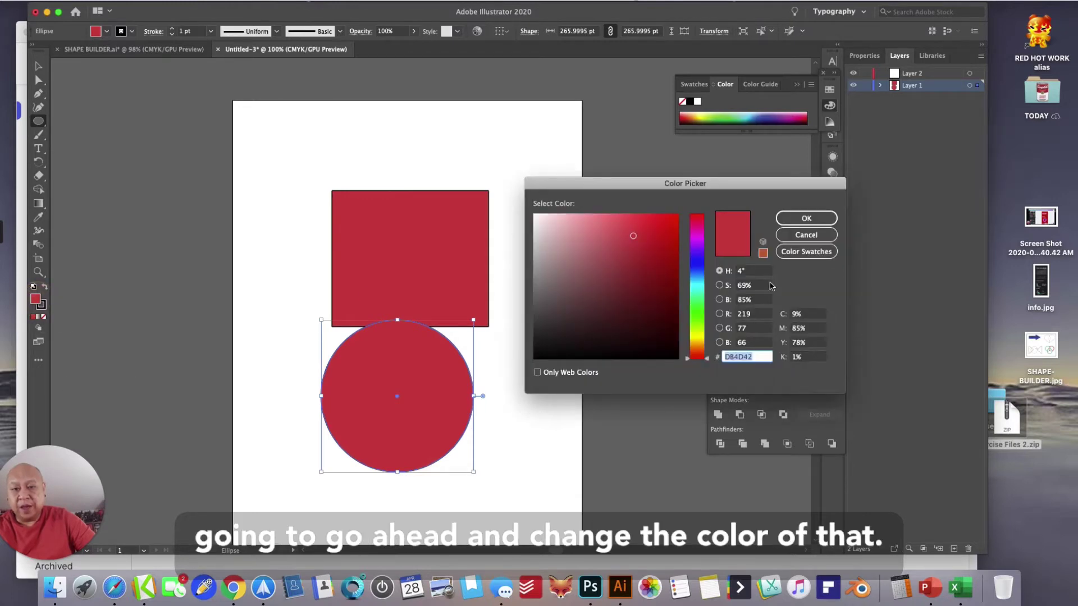
{"action": "left_click", "coordinate": [696, 315]}
{"action": "left_click", "coordinate": [802, 218]}
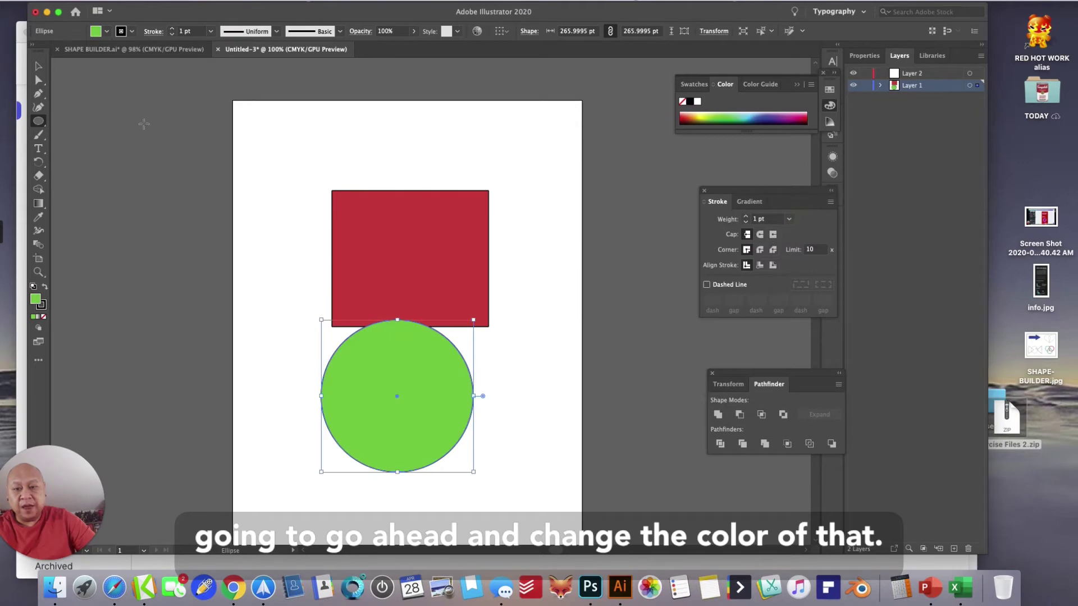
- Move the green circle over the red rectangle and transfer it from Layer 1 to Layer 2
{"action": "left_click", "coordinate": [38, 66]}
{"action": "left_click_drag", "start_coordinate": [400, 422], "coordinate": [437, 269]}
{"action": "left_click", "coordinate": [929, 74]}
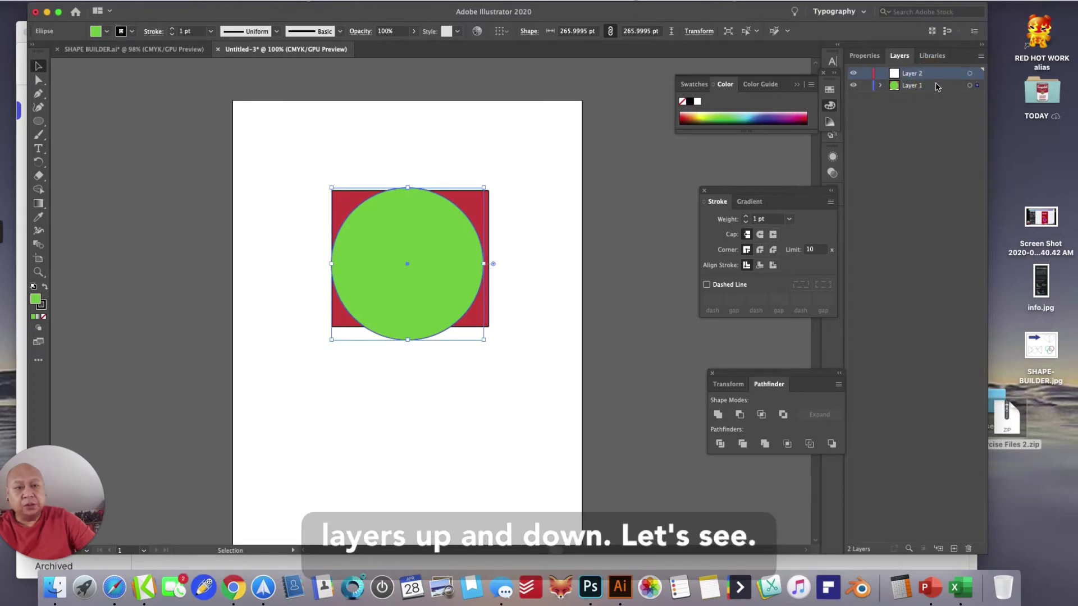
{"action": "left_click_drag", "start_coordinate": [969, 85], "coordinate": [978, 73]}
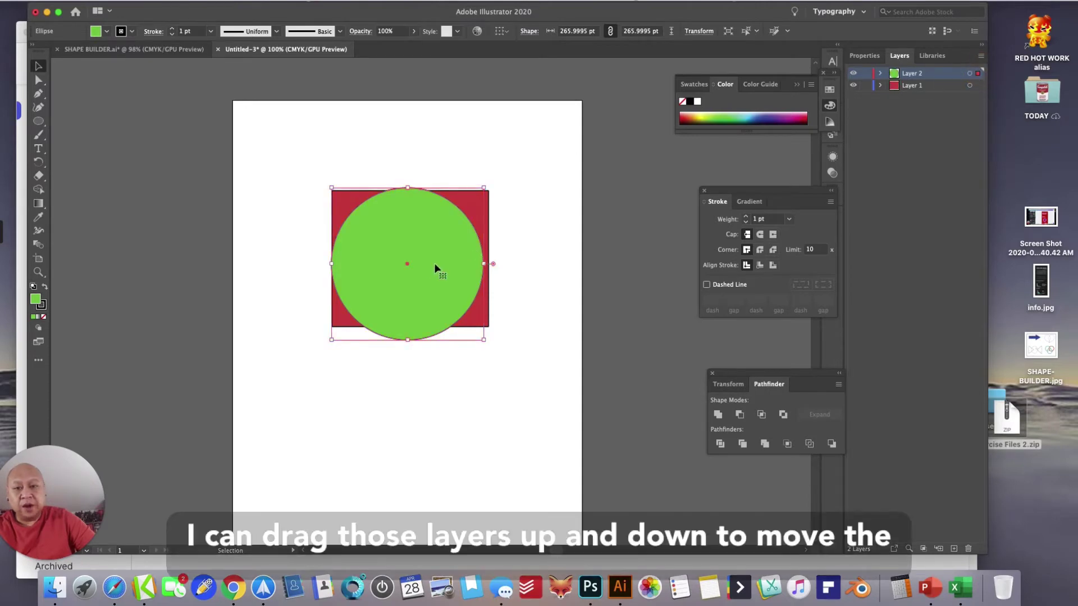
- Move the green circle down to the rectangle's lower edge and reorder Layer 1 above Layer 2
{"action": "left_click_drag", "start_coordinate": [434, 268], "coordinate": [433, 384]}
{"action": "left_click", "coordinate": [939, 96]}
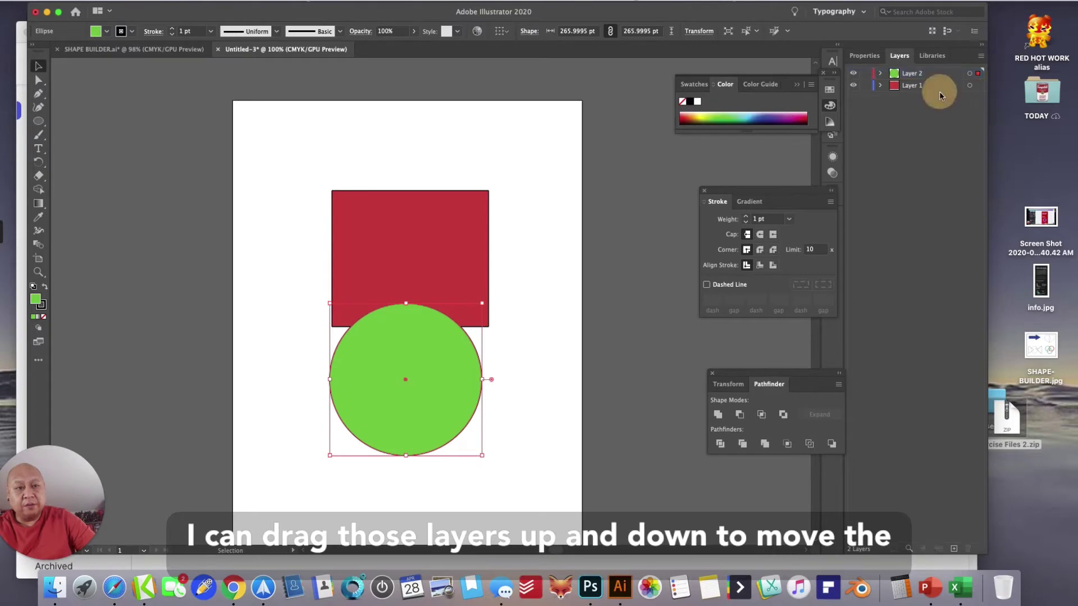
{"action": "left_click", "coordinate": [940, 90]}
{"action": "left_click_drag", "start_coordinate": [941, 90], "coordinate": [943, 67]}
- Move the red rectangle up clear of the green circle and slightly adjust the positions of both shapes
{"action": "left_click", "coordinate": [430, 256]}
{"action": "left_click_drag", "start_coordinate": [431, 279], "coordinate": [433, 208]}
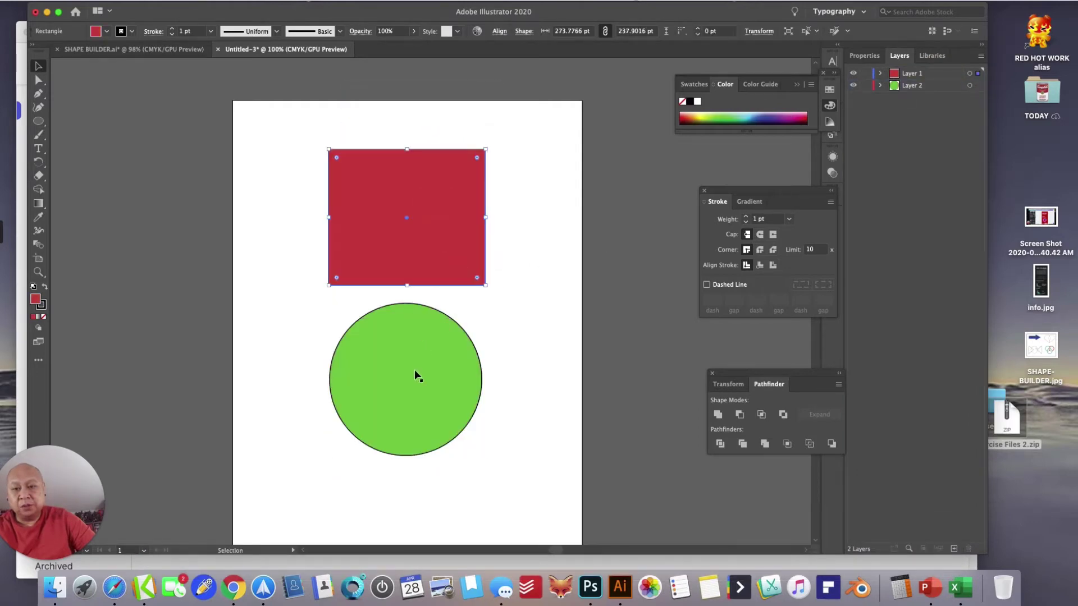
{"action": "mouse_move", "coordinate": [414, 373]}
{"action": "left_mouse_down"}
{"action": "mouse_move", "coordinate": [421, 332]}
{"action": "mouse_move", "coordinate": [416, 375]}
{"action": "left_mouse_up"}
{"action": "mouse_move", "coordinate": [435, 233]}
{"action": "left_mouse_down"}
{"action": "mouse_move", "coordinate": [443, 253]}
{"action": "mouse_move", "coordinate": [442, 233]}
{"action": "left_mouse_up"}
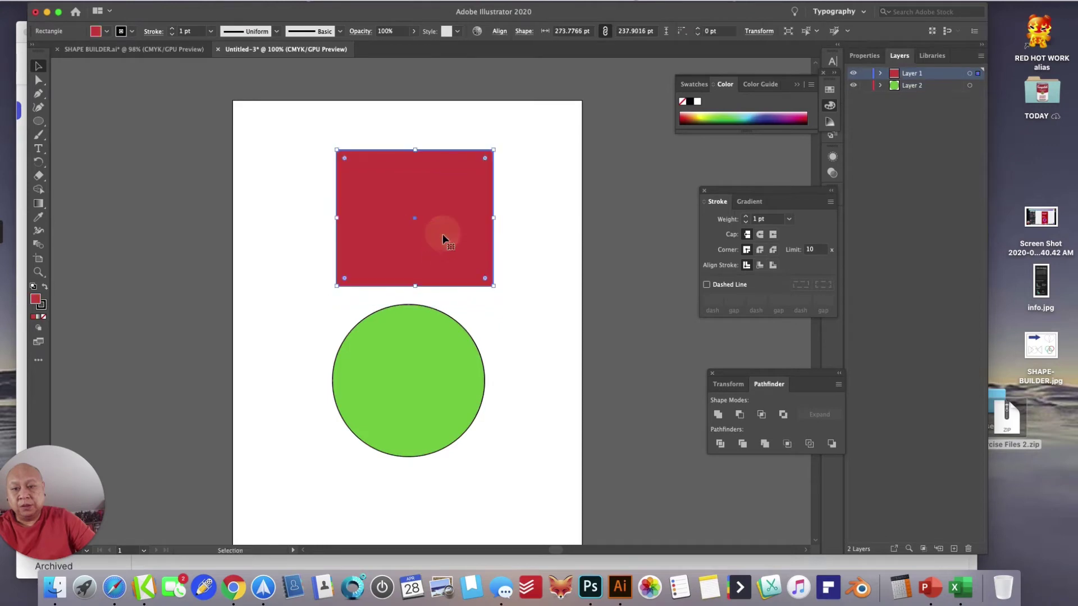
- Nudge the red rectangle slightly and move its upper-right anchor point inward to near the rectangle's center
{"action": "left_click", "coordinate": [40, 82]}
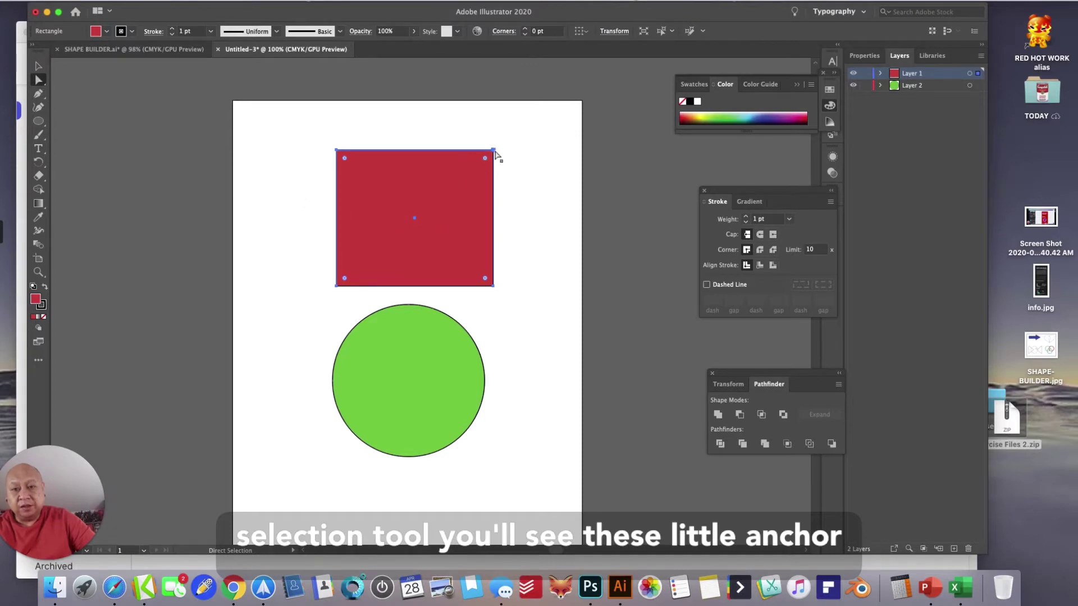
{"action": "mouse_move", "coordinate": [496, 155]}
{"action": "left_mouse_down"}
{"action": "mouse_move", "coordinate": [480, 171]}
{"action": "mouse_move", "coordinate": [494, 153]}
{"action": "left_mouse_up"}
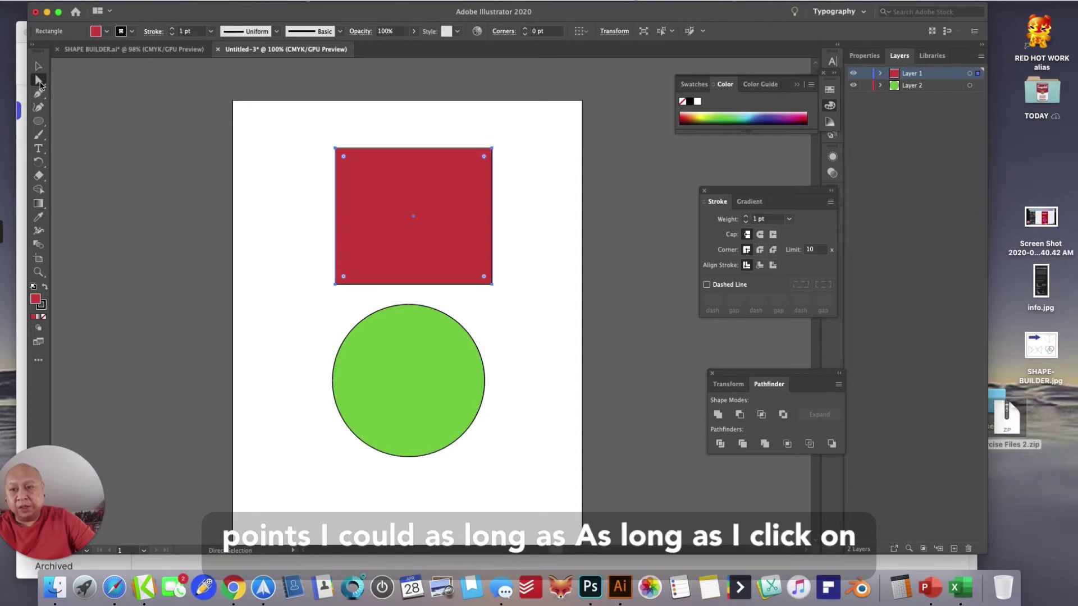
{"action": "left_click", "coordinate": [254, 187]}
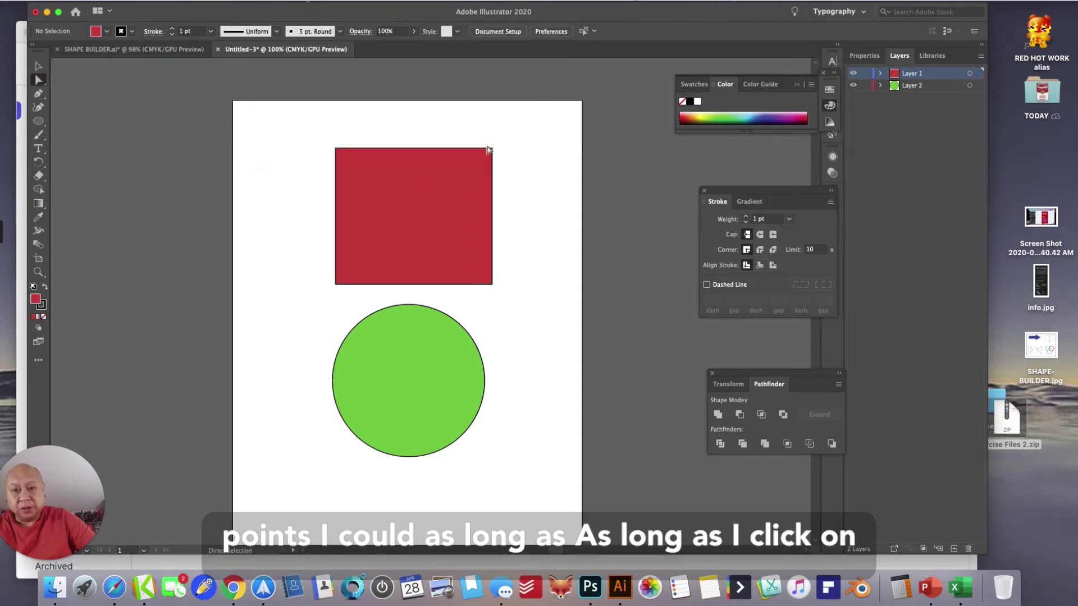
{"action": "left_click", "coordinate": [492, 150]}
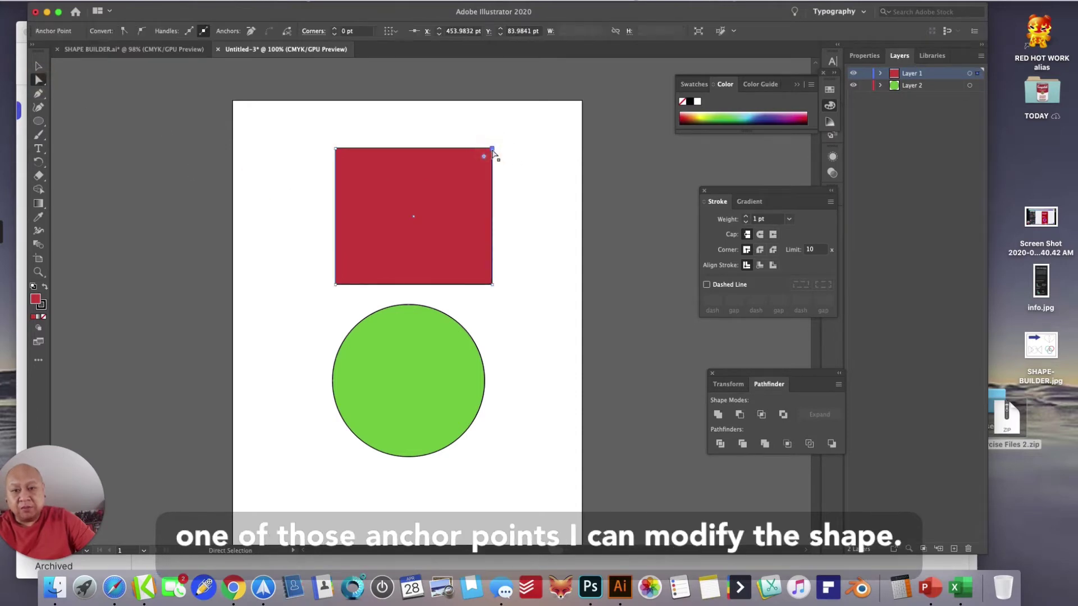
{"action": "left_click_drag", "start_coordinate": [493, 151], "coordinate": [477, 162]}
{"action": "left_click_drag", "start_coordinate": [402, 210], "coordinate": [399, 211]}
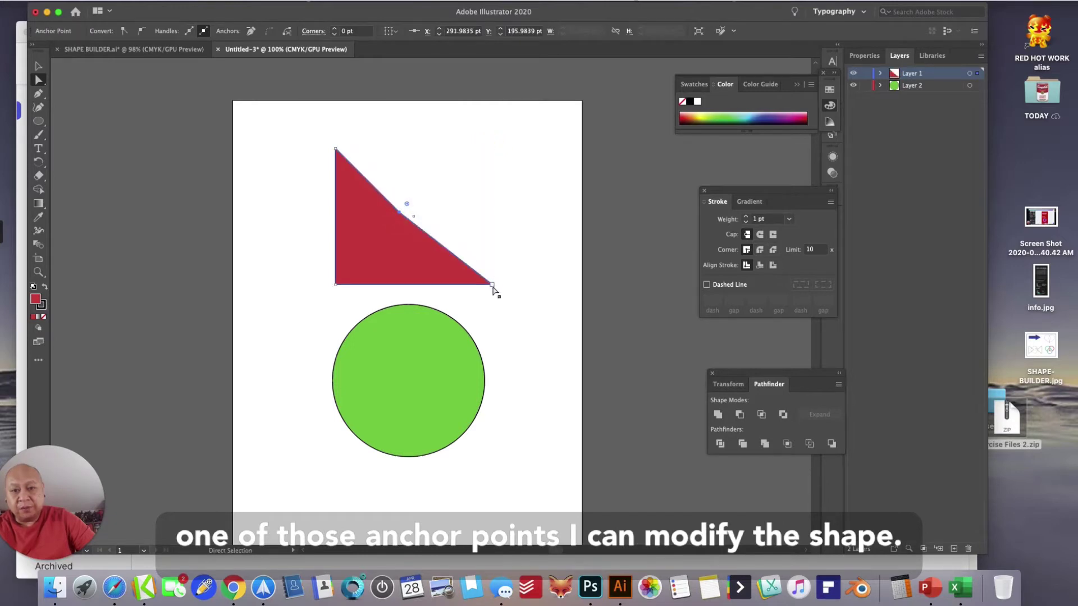
- Reshape the red polygon into a wide winged shape by moving its lower-right point up, upper-left point outward, and lower-left point rightward
{"action": "left_click_drag", "start_coordinate": [493, 283], "coordinate": [533, 188]}
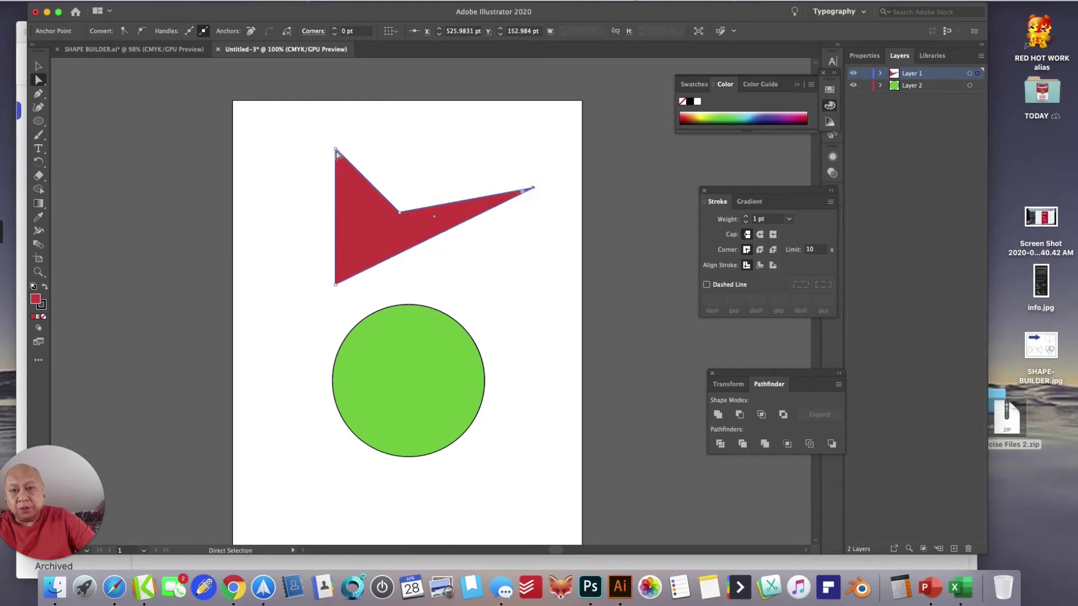
{"action": "left_click_drag", "start_coordinate": [335, 149], "coordinate": [274, 198]}
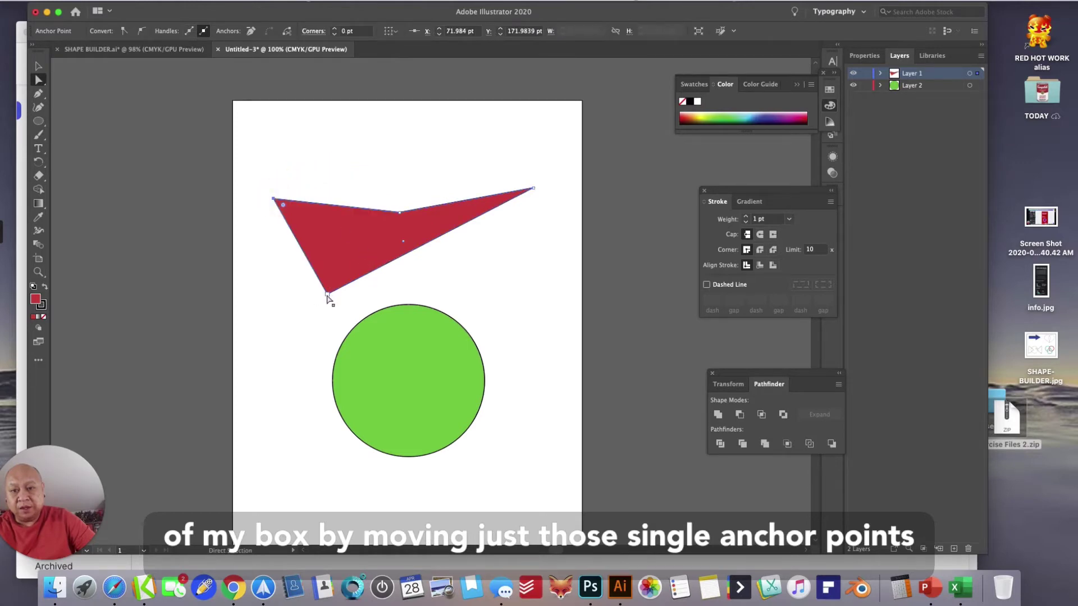
{"action": "left_click_drag", "start_coordinate": [327, 294], "coordinate": [442, 278]}
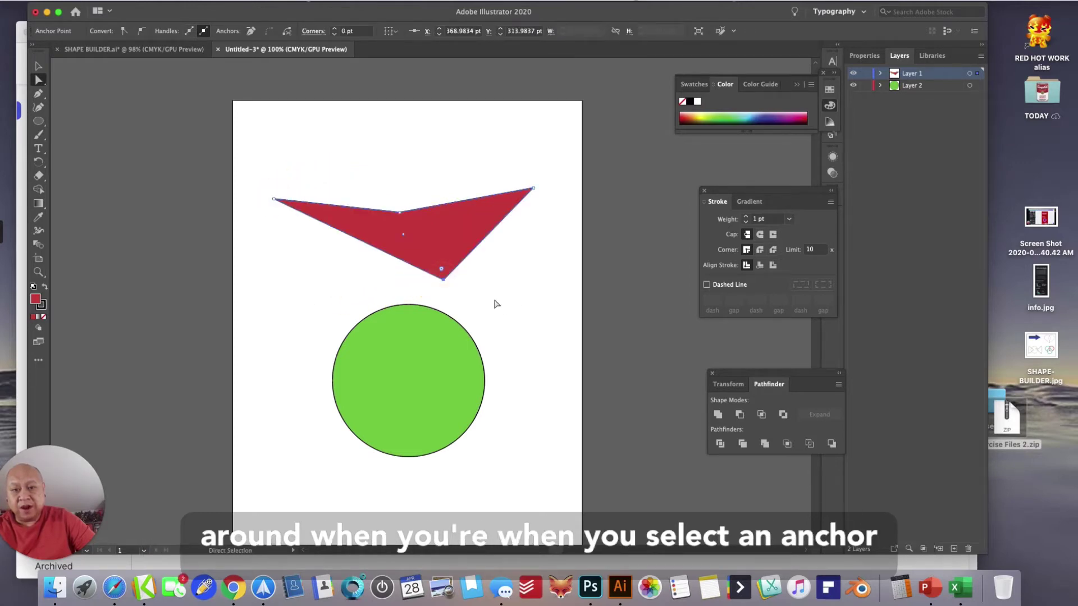
- Select the green circle's rightmost anchor point and extend its upper direction handle upward to bulge the upper-right curve
{"action": "left_click", "coordinate": [457, 381]}
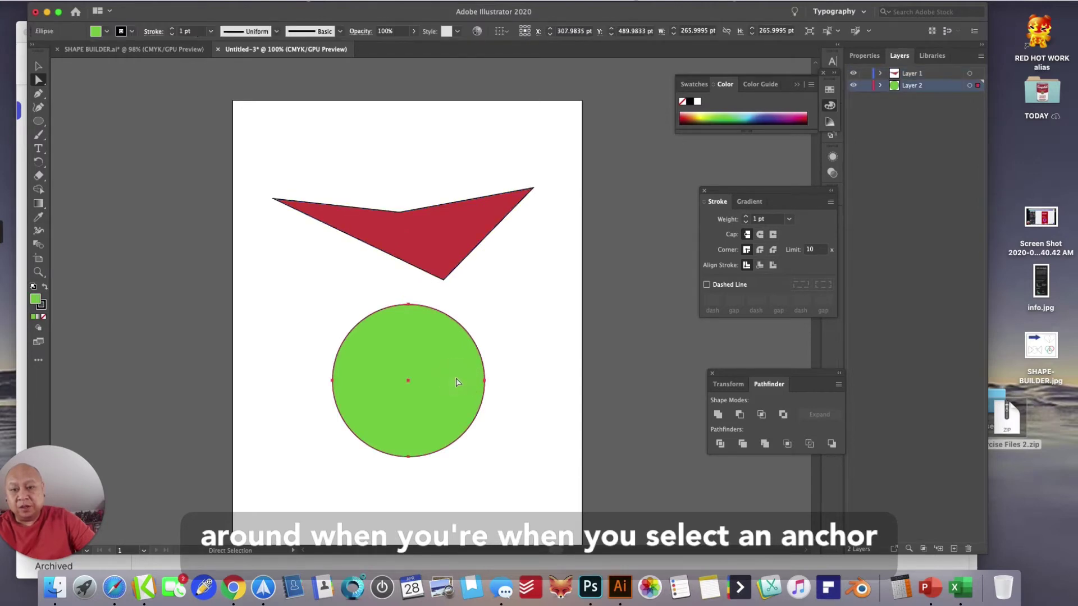
{"action": "left_click", "coordinate": [505, 368]}
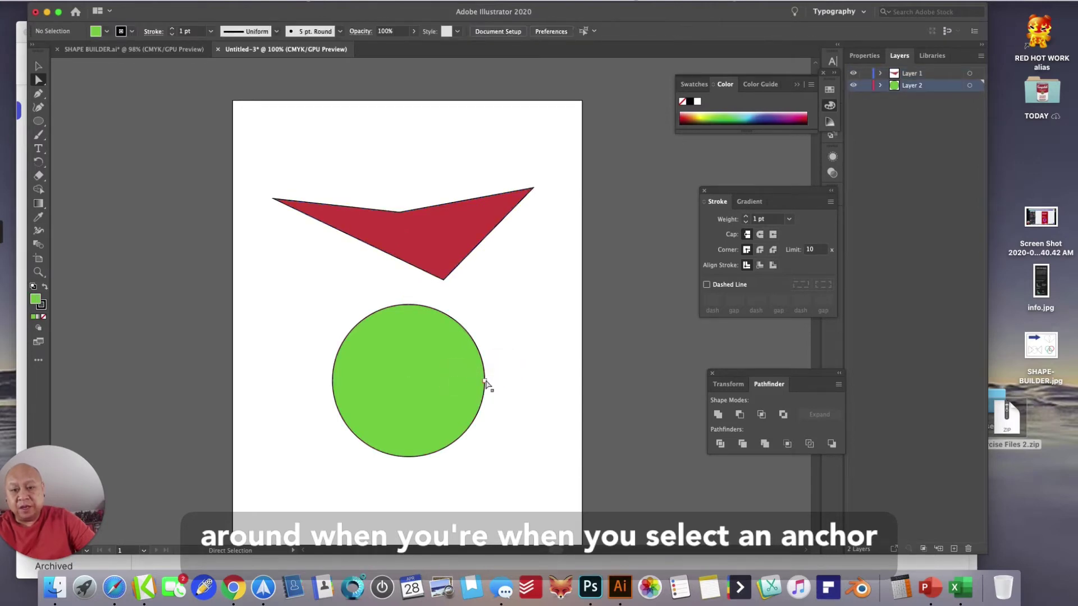
{"action": "left_click", "coordinate": [484, 382]}
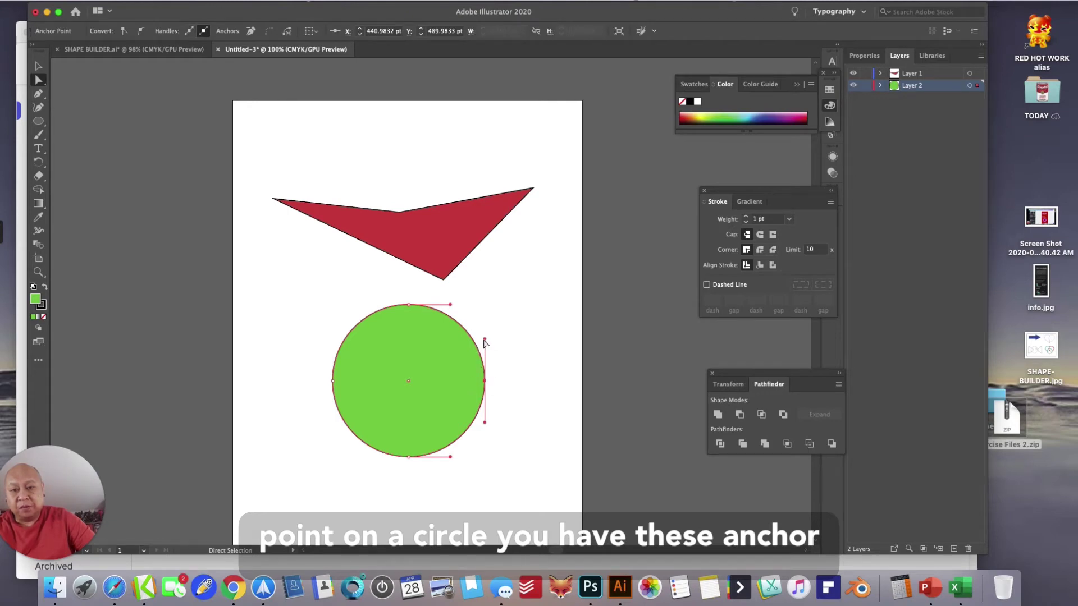
{"action": "left_click_drag", "start_coordinate": [485, 339], "coordinate": [499, 269]}
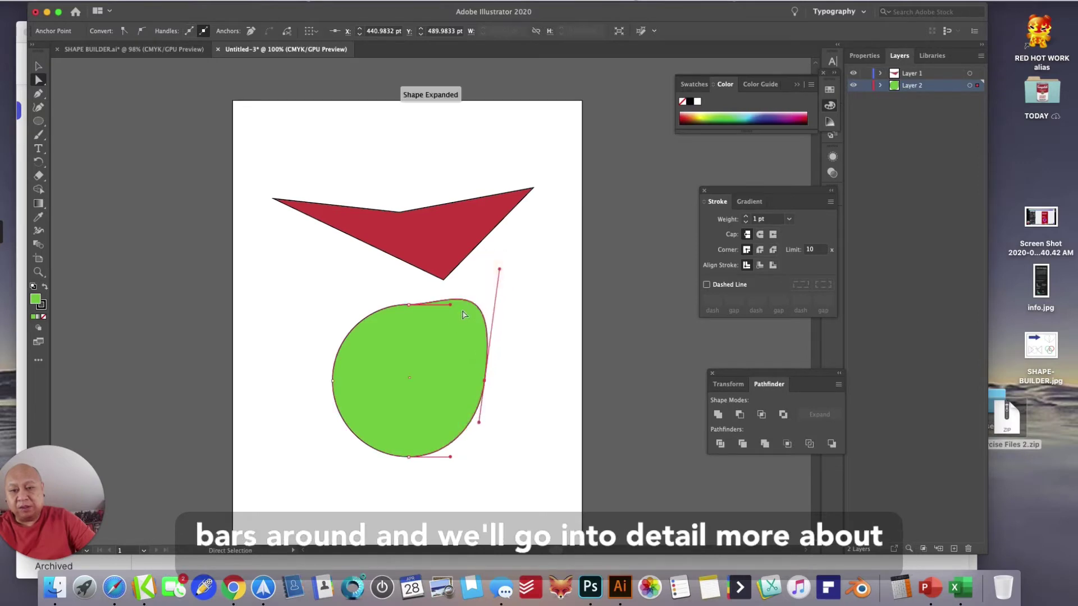
- Select the green shape's top anchor point and pull its left direction handle down to tilt the upper curve
{"action": "left_click", "coordinate": [408, 304]}
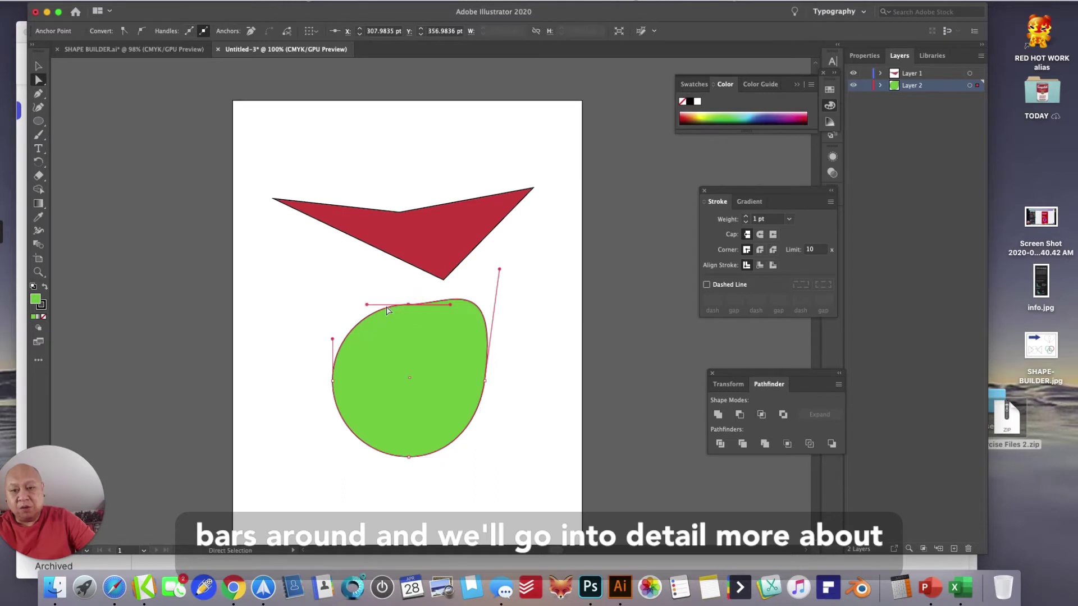
{"action": "left_click", "coordinate": [357, 318]}
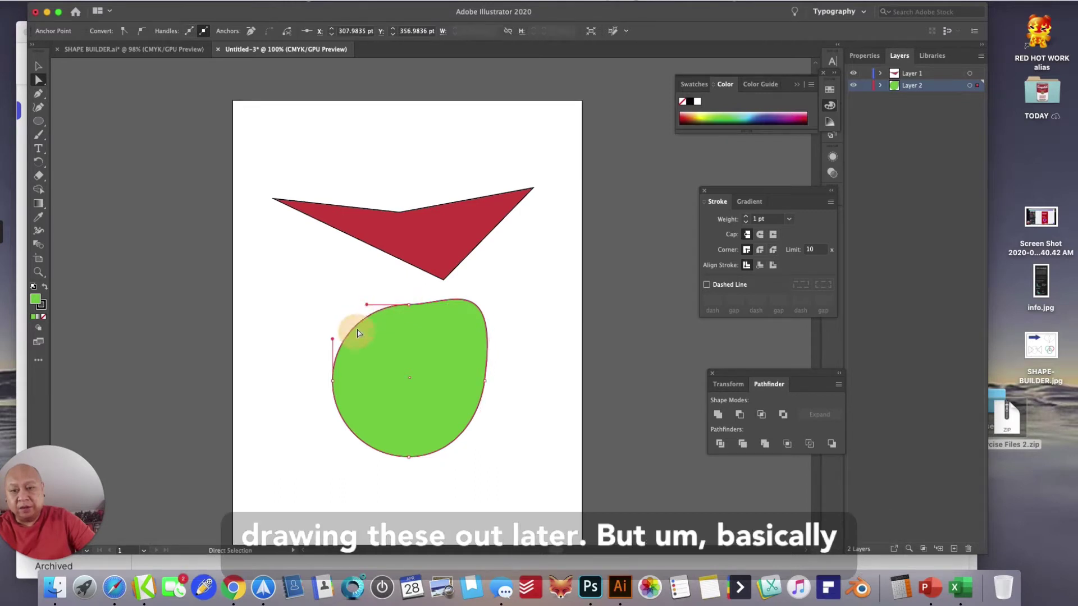
{"action": "left_click", "coordinate": [409, 304]}
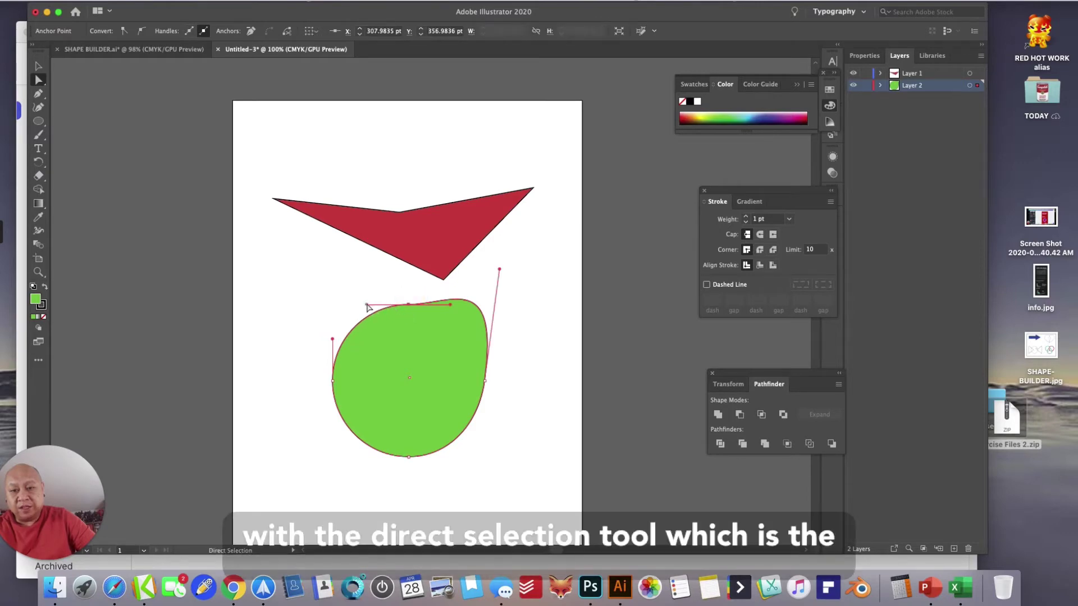
{"action": "left_click_drag", "start_coordinate": [368, 306], "coordinate": [366, 331]}
{"action": "left_click", "coordinate": [365, 331]}
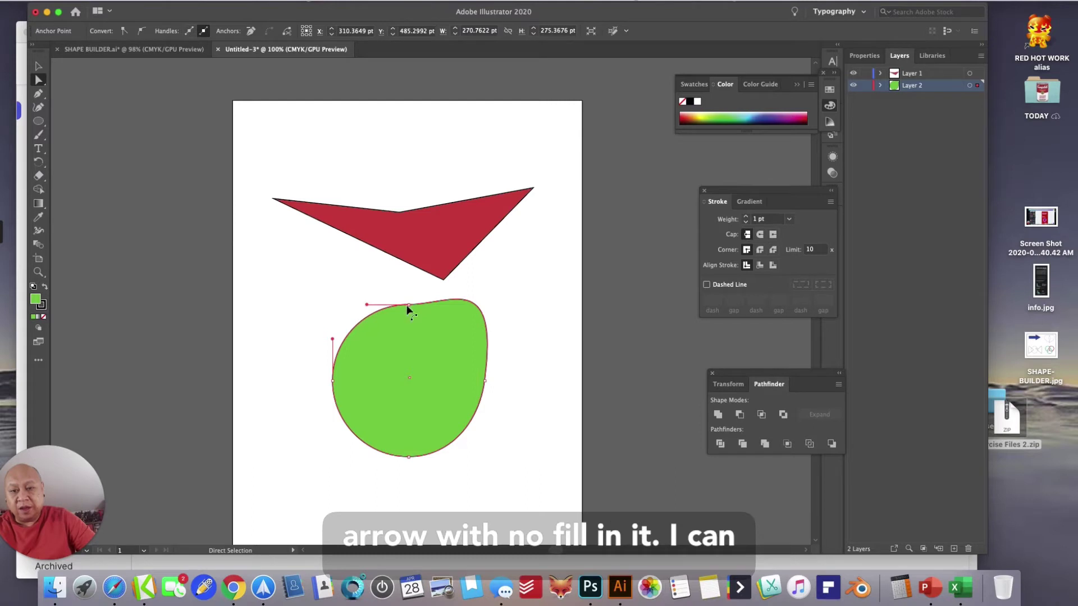
{"action": "left_click", "coordinate": [409, 304]}
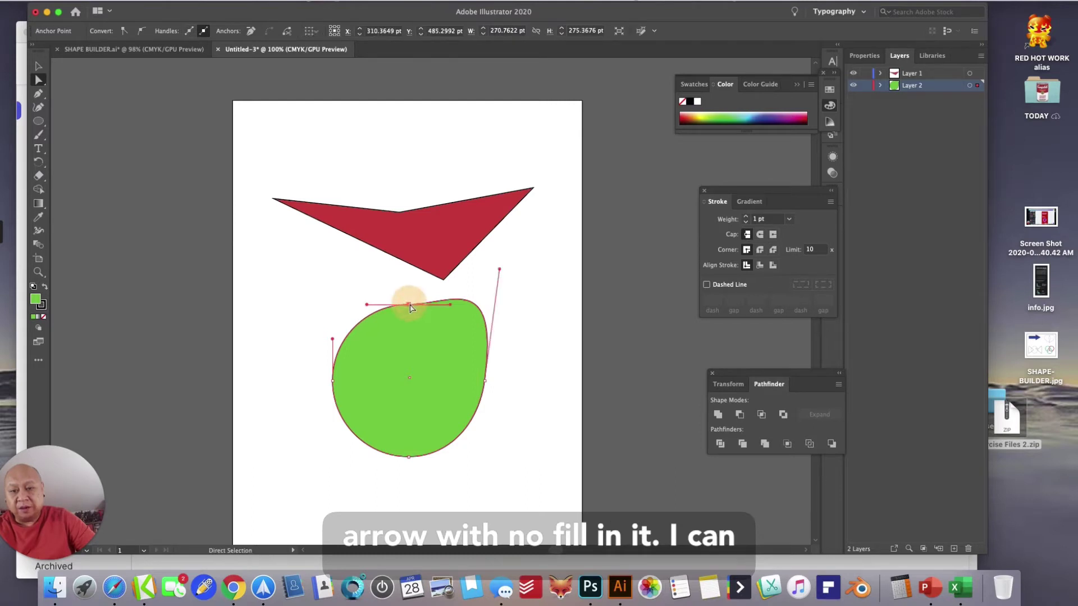
{"action": "left_click_drag", "start_coordinate": [368, 307], "coordinate": [368, 324]}
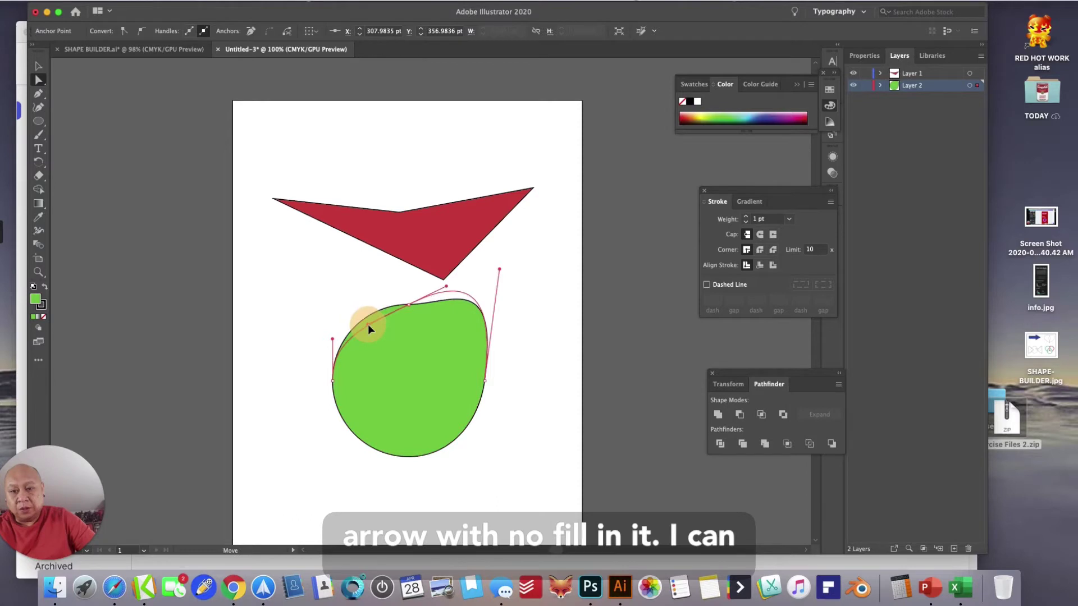
- Move the green shape's leftmost anchor point straight down to turn the shape into a slanted egg
{"action": "left_click", "coordinate": [38, 272]}
{"action": "left_click", "coordinate": [408, 343]}
{"action": "left_click", "coordinate": [406, 336]}
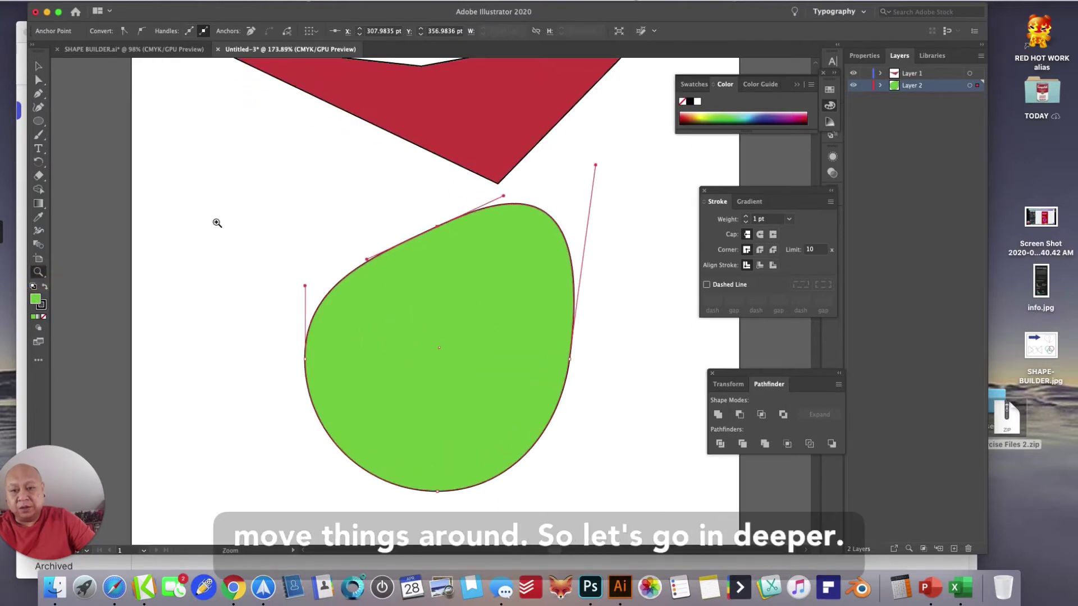
{"action": "left_click", "coordinate": [39, 81]}
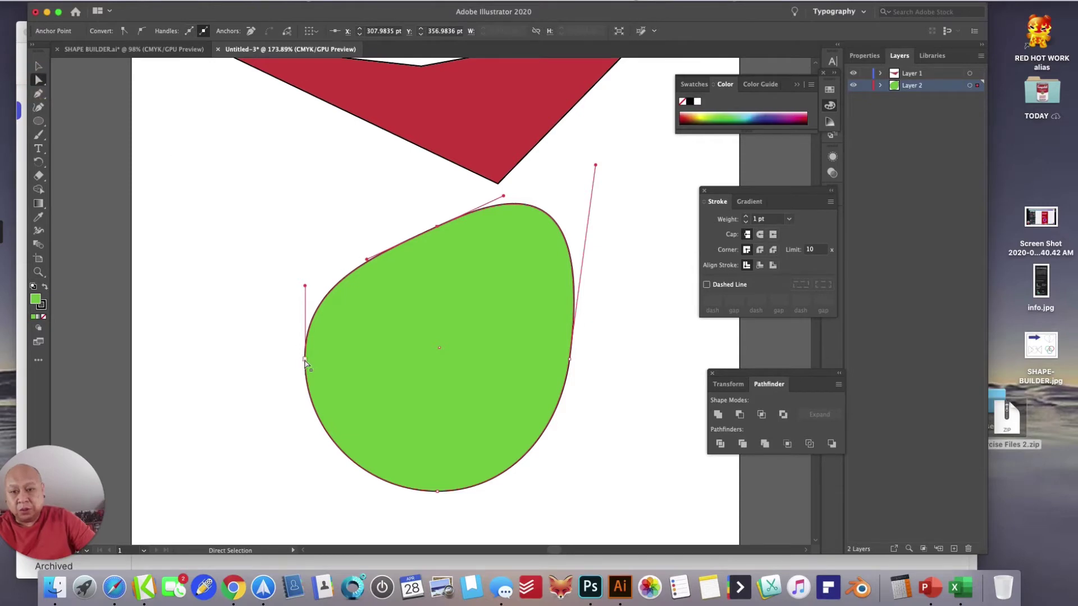
{"action": "left_click_drag", "start_coordinate": [306, 363], "coordinate": [307, 415]}
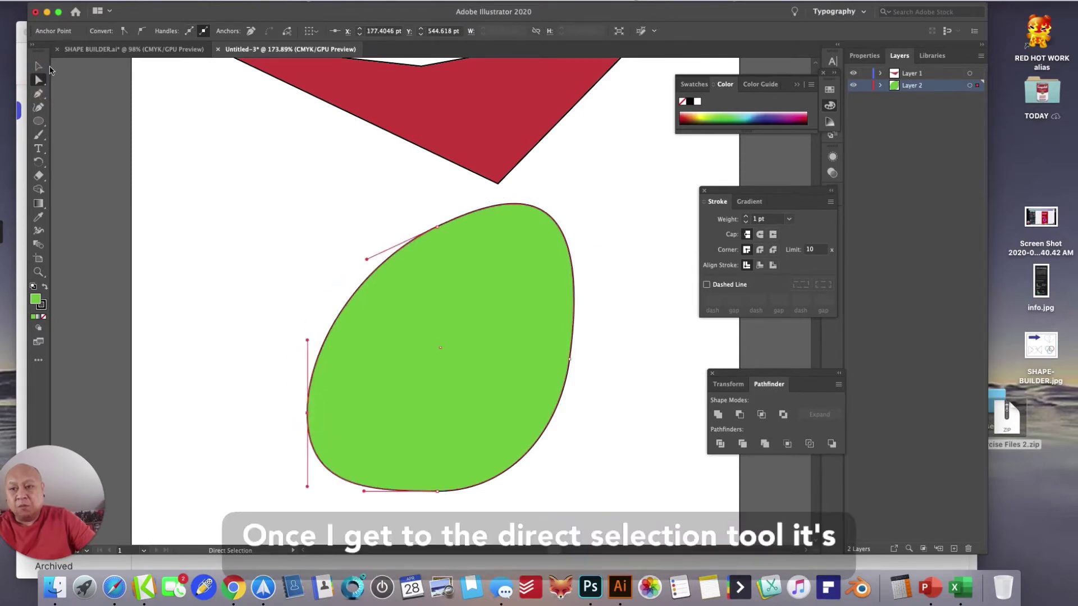
- Rotate the whole green shape slightly, scale it down to about 248 by 261 pt, and reposition it below the red shape
{"action": "left_click", "coordinate": [38, 66]}
{"action": "left_click_drag", "start_coordinate": [466, 328], "coordinate": [436, 333]}
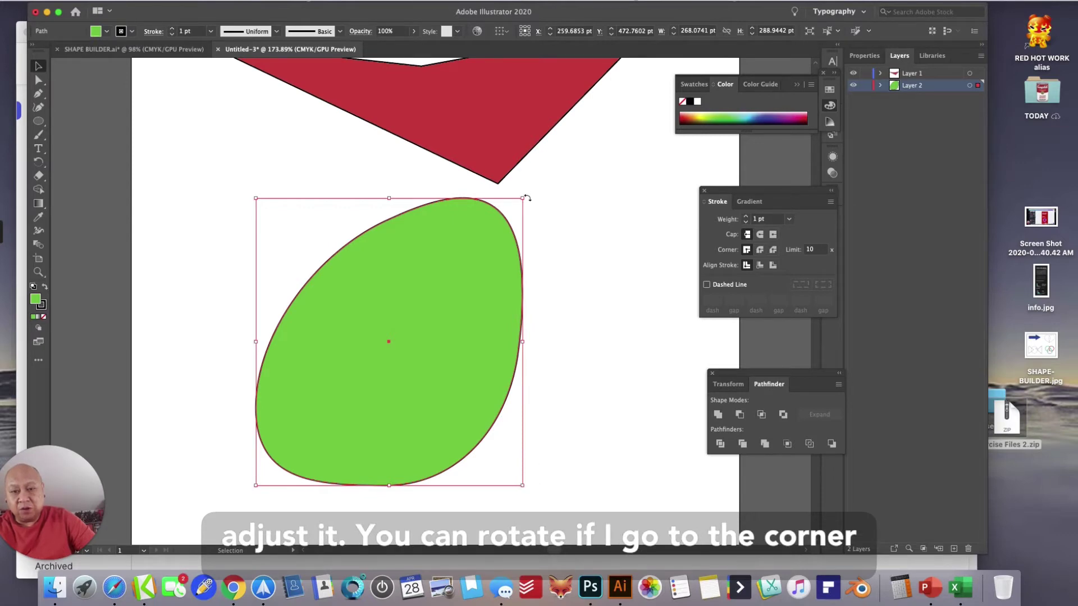
{"action": "left_click_drag", "start_coordinate": [526, 194], "coordinate": [503, 226]}
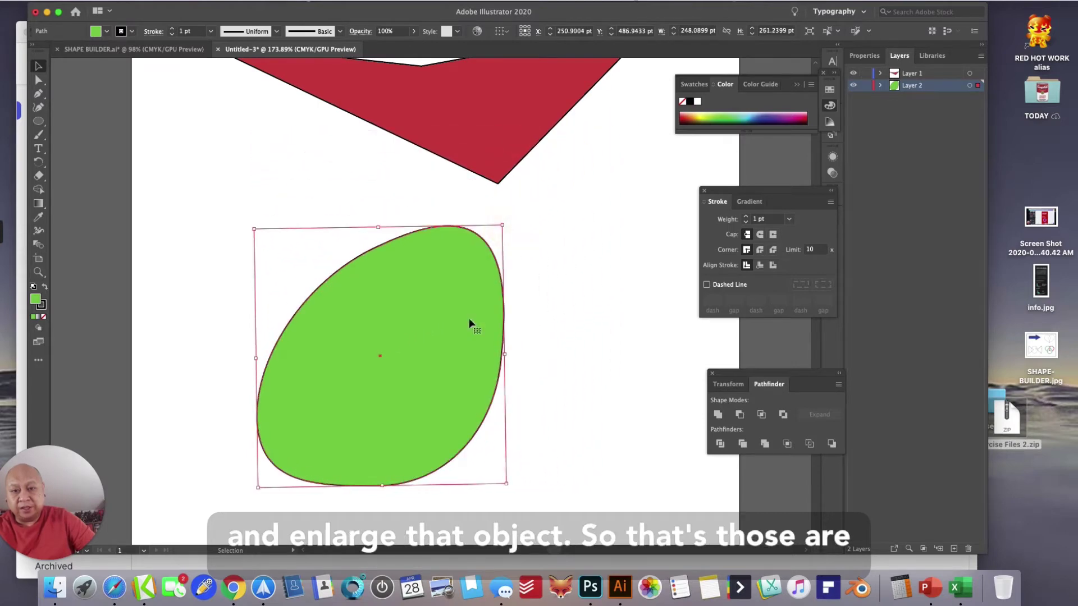
{"action": "left_click_drag", "start_coordinate": [452, 366], "coordinate": [488, 359]}
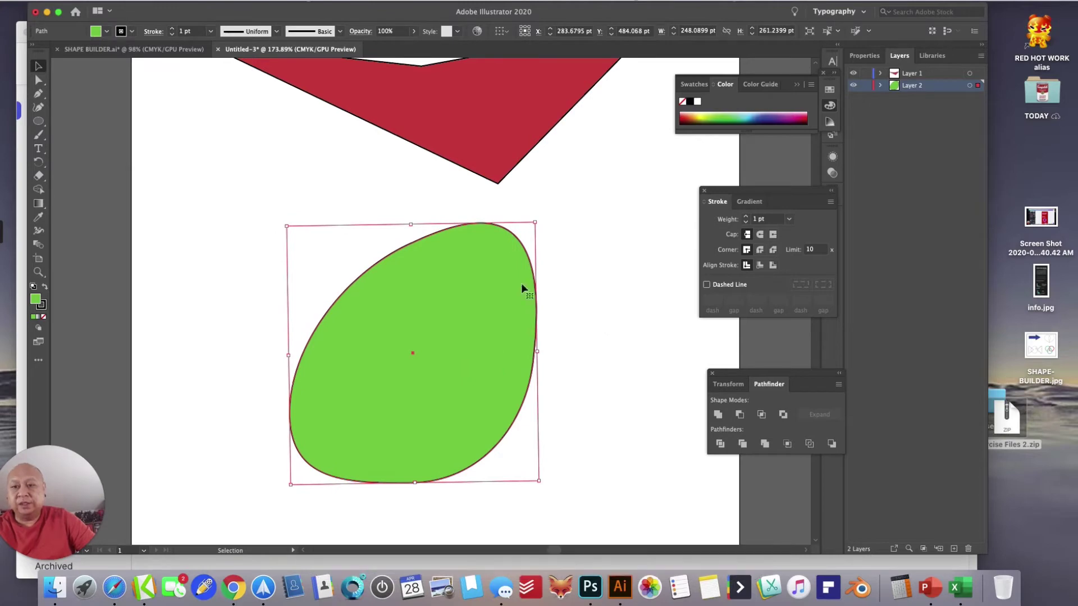
- Draw a five-pointed star about 176 pt wide to the upper left of the green shape, and undo it
{"action": "left_click", "coordinate": [40, 122]}
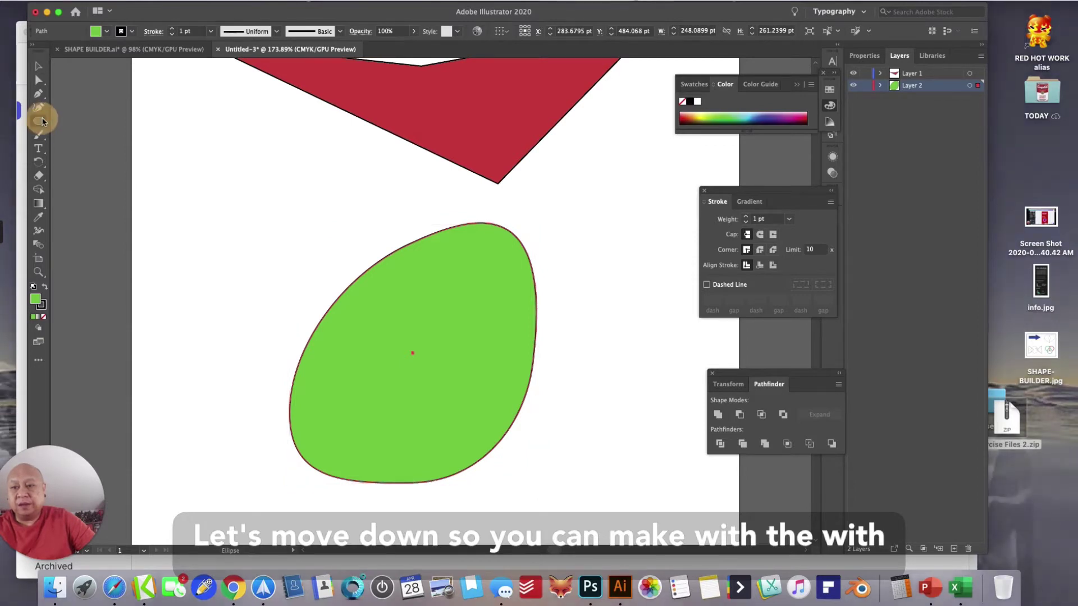
{"action": "left_click_drag", "start_coordinate": [43, 123], "coordinate": [67, 162]}
{"action": "left_click_drag", "start_coordinate": [220, 154], "coordinate": [272, 228]}
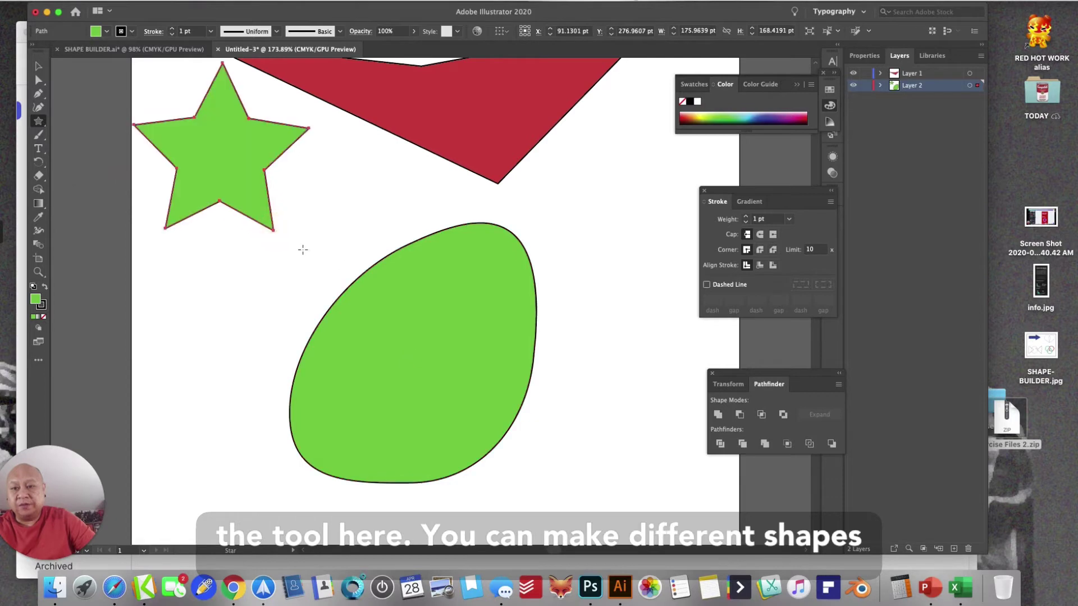
{"action": "key", "text": "super+z"}
- Draw three line segments left of the green shape: one horizontal, one steep diagonal, and one nearly horizontal about 125 pt wide
{"action": "left_click_drag", "start_coordinate": [40, 125], "coordinate": [69, 176]}
{"action": "left_click_drag", "start_coordinate": [200, 205], "coordinate": [401, 229]}
{"action": "left_click_drag", "start_coordinate": [268, 251], "coordinate": [202, 409]}
{"action": "left_click_drag", "start_coordinate": [206, 243], "coordinate": [331, 231]}
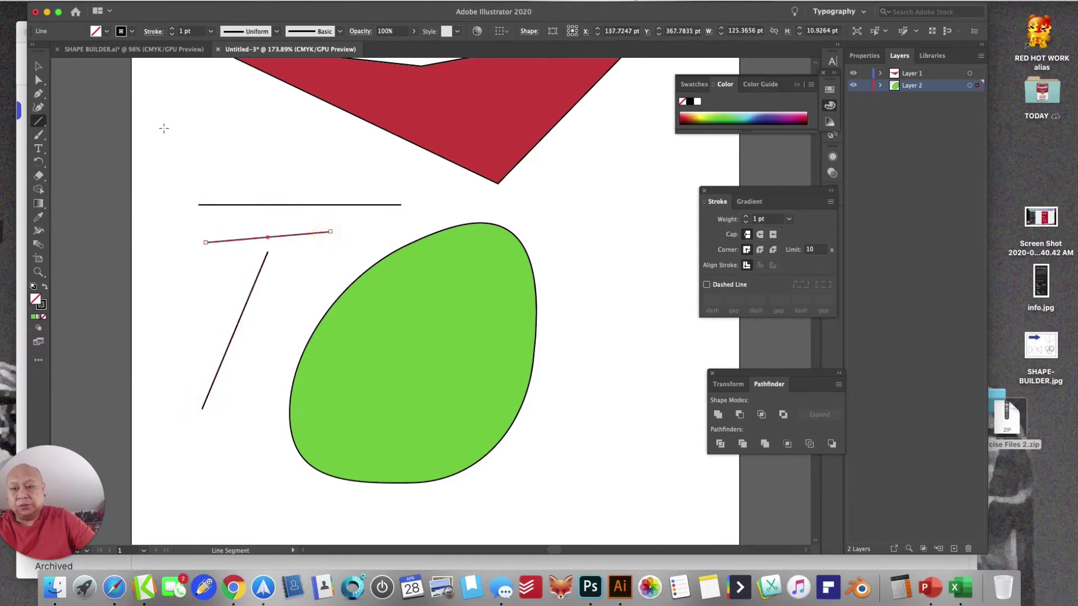
- Delete the horizontal line and the nearly horizontal line, keeping the steep diagonal one
{"action": "left_click", "coordinate": [46, 70]}
{"action": "left_click", "coordinate": [247, 204]}
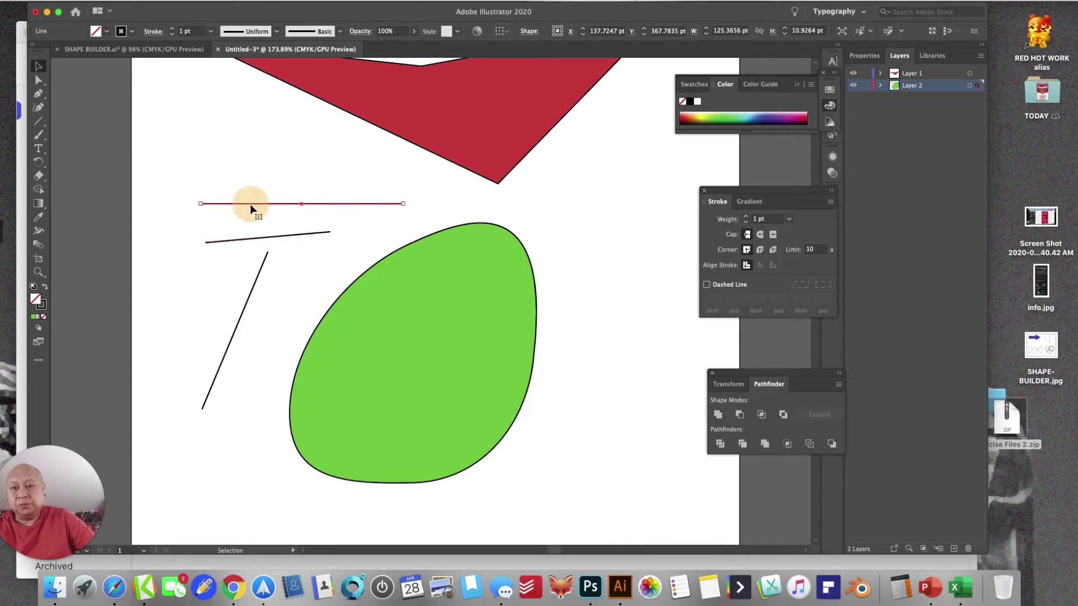
{"action": "key", "text": "Delete"}
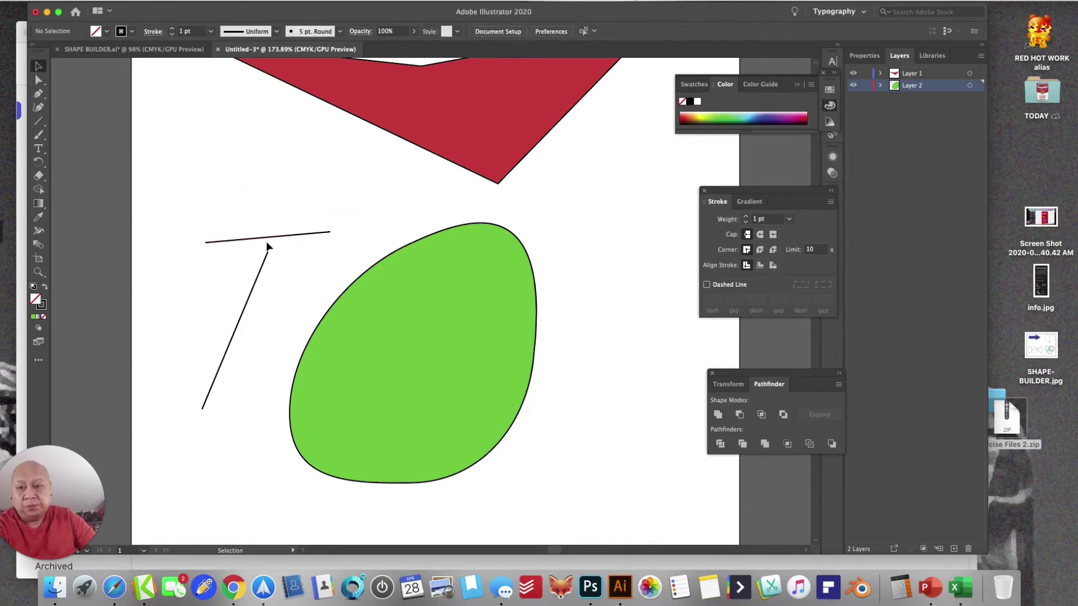
{"action": "key", "text": "Delete"}
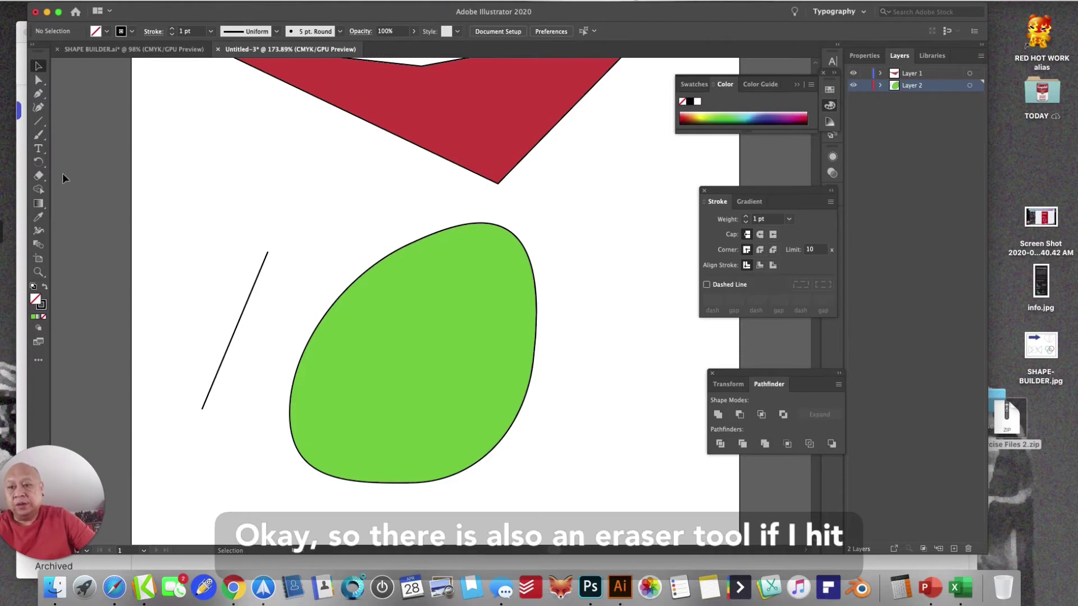
- Cut the green shape into three pieces with curved Eraser strokes, and move the pieces apart
{"action": "left_click_drag", "start_coordinate": [45, 177], "coordinate": [75, 172]}
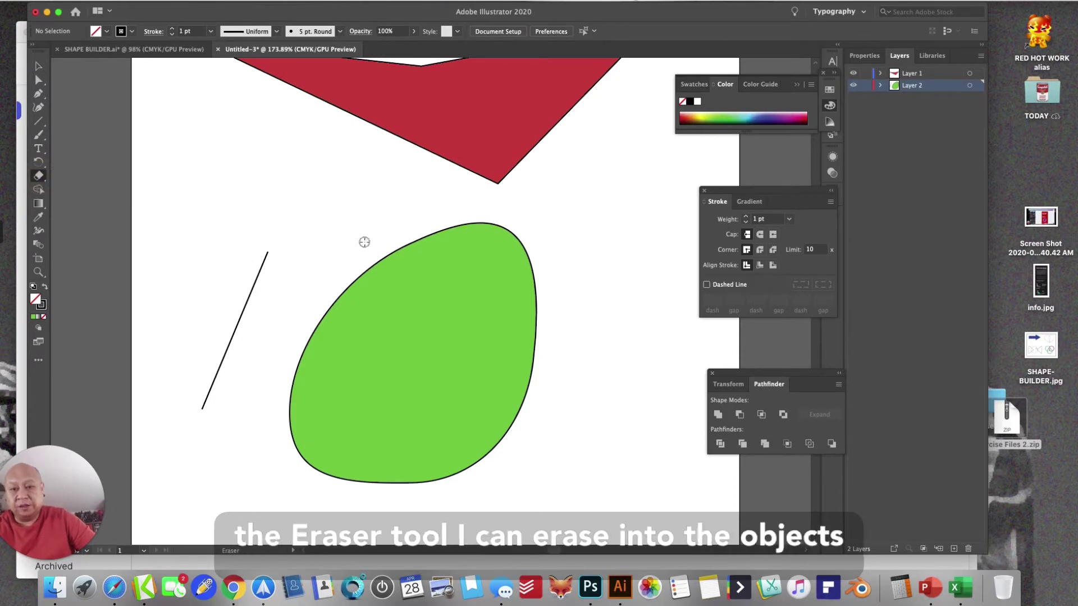
{"action": "mouse_move", "coordinate": [384, 260]}
{"action": "left_mouse_down"}
{"action": "mouse_move", "coordinate": [400, 275]}
{"action": "mouse_move", "coordinate": [447, 445]}
{"action": "mouse_move", "coordinate": [551, 376]}
{"action": "mouse_move", "coordinate": [450, 254]}
{"action": "mouse_move", "coordinate": [435, 194]}
{"action": "left_mouse_up"}
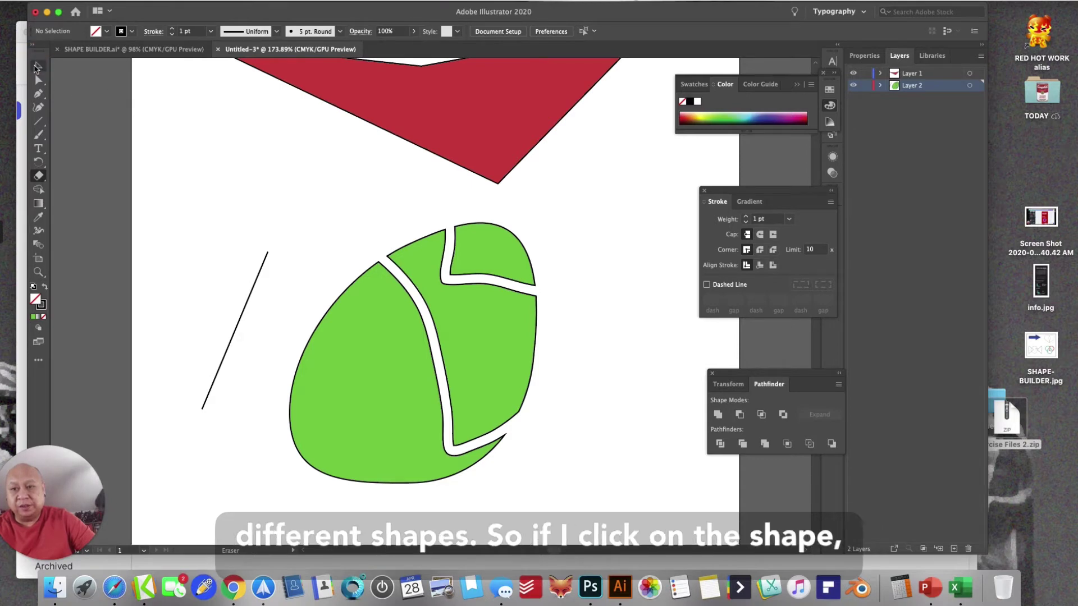
{"action": "key", "text": "v"}
{"action": "left_click_drag", "start_coordinate": [459, 260], "coordinate": [522, 223]}
{"action": "left_click_drag", "start_coordinate": [477, 306], "coordinate": [573, 318]}
{"action": "left_click_drag", "start_coordinate": [416, 398], "coordinate": [432, 382]}
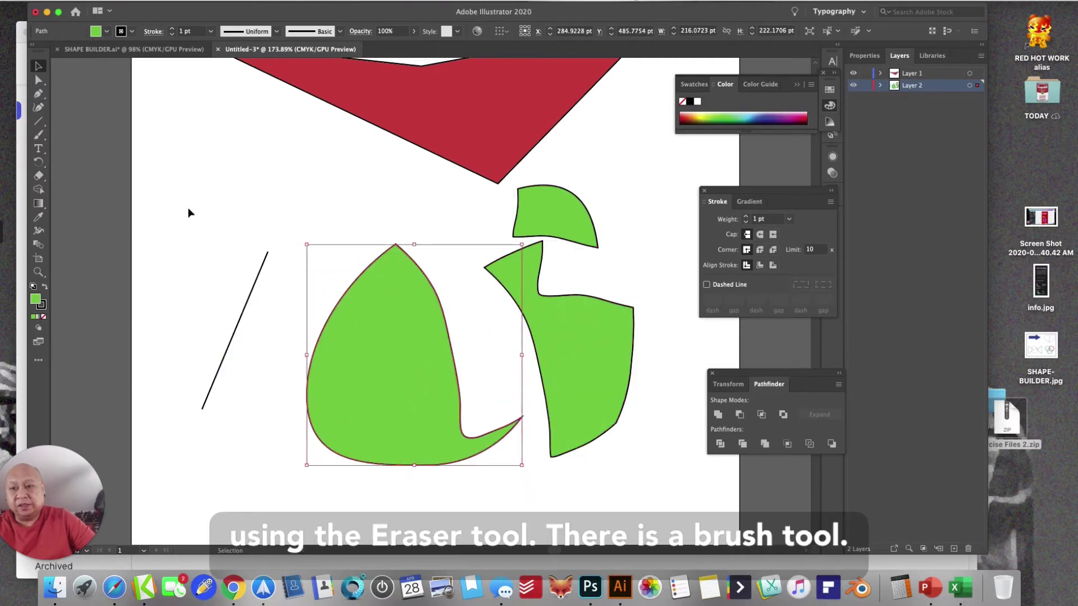
- Delete all three green pieces from the artboard
{"action": "key", "text": "Delete"}
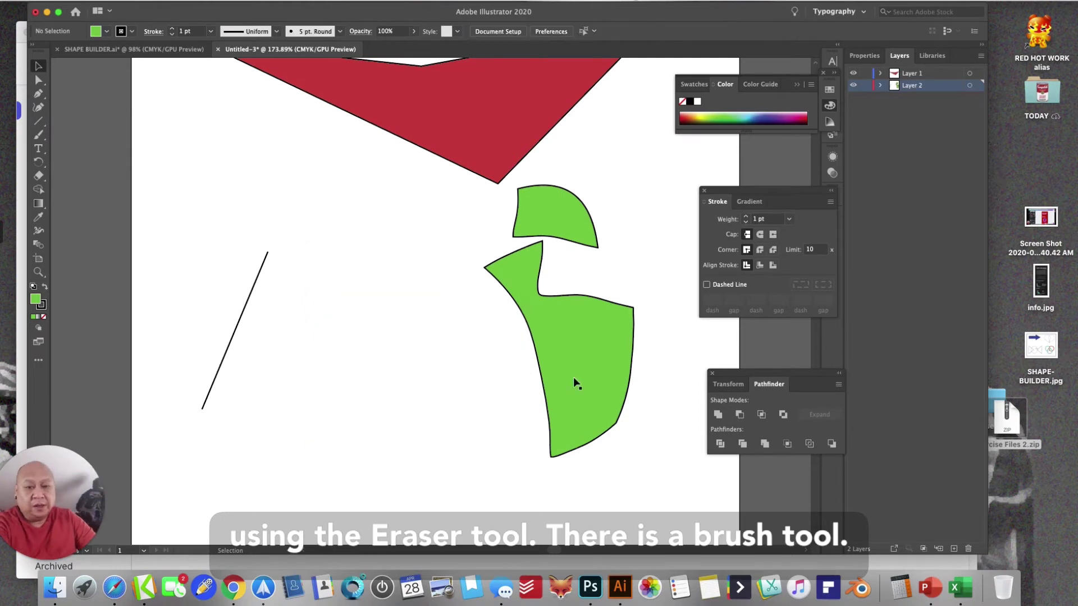
{"action": "left_click", "coordinate": [559, 306]}
{"action": "key", "text": "Delete"}
{"action": "left_click", "coordinate": [570, 218]}
{"action": "key", "text": "Delete"}
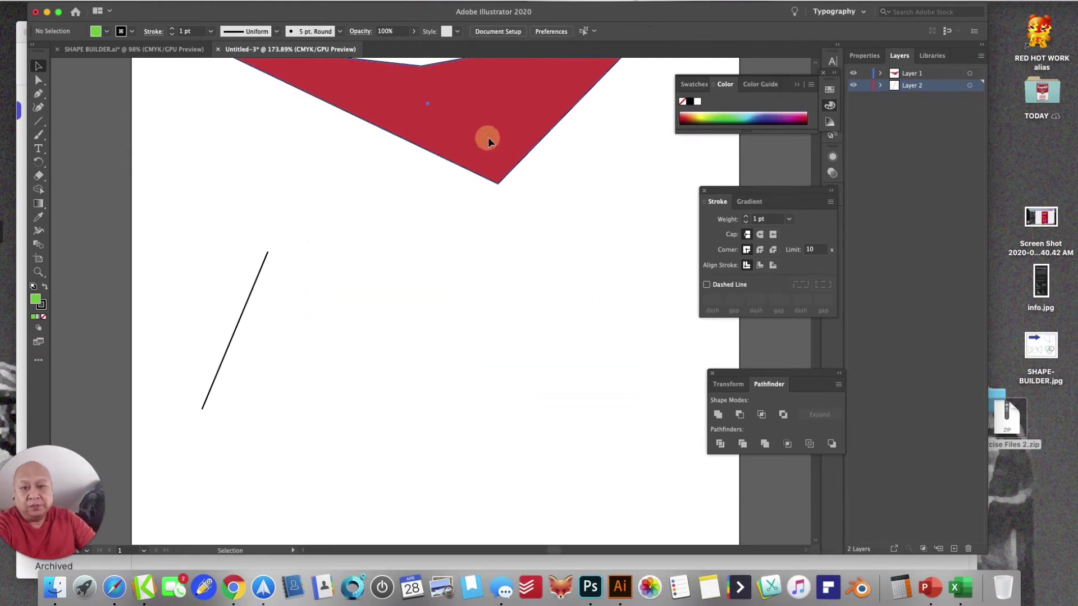
- Delete the red shape and paint one long, winding black stroke across the artboard with the Paintbrush
{"action": "left_click", "coordinate": [486, 139]}
{"action": "key", "text": "Delete"}
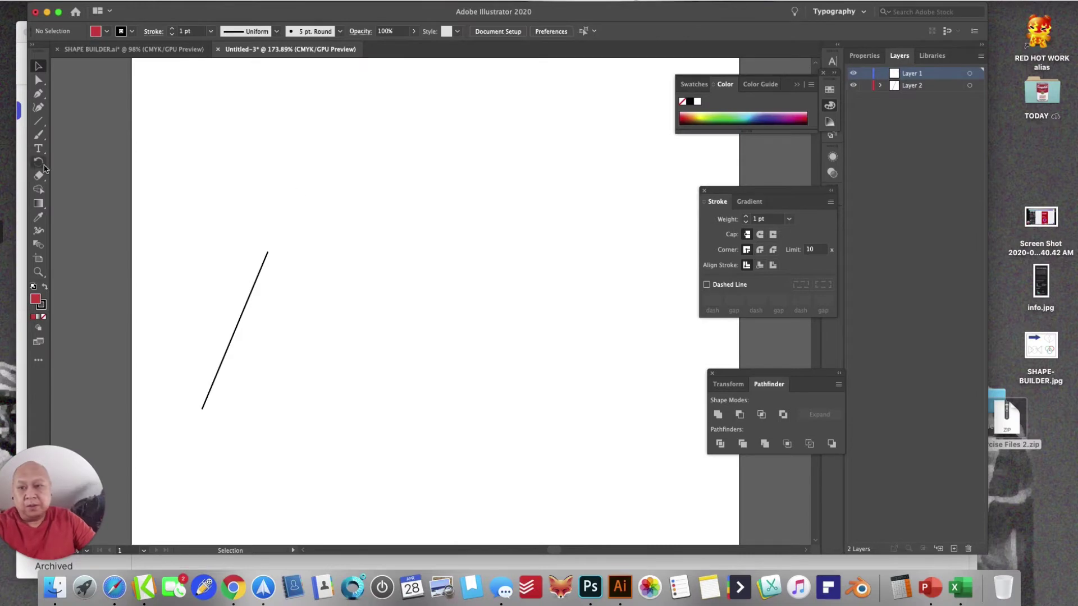
{"action": "left_click", "coordinate": [39, 135]}
{"action": "mouse_move", "coordinate": [329, 176]}
{"action": "left_mouse_down"}
{"action": "mouse_move", "coordinate": [371, 159]}
{"action": "mouse_move", "coordinate": [490, 144]}
{"action": "mouse_move", "coordinate": [453, 252]}
{"action": "mouse_move", "coordinate": [405, 327]}
{"action": "mouse_move", "coordinate": [537, 296]}
{"action": "mouse_move", "coordinate": [592, 415]}
{"action": "mouse_move", "coordinate": [398, 451]}
{"action": "mouse_move", "coordinate": [306, 363]}
{"action": "mouse_move", "coordinate": [406, 235]}
{"action": "mouse_move", "coordinate": [357, 242]}
{"action": "mouse_move", "coordinate": [248, 192]}
{"action": "mouse_move", "coordinate": [257, 141]}
{"action": "mouse_move", "coordinate": [311, 100]}
{"action": "mouse_move", "coordinate": [298, 150]}
{"action": "mouse_move", "coordinate": [336, 126]}
{"action": "left_mouse_up"}
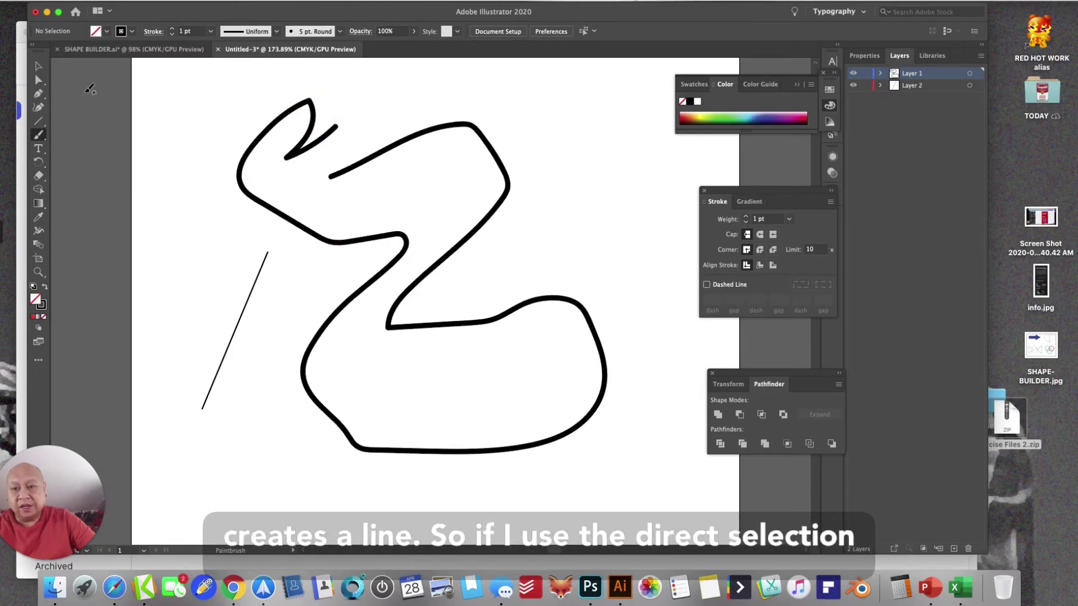
- Move three anchor points in the brush stroke's upper bend with Direct Selection to reshape it into an angular outline
{"action": "left_click", "coordinate": [37, 80]}
{"action": "left_click", "coordinate": [357, 166]}
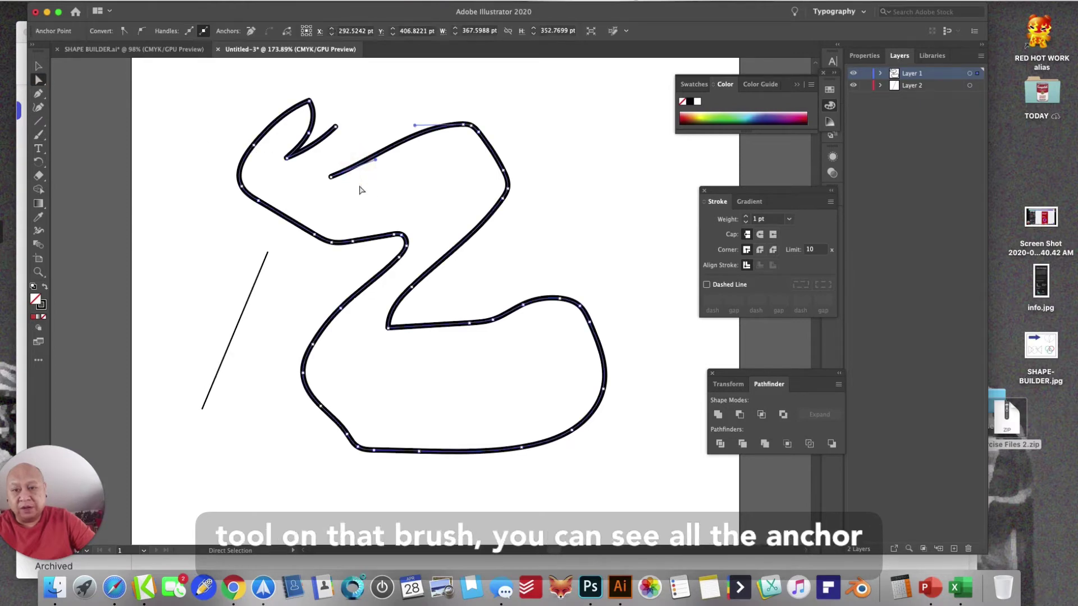
{"action": "left_click_drag", "start_coordinate": [481, 134], "coordinate": [570, 101]}
{"action": "left_click", "coordinate": [531, 114]}
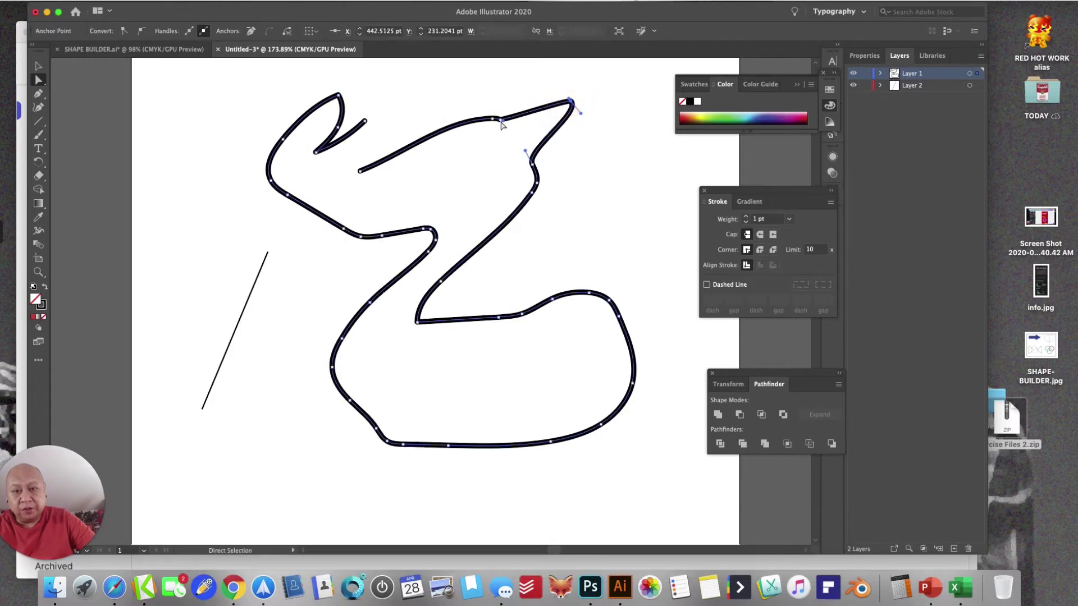
{"action": "left_click_drag", "start_coordinate": [502, 120], "coordinate": [534, 97]}
{"action": "left_click", "coordinate": [495, 161]}
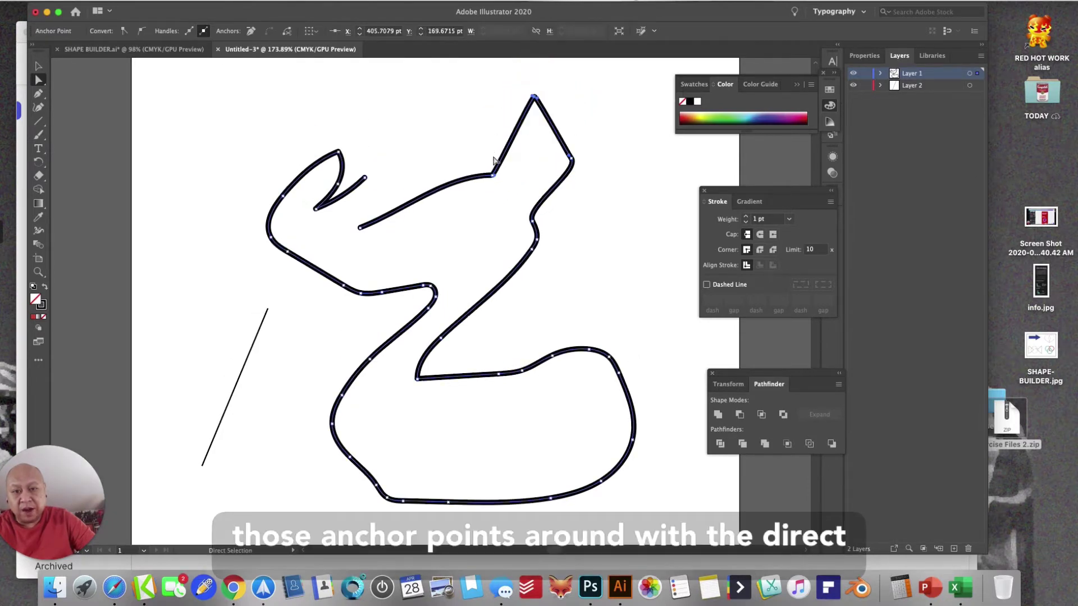
{"action": "left_click_drag", "start_coordinate": [489, 179], "coordinate": [441, 125]}
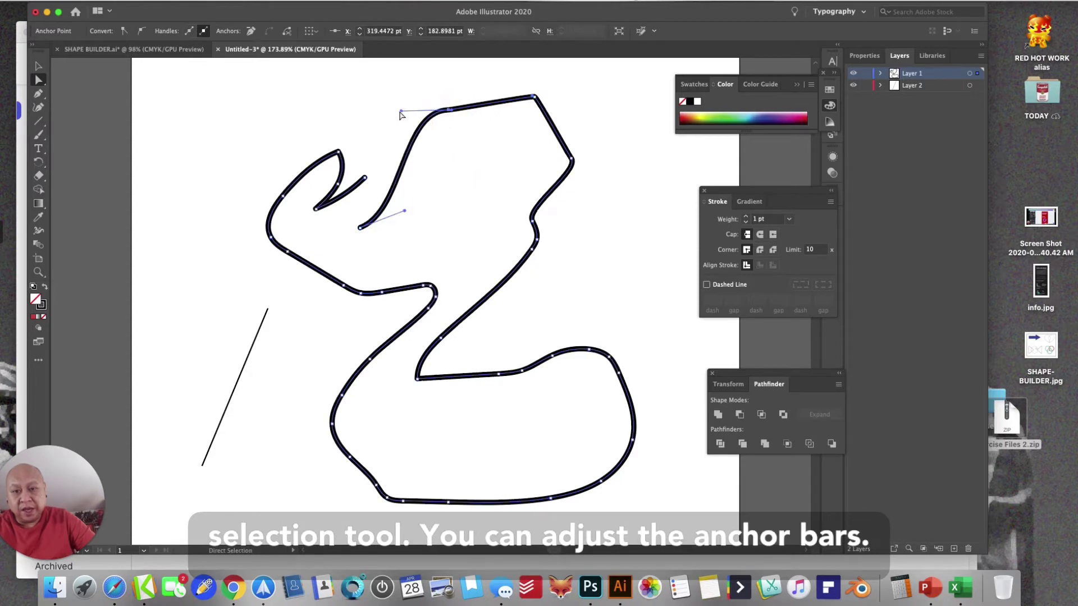
- Stretch both direction handles of the curve between the stroke's start and its upper anchor, bending it into an S shape
{"action": "left_click", "coordinate": [380, 140]}
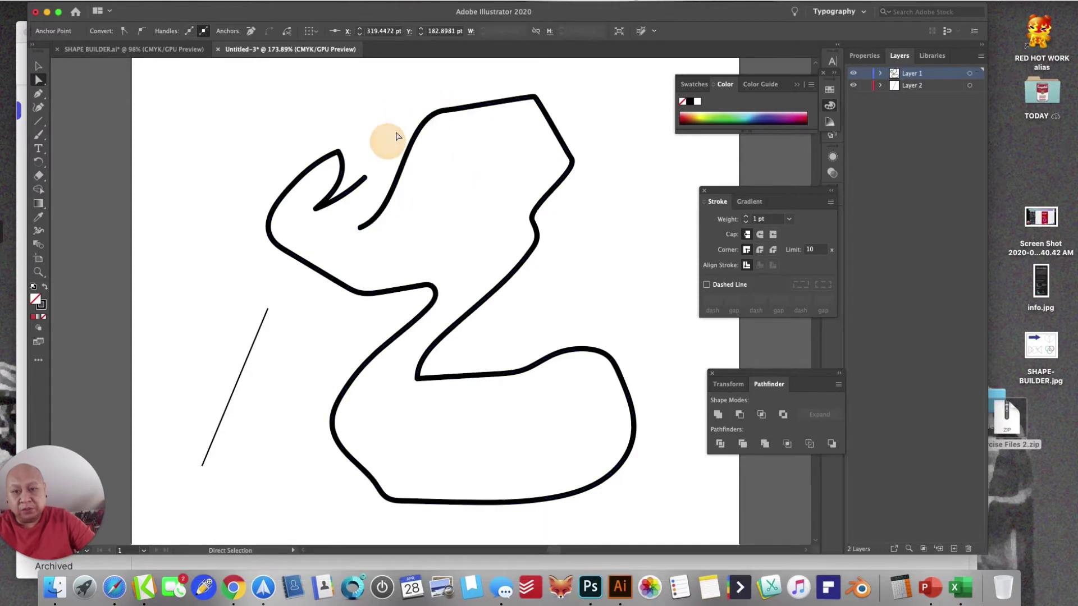
{"action": "left_click", "coordinate": [442, 111]}
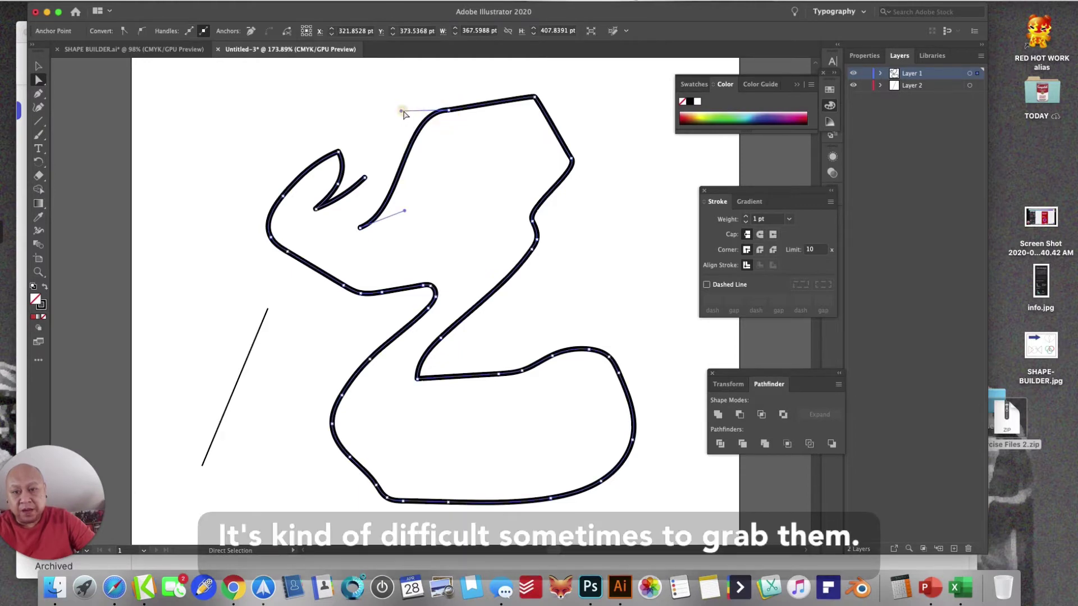
{"action": "left_click", "coordinate": [400, 124]}
{"action": "left_click", "coordinate": [445, 108]}
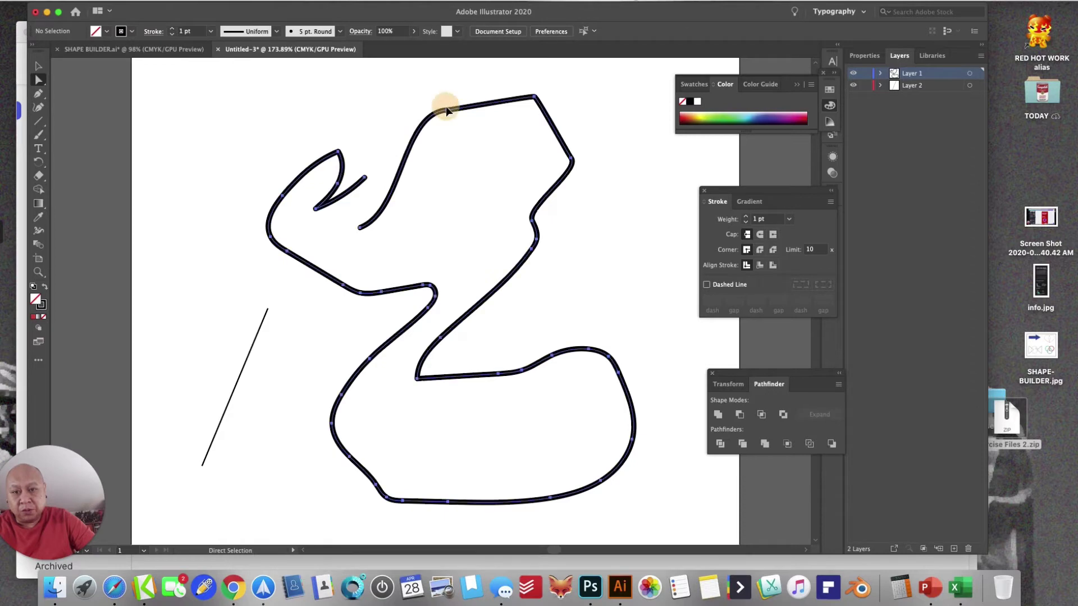
{"action": "left_click", "coordinate": [448, 112]}
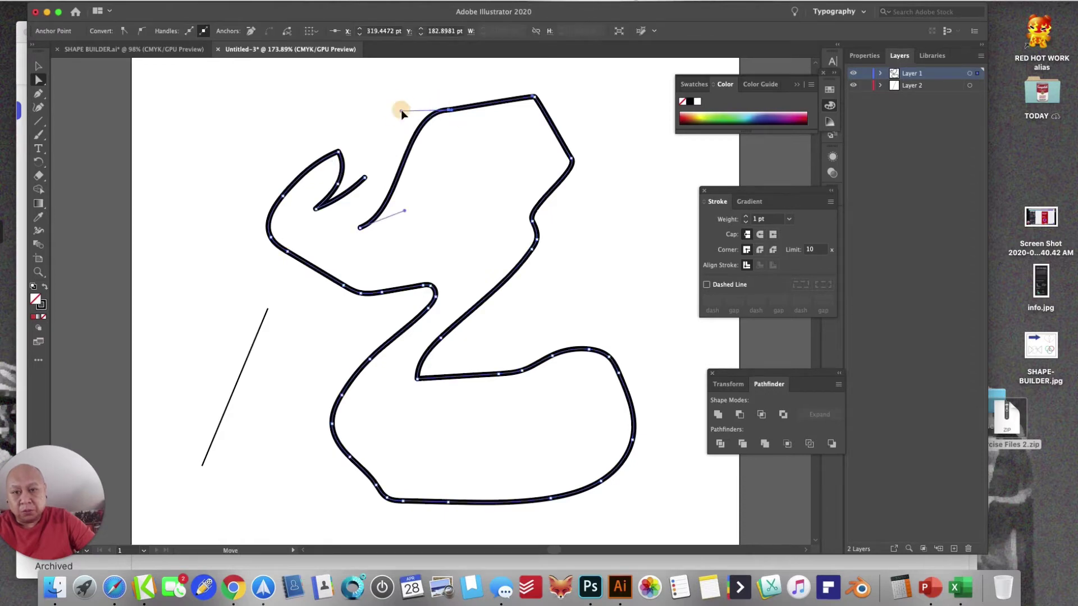
{"action": "left_click_drag", "start_coordinate": [400, 112], "coordinate": [299, 94]}
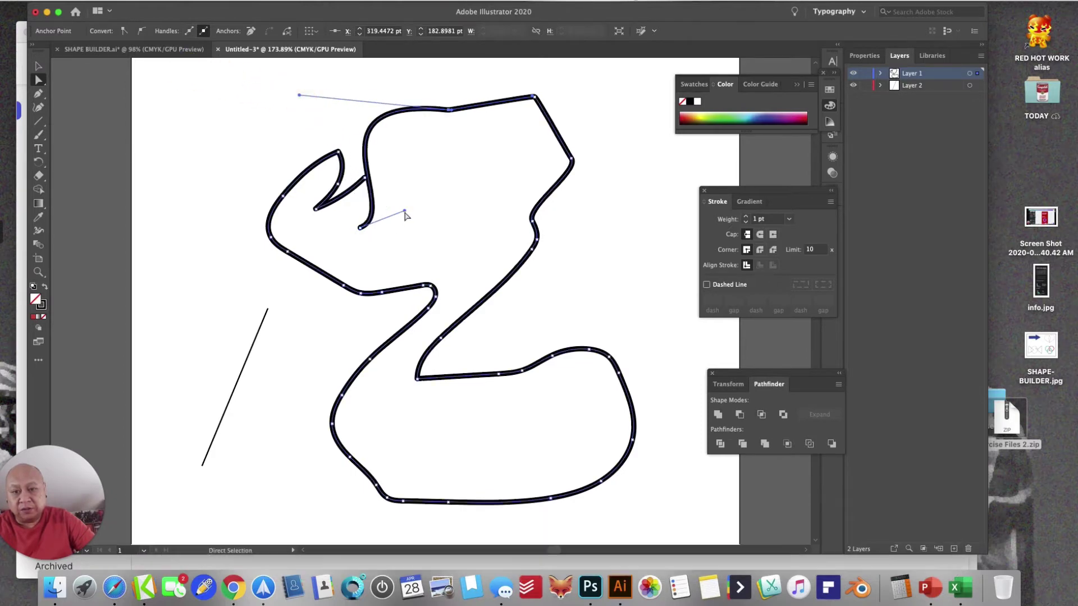
{"action": "left_click_drag", "start_coordinate": [406, 211], "coordinate": [555, 194]}
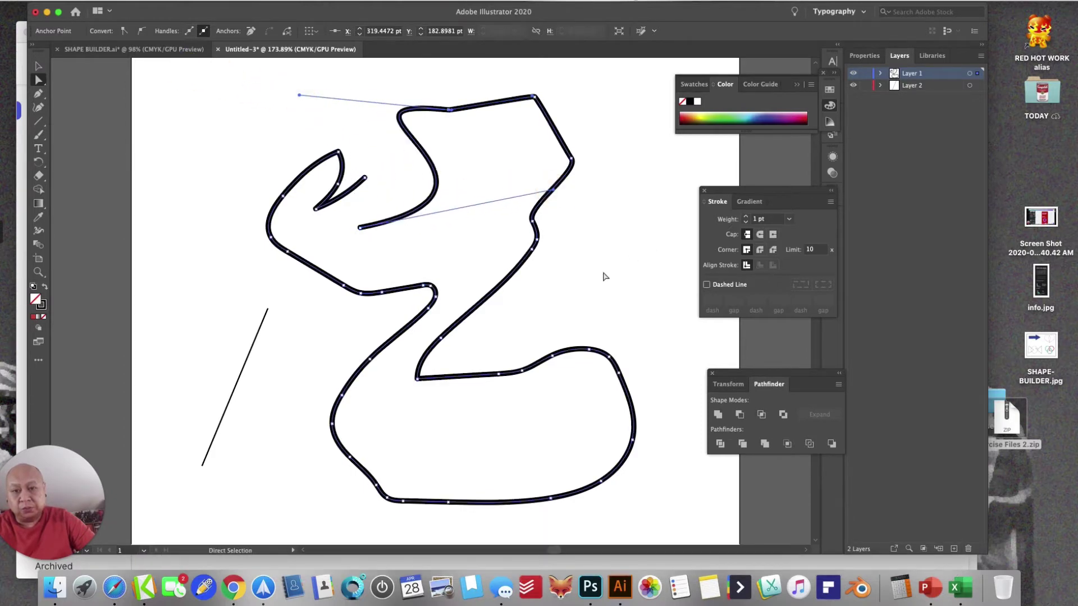
{"action": "left_click", "coordinate": [588, 315]}
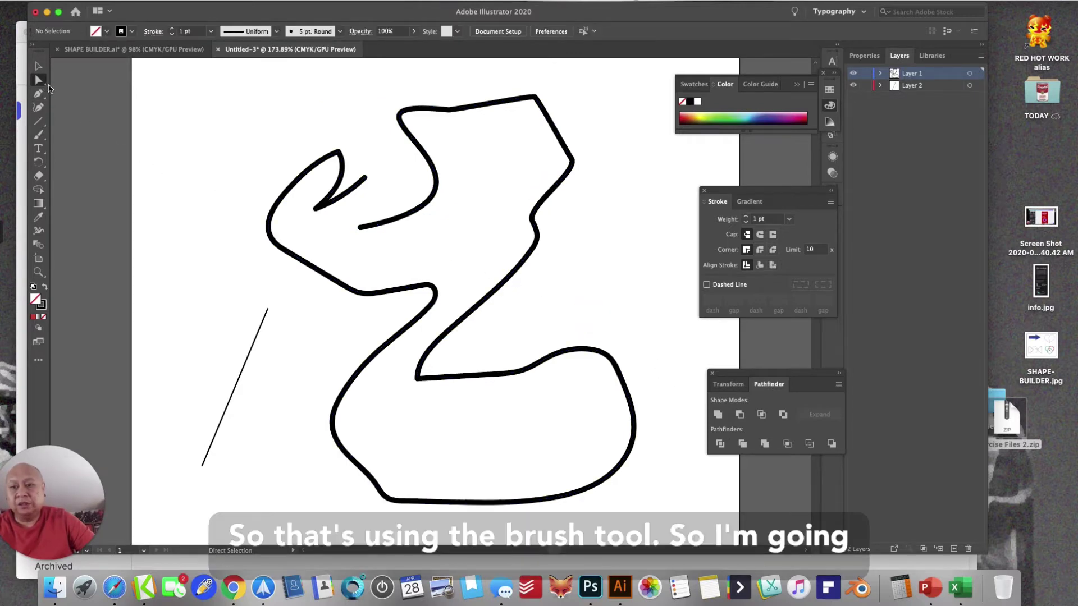
- Delete the brush stroke and the remaining diagonal line from the artboard
{"action": "left_click", "coordinate": [39, 66]}
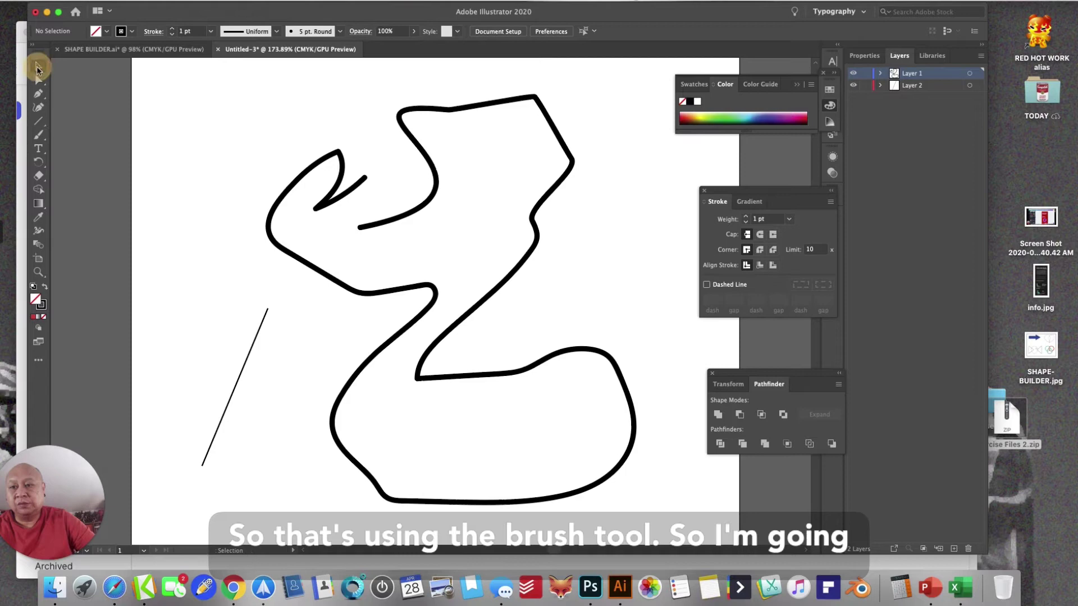
{"action": "left_click", "coordinate": [415, 209]}
{"action": "left_click", "coordinate": [416, 209]}
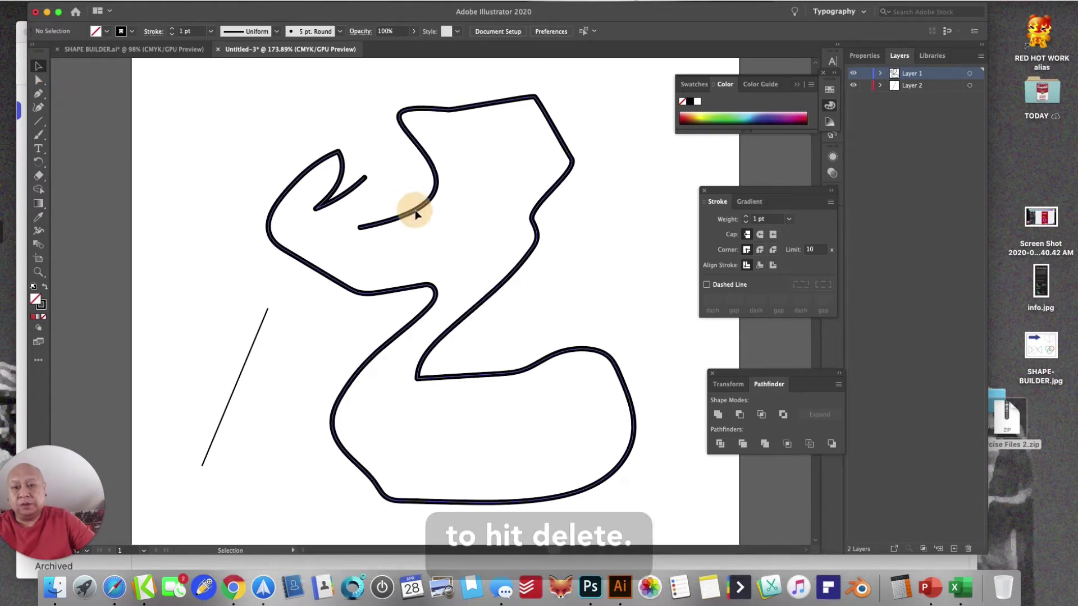
{"action": "key", "text": "Delete"}
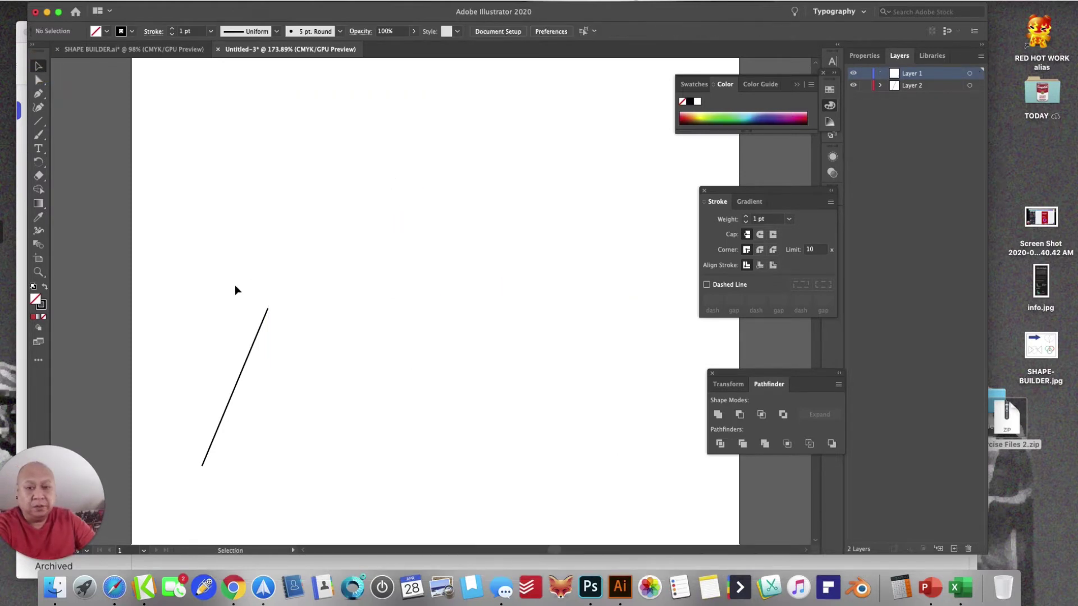
{"action": "left_click", "coordinate": [260, 329]}
{"action": "left_click", "coordinate": [258, 332]}
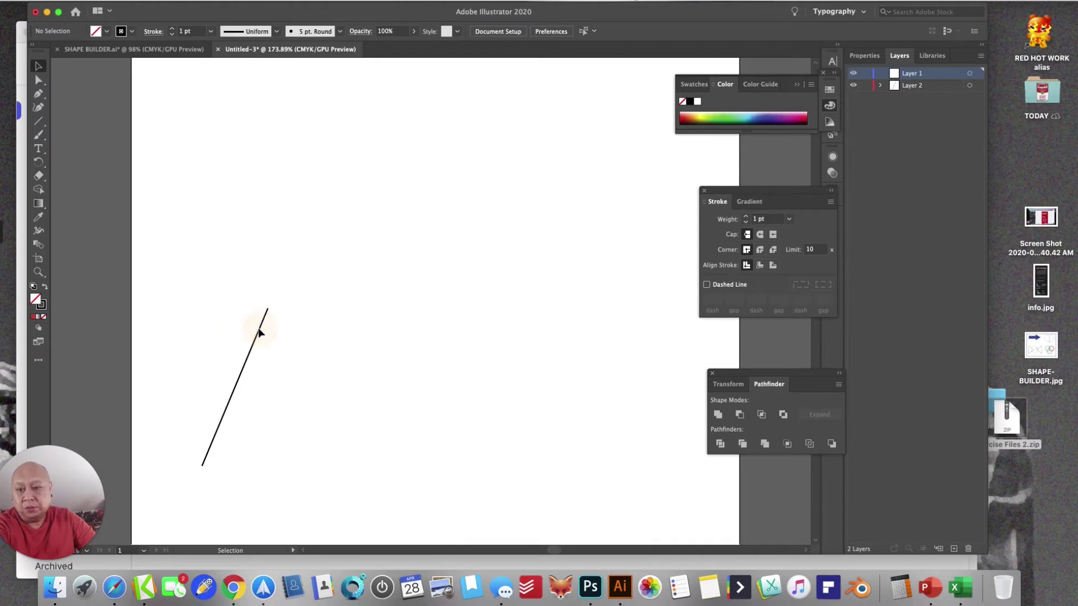
{"action": "left_click", "coordinate": [260, 332]}
{"action": "key", "text": "Delete"}
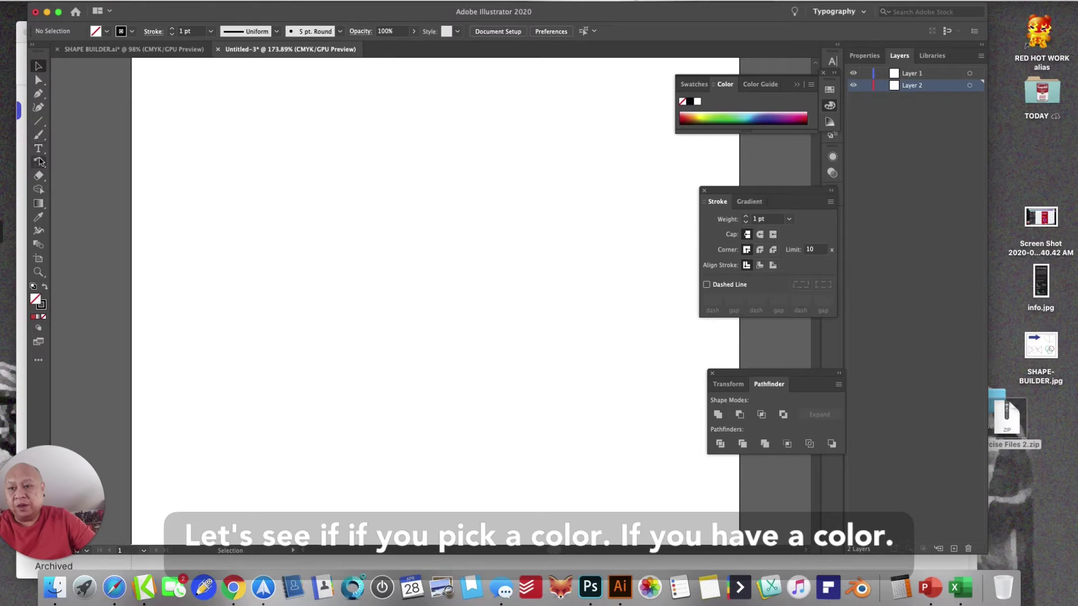
- Draw a rectangle about 217 × 110 pt in the artboard's upper area and fill it with a pinkish red
{"action": "left_click_drag", "start_coordinate": [38, 123], "coordinate": [75, 119]}
{"action": "left_click_drag", "start_coordinate": [266, 146], "coordinate": [482, 256]}
{"action": "double_click", "coordinate": [40, 303]}
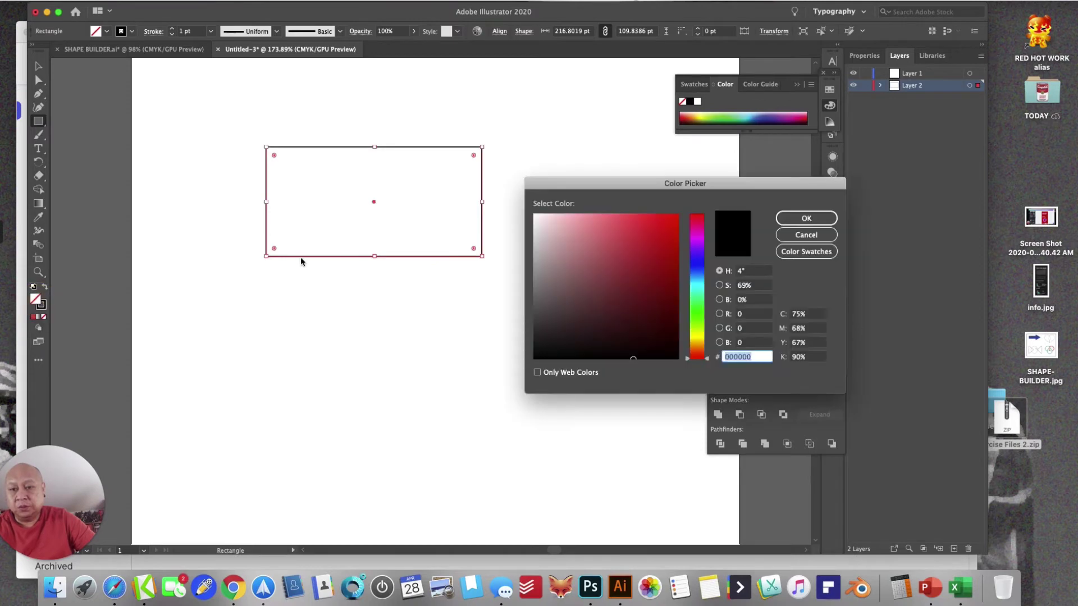
{"action": "left_click", "coordinate": [606, 227]}
{"action": "left_click", "coordinate": [806, 218]}
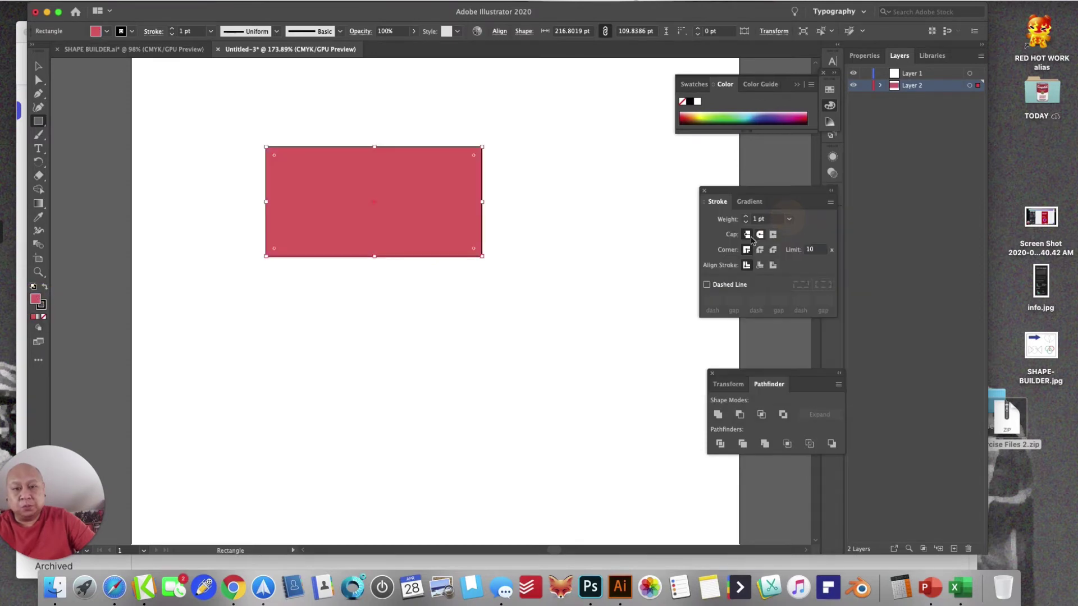
- Draw an ellipse about 139 × 105 pt below the rectangle and fill it with green 70E567
{"action": "left_click", "coordinate": [44, 126]}
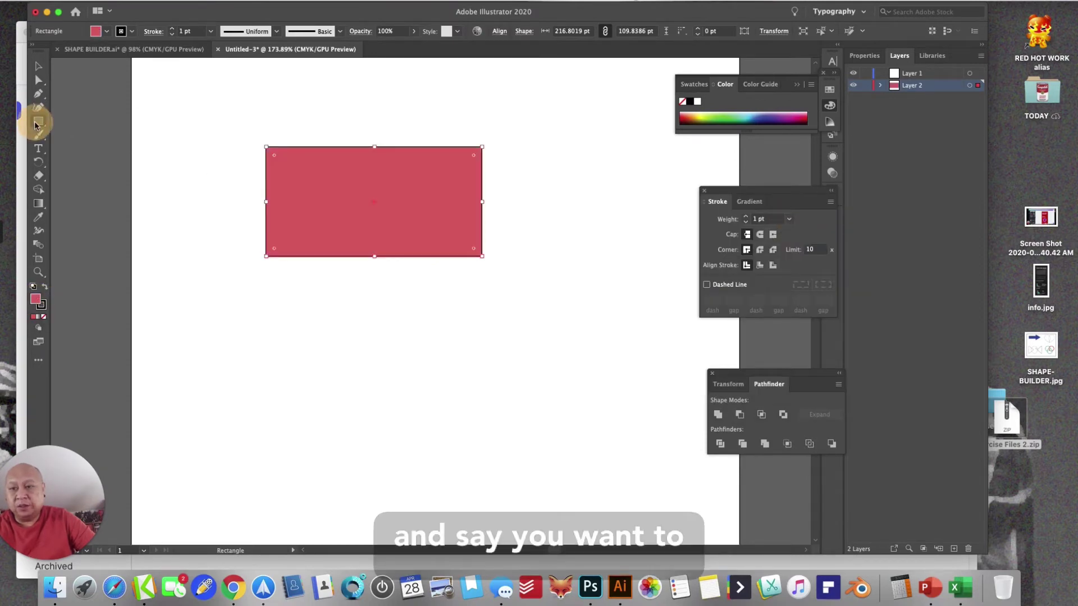
{"action": "left_click", "coordinate": [84, 134]}
{"action": "left_click_drag", "start_coordinate": [358, 299], "coordinate": [497, 402]}
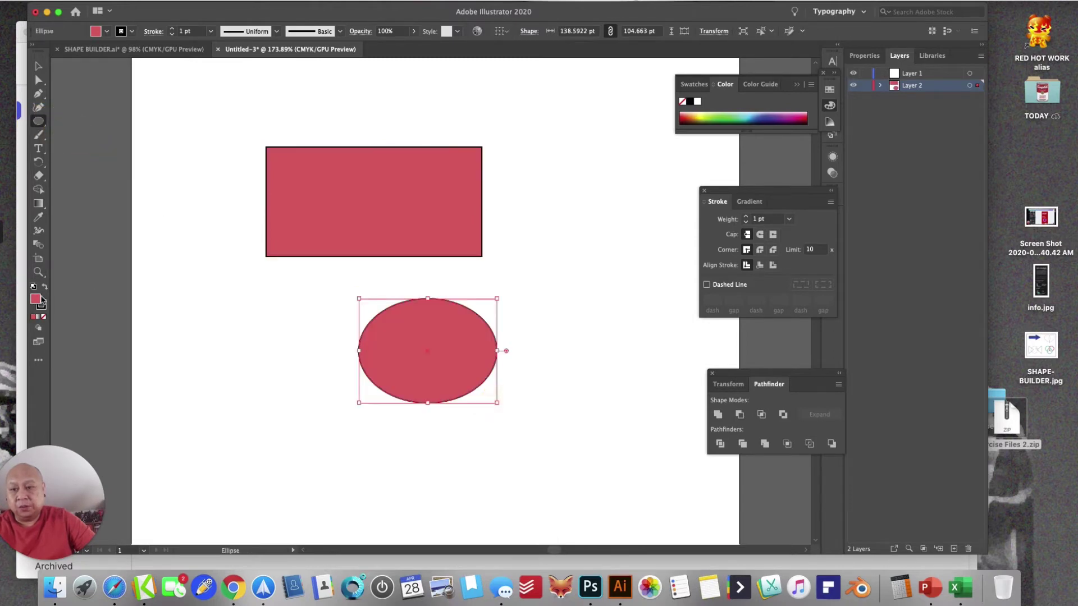
{"action": "left_click", "coordinate": [40, 302]}
{"action": "left_click", "coordinate": [37, 303]}
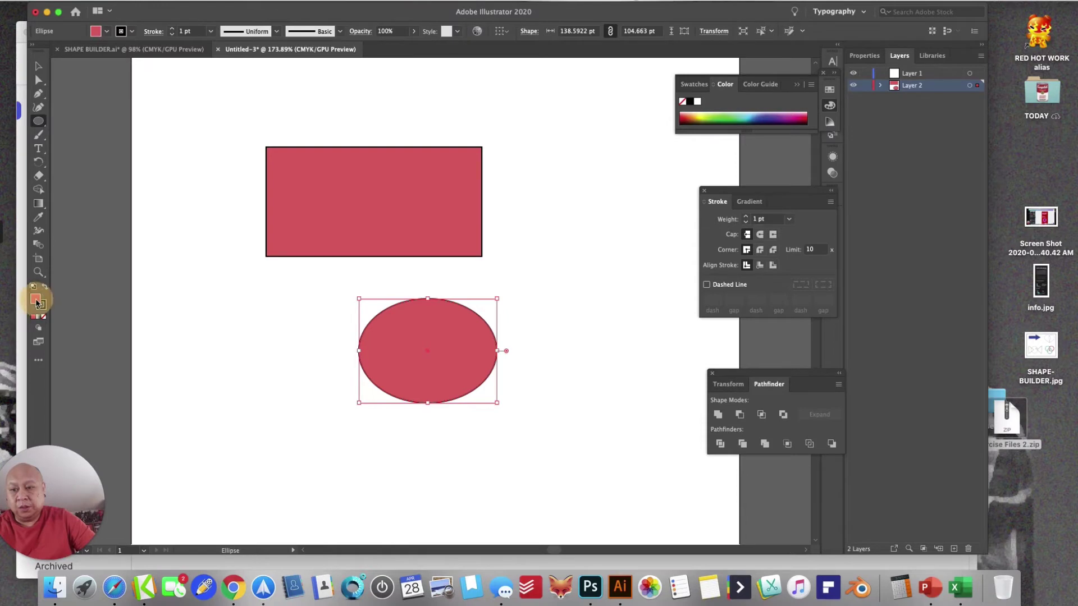
{"action": "left_click", "coordinate": [706, 314]}
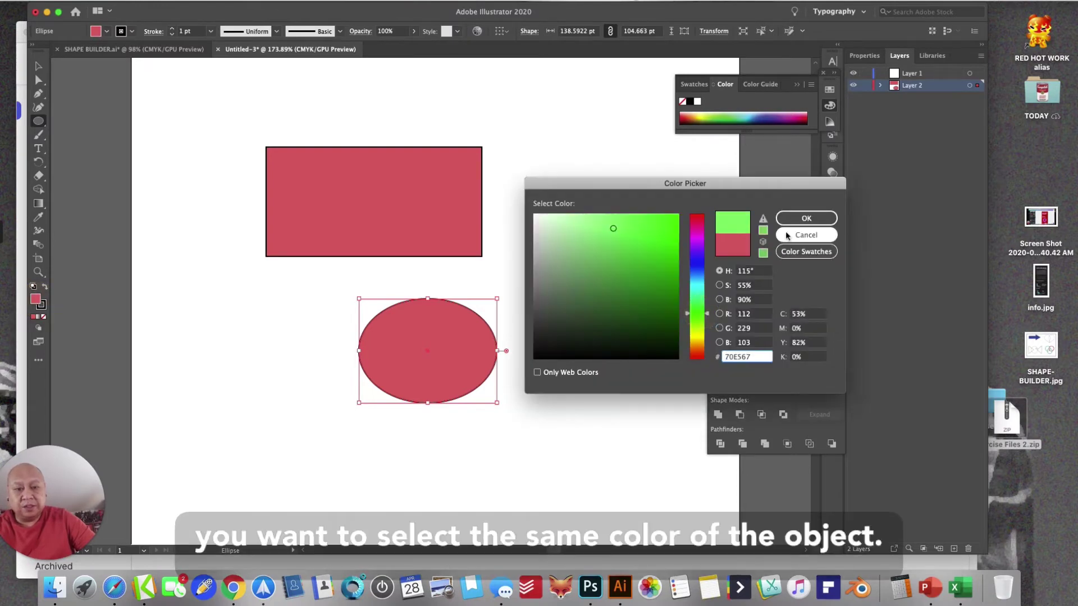
{"action": "left_click", "coordinate": [806, 218]}
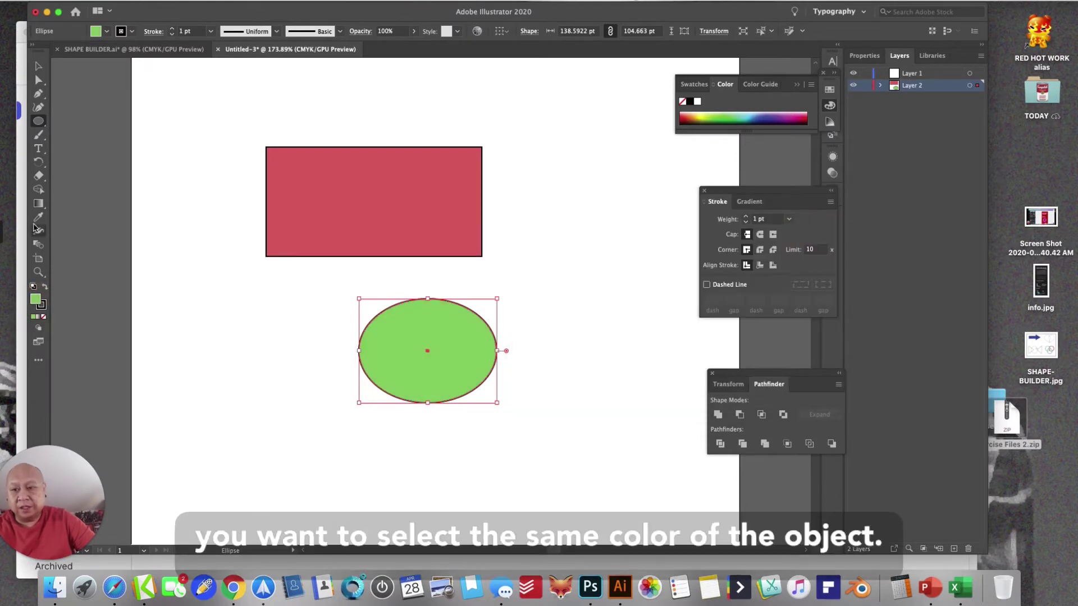
- Recolor the rectangle by sampling the ellipse's green with the Eyedropper
{"action": "left_click", "coordinate": [38, 218]}
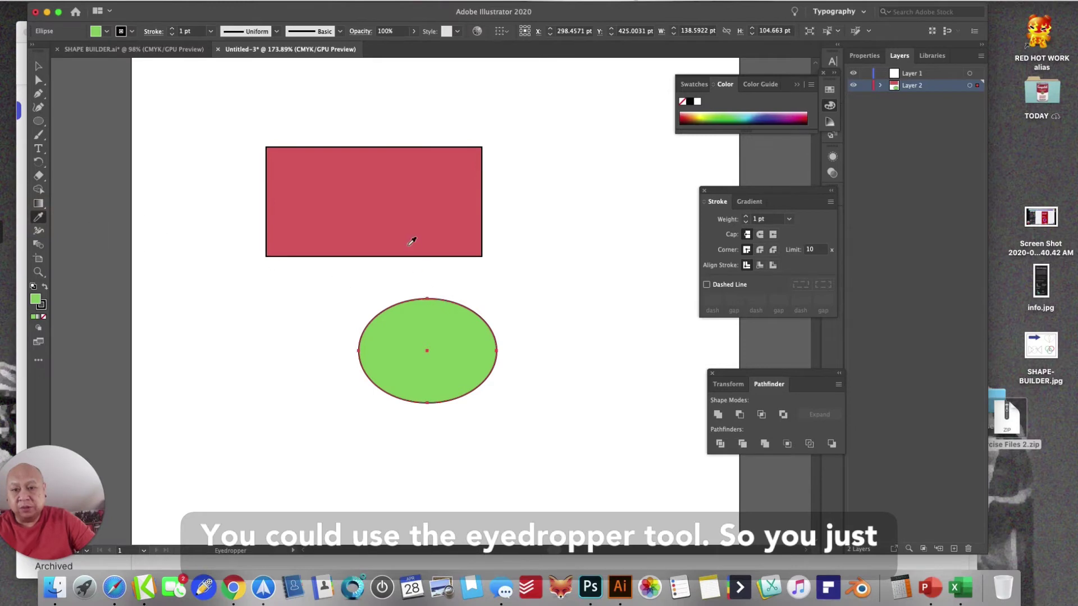
{"action": "left_click", "coordinate": [38, 66]}
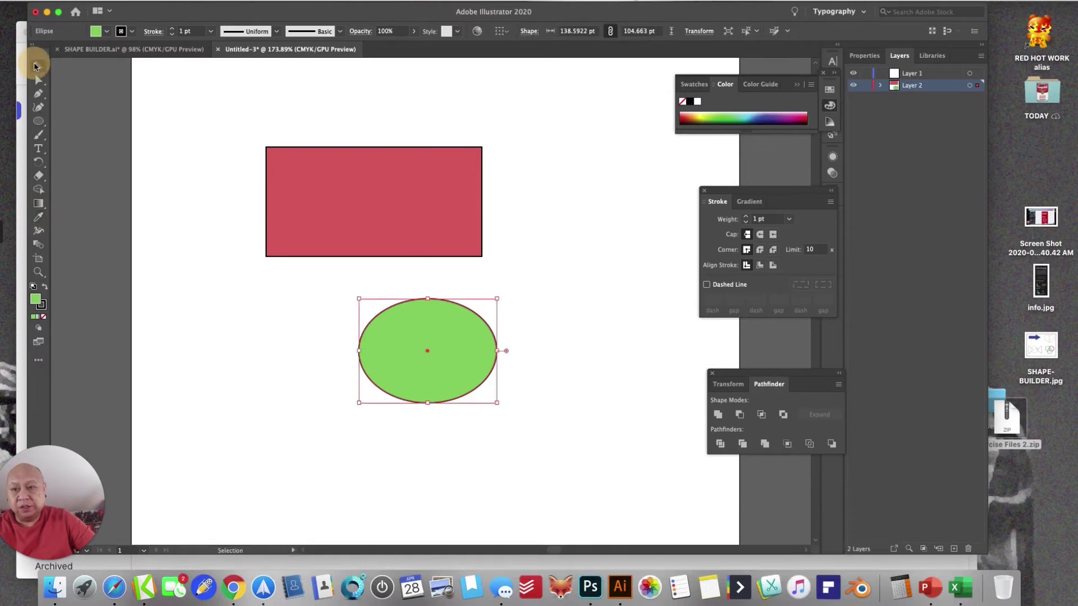
{"action": "left_click", "coordinate": [318, 214]}
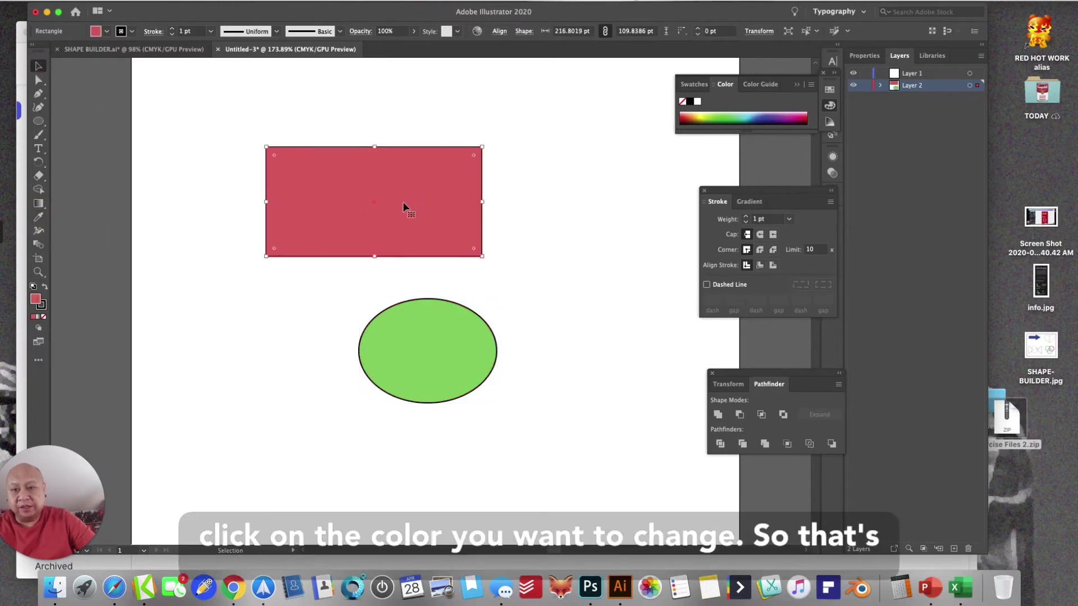
{"action": "left_click", "coordinate": [38, 217]}
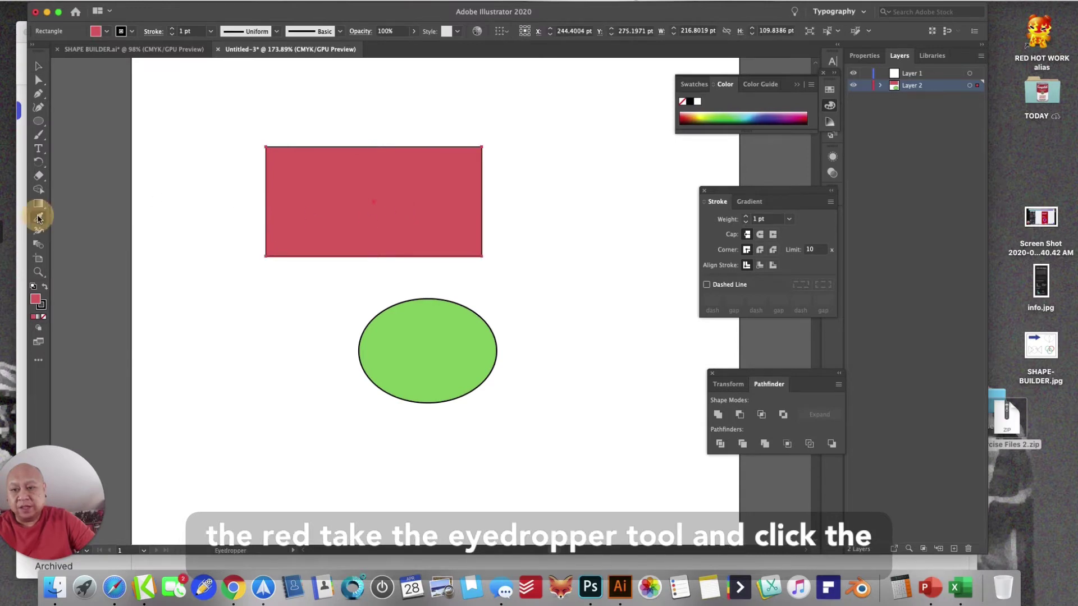
{"action": "left_click", "coordinate": [432, 334]}
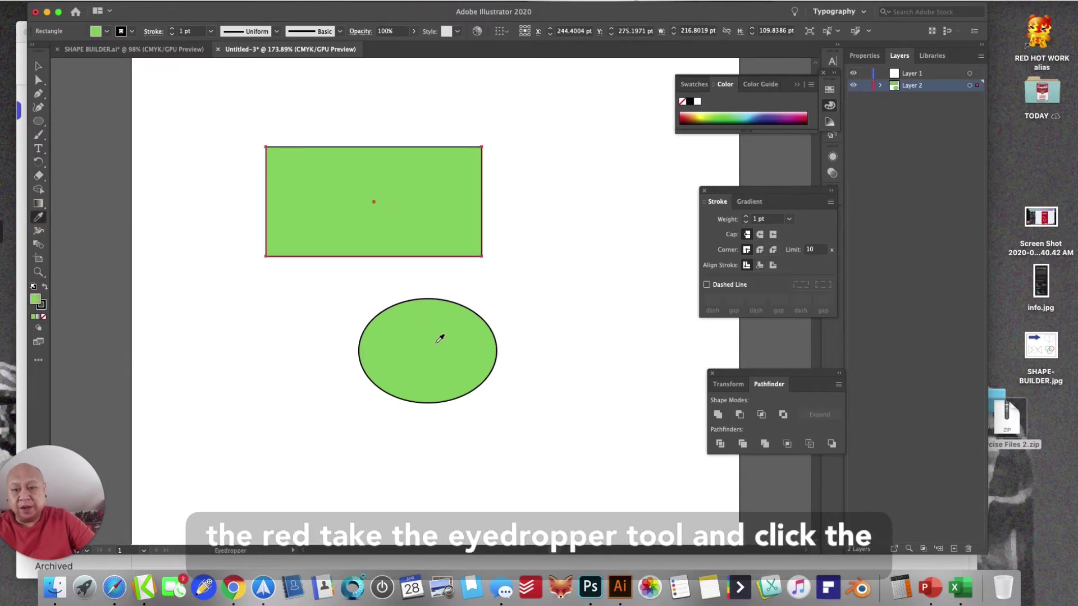
- Undo the rectangle's recoloring, sample the ellipse's green for it once more, and undo that too
{"action": "key", "text": "super+z"}
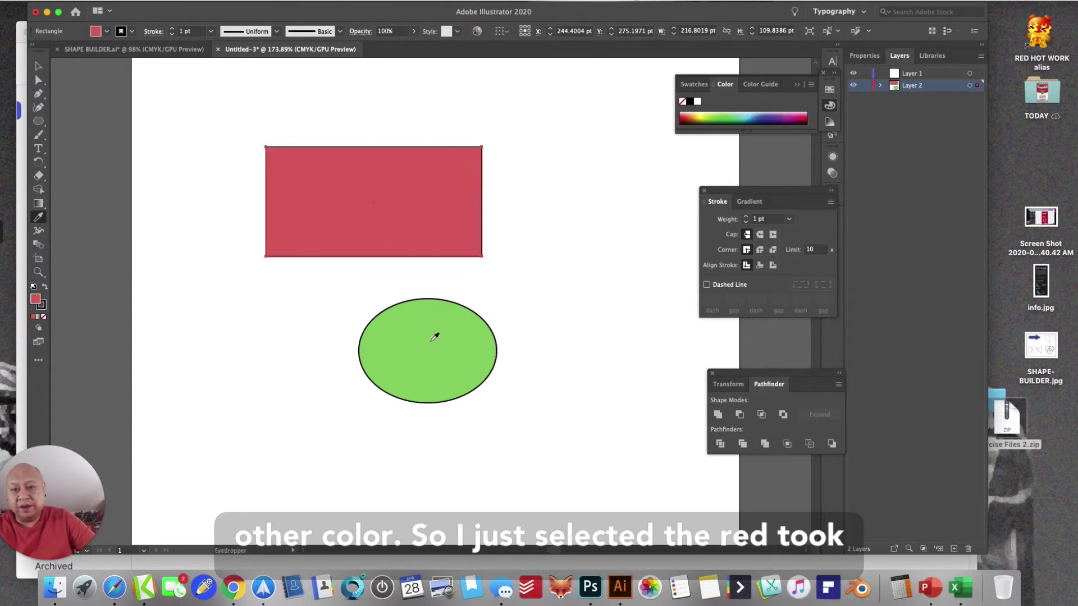
{"action": "left_click", "coordinate": [435, 341]}
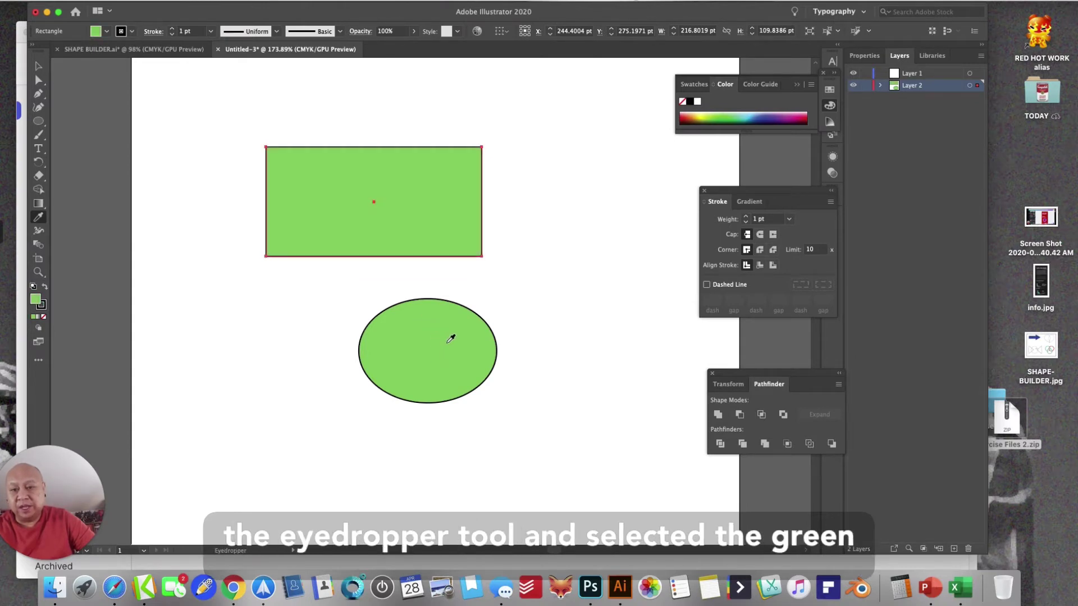
{"action": "key", "text": "super+z"}
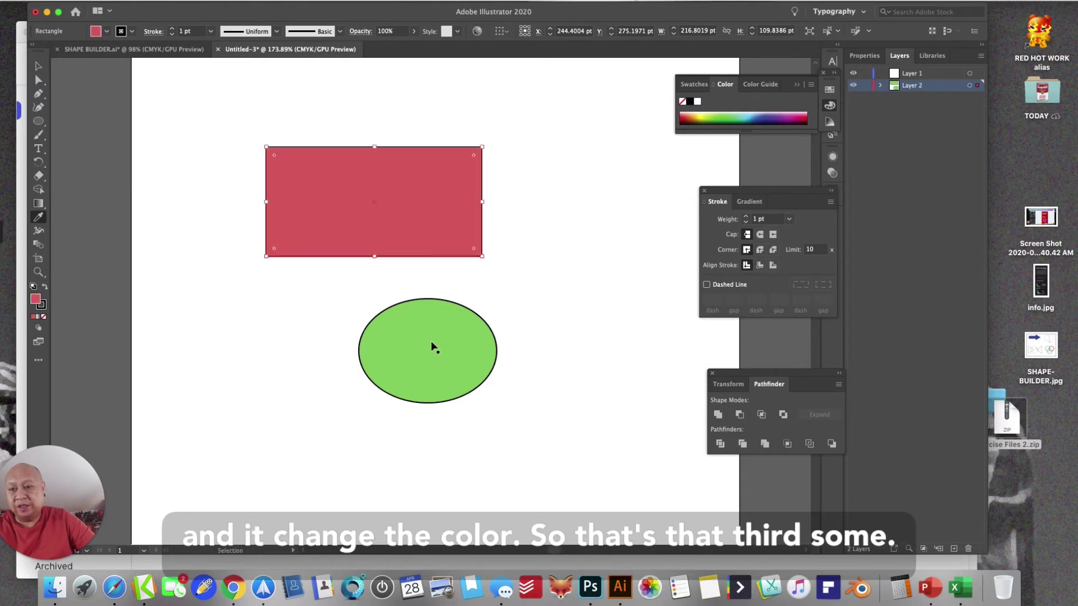
- Undo the ellipse's green fill and select the rectangle
{"action": "key", "text": "super+z"}
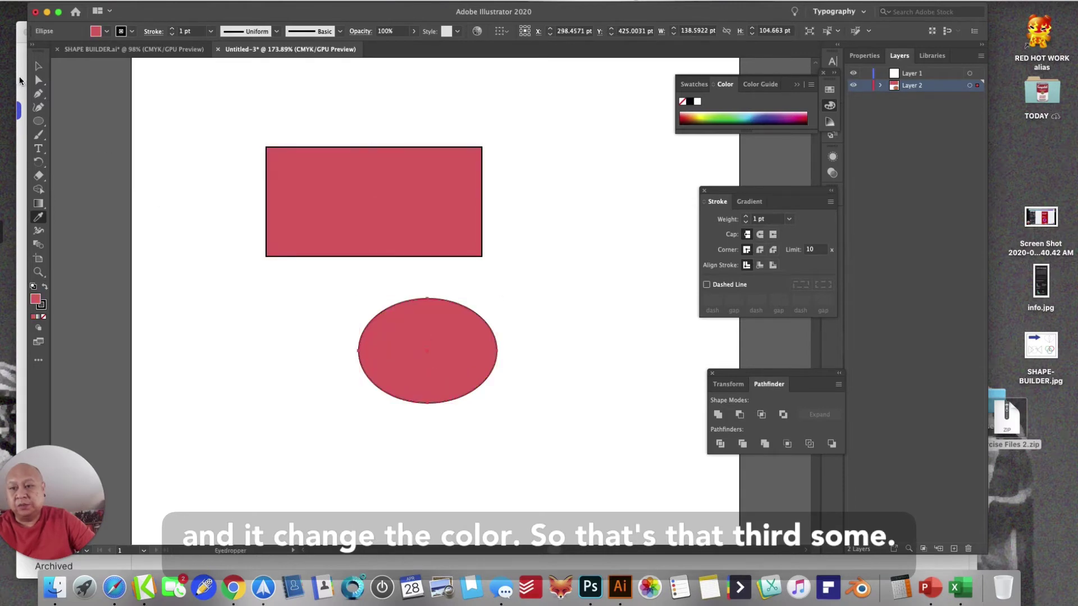
{"action": "left_click", "coordinate": [37, 67]}
{"action": "left_click", "coordinate": [321, 217]}
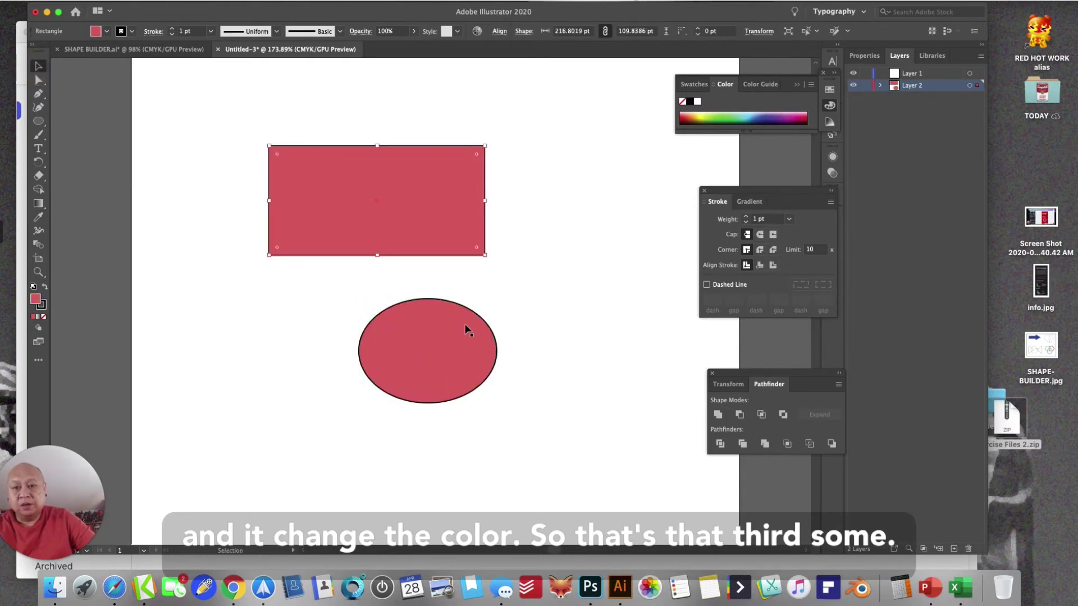
- Delete the rectangle and the ellipse from the artboard
{"action": "key", "text": "Delete"}
{"action": "left_click", "coordinate": [440, 342]}
{"action": "key", "text": "Delete"}
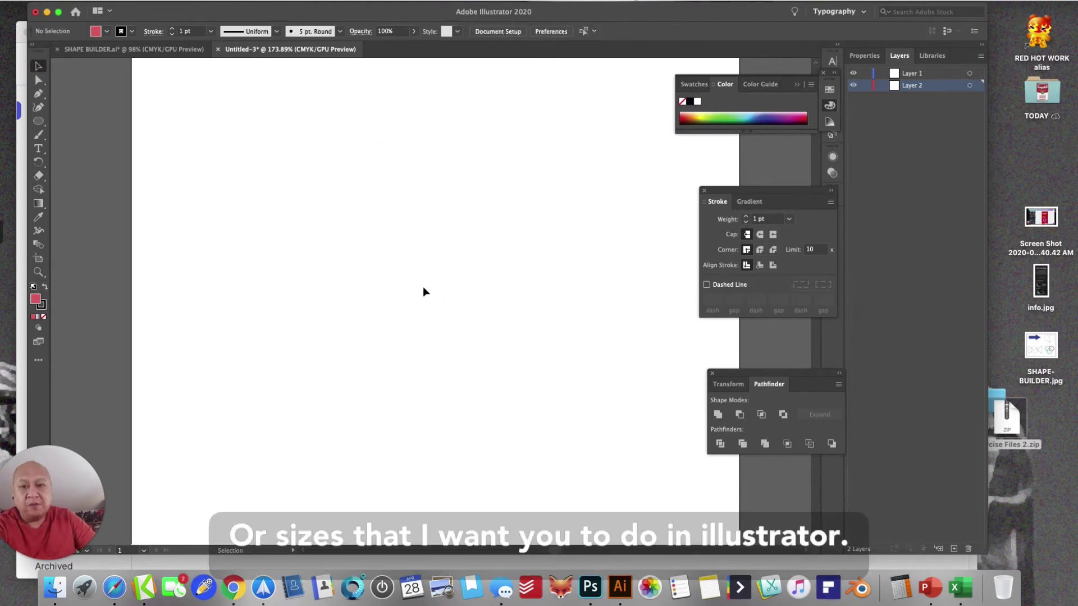
- Open the file "Appearance, compound path, join.ai" from the desktop's Exercise Files folder and bring its whole artboard into view in Illustrator
{"action": "left_click", "coordinate": [183, 51]}
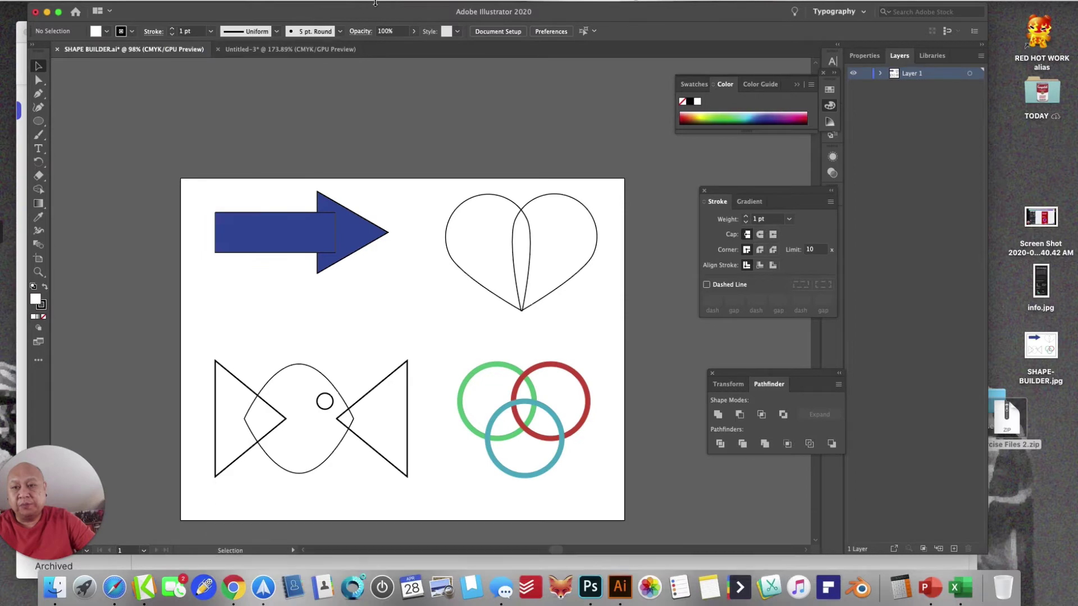
{"action": "left_click_drag", "start_coordinate": [374, 11], "coordinate": [333, 175]}
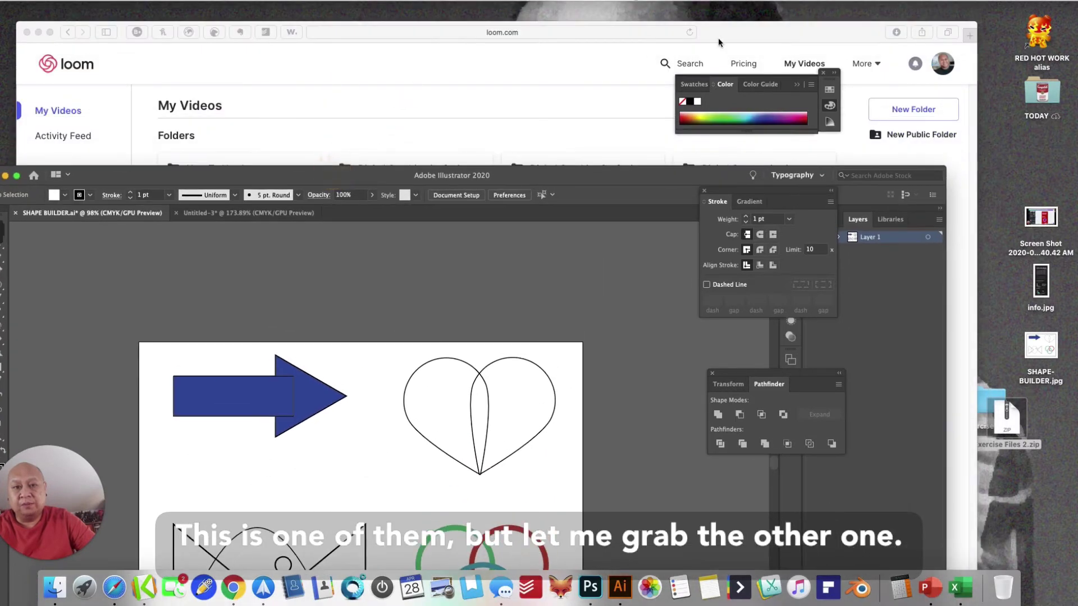
{"action": "left_click_drag", "start_coordinate": [632, 31], "coordinate": [533, 32]}
{"action": "left_click", "coordinate": [979, 402]}
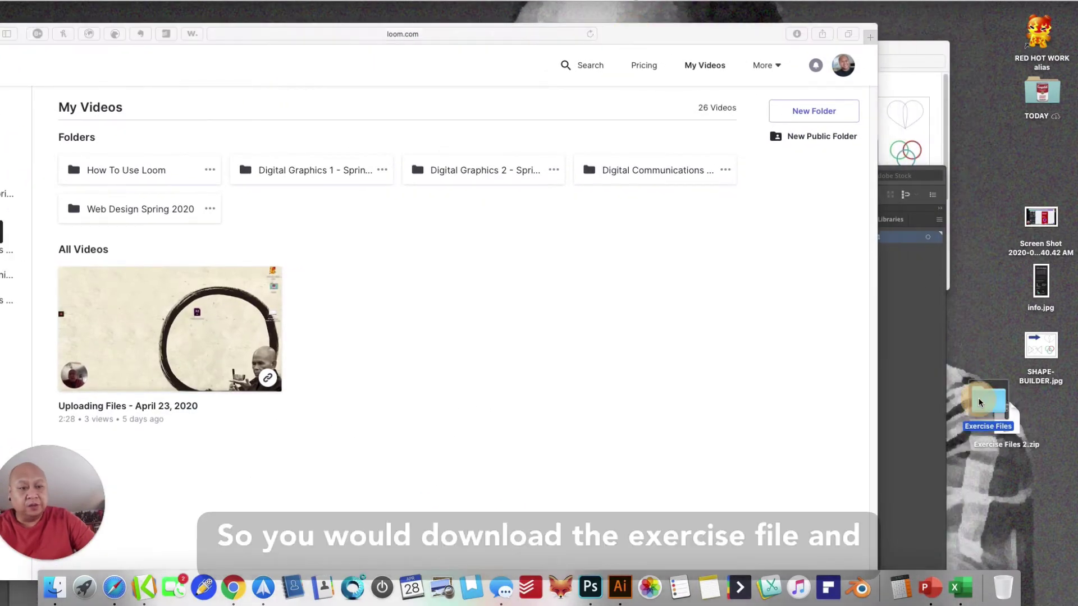
{"action": "double_click", "coordinate": [979, 402]}
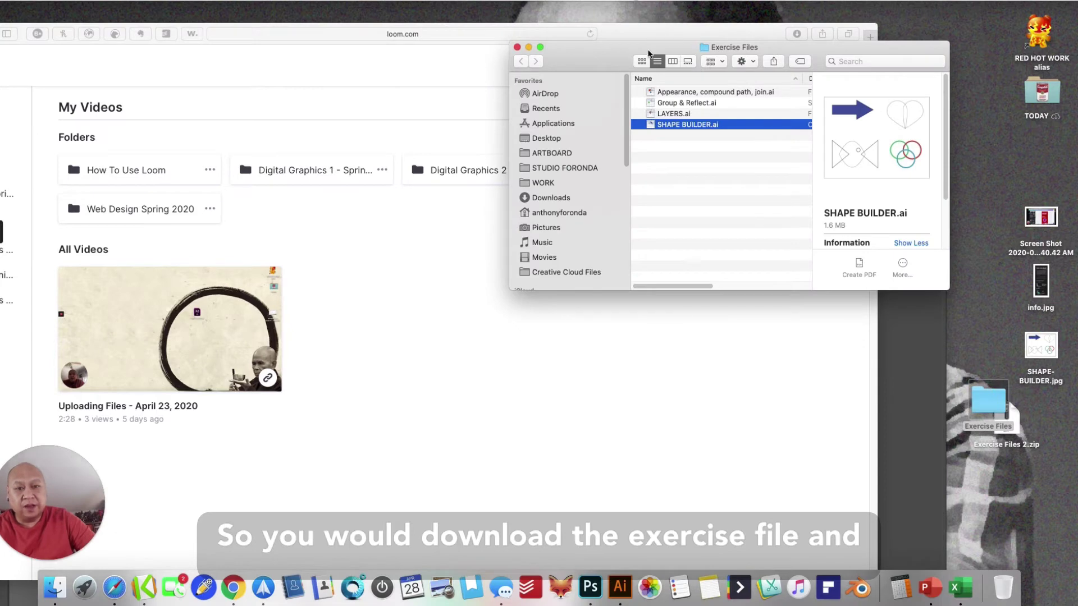
{"action": "left_click_drag", "start_coordinate": [648, 52], "coordinate": [466, 89]}
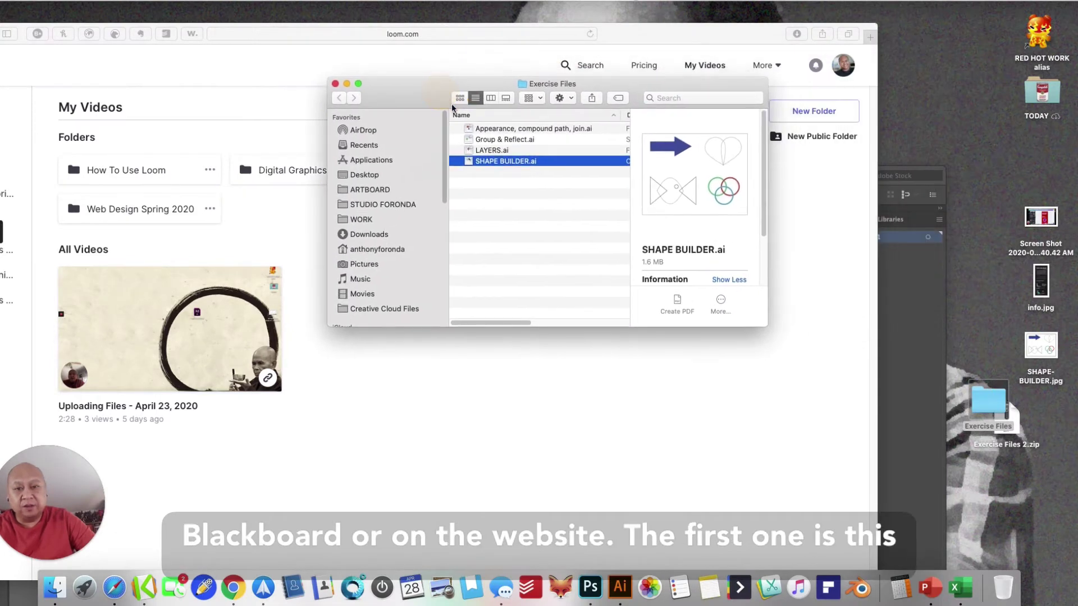
{"action": "double_click", "coordinate": [507, 128]}
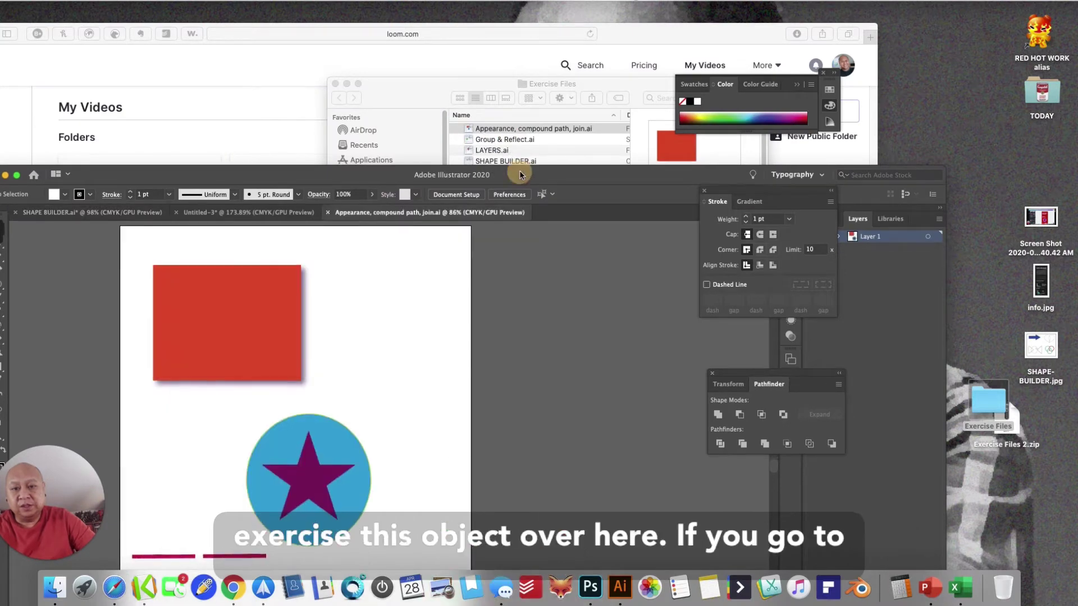
{"action": "left_click_drag", "start_coordinate": [515, 173], "coordinate": [603, 43]}
- Select the red rectangle and display its Appearance attributes
{"action": "left_click", "coordinate": [330, 212]}
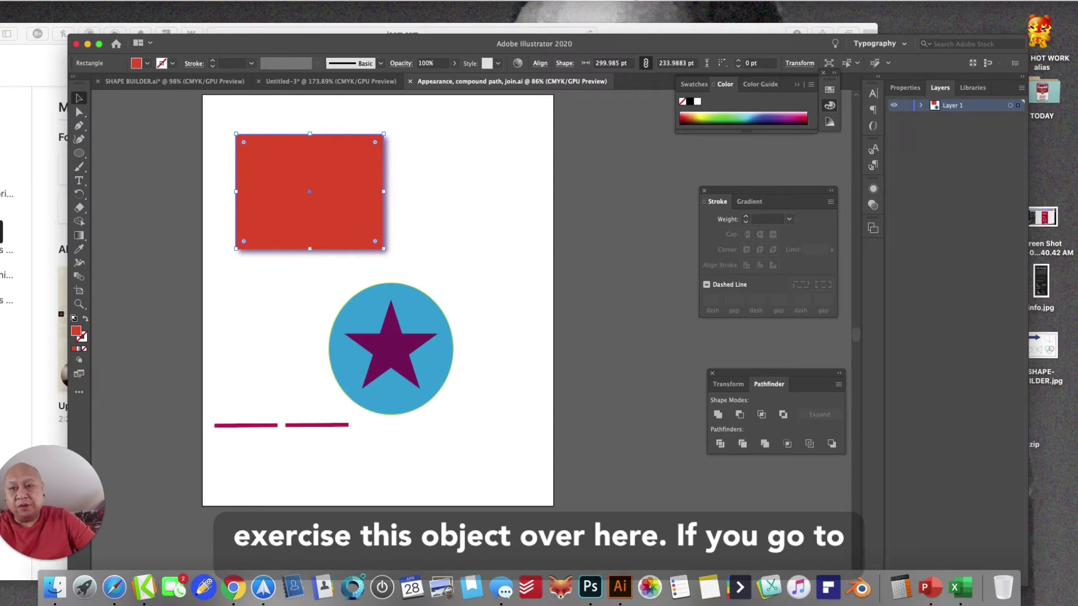
{"action": "left_click", "coordinate": [281, 0]}
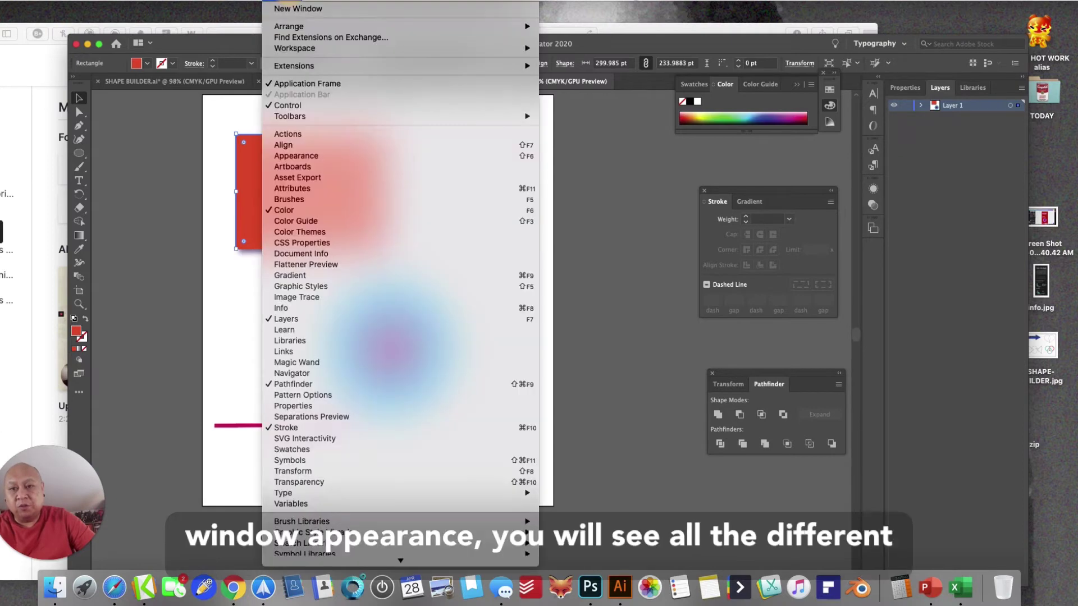
{"action": "left_click", "coordinate": [288, 156]}
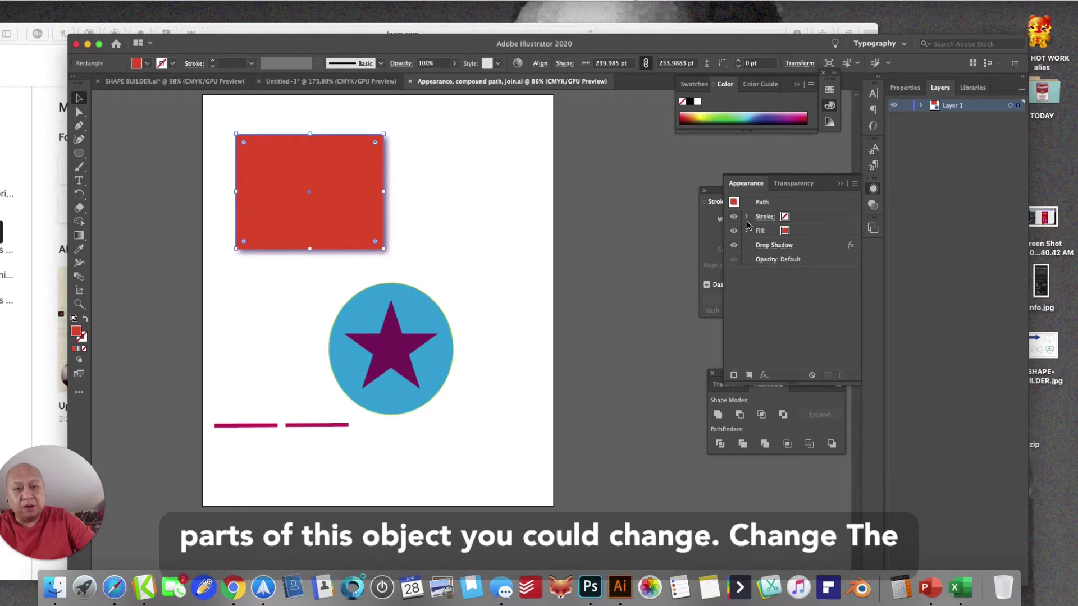
- Give the rectangle a crimson stroke through its Appearance attributes
{"action": "left_click", "coordinate": [746, 217]}
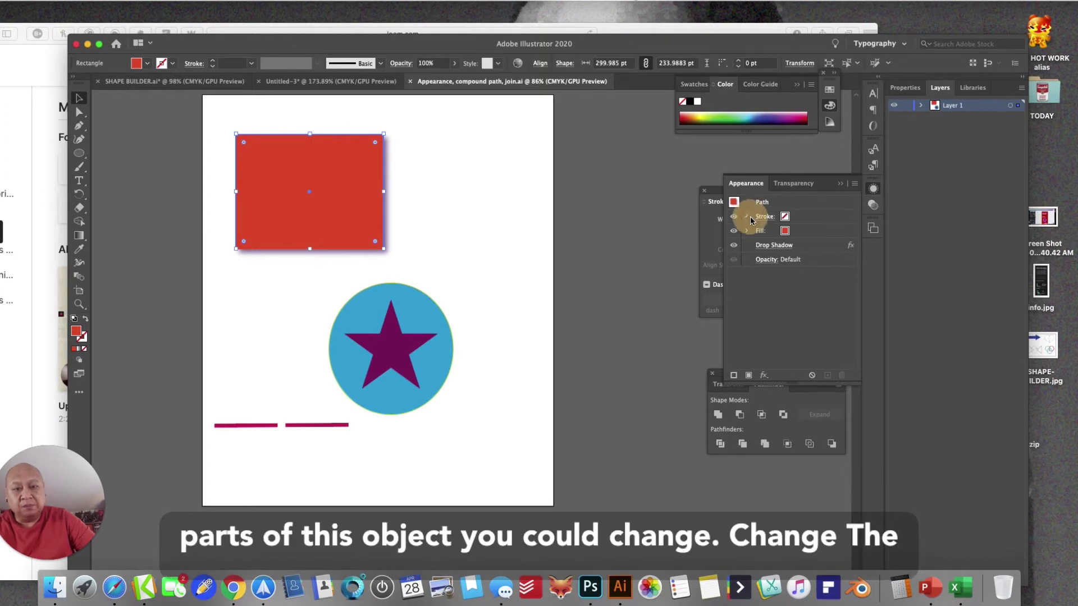
{"action": "left_click", "coordinate": [786, 217]}
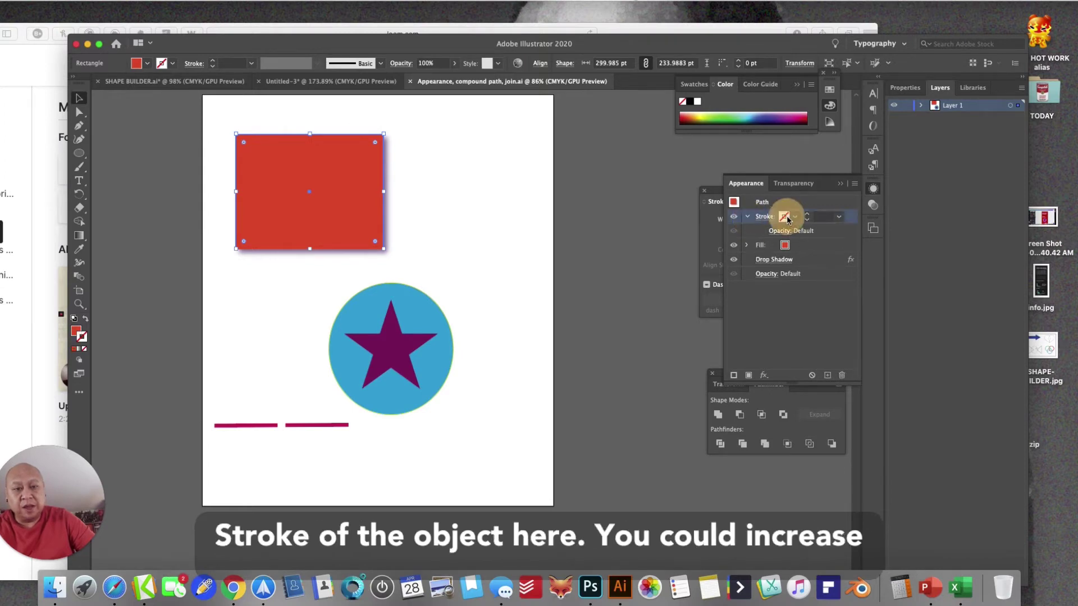
{"action": "left_click", "coordinate": [783, 217]}
{"action": "left_click", "coordinate": [745, 236]}
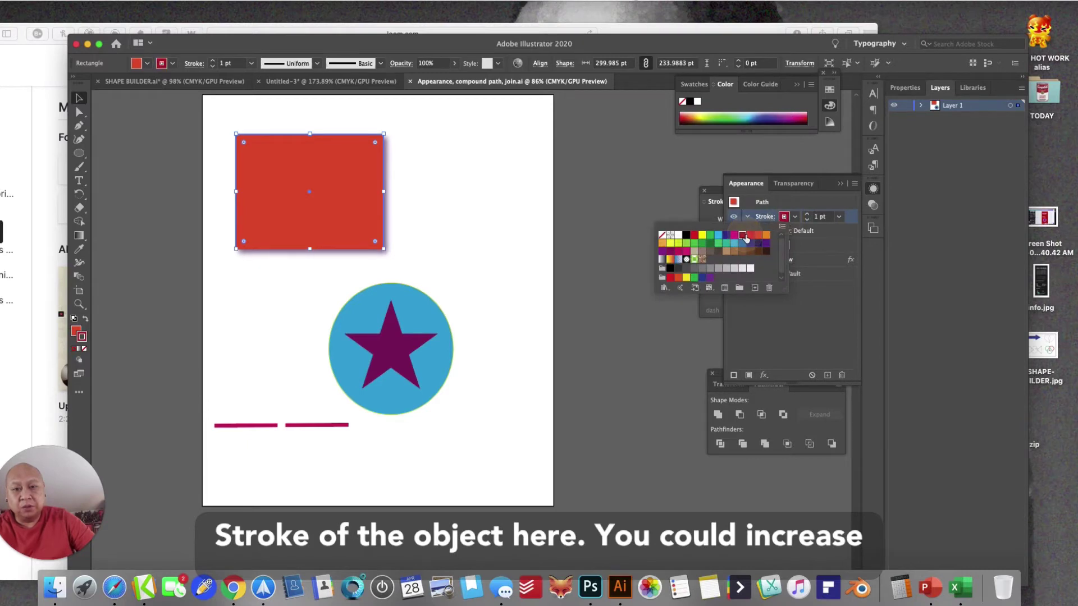
{"action": "left_click", "coordinate": [817, 284]}
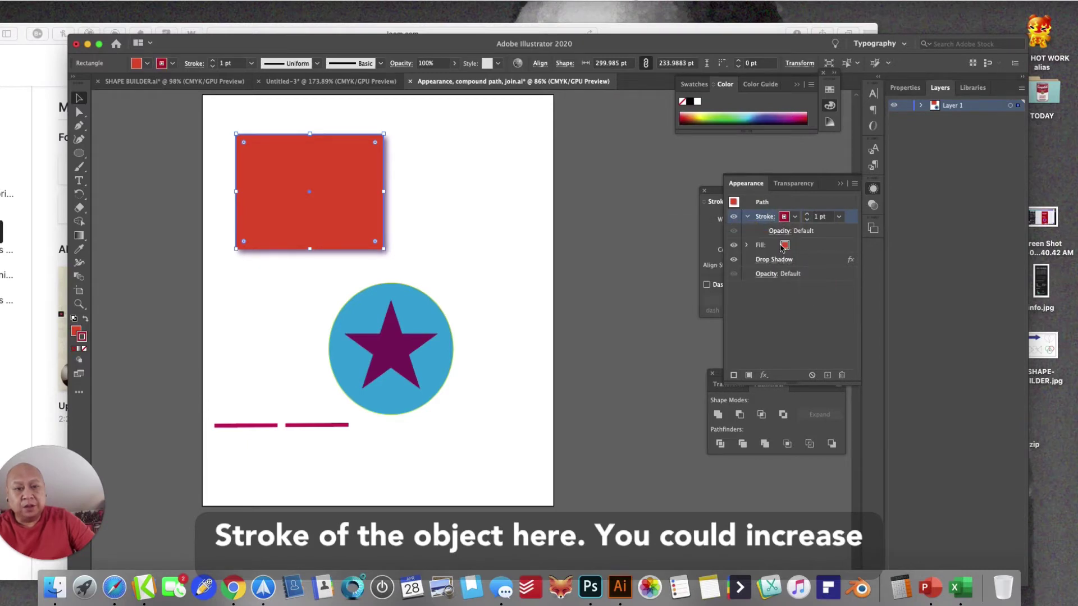
- Increase the rectangle's stroke weight to 11 pt
{"action": "left_click", "coordinate": [807, 214]}
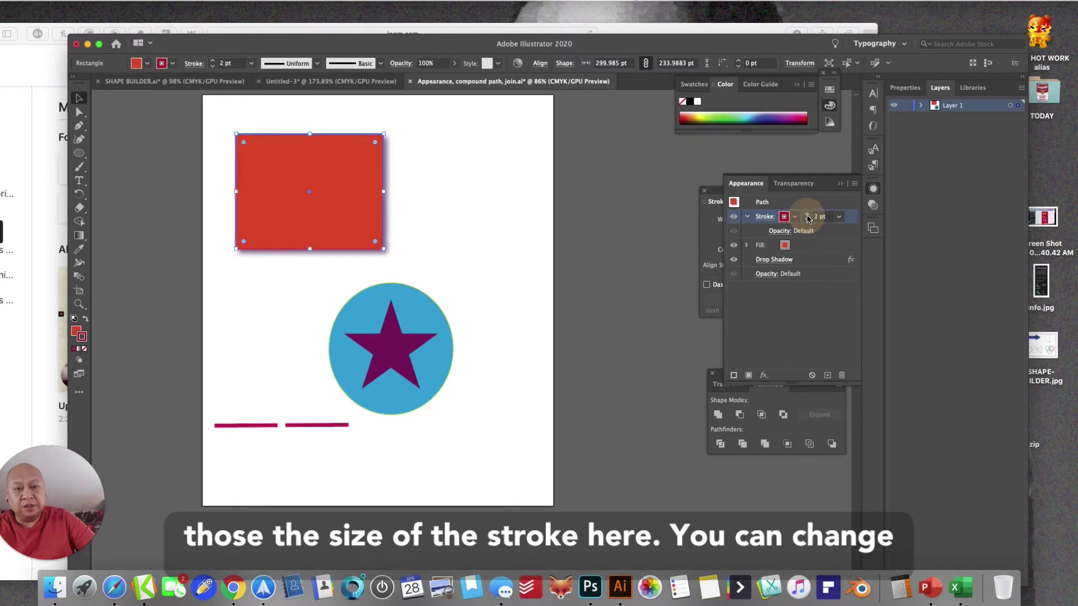
{"action": "left_click", "coordinate": [807, 214]}
{"action": "left_click", "coordinate": [807, 214]}
{"action": "left_click", "coordinate": [807, 214]}
{"action": "left_click", "coordinate": [807, 215]}
{"action": "left_click", "coordinate": [807, 215]}
{"action": "left_click", "coordinate": [807, 215]}
{"action": "left_click", "coordinate": [807, 215]}
{"action": "left_click", "coordinate": [807, 214]}
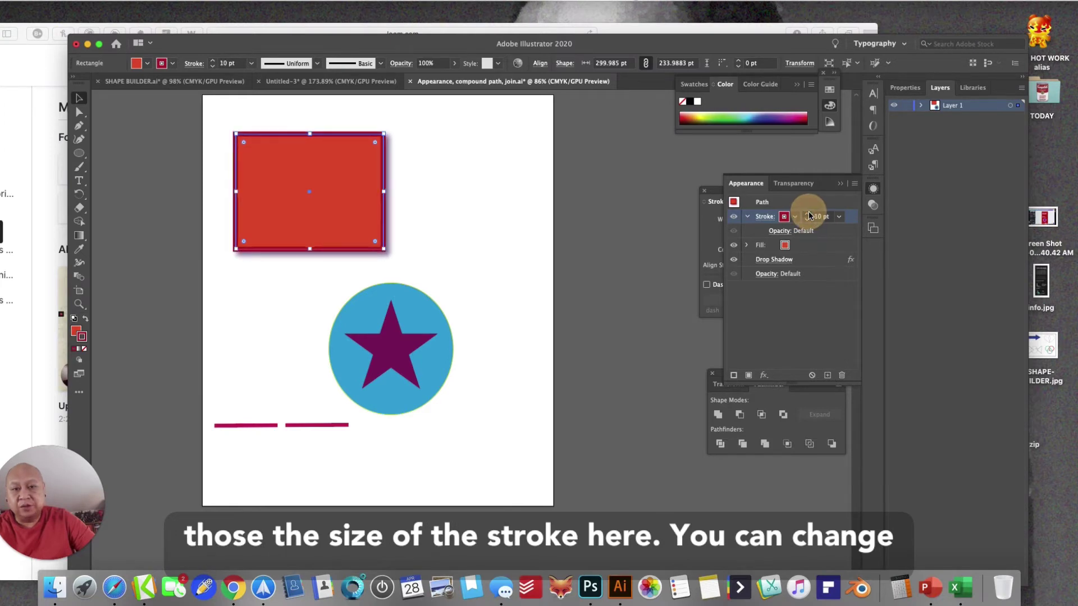
{"action": "left_click", "coordinate": [807, 214]}
{"action": "left_click", "coordinate": [810, 307]}
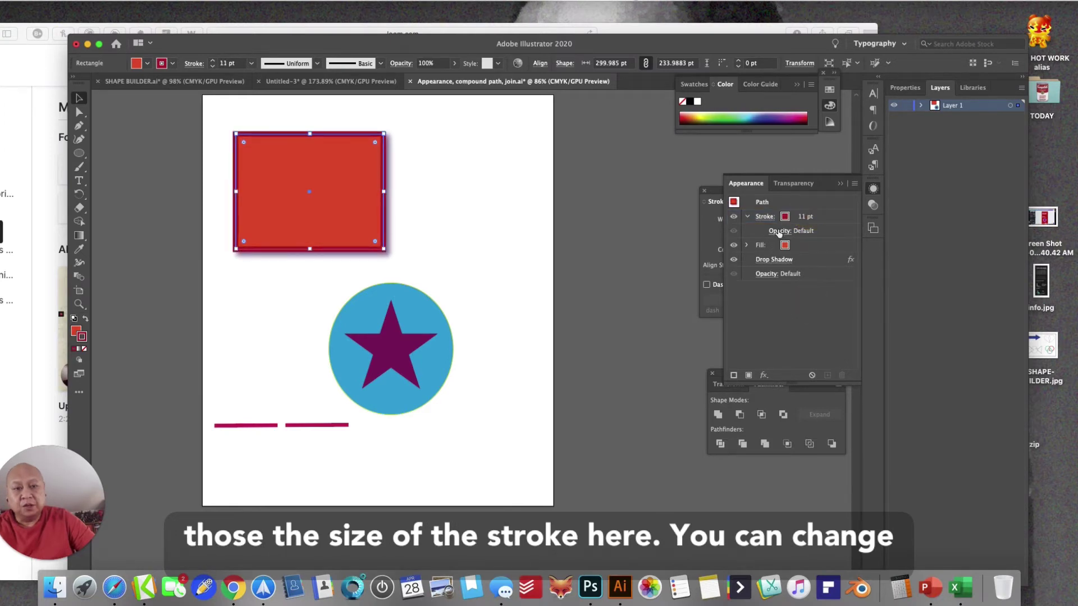
- Try a crimson fill on the rectangle, and finally set its fill to dark blue
{"action": "left_click", "coordinate": [748, 246]}
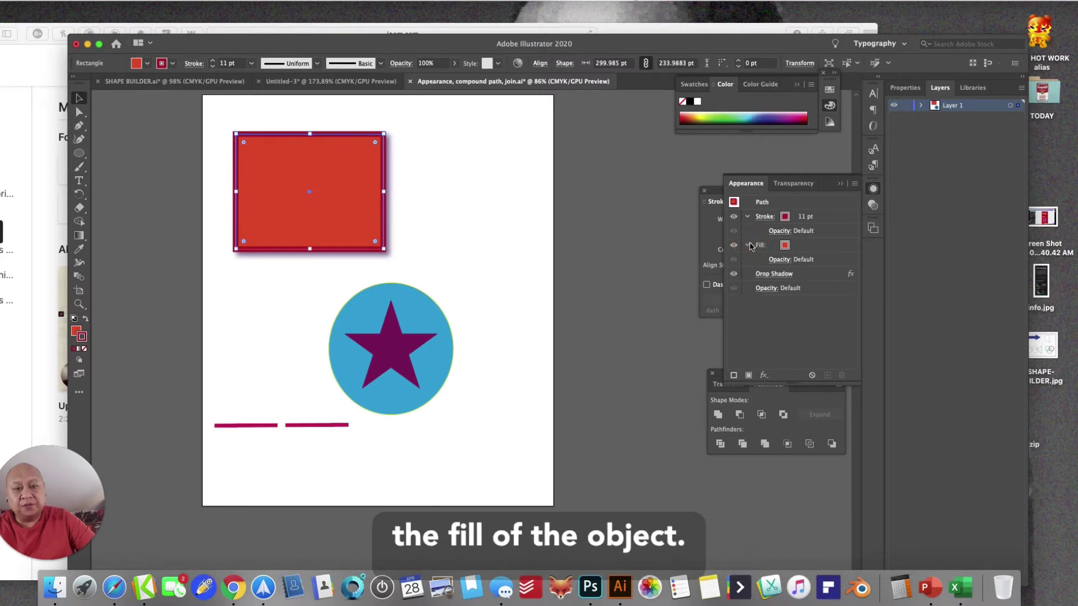
{"action": "left_click", "coordinate": [757, 247]}
{"action": "left_click", "coordinate": [784, 245]}
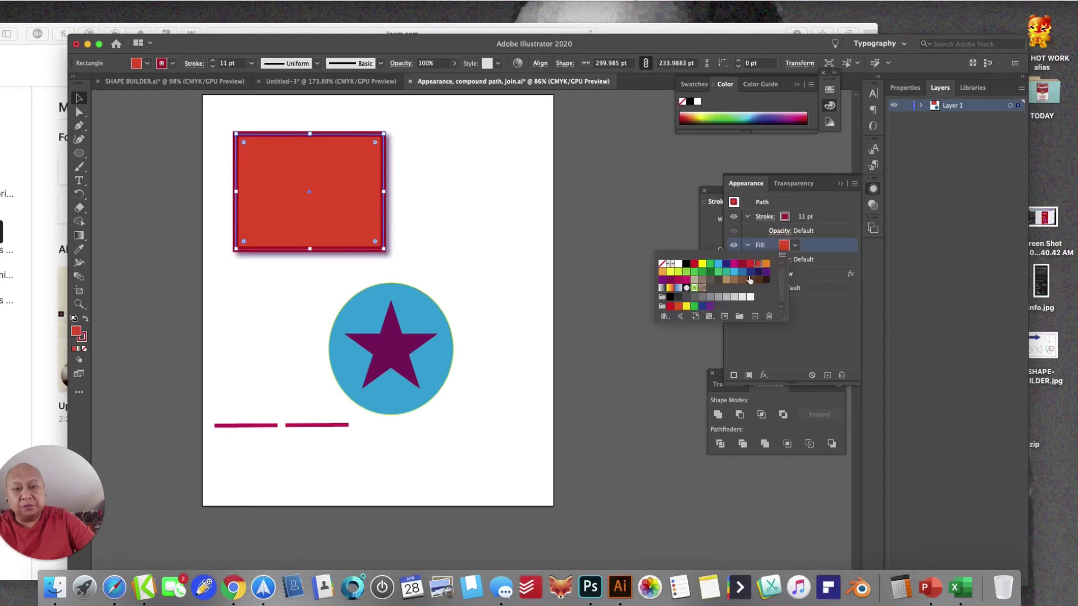
{"action": "left_click", "coordinate": [747, 262]}
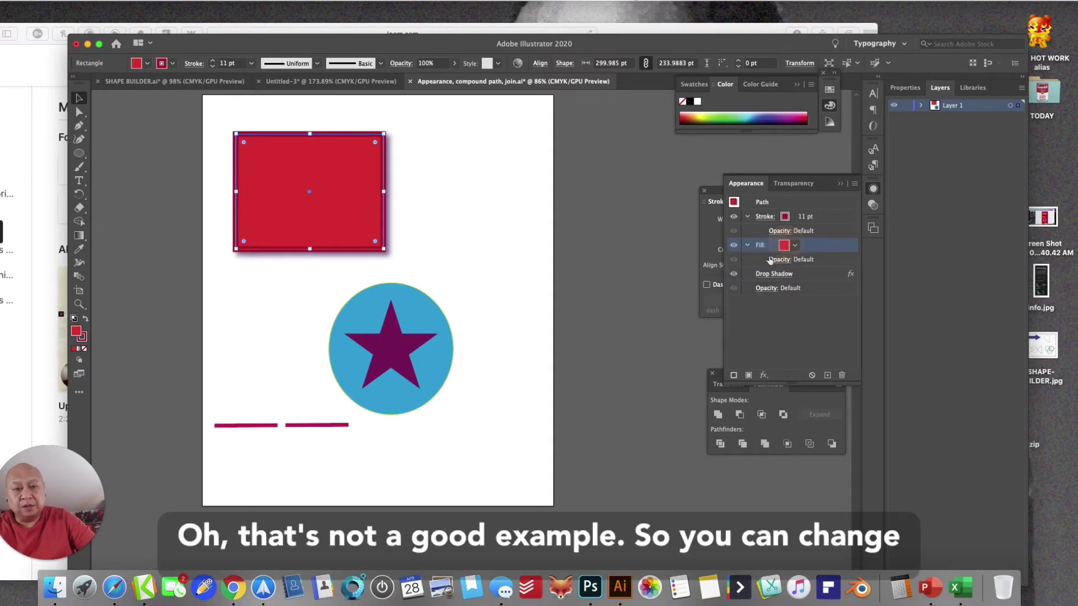
{"action": "left_click", "coordinate": [789, 246]}
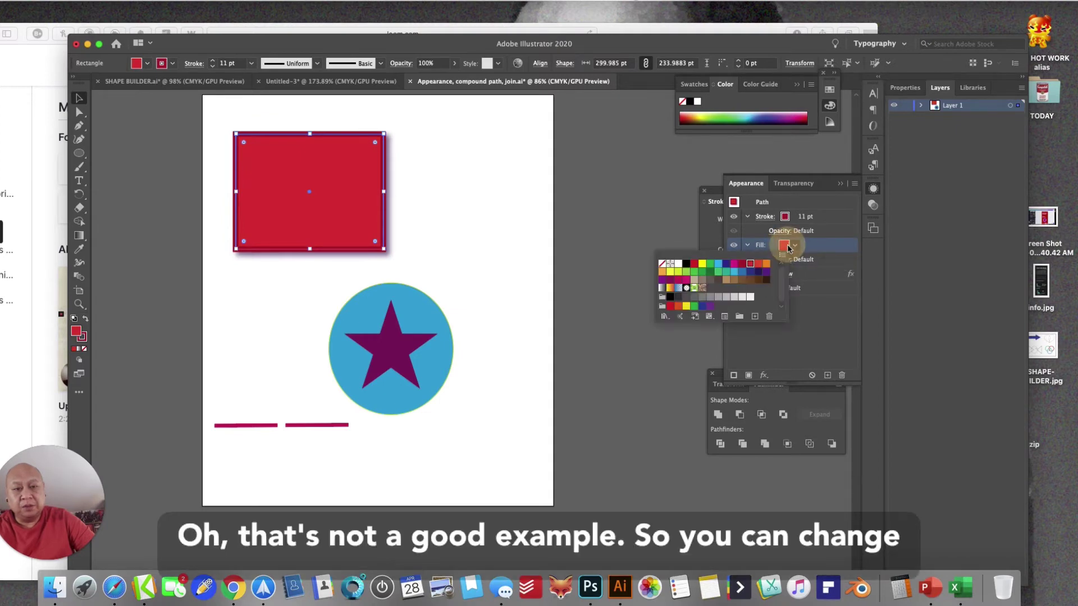
{"action": "left_click", "coordinate": [726, 263]}
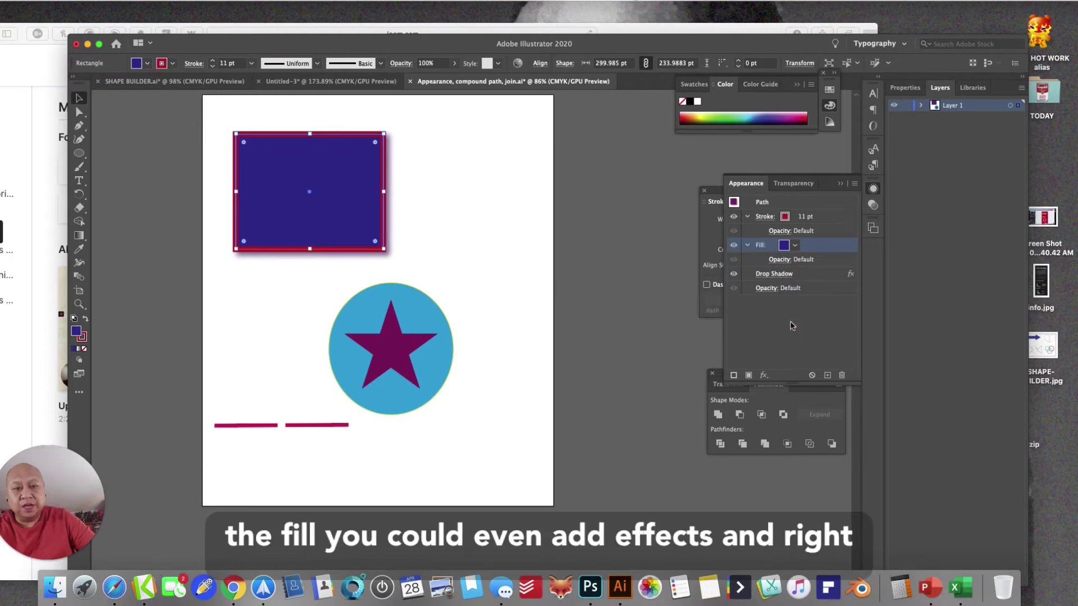
- Edit the rectangle's Drop Shadow effect, setting its X offset to 20 pt
{"action": "double_click", "coordinate": [850, 275]}
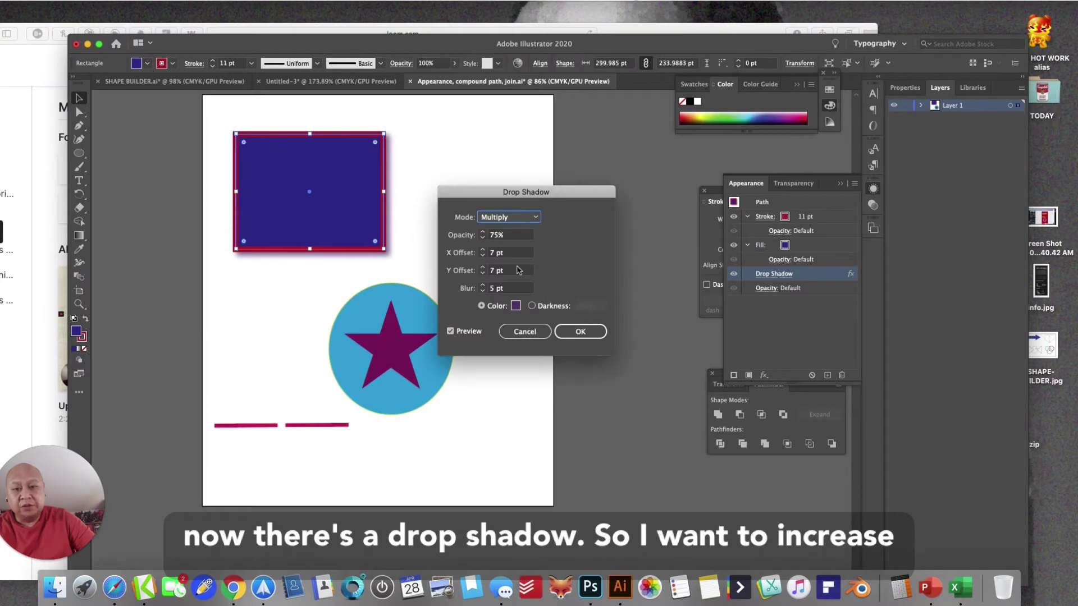
{"action": "left_click", "coordinate": [483, 251]}
{"action": "left_click", "coordinate": [482, 251]}
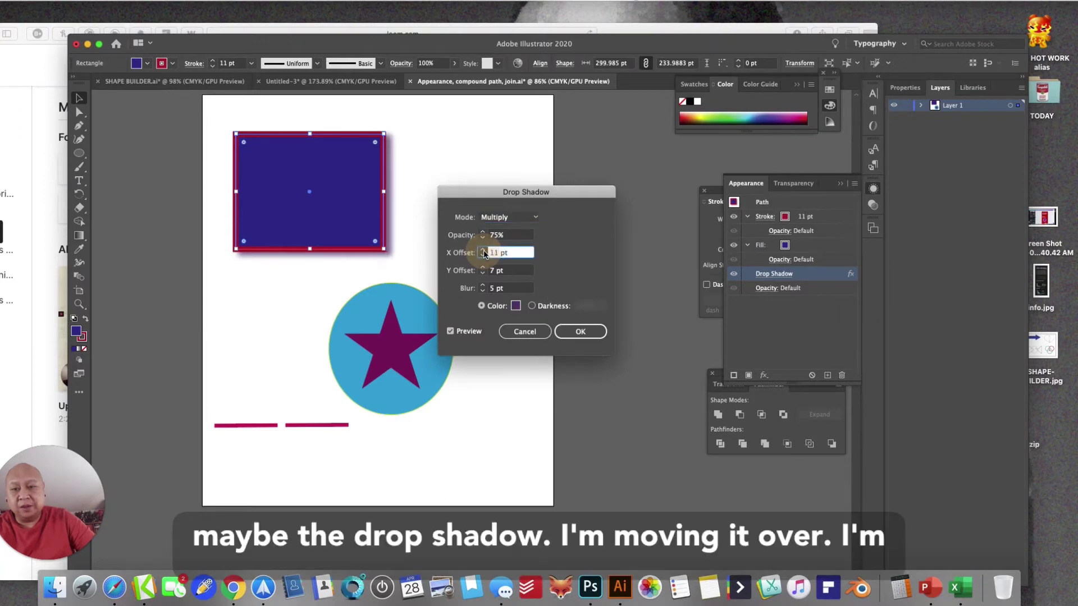
{"action": "left_click", "coordinate": [483, 250]}
{"action": "left_click", "coordinate": [482, 250]}
{"action": "left_click", "coordinate": [483, 250]}
{"action": "left_click", "coordinate": [483, 250]}
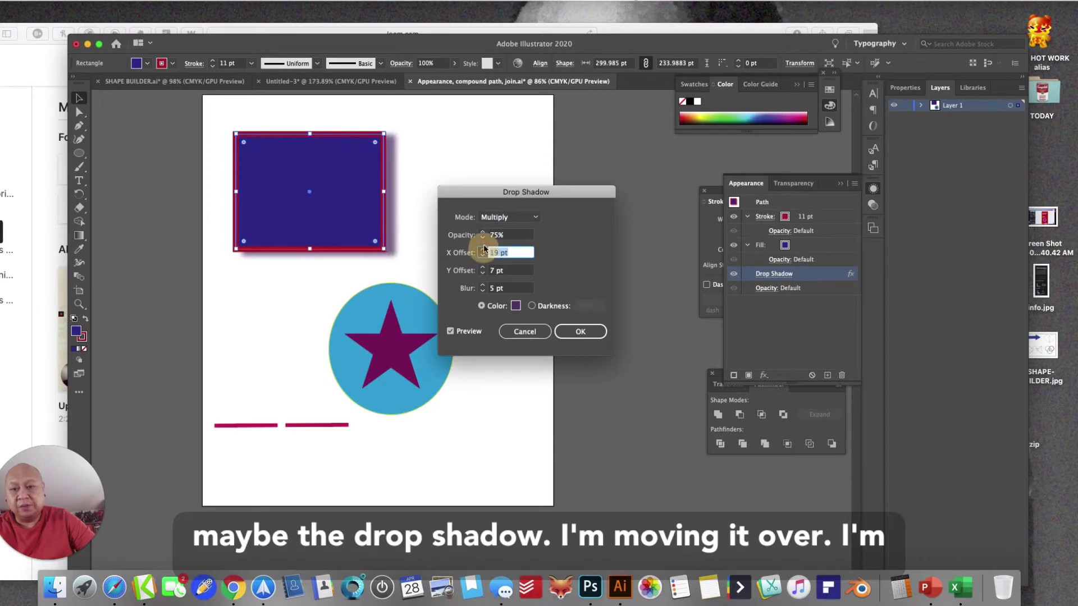
{"action": "left_click", "coordinate": [483, 250]}
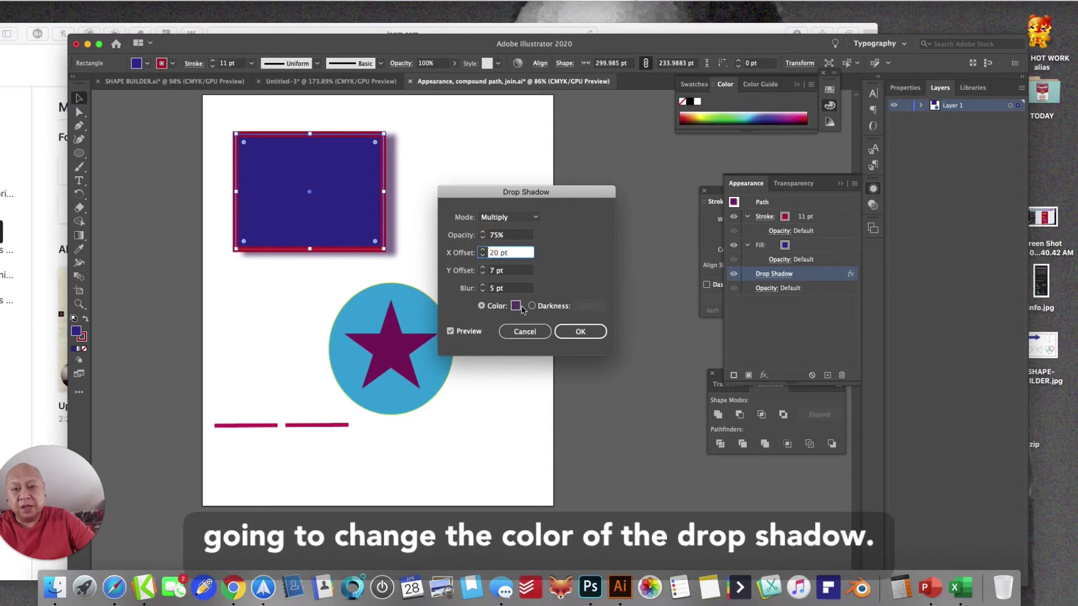
- Change the drop shadow's color to green 57A529, apply the effect and deselect the rectangle
{"action": "left_click", "coordinate": [516, 306]}
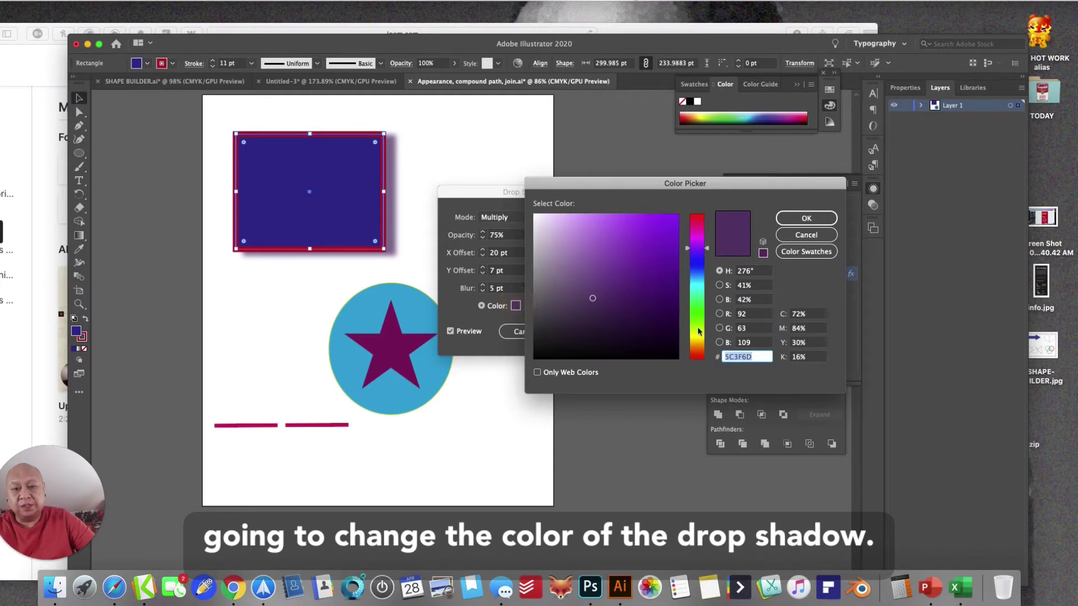
{"action": "left_click_drag", "start_coordinate": [698, 331], "coordinate": [698, 319]}
{"action": "left_click", "coordinate": [642, 265]}
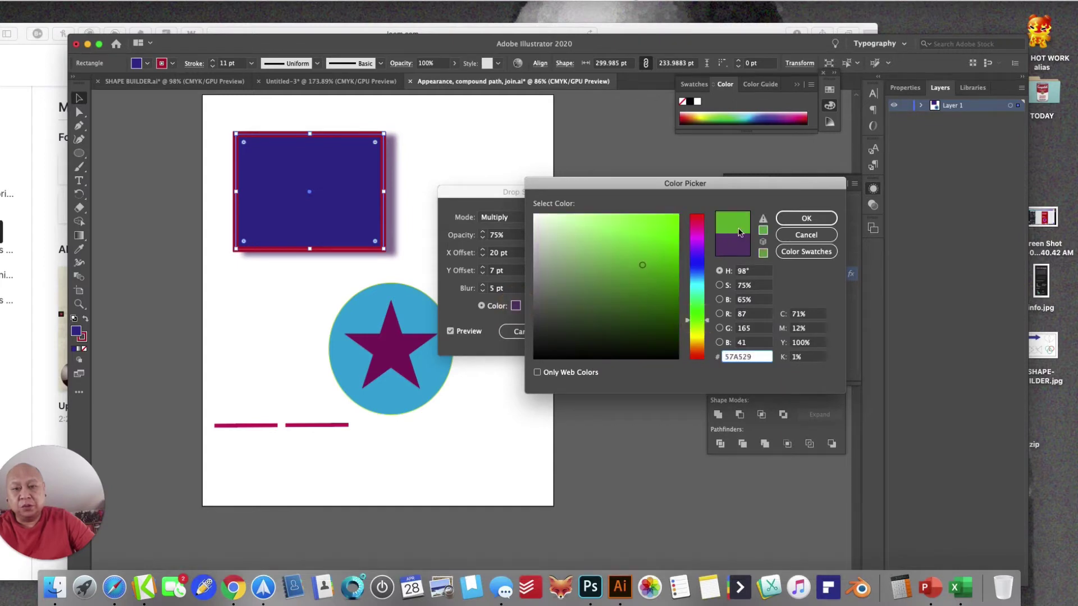
{"action": "left_click", "coordinate": [800, 218]}
{"action": "left_click", "coordinate": [583, 331]}
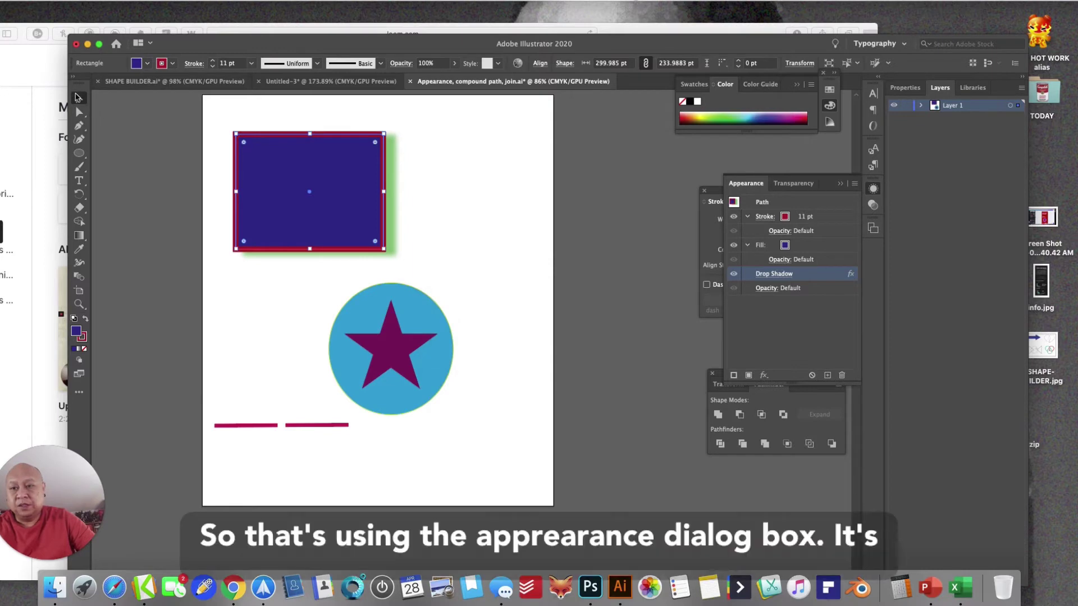
{"action": "left_click", "coordinate": [482, 223]}
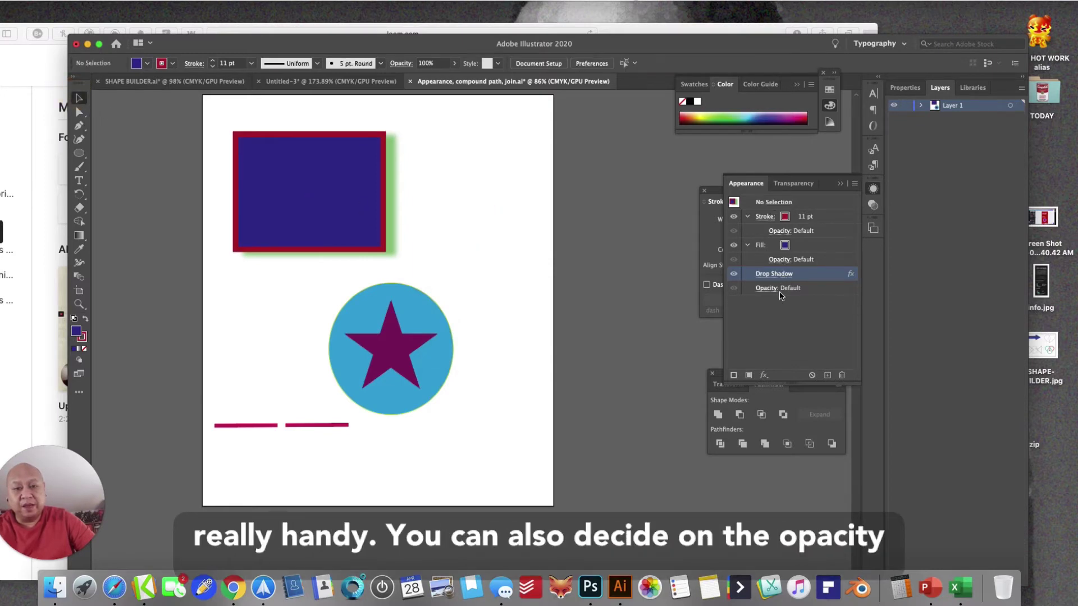
- Try to reduce the opacity of the rectangle's fill to 40%
{"action": "left_click", "coordinate": [795, 233]}
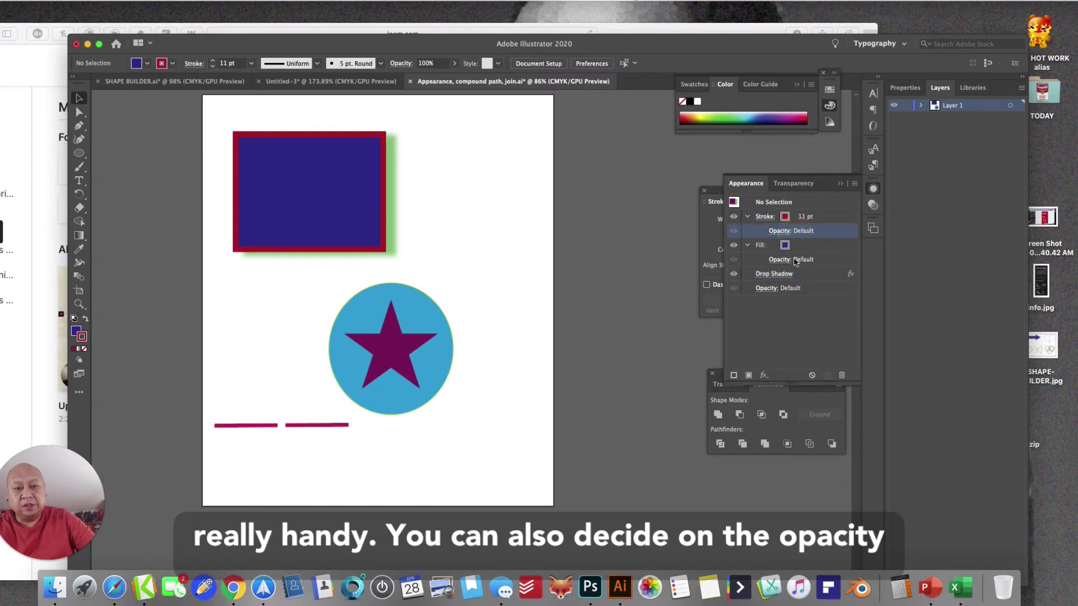
{"action": "left_click", "coordinate": [793, 259]}
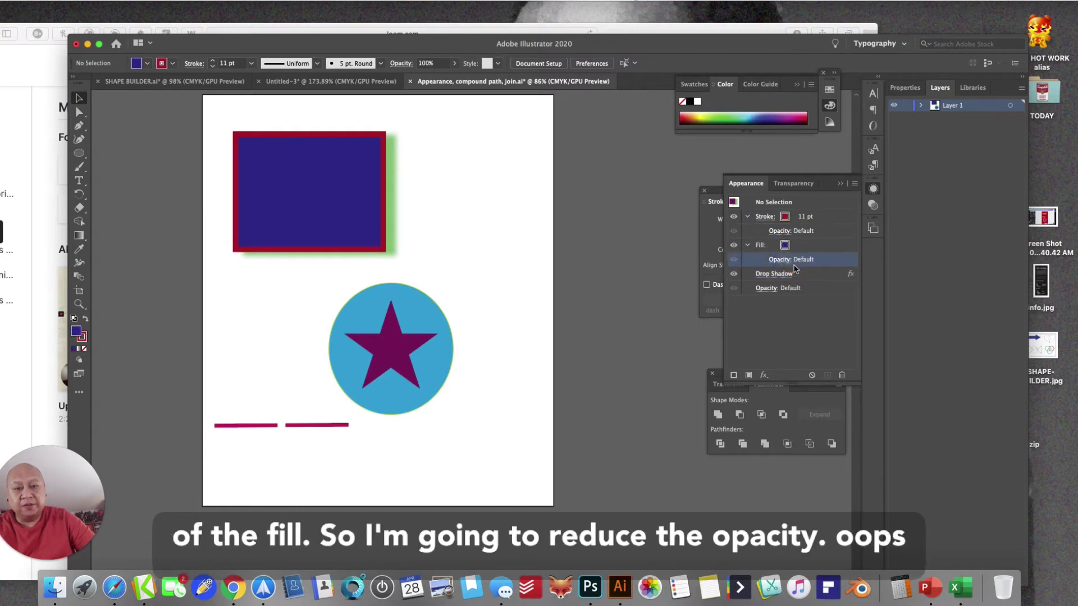
{"action": "left_click", "coordinate": [797, 261]}
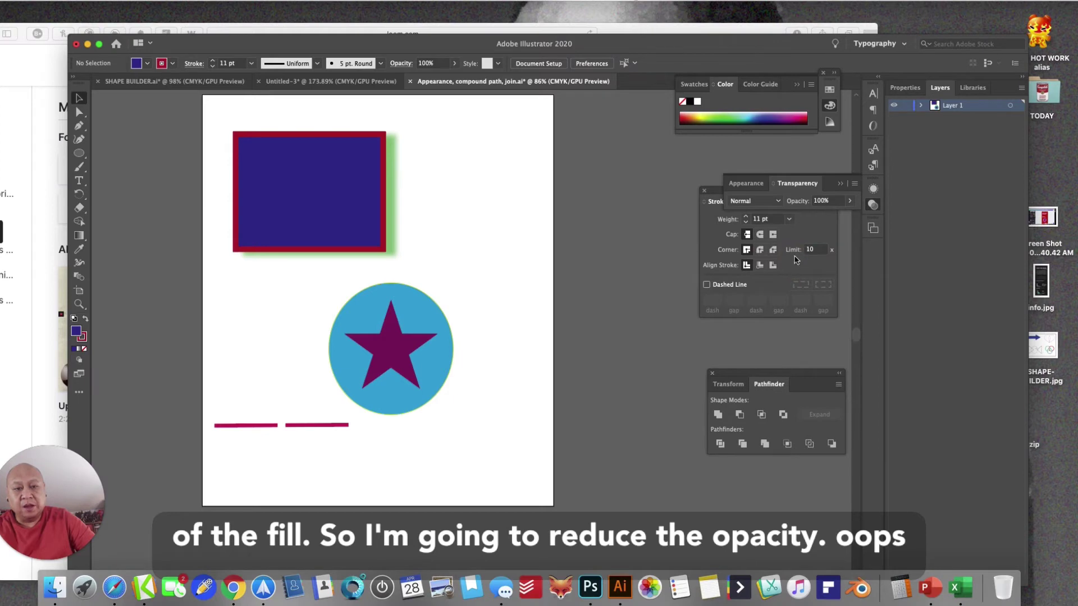
{"action": "left_click", "coordinate": [848, 203]}
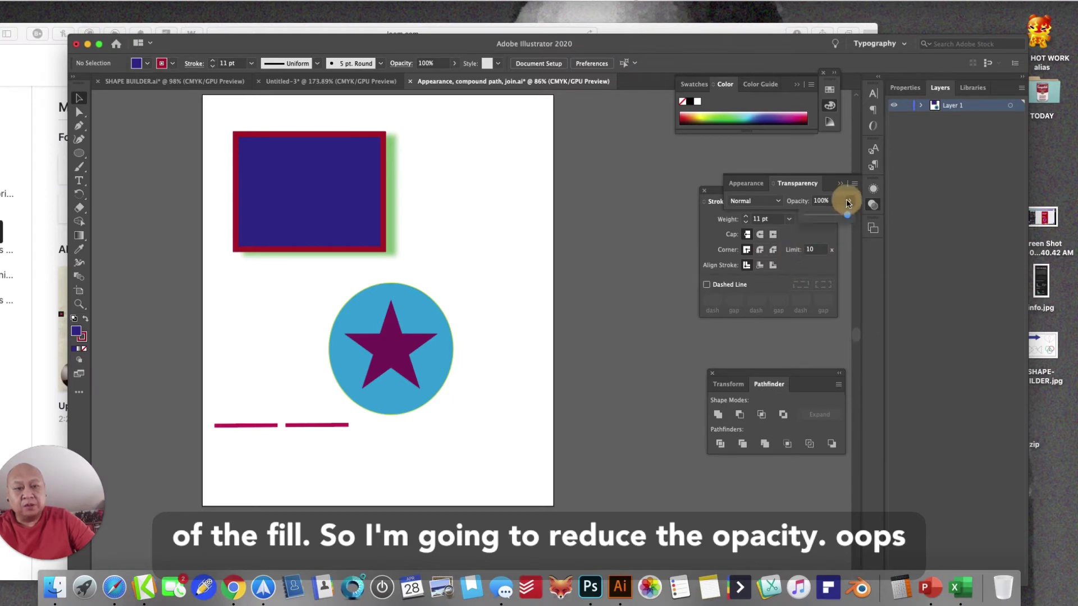
{"action": "left_click_drag", "start_coordinate": [844, 220], "coordinate": [821, 221]}
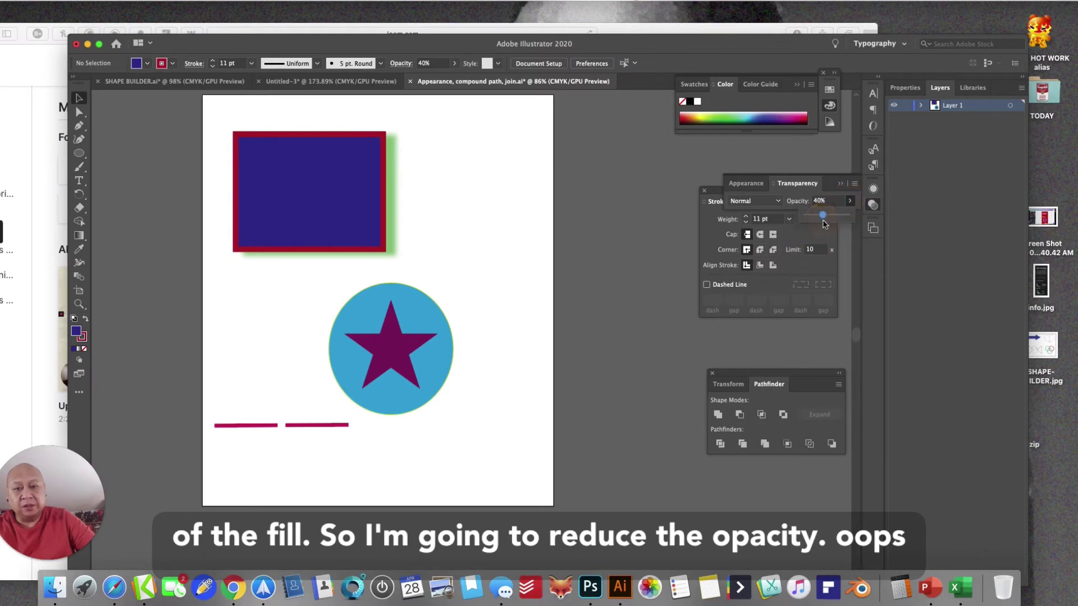
{"action": "left_click", "coordinate": [828, 222]}
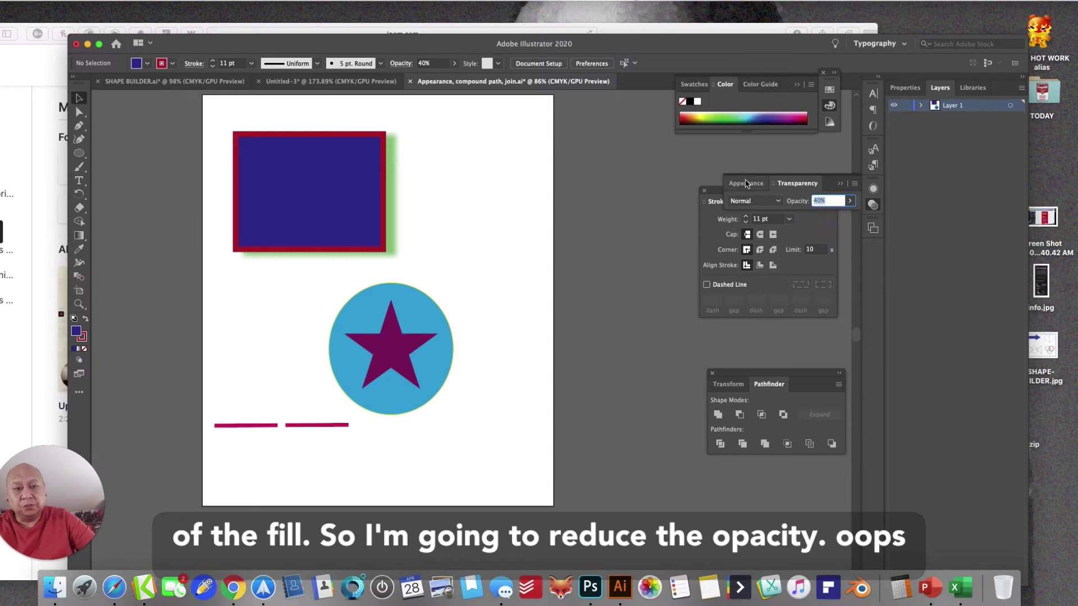
{"action": "left_click", "coordinate": [714, 224]}
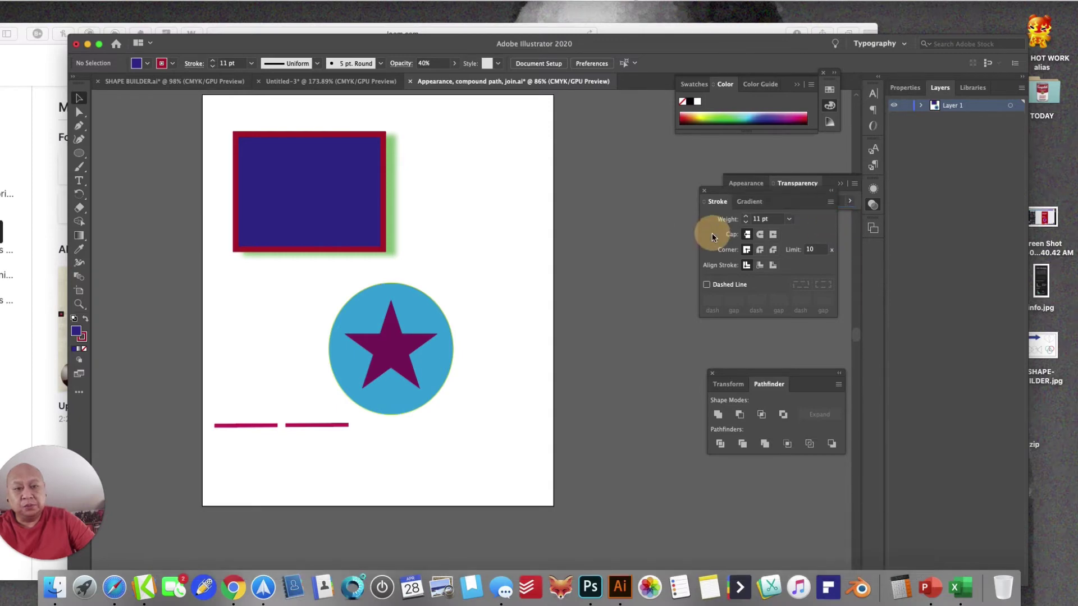
{"action": "left_click", "coordinate": [754, 188]}
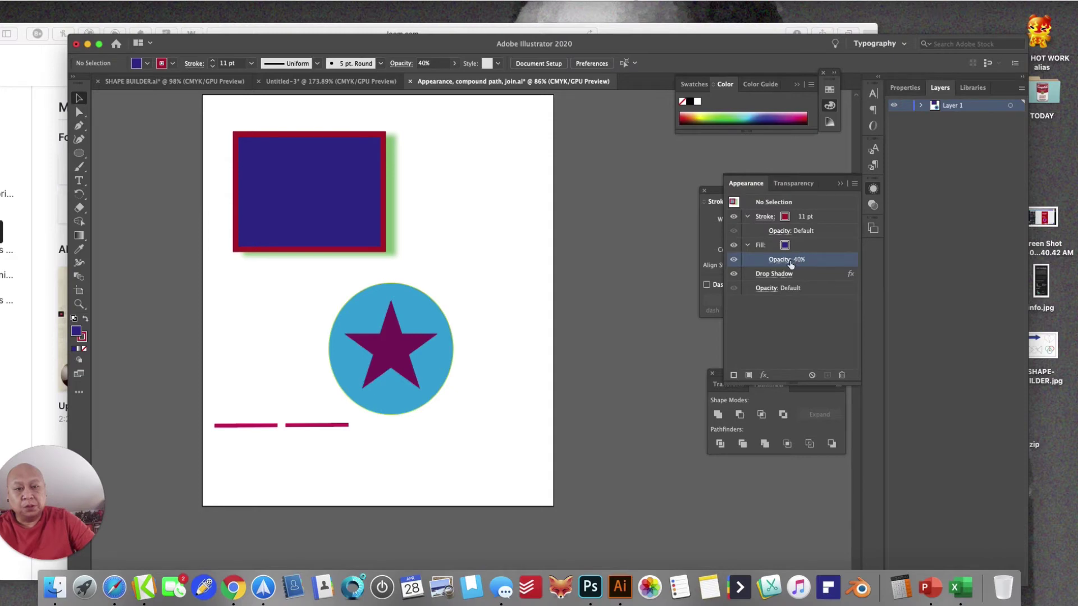
- Move the rectangle slightly right, and try Darken and Color Burn blending on its fill before returning it to Normal
{"action": "left_click_drag", "start_coordinate": [368, 219], "coordinate": [433, 218]}
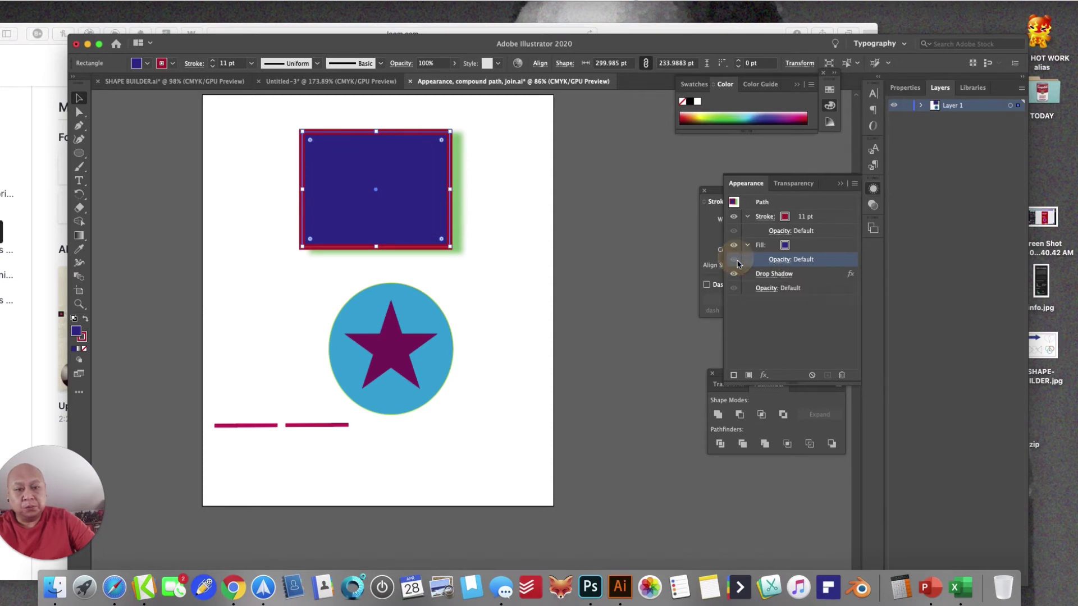
{"action": "left_click", "coordinate": [783, 260]}
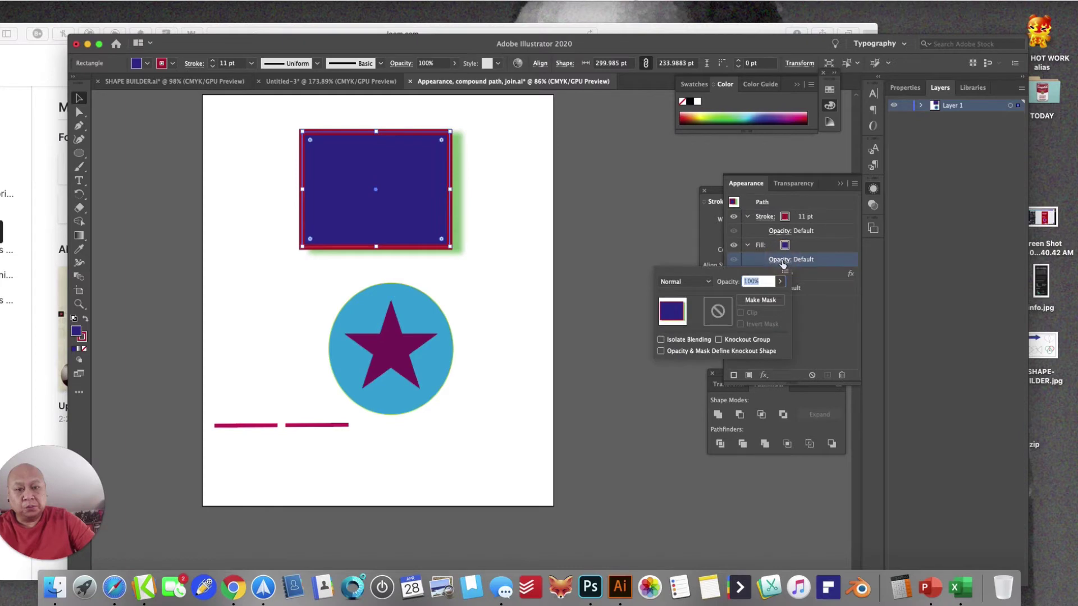
{"action": "left_click", "coordinate": [703, 282]}
{"action": "left_click", "coordinate": [705, 310]}
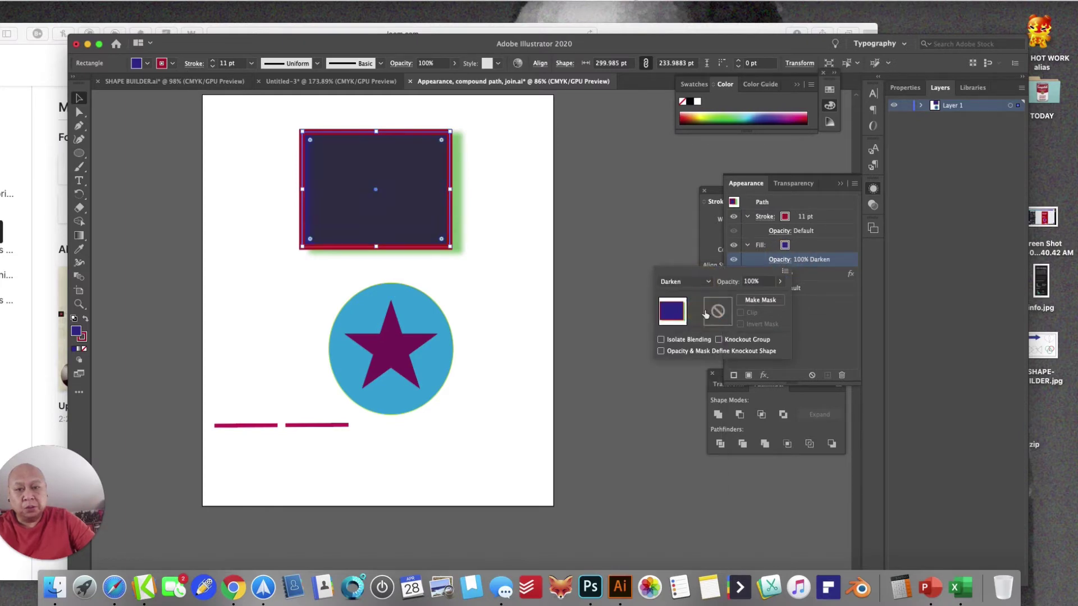
{"action": "left_click", "coordinate": [705, 283]}
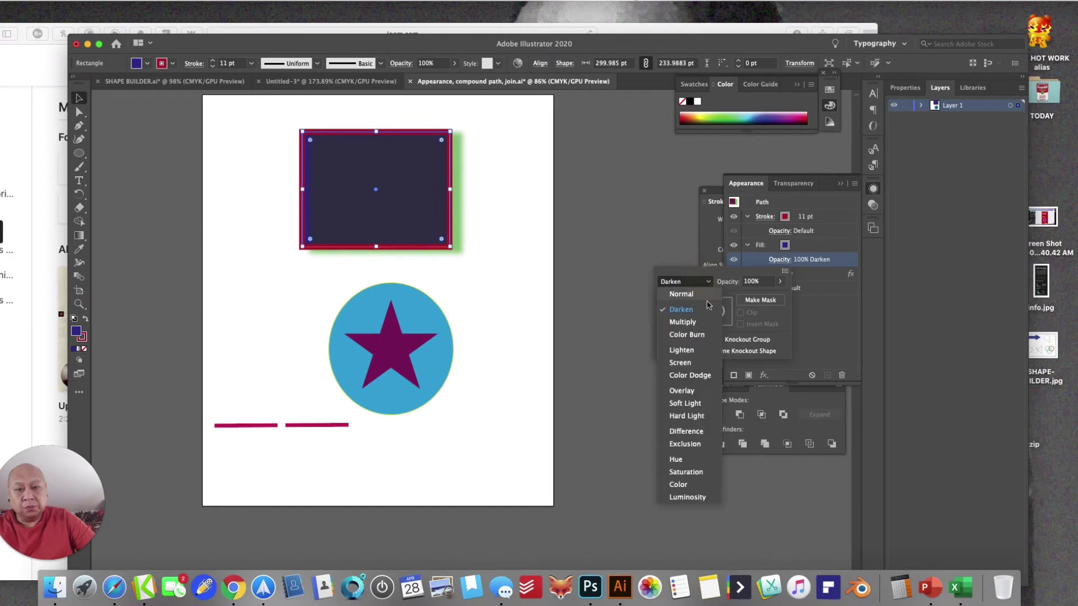
{"action": "left_click", "coordinate": [700, 335]}
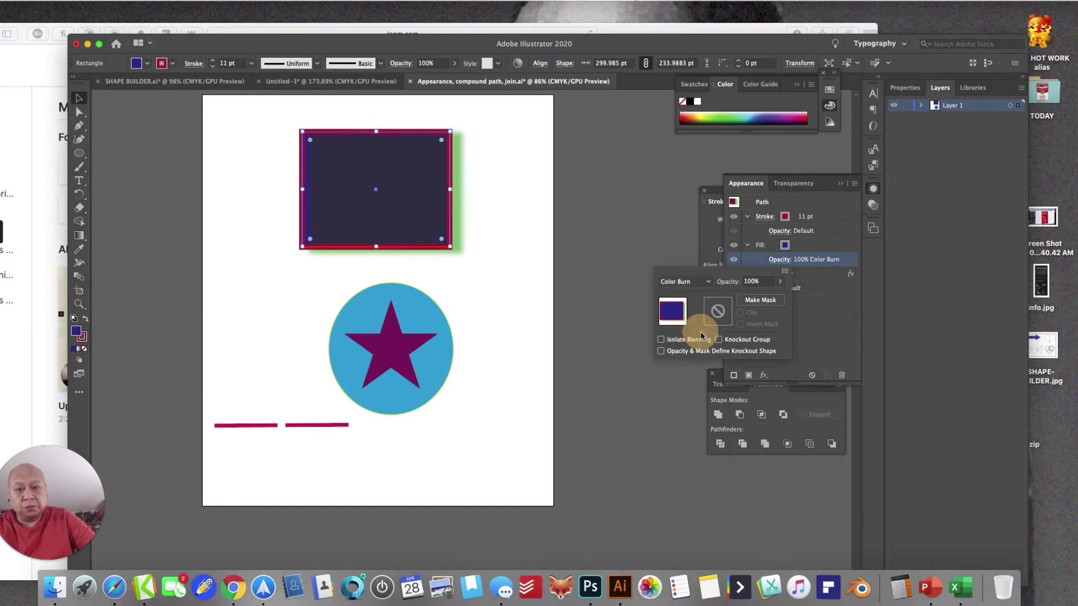
{"action": "left_click", "coordinate": [701, 283]}
{"action": "left_click", "coordinate": [702, 292]}
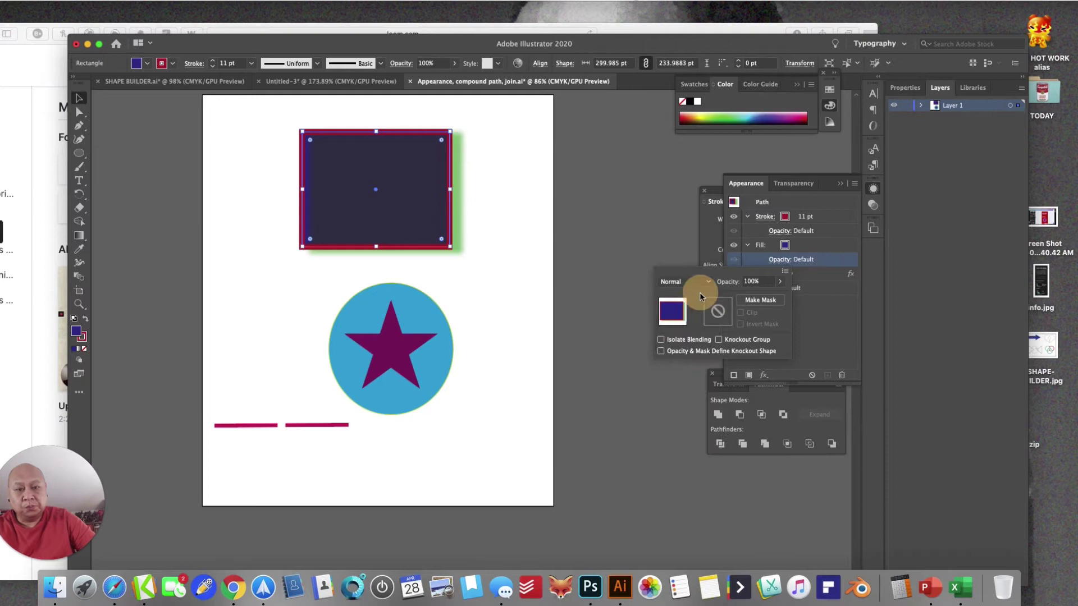
- Set the opacity of the rectangle's blue fill to 46%
{"action": "left_click", "coordinate": [770, 278]}
{"action": "left_click", "coordinate": [774, 283]}
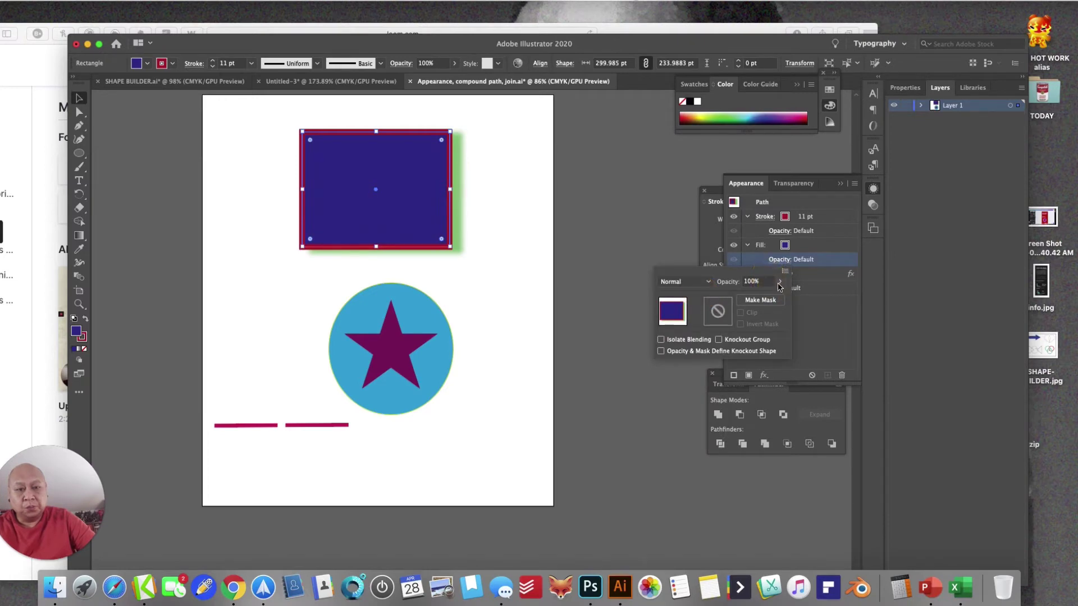
{"action": "left_click", "coordinate": [779, 283]}
{"action": "left_click_drag", "start_coordinate": [777, 295], "coordinate": [754, 295]}
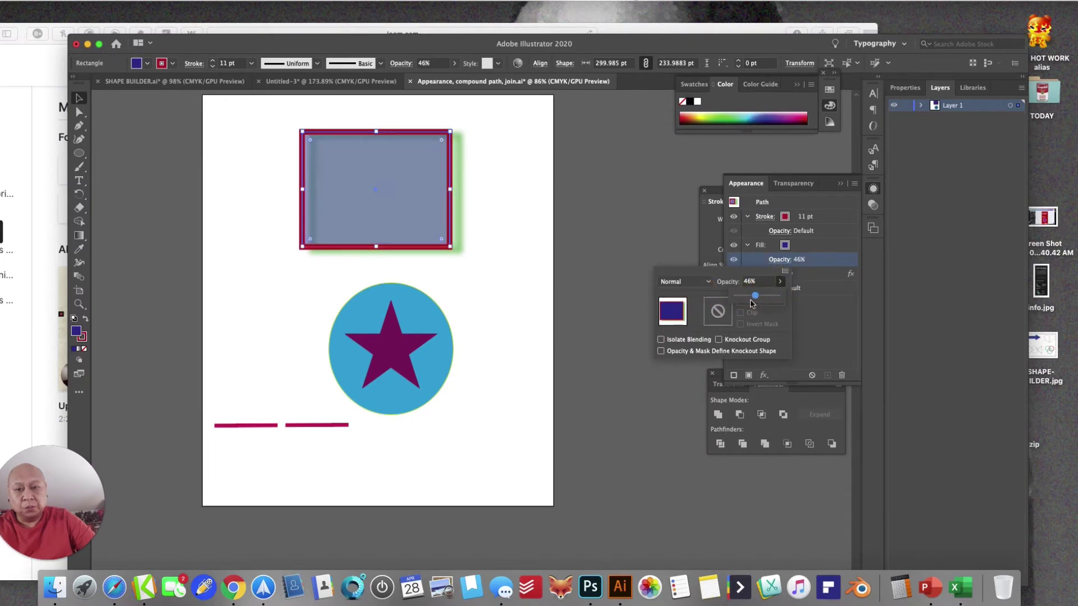
{"action": "left_click", "coordinate": [532, 297]}
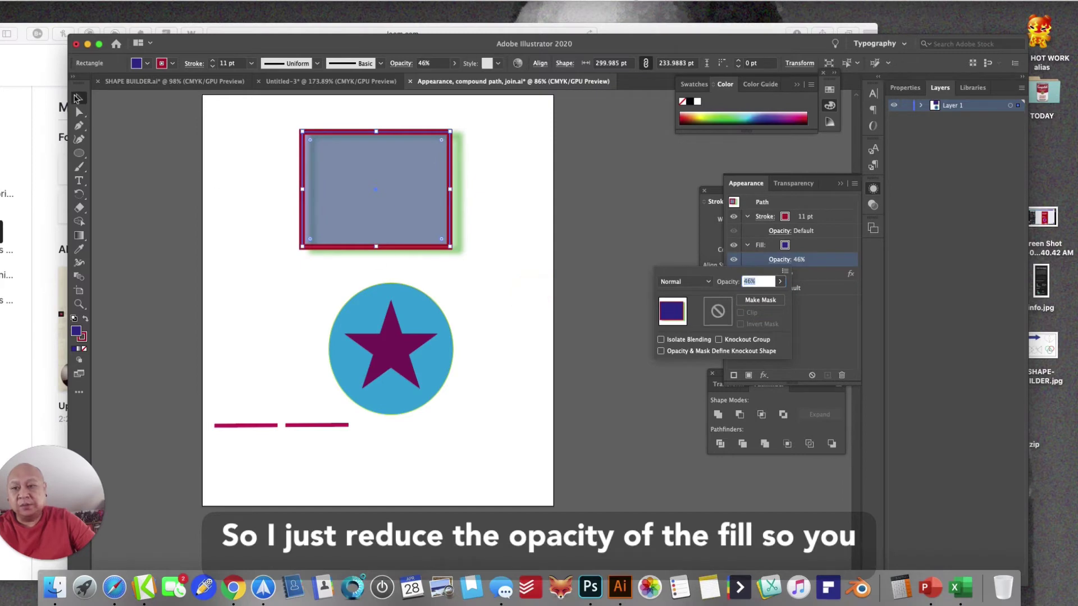
- Bring the rectangle to the front of the stacking order, reposition it above the blue circle and deselect it
{"action": "left_click", "coordinate": [78, 98]}
{"action": "left_click_drag", "start_coordinate": [358, 190], "coordinate": [286, 151]}
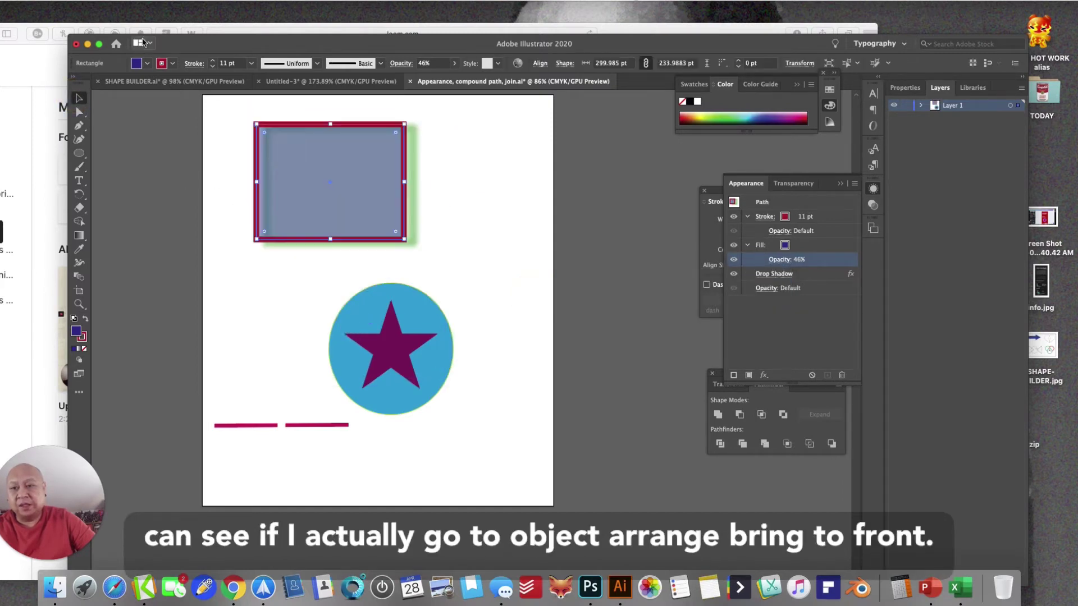
{"action": "left_click", "coordinate": [121, 1]}
{"action": "mouse_move", "coordinate": [162, 20]}
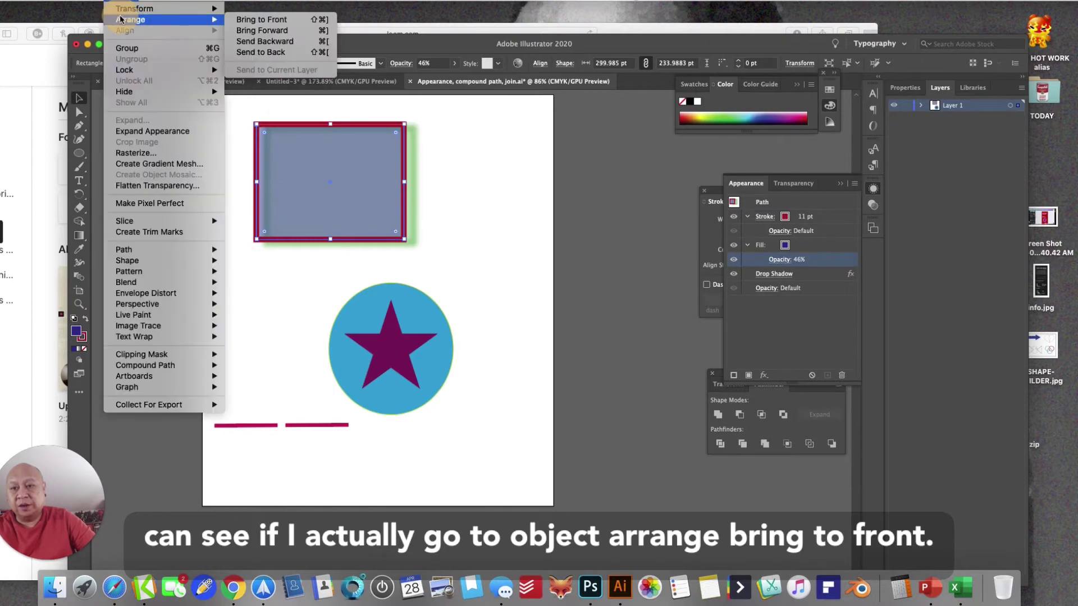
{"action": "left_click", "coordinate": [262, 19]}
{"action": "left_click", "coordinate": [474, 232]}
{"action": "mouse_move", "coordinate": [361, 235]}
{"action": "left_mouse_down"}
{"action": "mouse_move", "coordinate": [375, 361]}
{"action": "mouse_move", "coordinate": [413, 396]}
{"action": "mouse_move", "coordinate": [408, 236]}
{"action": "mouse_move", "coordinate": [374, 227]}
{"action": "left_mouse_up"}
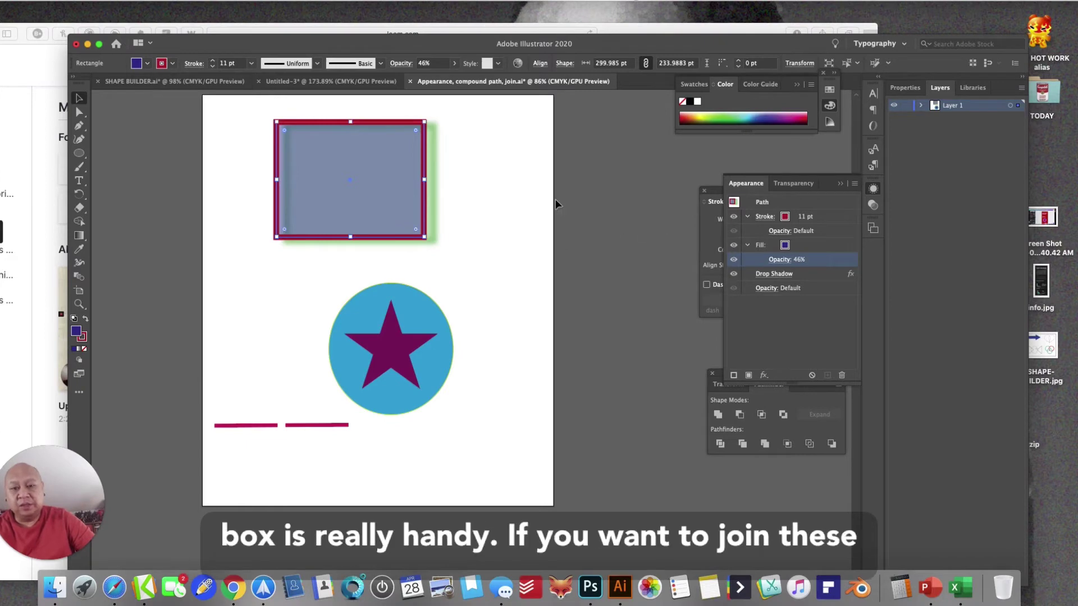
{"action": "left_click", "coordinate": [256, 308]}
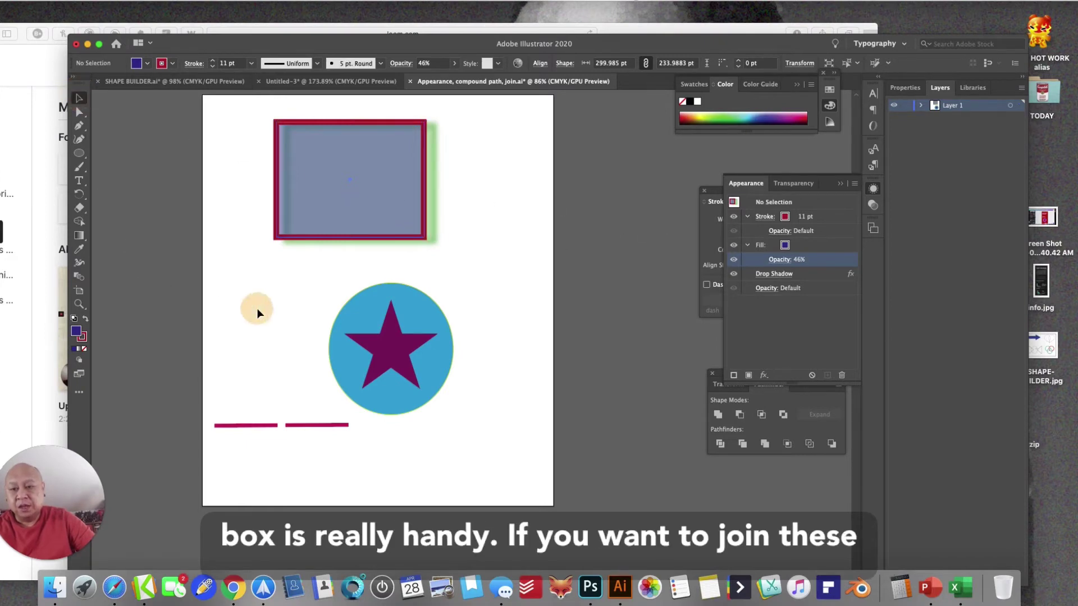
- Zoom in to examine the gap between the two crimson lines below the blue circle
{"action": "left_click", "coordinate": [81, 113]}
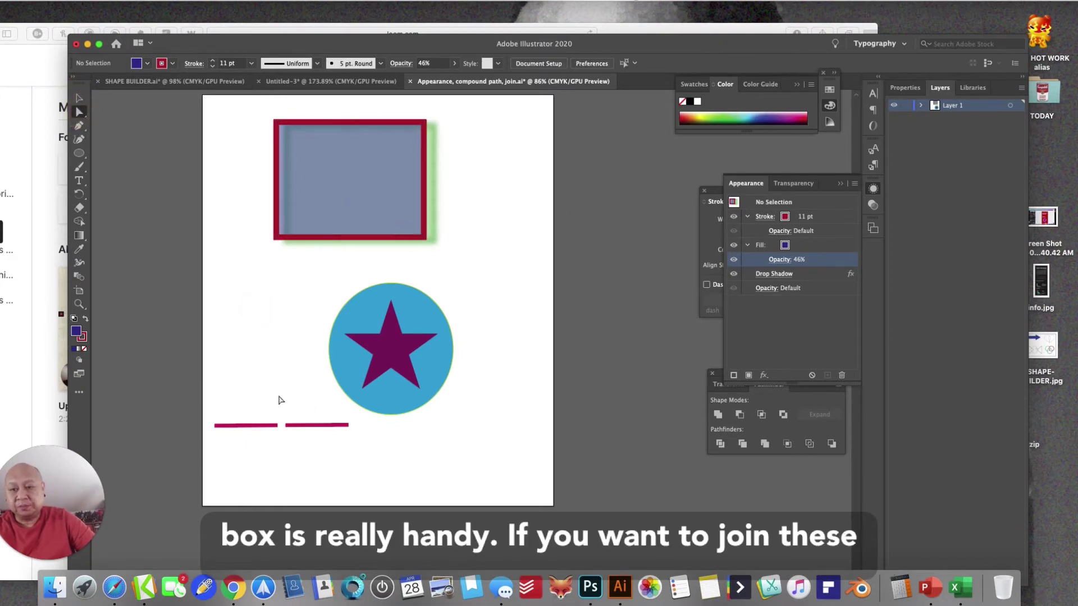
{"action": "left_click", "coordinate": [289, 427]}
{"action": "left_click", "coordinate": [266, 426]}
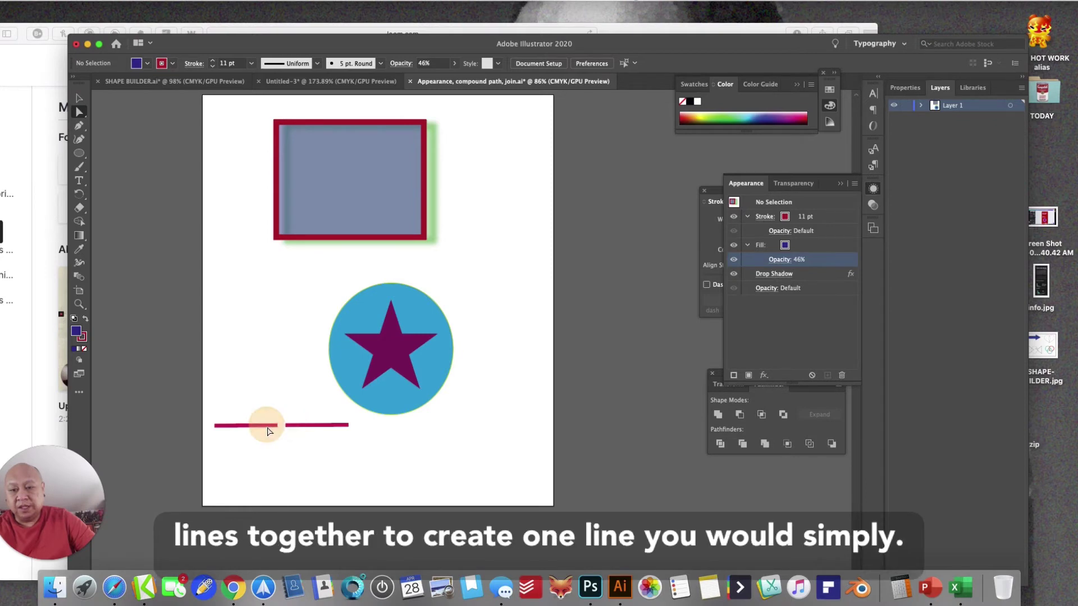
{"action": "left_click", "coordinate": [288, 428]}
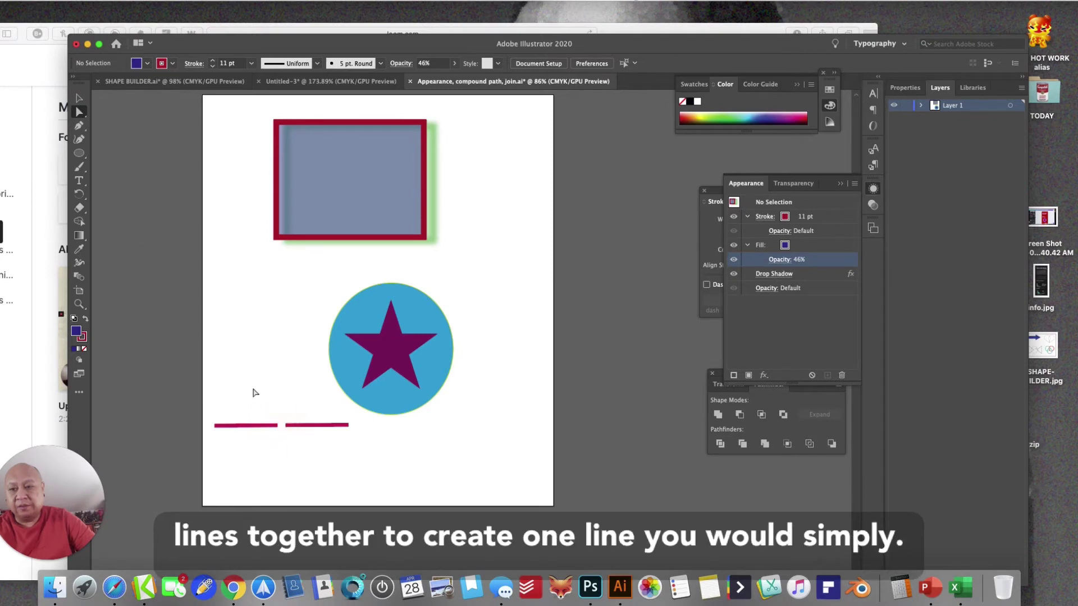
{"action": "left_click", "coordinate": [79, 304]}
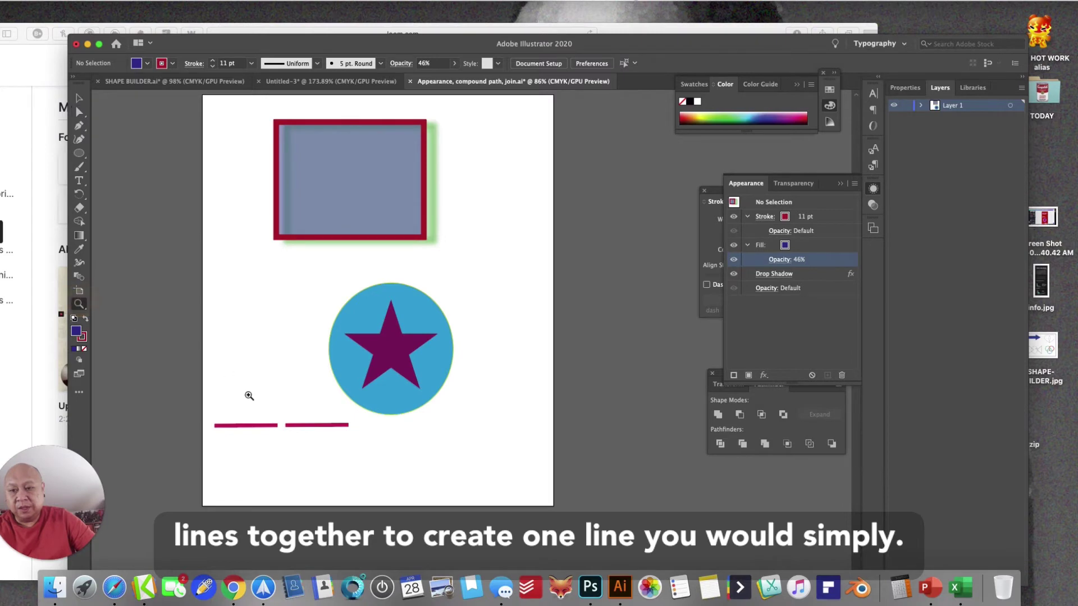
{"action": "left_click", "coordinate": [285, 435]}
{"action": "left_click", "coordinate": [534, 335]}
{"action": "left_click", "coordinate": [501, 337]}
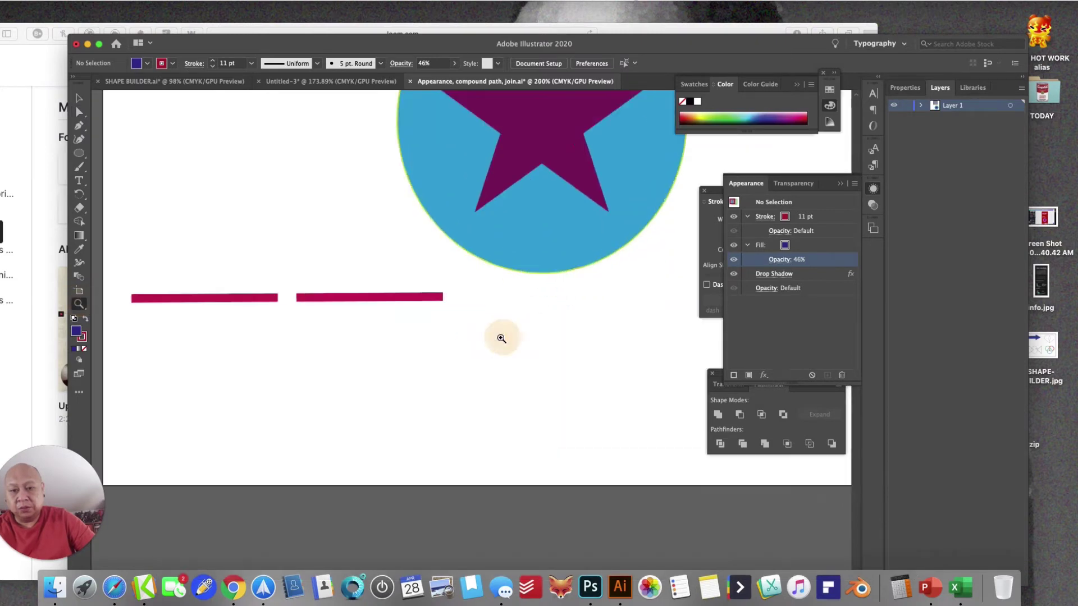
{"action": "left_click", "coordinate": [77, 110]}
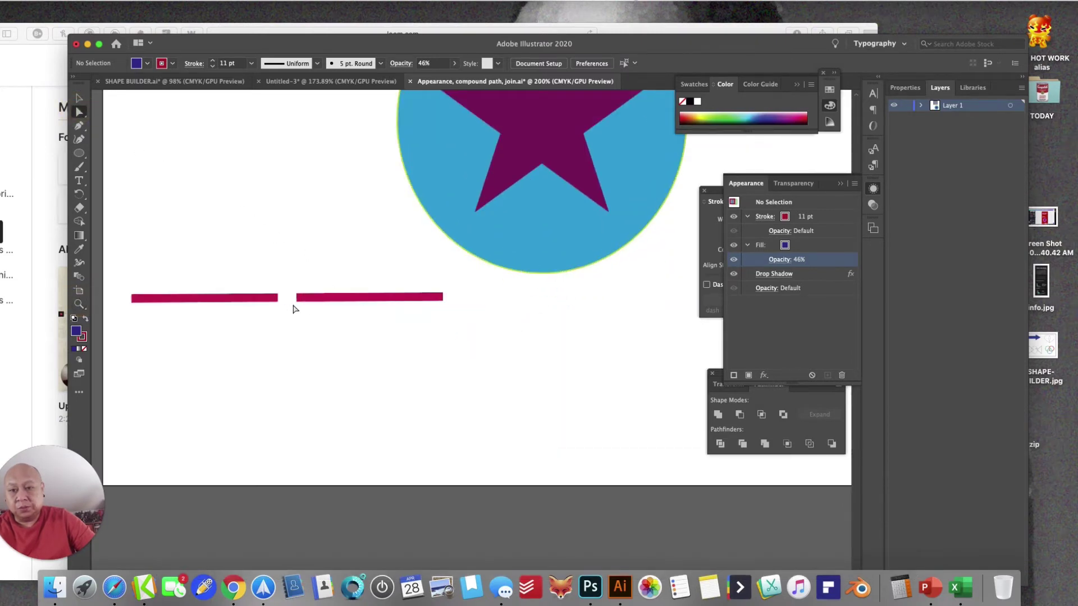
{"action": "left_click", "coordinate": [115, 1]}
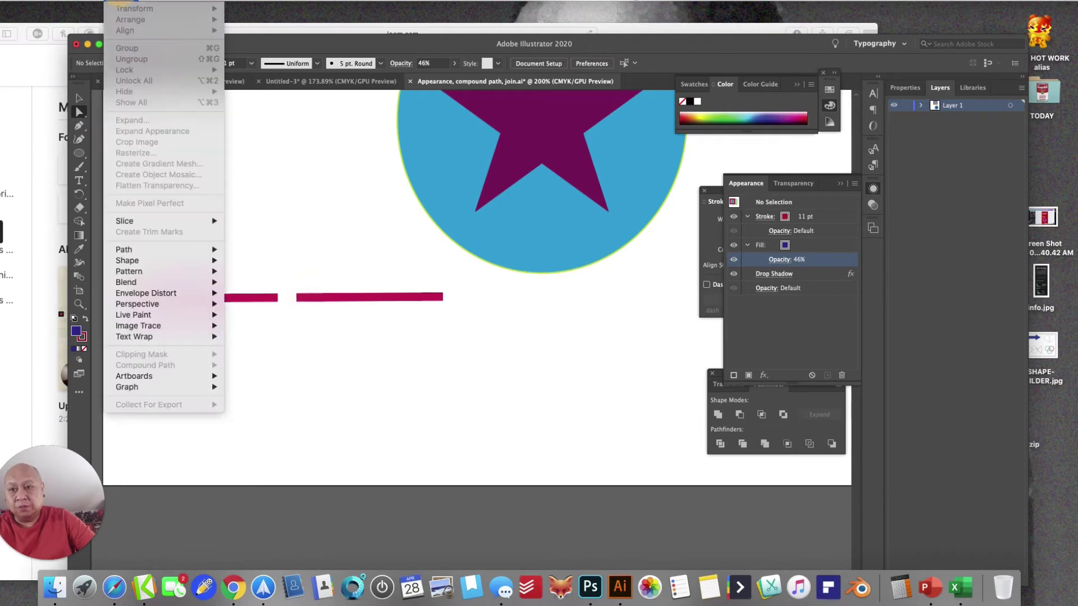
{"action": "key", "text": "Escape"}
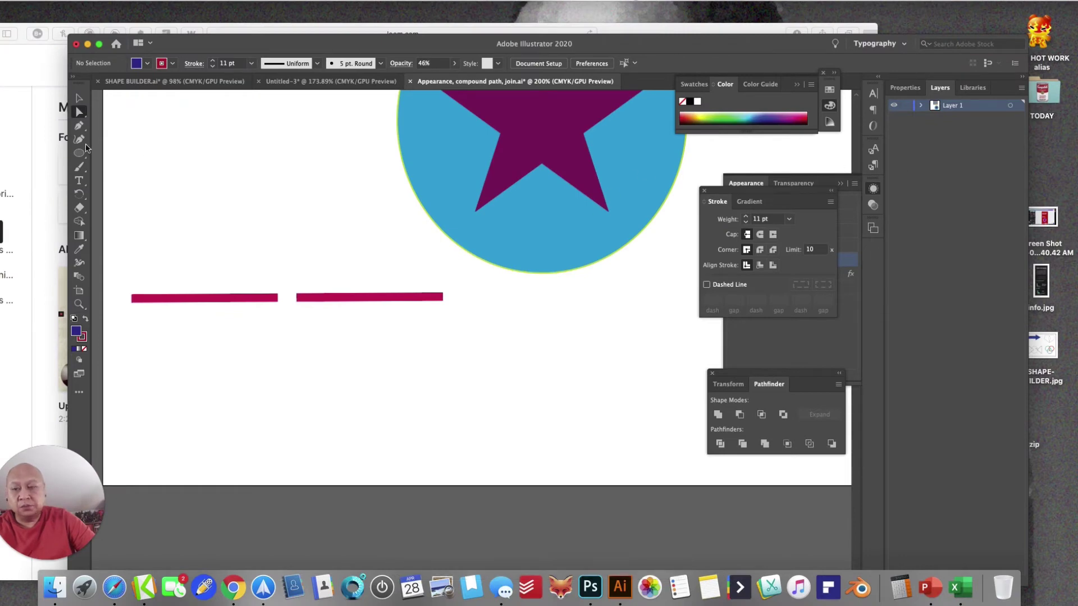
- Join the two crimson lines into one path at their facing inner anchor points and deselect the result
{"action": "left_click", "coordinate": [79, 111]}
{"action": "left_click", "coordinate": [310, 308]}
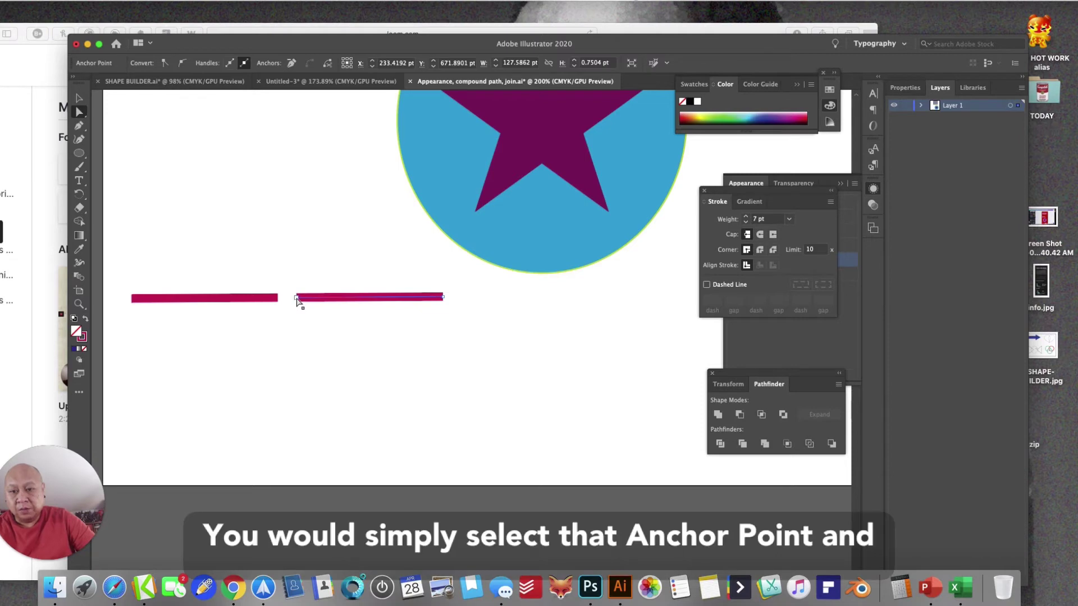
{"action": "left_click", "coordinate": [297, 298]}
{"action": "left_click", "coordinate": [276, 299]}
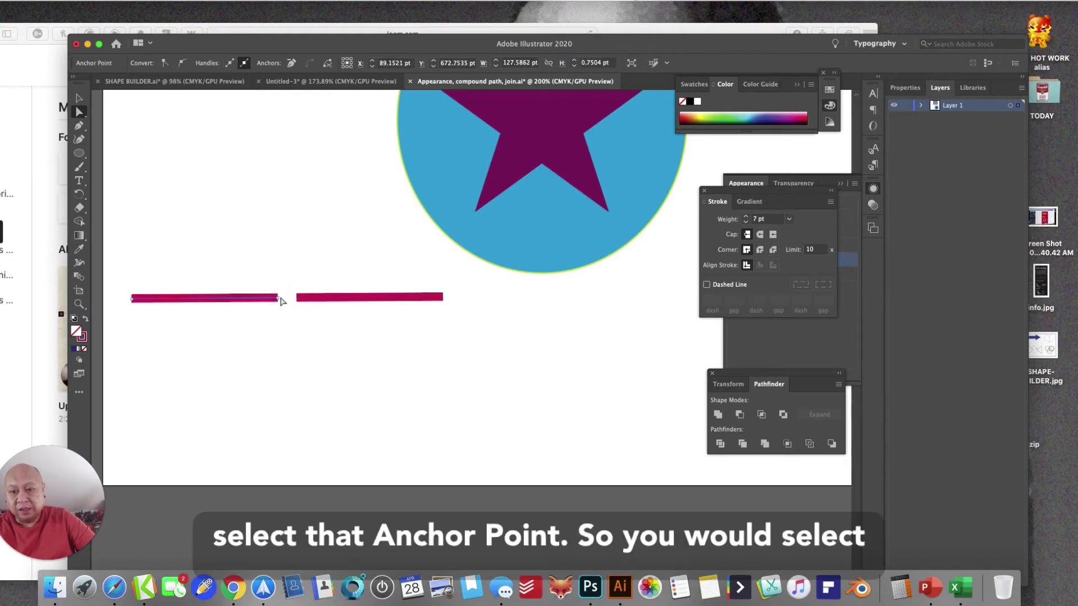
{"action": "left_click", "coordinate": [277, 298]}
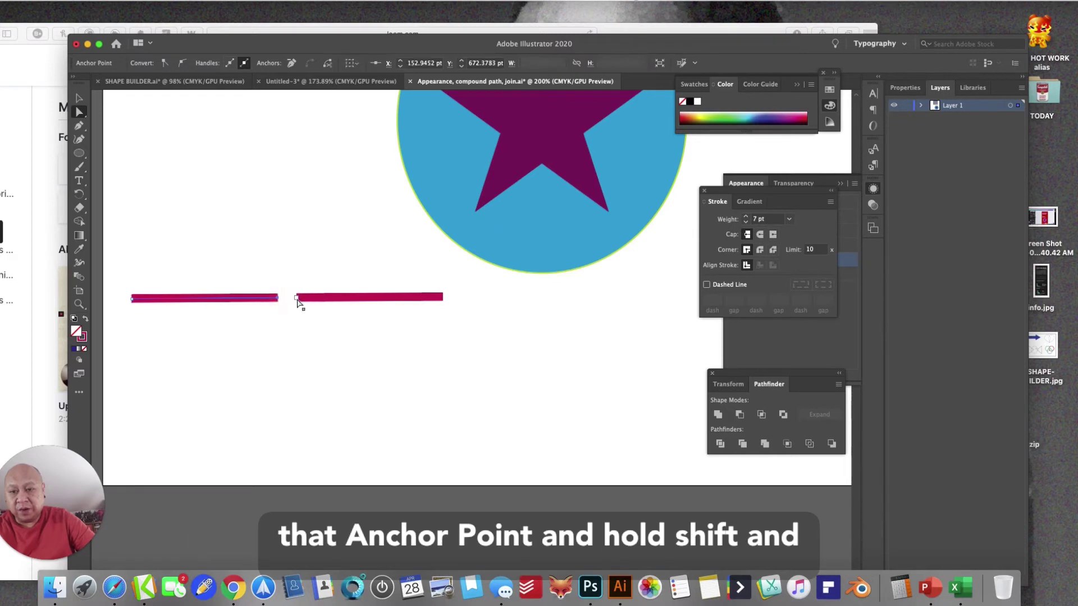
{"action": "left_click", "coordinate": [297, 299], "text": "shift"}
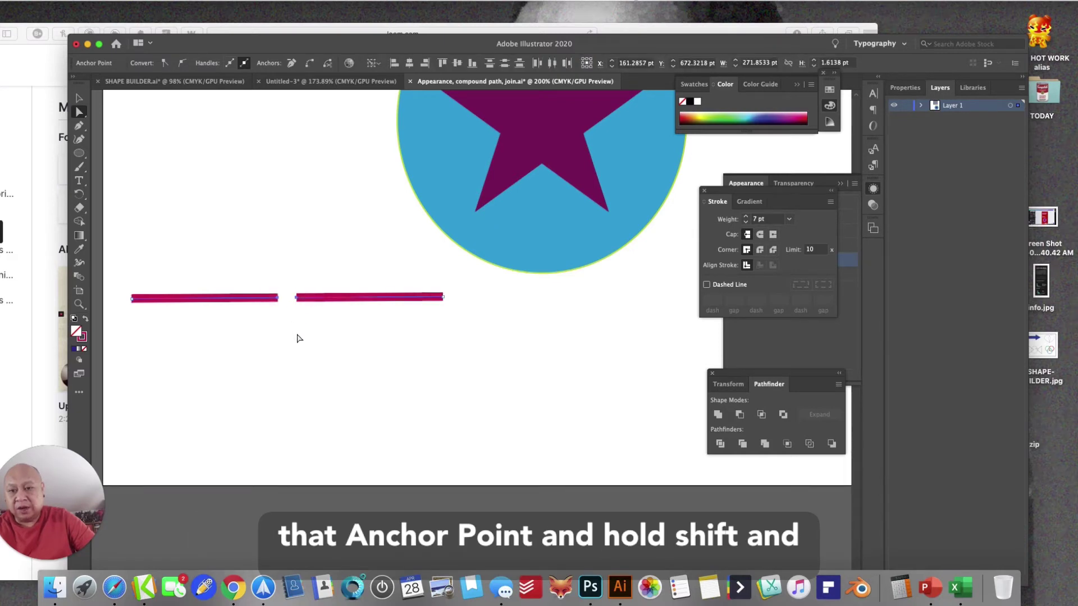
{"action": "key", "text": "super+j"}
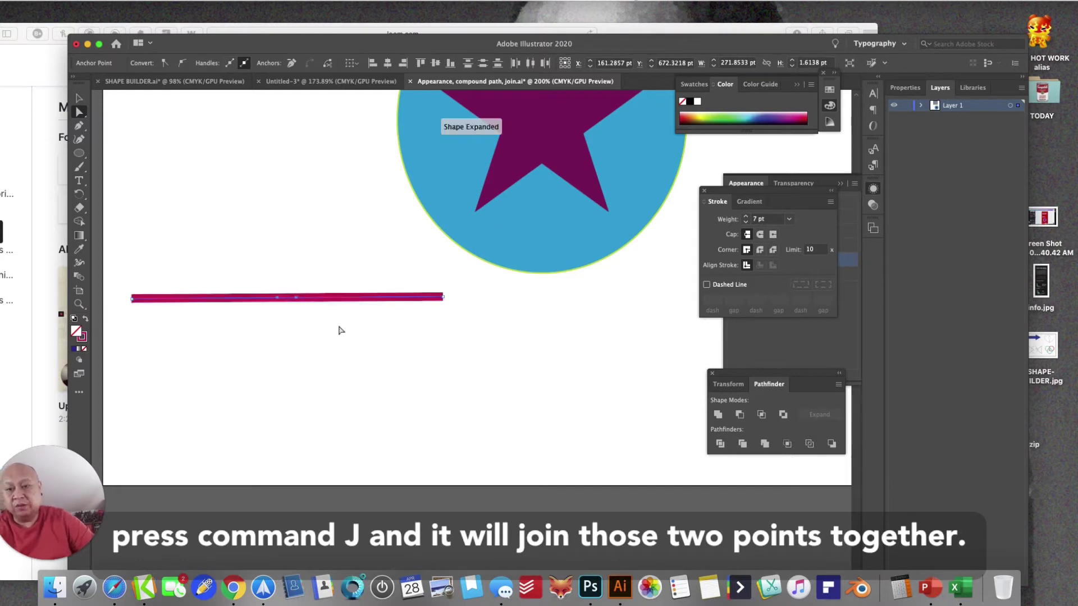
{"action": "left_click", "coordinate": [340, 330]}
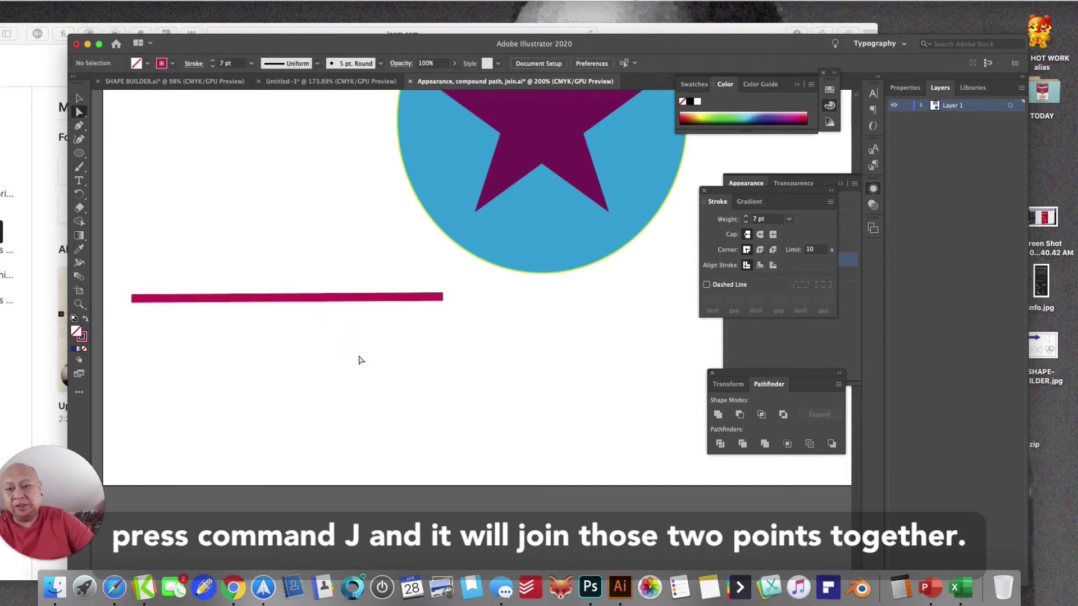
- Undo the last join of the two crimson lines, join both selected lines into one path again and deselect it
{"action": "key", "text": "super+z"}
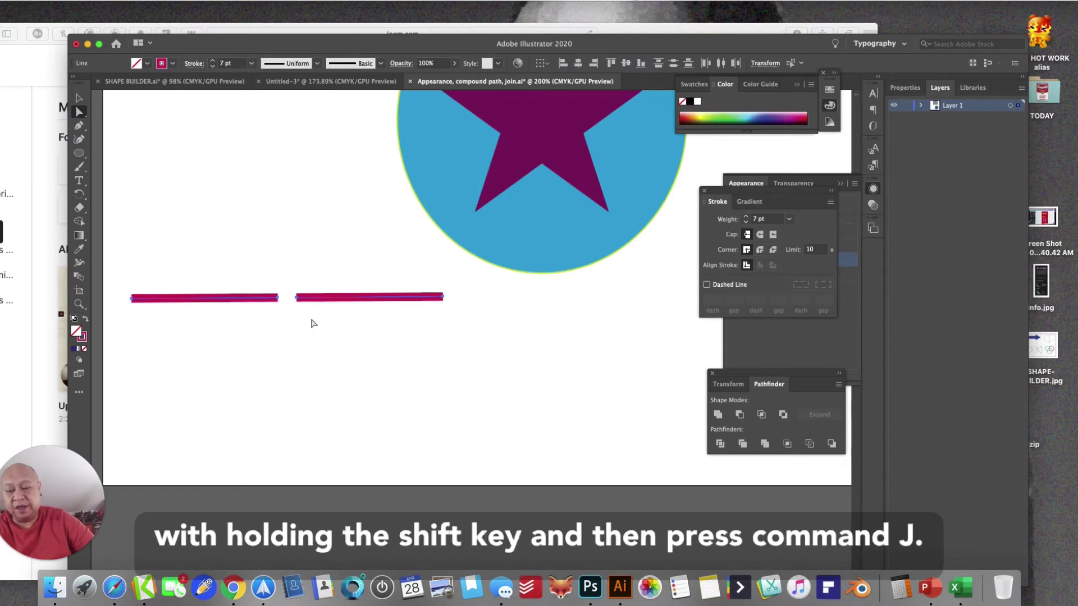
{"action": "key", "text": "super+j"}
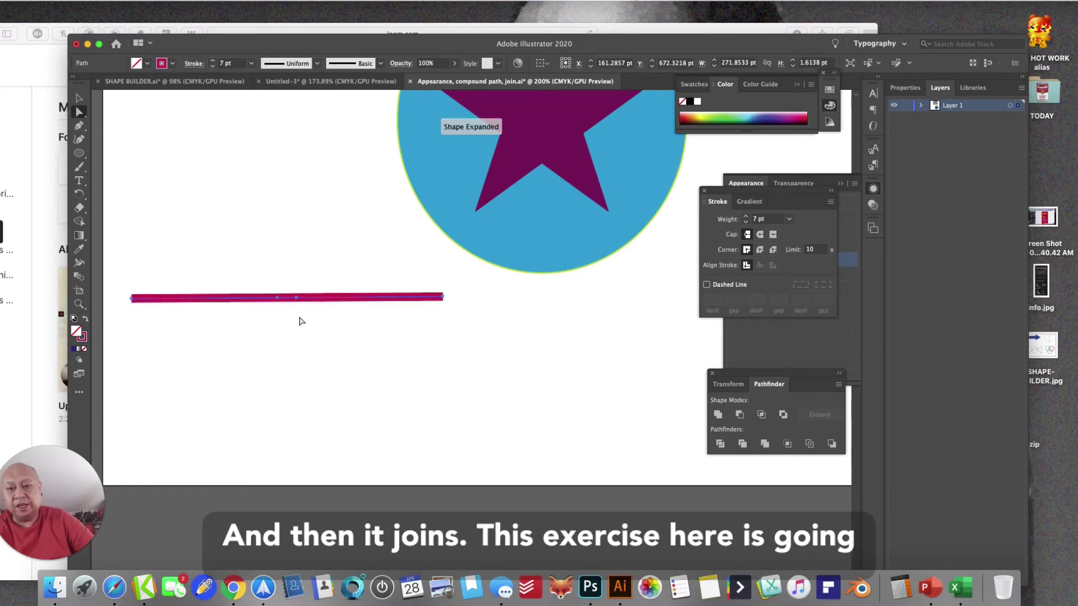
{"action": "left_click", "coordinate": [301, 321]}
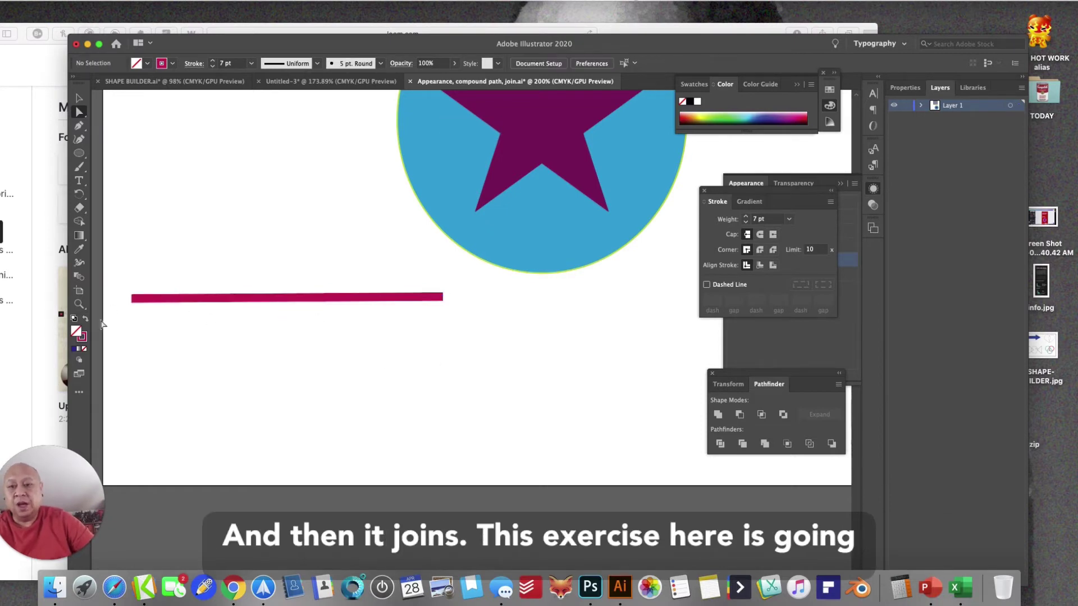
- Bring up the Pathfinder panel and place it beside the blue circle with the whole circle and star in view
{"action": "left_click", "coordinate": [79, 303]}
{"action": "left_click", "coordinate": [491, 243], "text": "alt"}
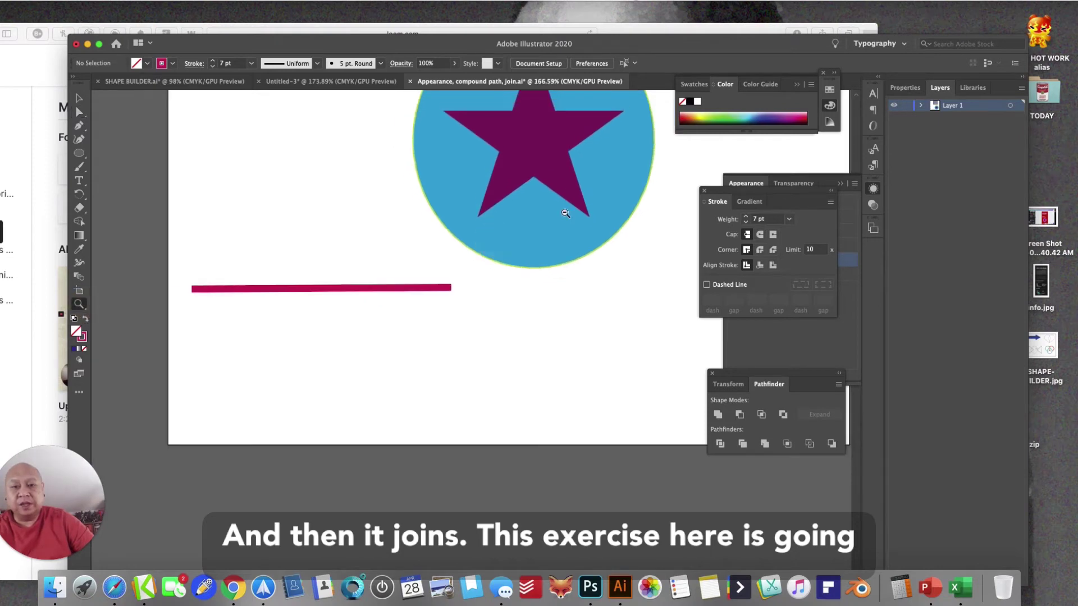
{"action": "left_click", "coordinate": [566, 213], "text": "alt"}
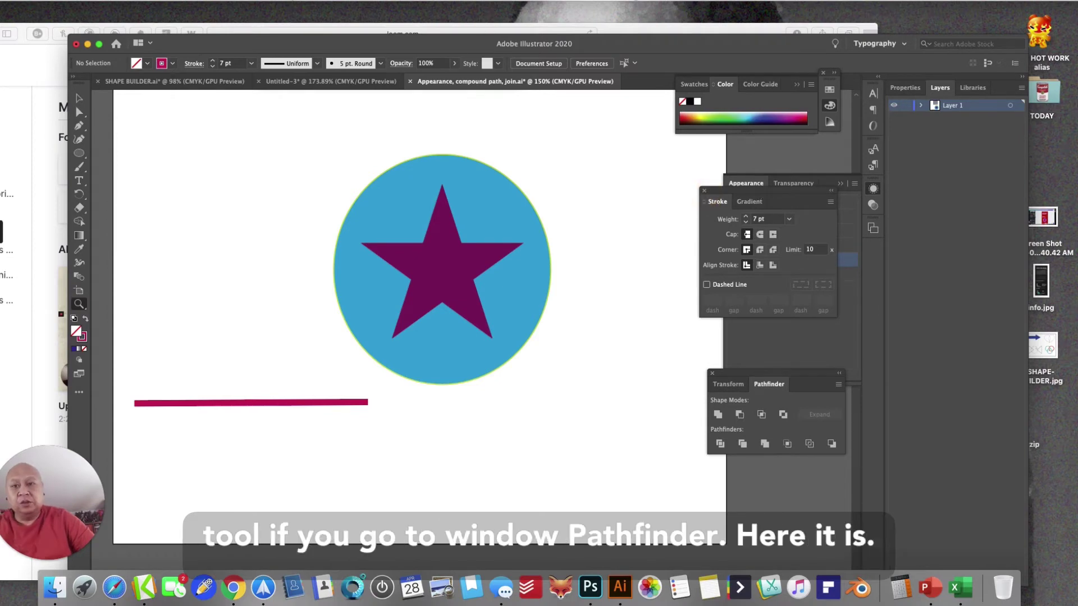
{"action": "left_click", "coordinate": [283, 2]}
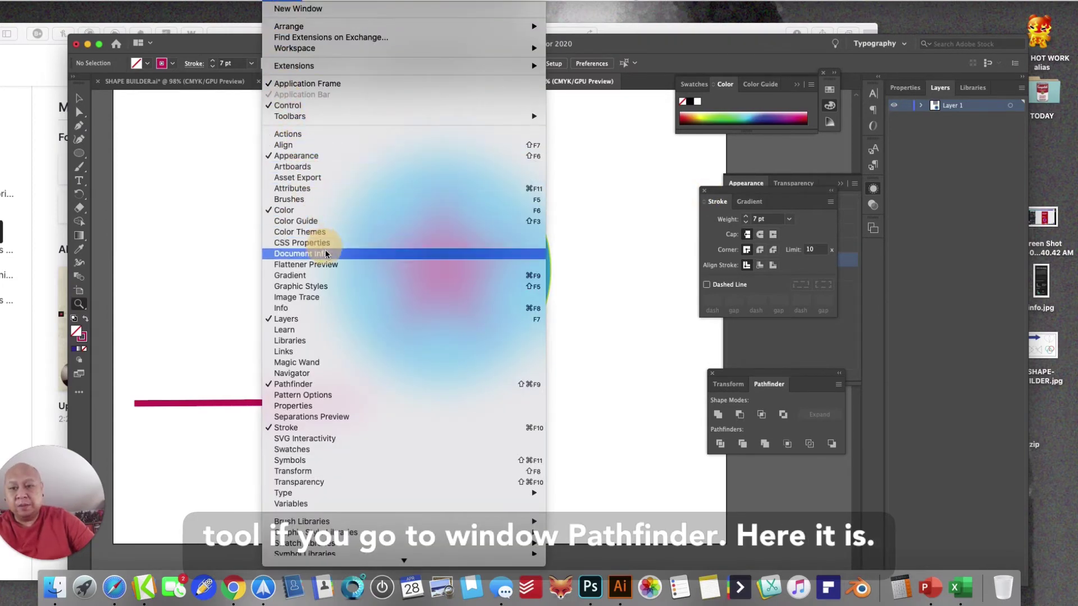
{"action": "left_click", "coordinate": [347, 384]}
{"action": "left_click_drag", "start_coordinate": [763, 373], "coordinate": [247, 175]}
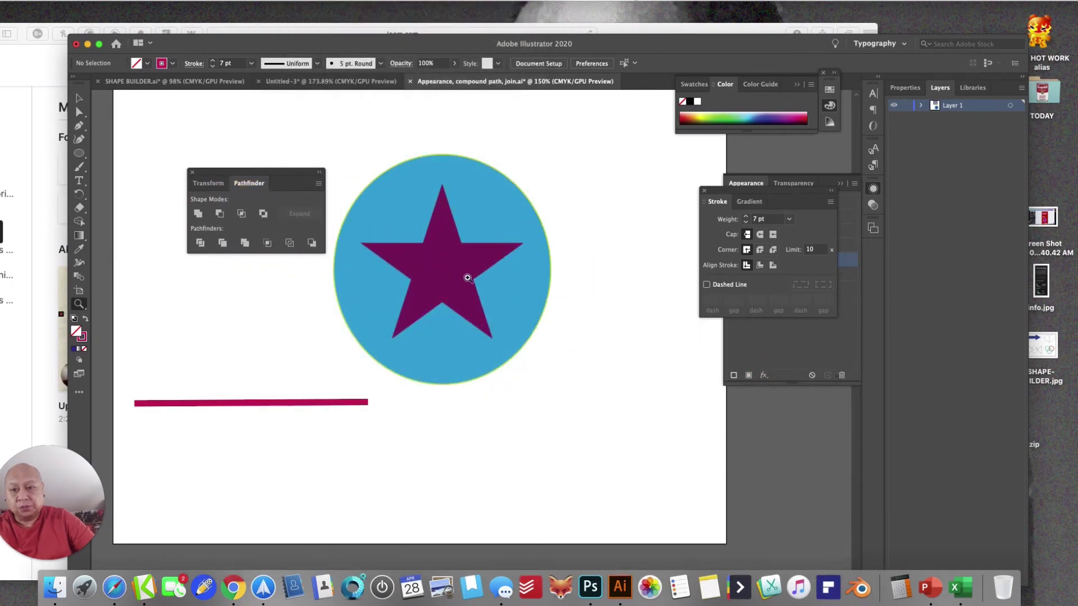
- Cut the purple star out of the blue circle with Minus Front, undo the cut and deselect both shapes
{"action": "left_click", "coordinate": [79, 98]}
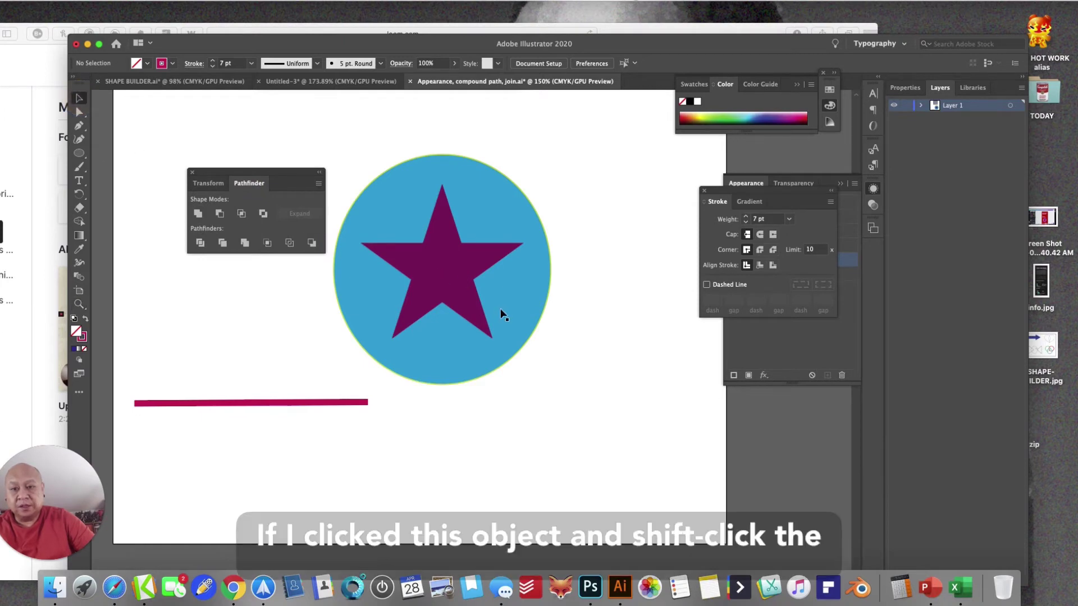
{"action": "left_click", "coordinate": [476, 289]}
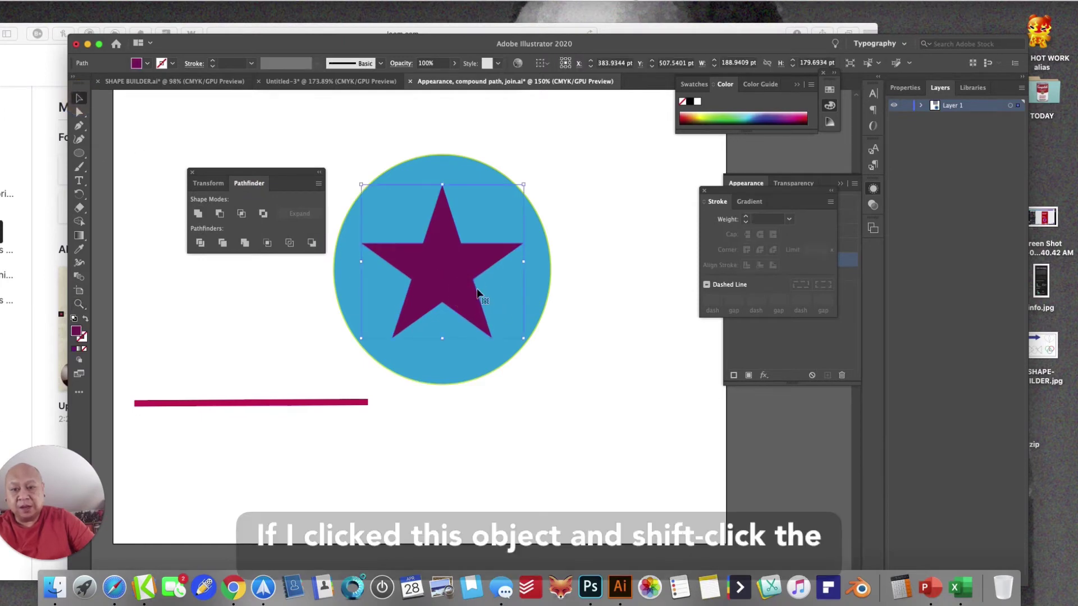
{"action": "left_click", "coordinate": [547, 295], "text": "shift"}
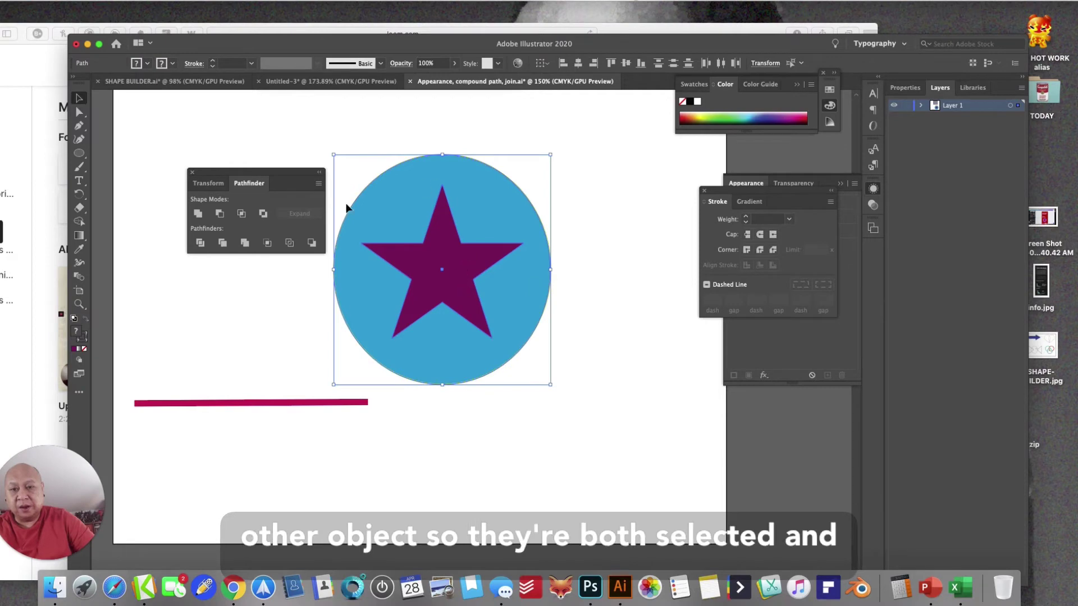
{"action": "left_click", "coordinate": [219, 214]}
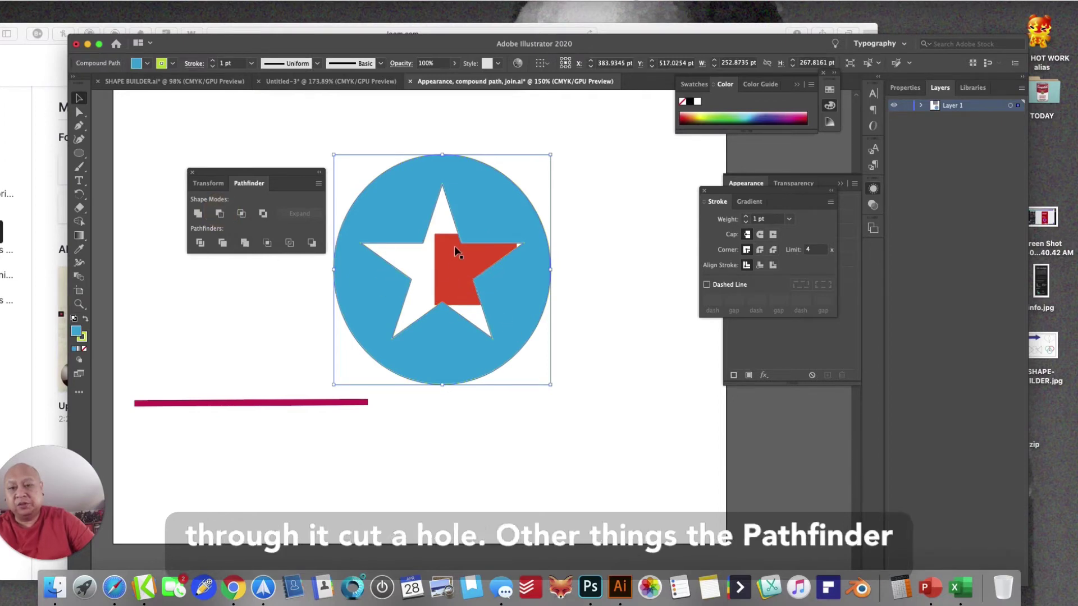
{"action": "key", "text": "super+z"}
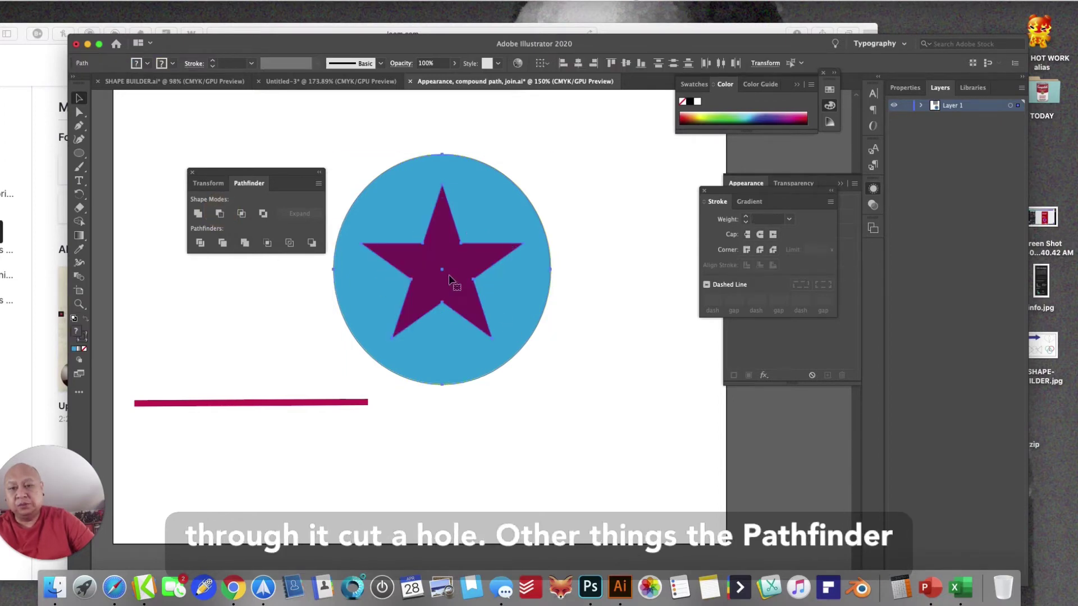
{"action": "left_click", "coordinate": [617, 235]}
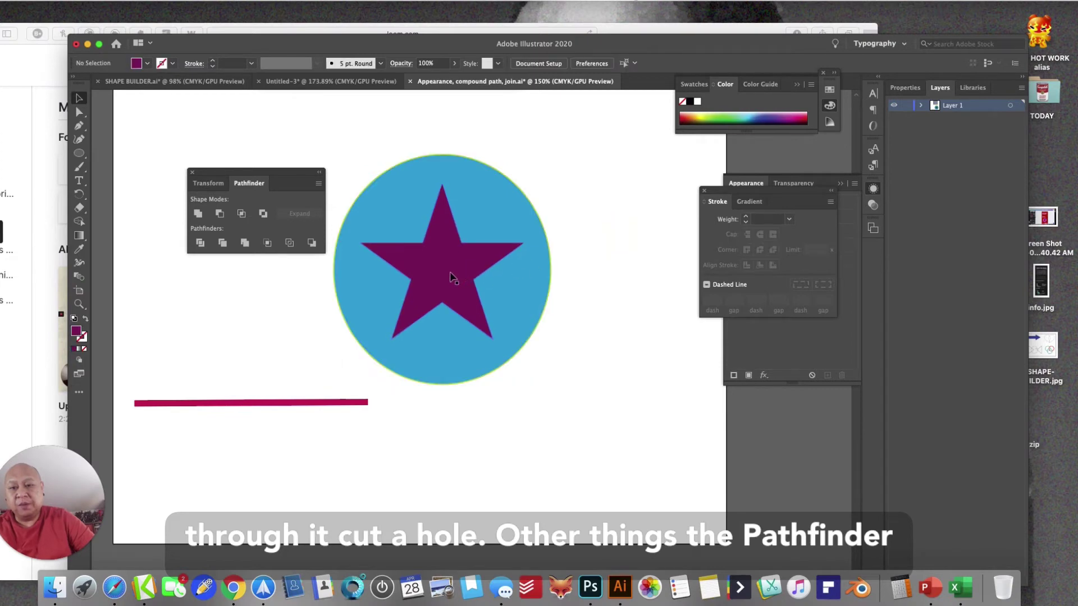
- Move the star over the circle's right edge, combine both shapes with Unite, and undo the union
{"action": "left_click_drag", "start_coordinate": [450, 271], "coordinate": [553, 277]}
{"action": "left_click", "coordinate": [387, 275], "text": "shift"}
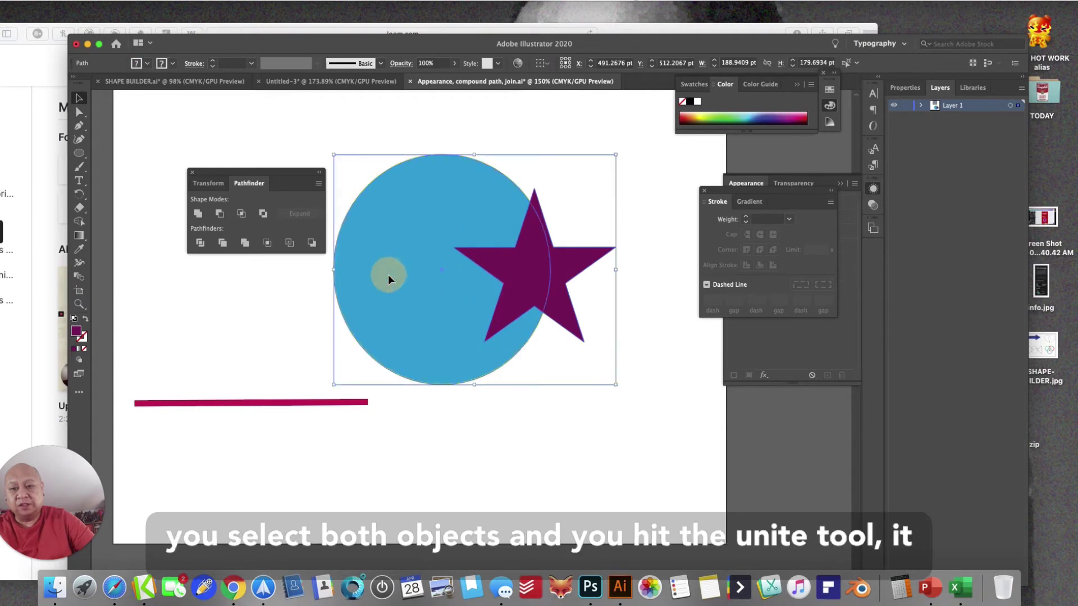
{"action": "left_click", "coordinate": [198, 214]}
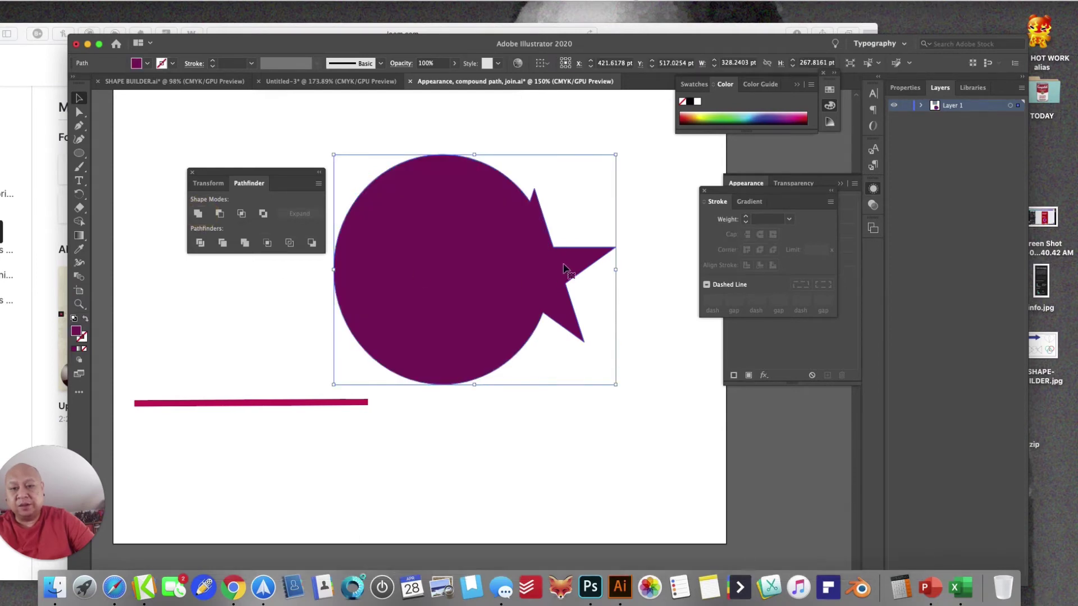
{"action": "key", "text": "super+z"}
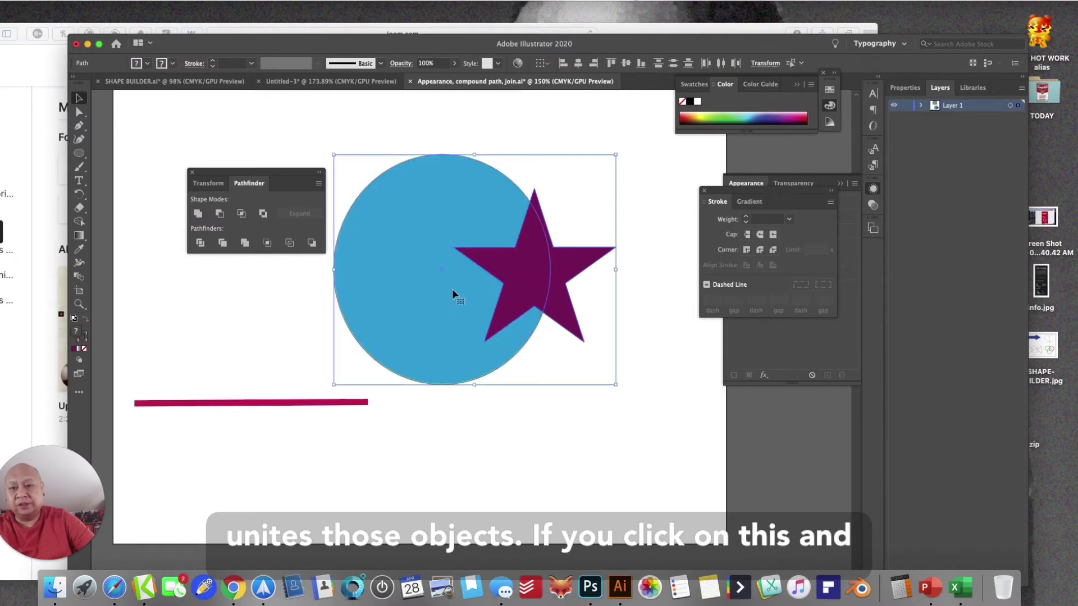
{"action": "left_click", "coordinate": [646, 339]}
- Nudge the star slightly down, reduce the star and circle to their overlap with Intersect, and undo the intersection
{"action": "mouse_move", "coordinate": [539, 288]}
{"action": "left_mouse_down"}
{"action": "mouse_move", "coordinate": [512, 290]}
{"action": "mouse_move", "coordinate": [537, 292]}
{"action": "left_mouse_up"}
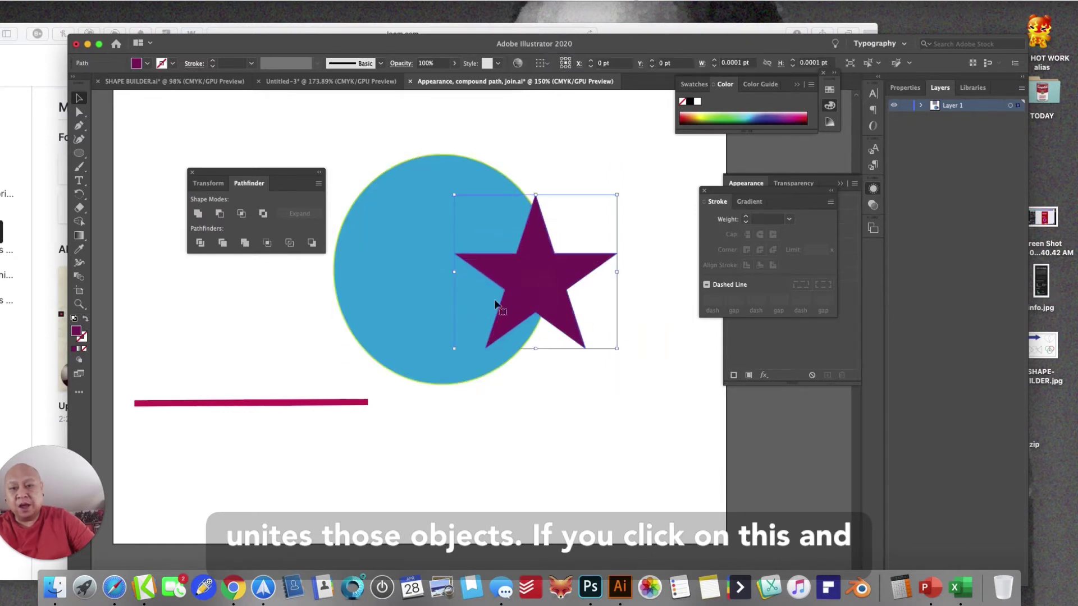
{"action": "left_click", "coordinate": [415, 284], "text": "shift"}
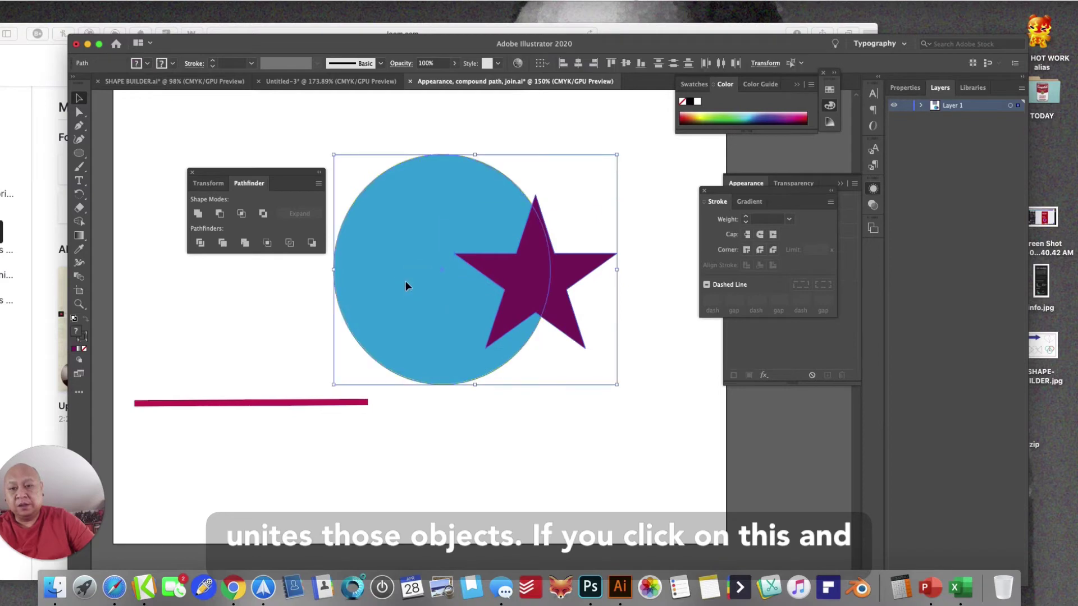
{"action": "left_click", "coordinate": [242, 215]}
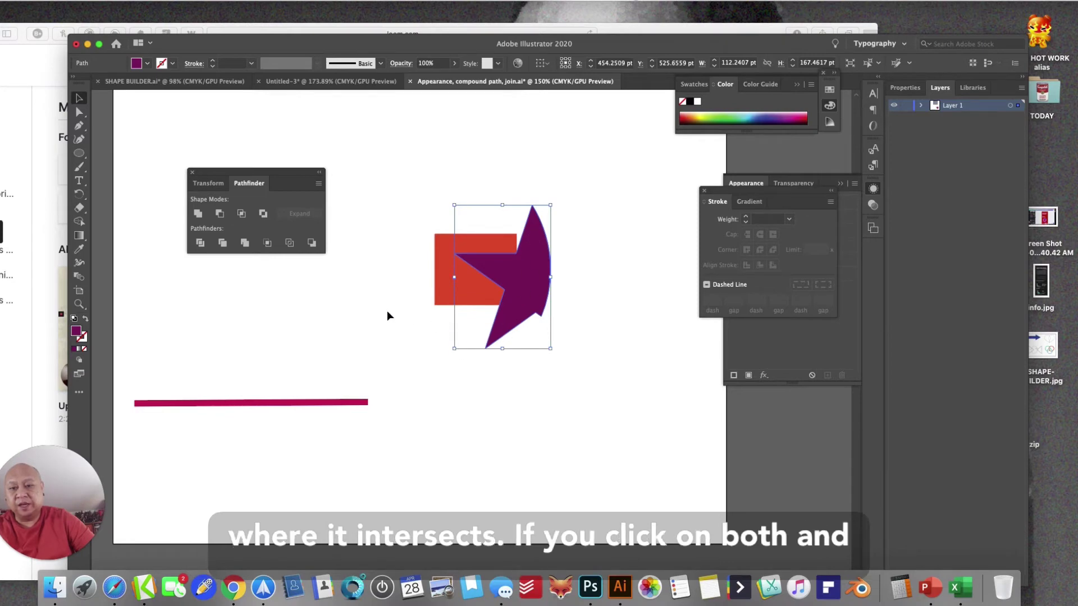
{"action": "key", "text": "super+z"}
{"action": "left_click", "coordinate": [623, 283]}
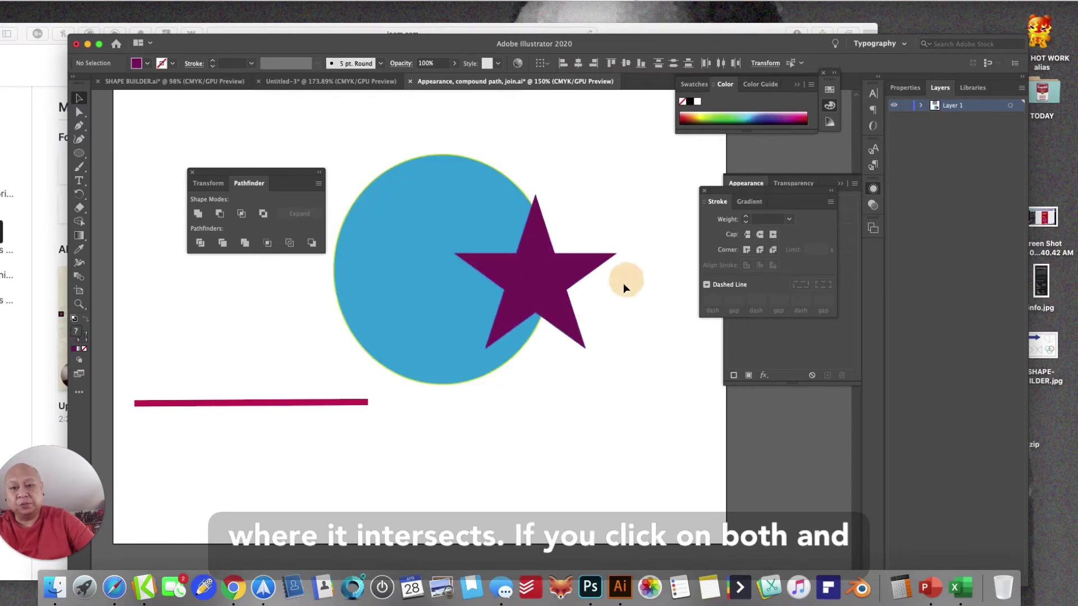
- Select the star and the circle, split them at their overlaps with Divide, and deselect the result
{"action": "left_click", "coordinate": [540, 287]}
{"action": "left_click", "coordinate": [378, 284], "text": "shift"}
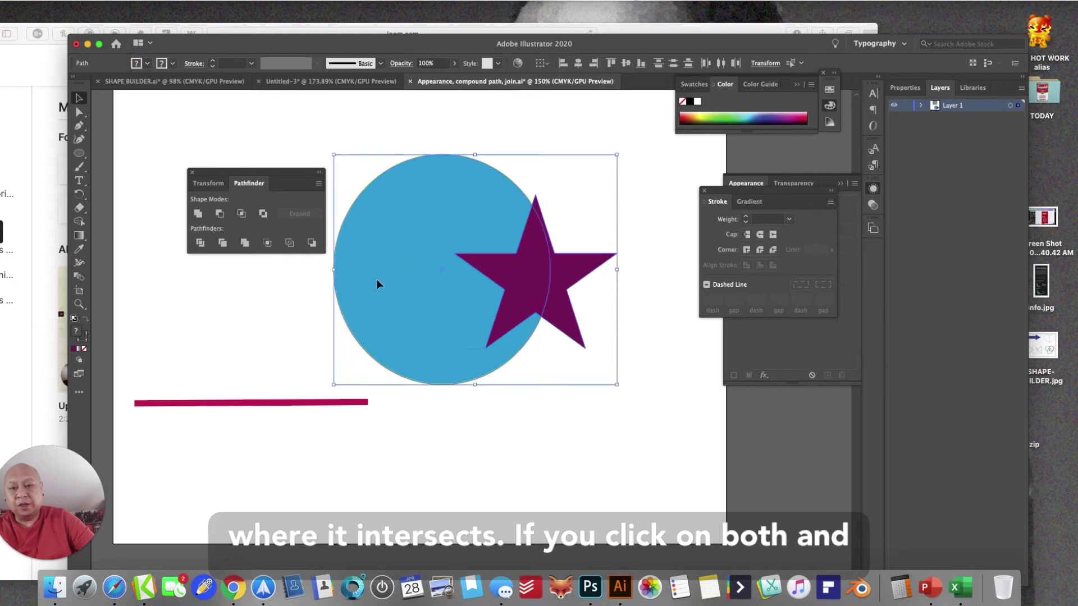
{"action": "left_click", "coordinate": [201, 243]}
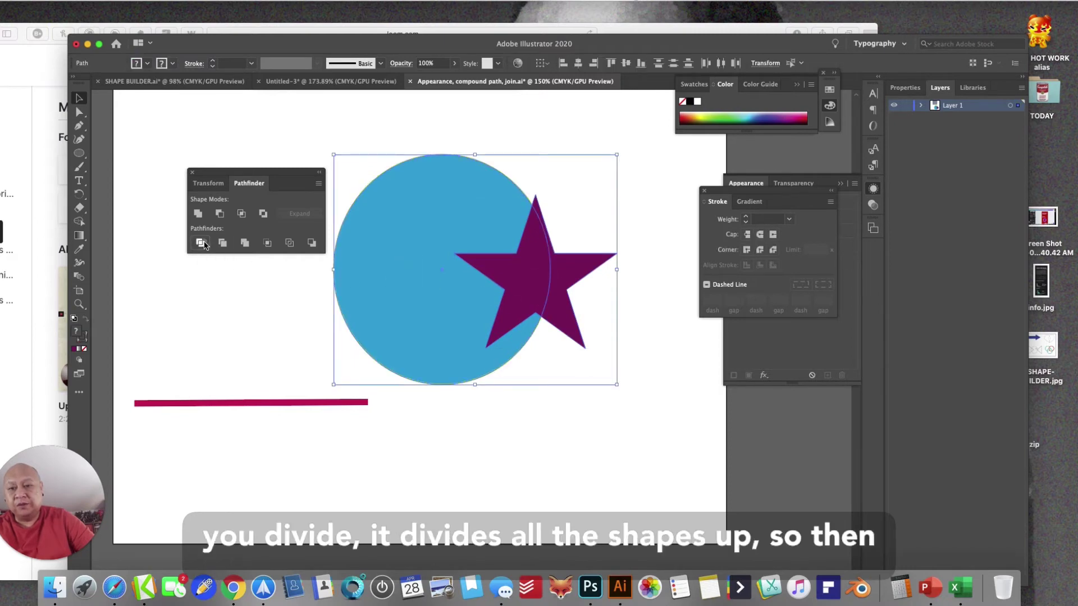
{"action": "left_click", "coordinate": [657, 208]}
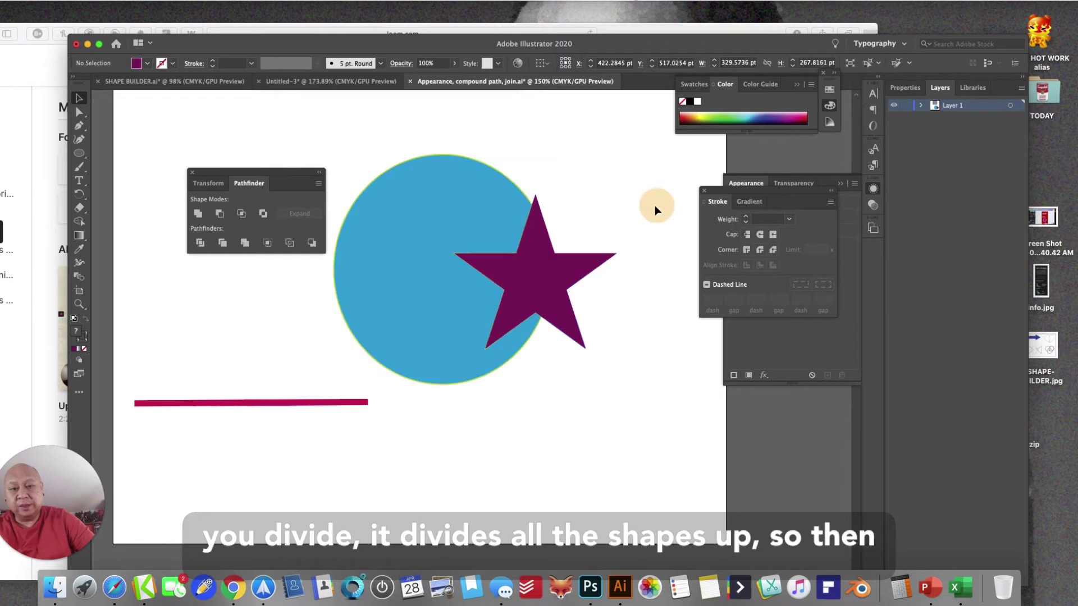
- Recolor only the star piece overlapping the circle with the teal fill 2FD1D1 and deselect it
{"action": "left_click", "coordinate": [79, 112]}
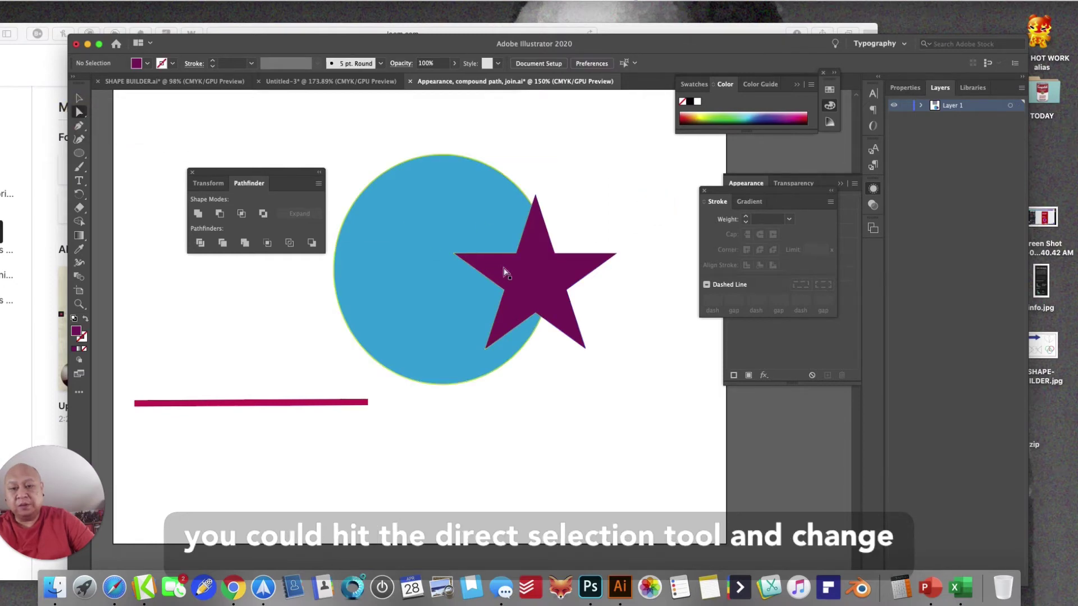
{"action": "left_click", "coordinate": [511, 289]}
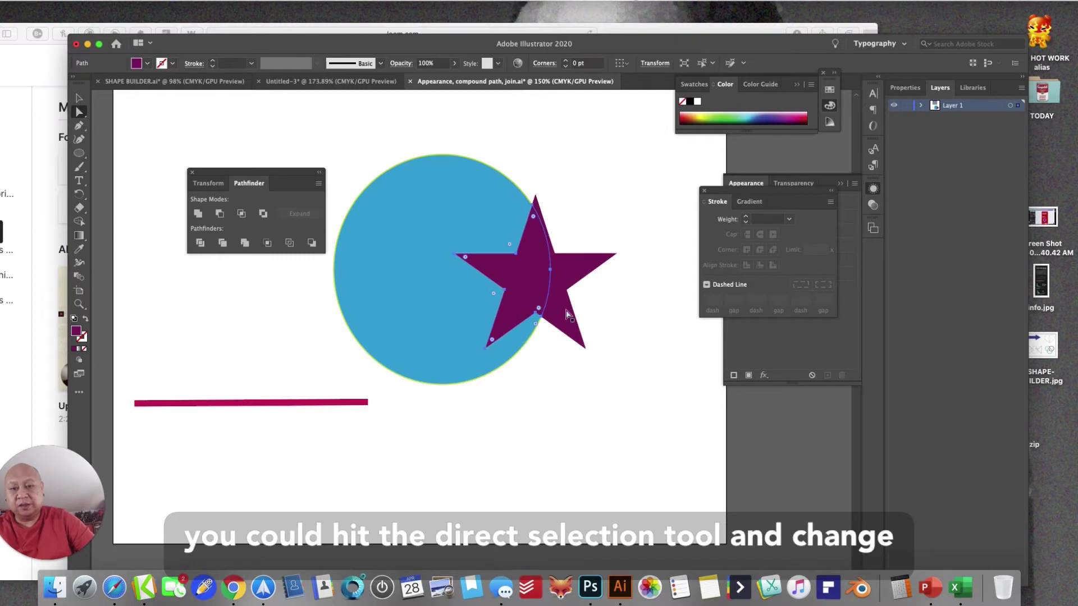
{"action": "double_click", "coordinate": [77, 332]}
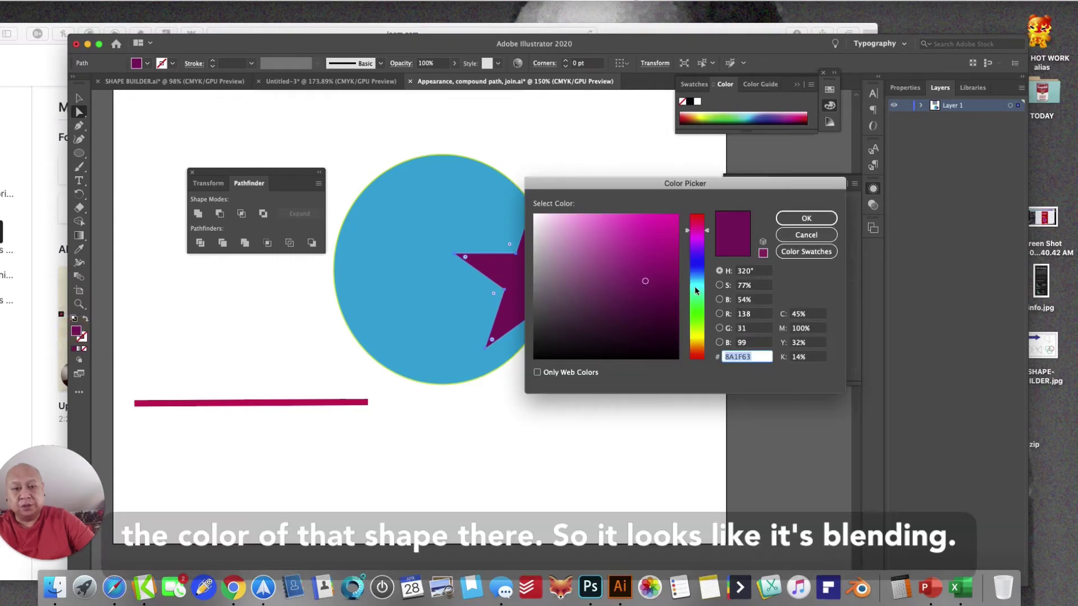
{"action": "left_click", "coordinate": [696, 286]}
{"action": "left_click", "coordinate": [645, 239]}
{"action": "left_click", "coordinate": [805, 219]}
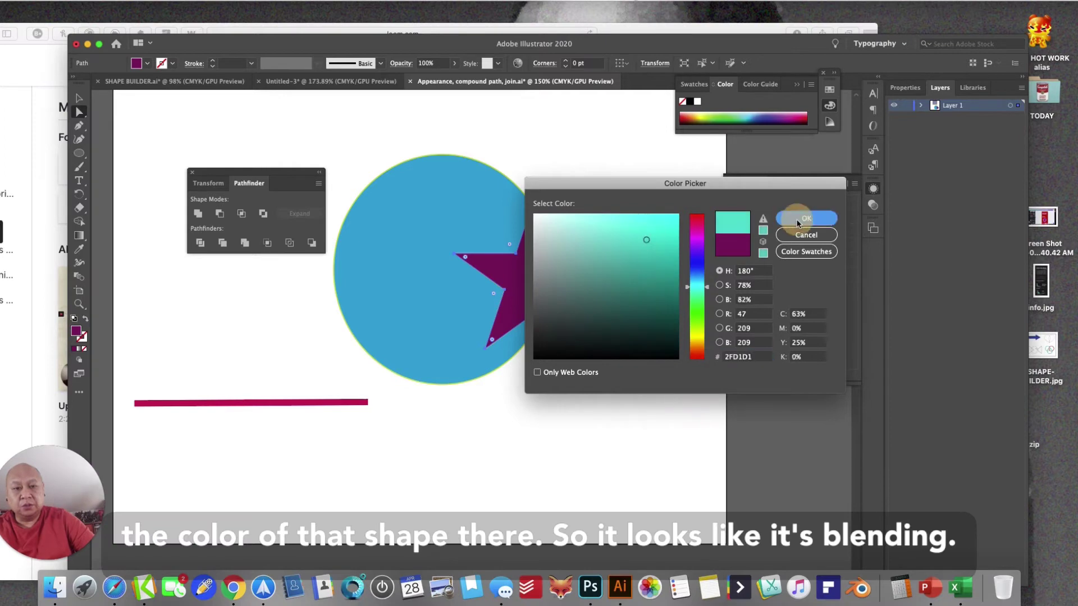
{"action": "left_click", "coordinate": [632, 348]}
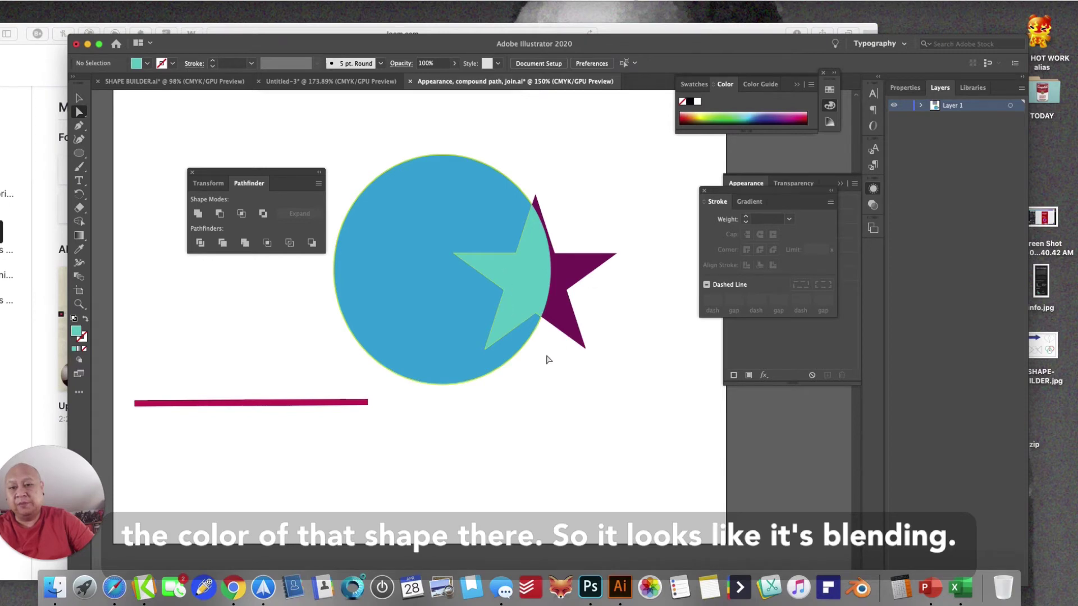
- Undo the teal recolor, the division and the star's last nudge, and deselect the artwork
{"action": "key", "text": "super+z"}
{"action": "key", "text": "super+z"}
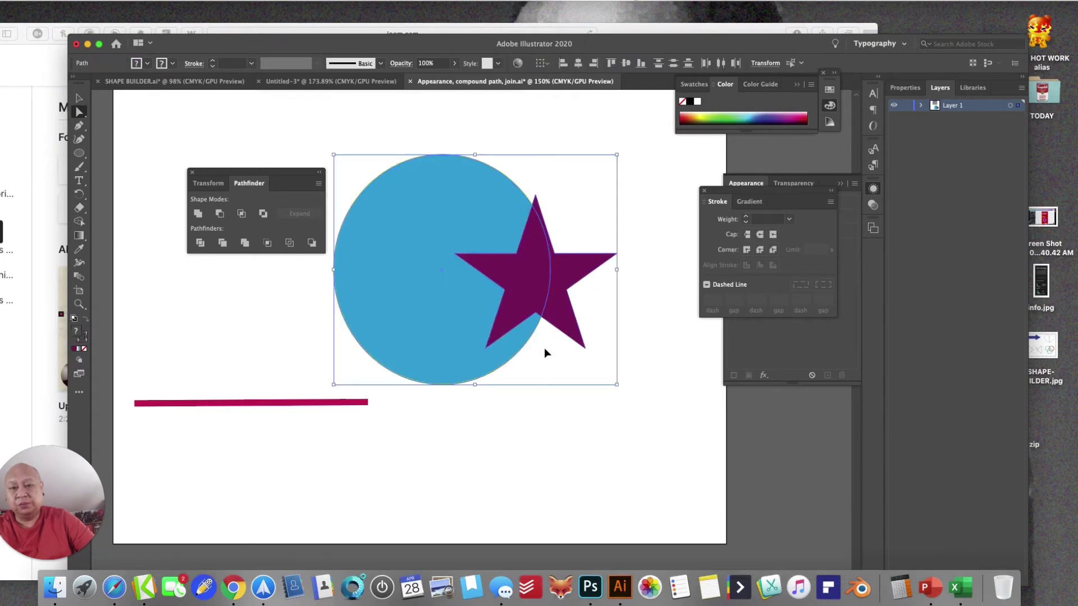
{"action": "key", "text": "super+z"}
{"action": "key", "text": "shift+super+z"}
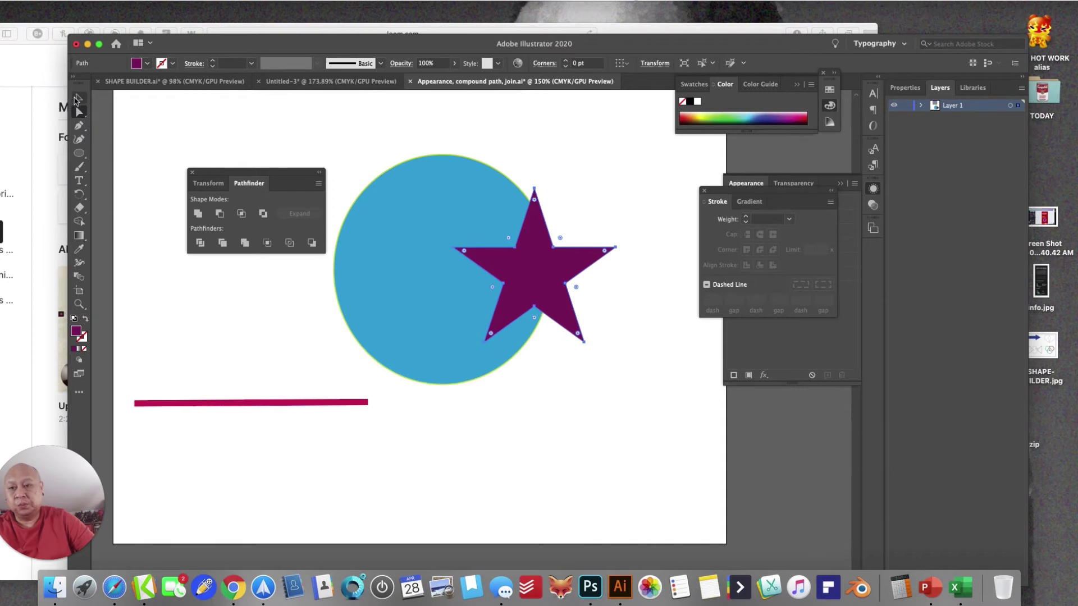
{"action": "left_click", "coordinate": [79, 98]}
{"action": "left_click", "coordinate": [611, 168]}
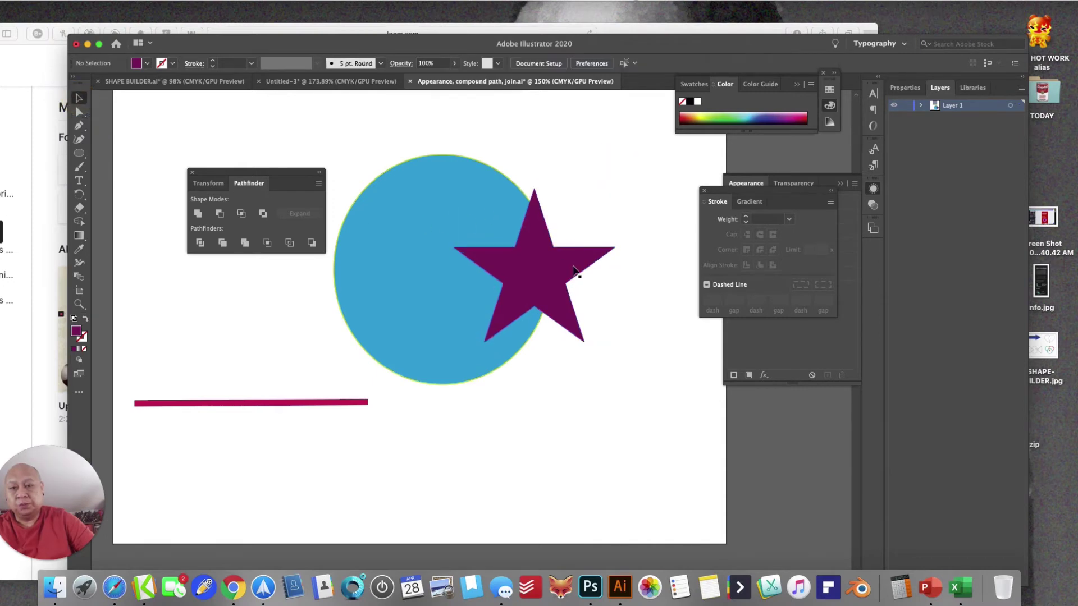
- Move the star down and left over the circle, apply Trim to both shapes and shift the trimmed artwork
{"action": "left_click_drag", "start_coordinate": [577, 271], "coordinate": [540, 293]}
{"action": "left_click", "coordinate": [354, 282], "text": "shift"}
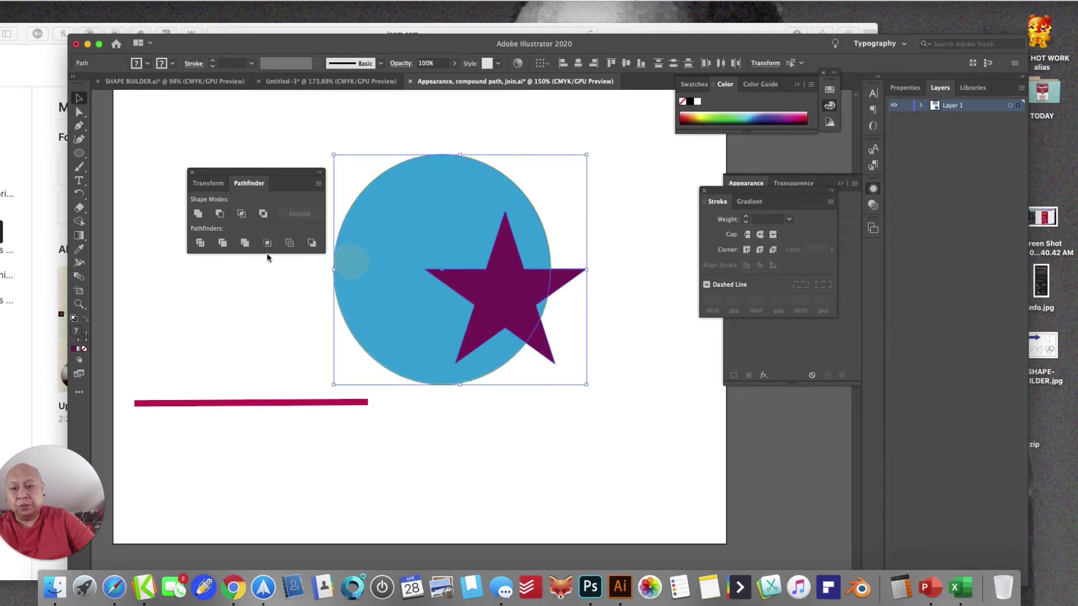
{"action": "left_click", "coordinate": [223, 243]}
{"action": "left_click_drag", "start_coordinate": [473, 321], "coordinate": [574, 379]}
- Undo the trim and the star's moves back to the star centred on the blue circle
{"action": "key", "text": "super+z"}
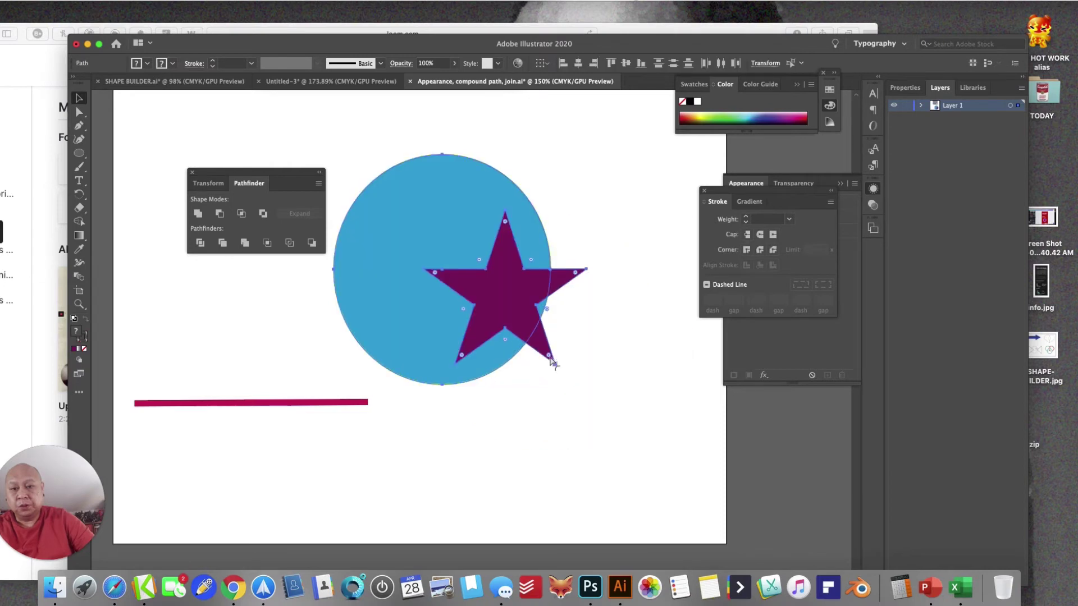
{"action": "key", "text": "super+z"}
{"action": "key", "text": "super+z"}
{"action": "key", "text": "super+z"}
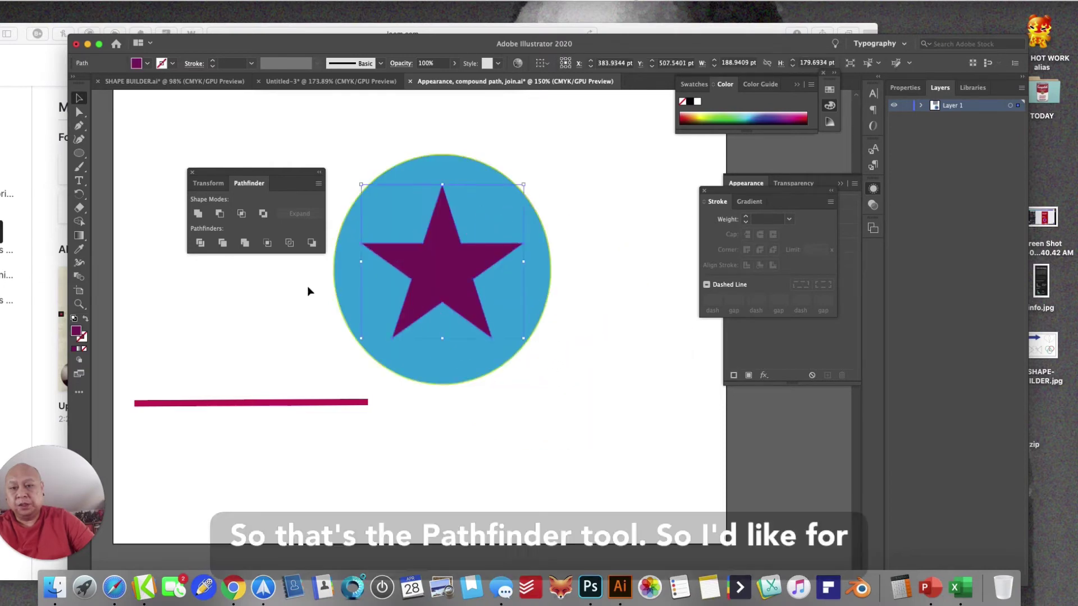
- Close the "Appearance, compound path, join.ai" document without saving and open Group & Reflect.ai from the Exercise Files folder
{"action": "left_click", "coordinate": [410, 81]}
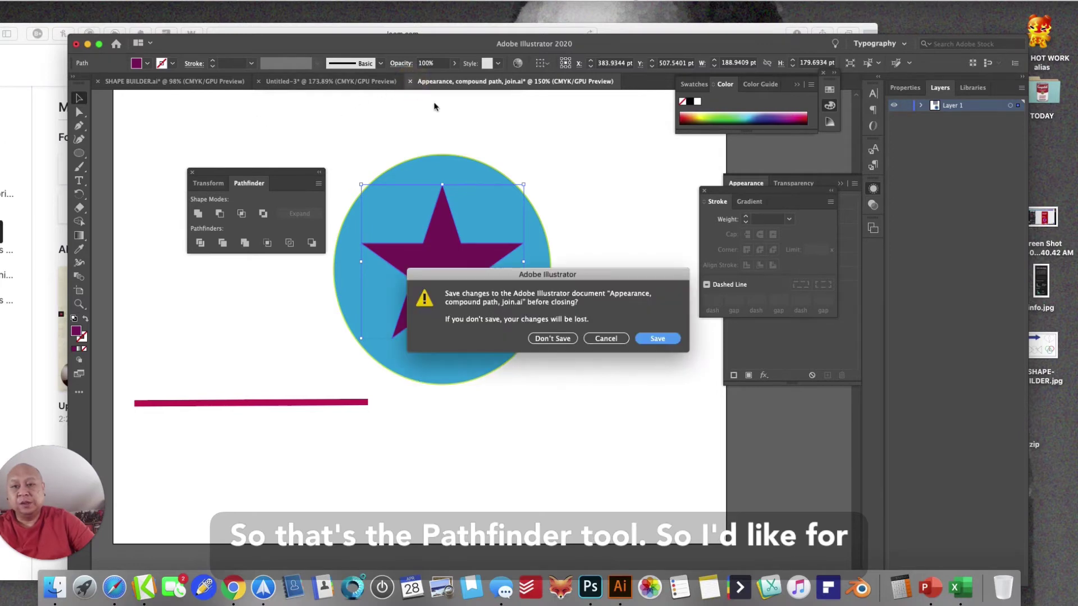
{"action": "left_click", "coordinate": [562, 338]}
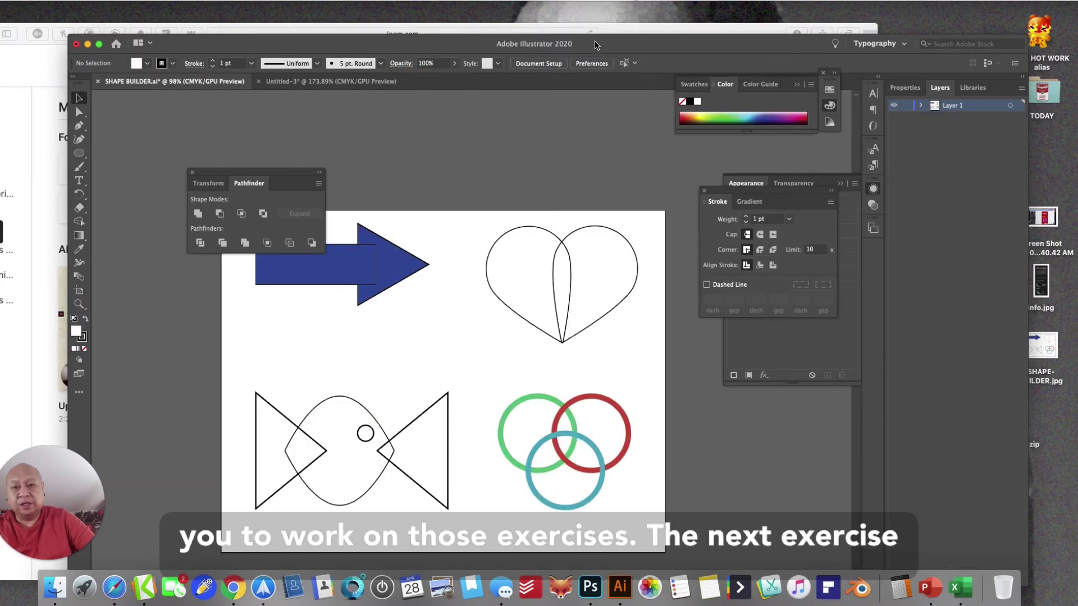
{"action": "left_click_drag", "start_coordinate": [596, 45], "coordinate": [582, 166]}
{"action": "left_click", "coordinate": [540, 146]}
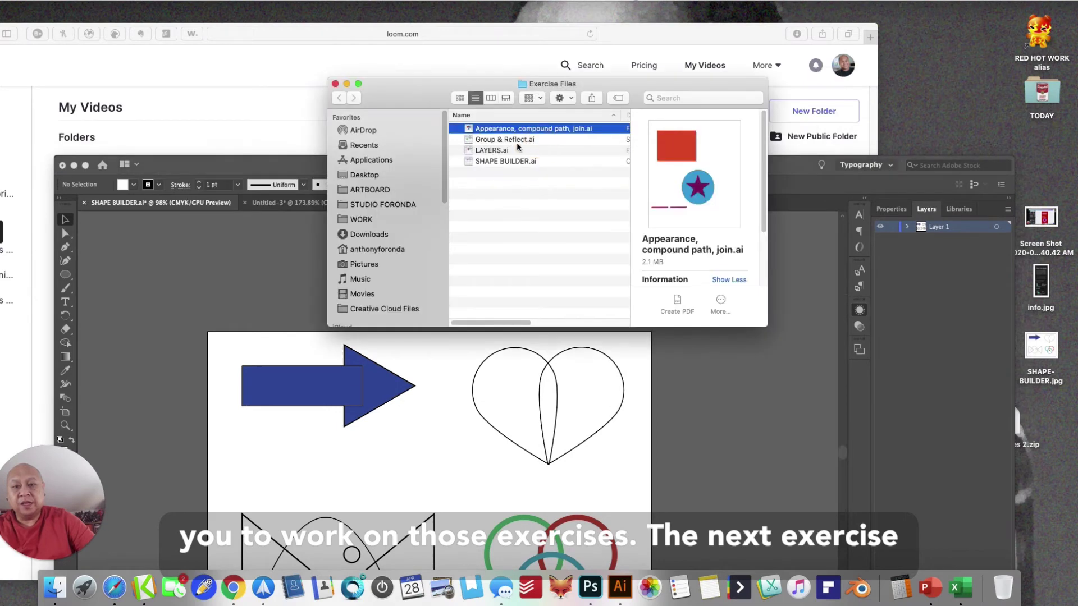
{"action": "left_click", "coordinate": [521, 140]}
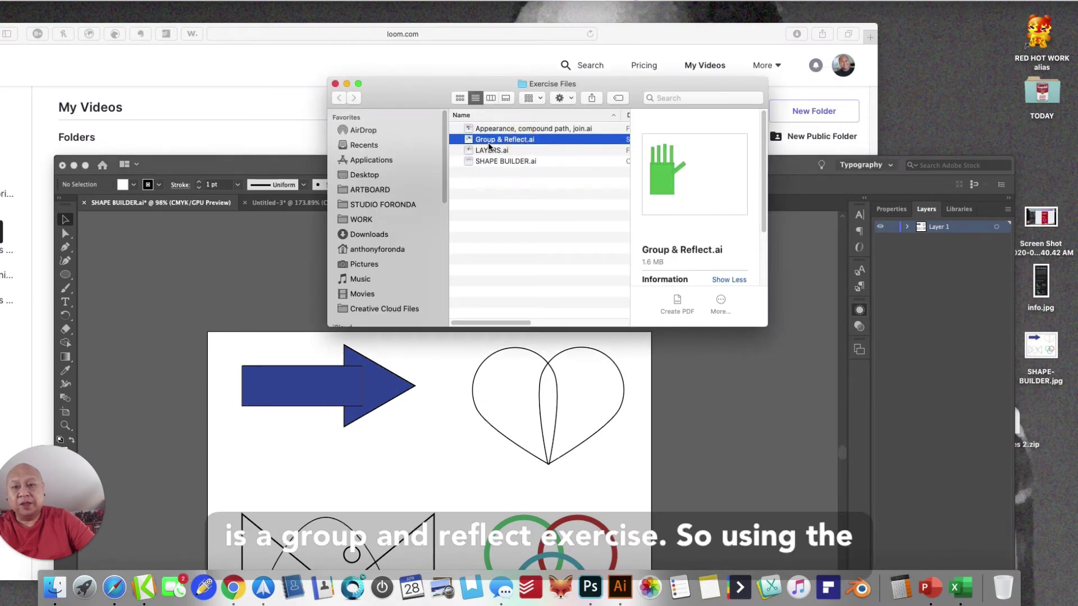
{"action": "double_click", "coordinate": [467, 140]}
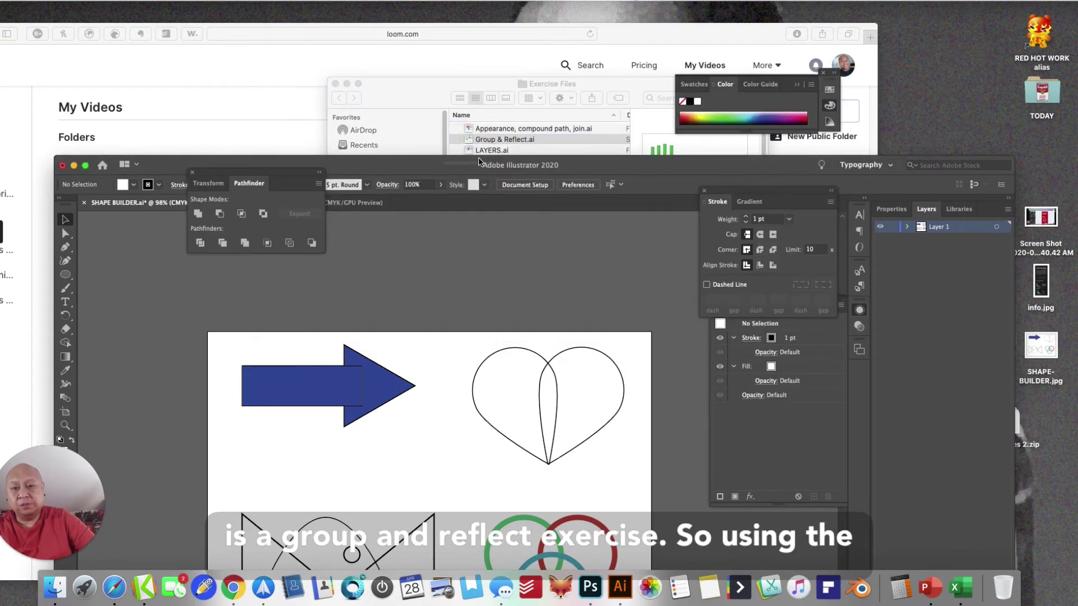
{"action": "left_click_drag", "start_coordinate": [580, 169], "coordinate": [532, 14]}
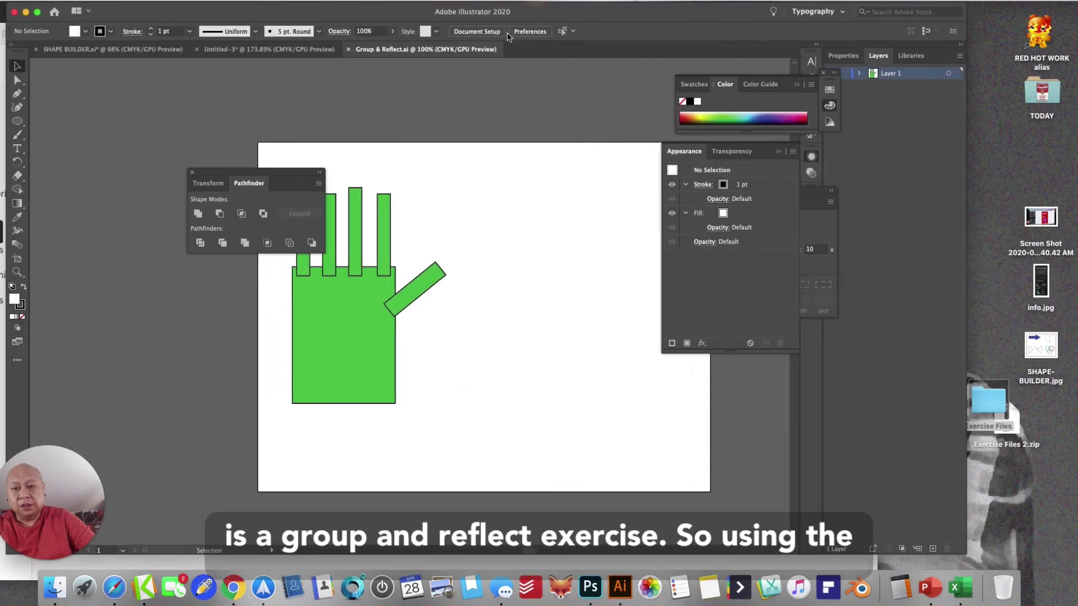
- Select all the green palm, finger and thumb shapes and unite them into a single hand with Pathfinder
{"action": "left_click_drag", "start_coordinate": [251, 170], "coordinate": [111, 104]}
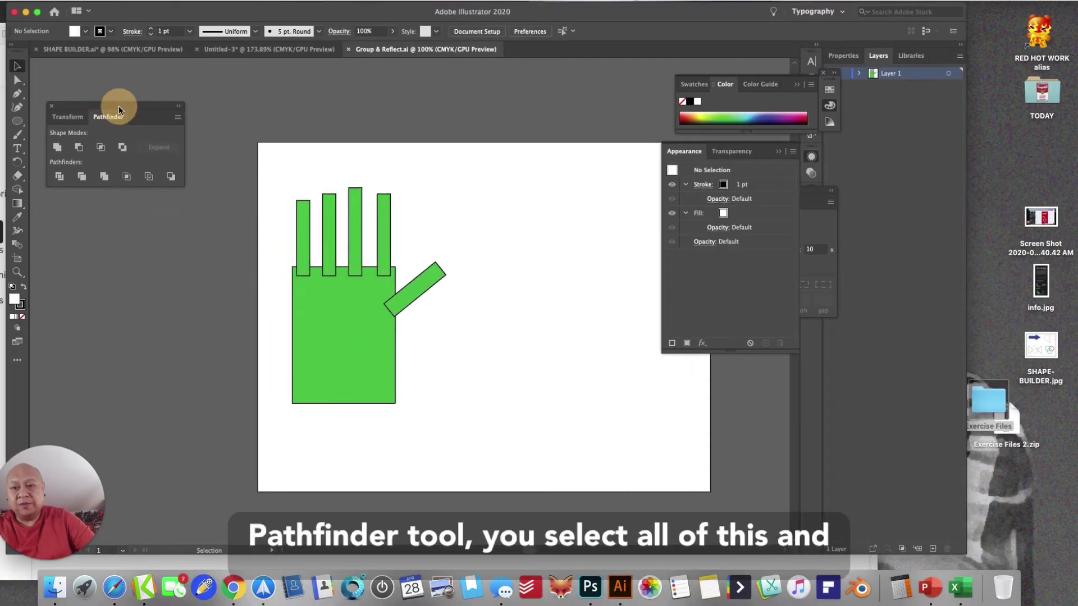
{"action": "left_click", "coordinate": [15, 67]}
{"action": "left_click_drag", "start_coordinate": [247, 151], "coordinate": [480, 423]}
{"action": "left_click", "coordinate": [65, 148]}
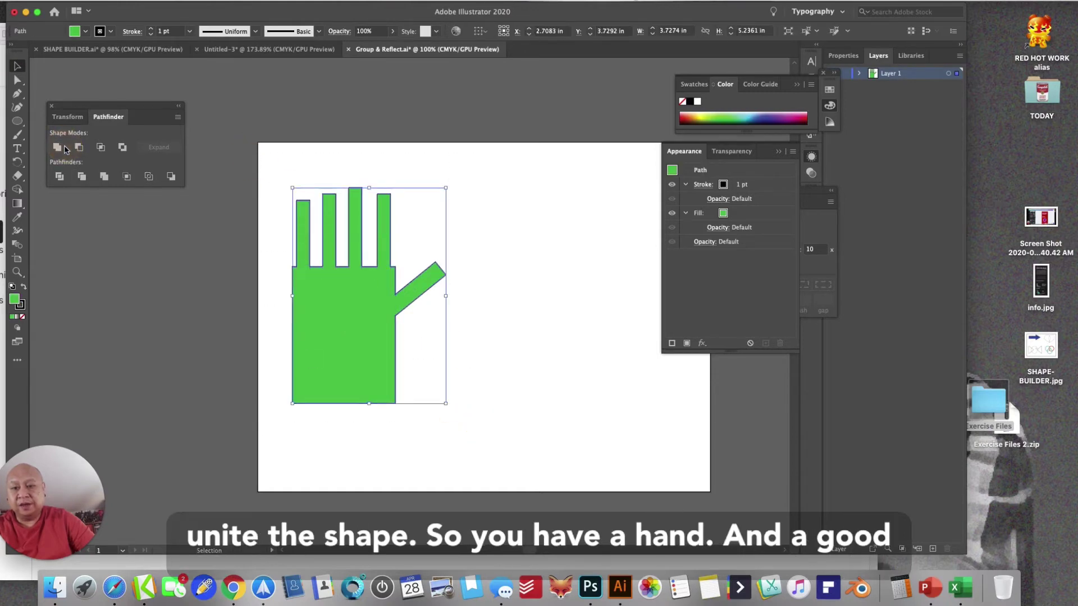
- Collapse the Appearance and Color panels and duplicate the green hand horizontally to the right of the original
{"action": "left_click", "coordinate": [504, 321]}
{"action": "left_click", "coordinate": [346, 327]}
{"action": "left_click", "coordinate": [776, 152]}
{"action": "left_click", "coordinate": [797, 84]}
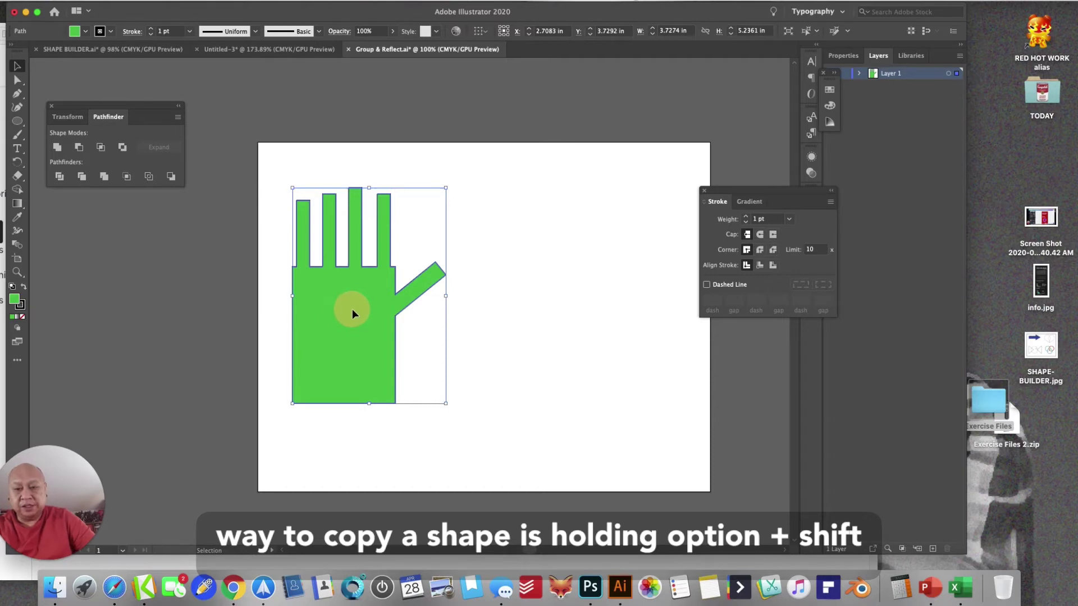
{"action": "left_click_drag", "start_coordinate": [351, 310], "coordinate": [542, 321]}
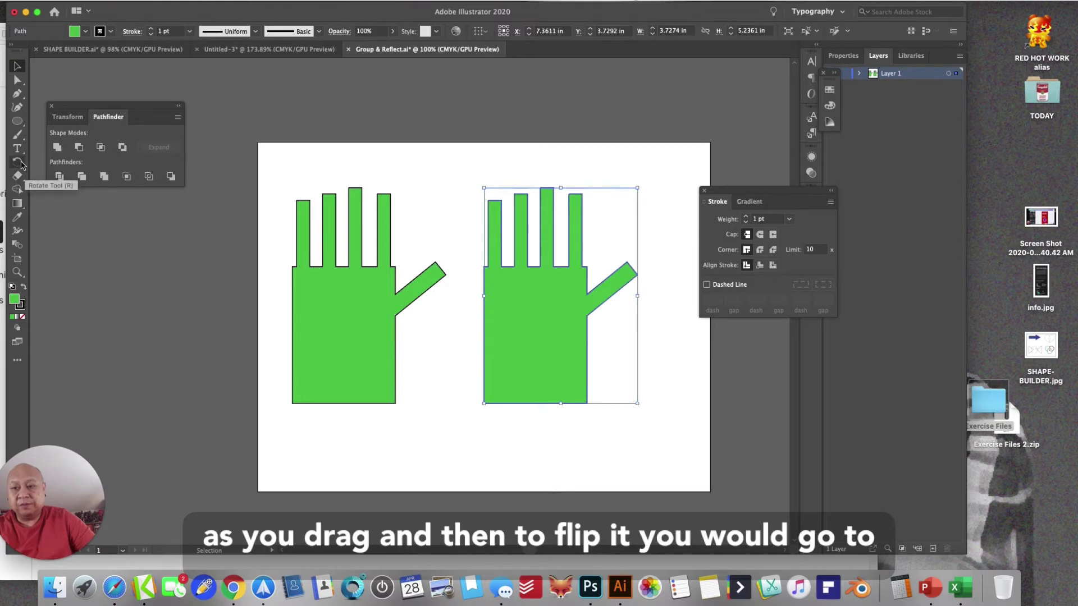
- Try mirroring the copied hand across its vertical axis with the Reflect tool, and undo the reflection
{"action": "left_click", "coordinate": [20, 163]}
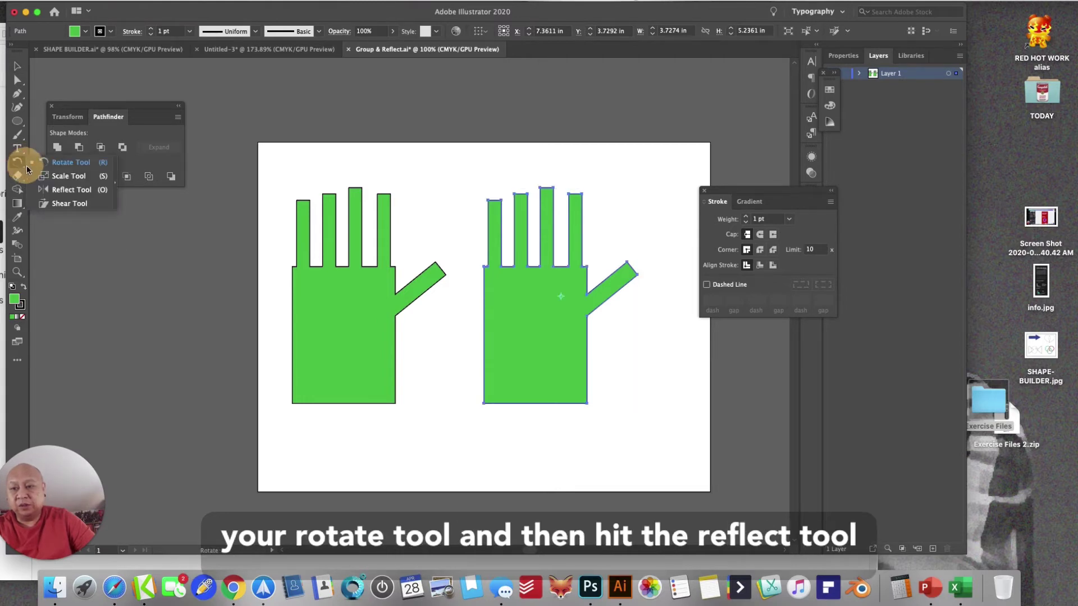
{"action": "left_click_drag", "start_coordinate": [26, 166], "coordinate": [55, 189]}
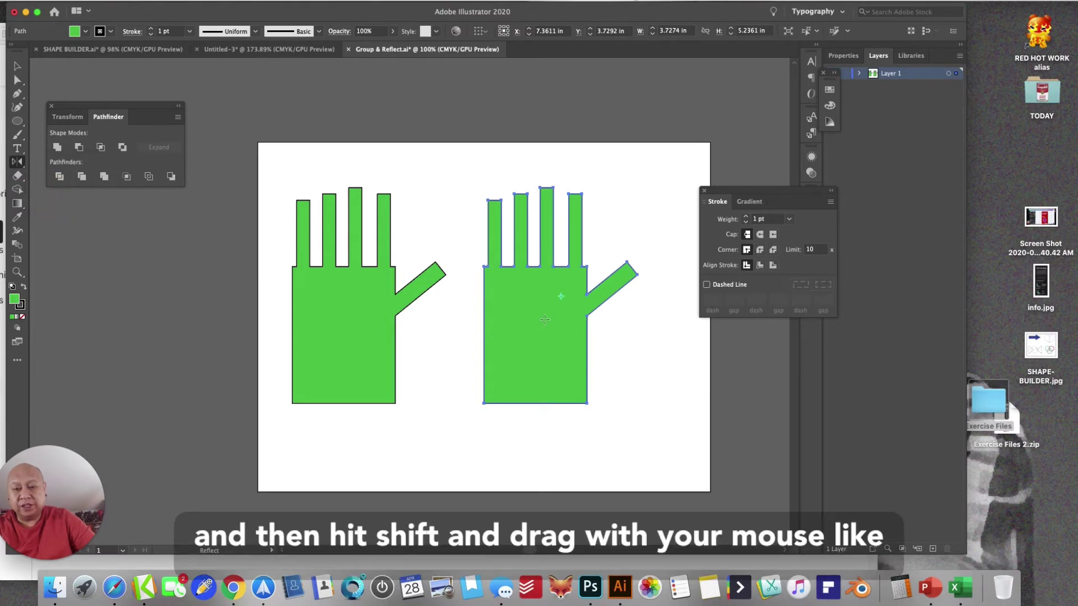
{"action": "left_click_drag", "start_coordinate": [548, 321], "coordinate": [681, 357]}
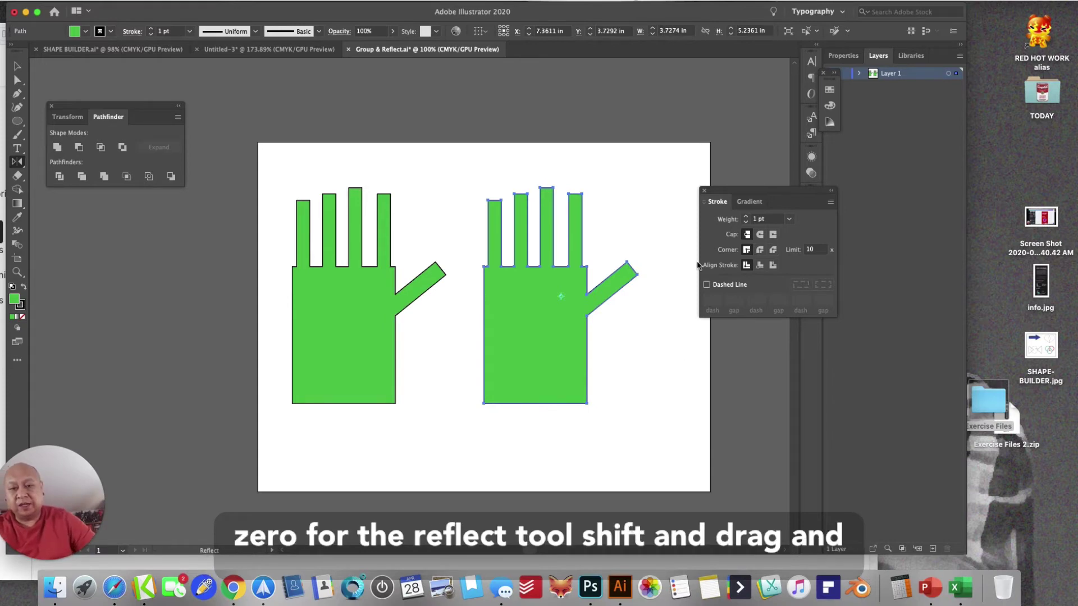
{"action": "left_click_drag", "start_coordinate": [546, 353], "coordinate": [568, 373]}
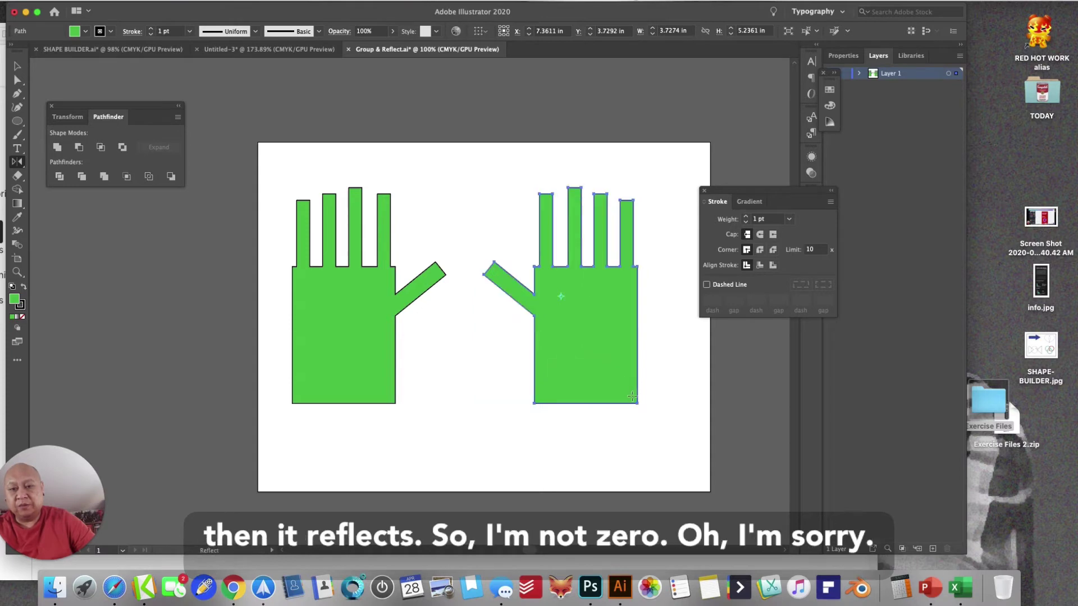
{"action": "left_click_drag", "start_coordinate": [617, 400], "coordinate": [589, 393]}
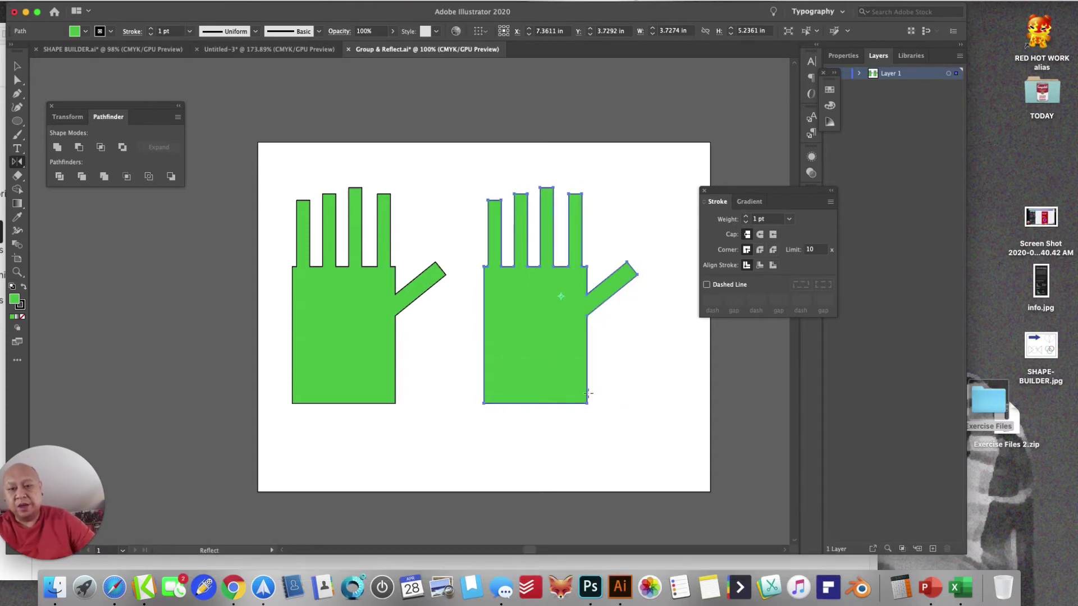
{"action": "left_click_drag", "start_coordinate": [592, 390], "coordinate": [409, 437]}
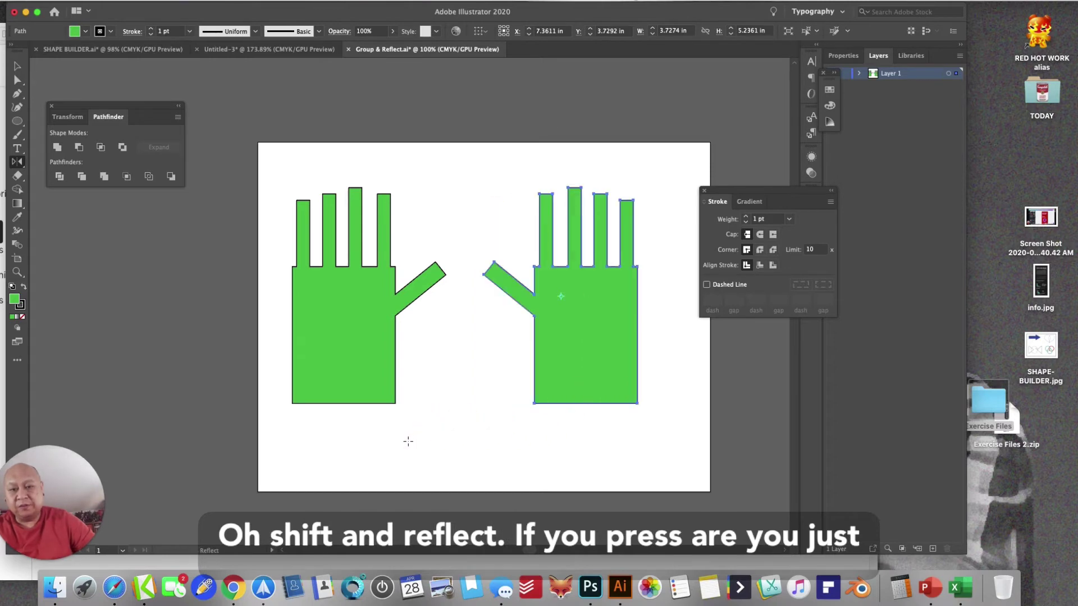
{"action": "key", "text": "super+z"}
- Try rotating the copied hand clockwise about its centre with the Rotate tool, and undo the rotation
{"action": "key", "text": "r"}
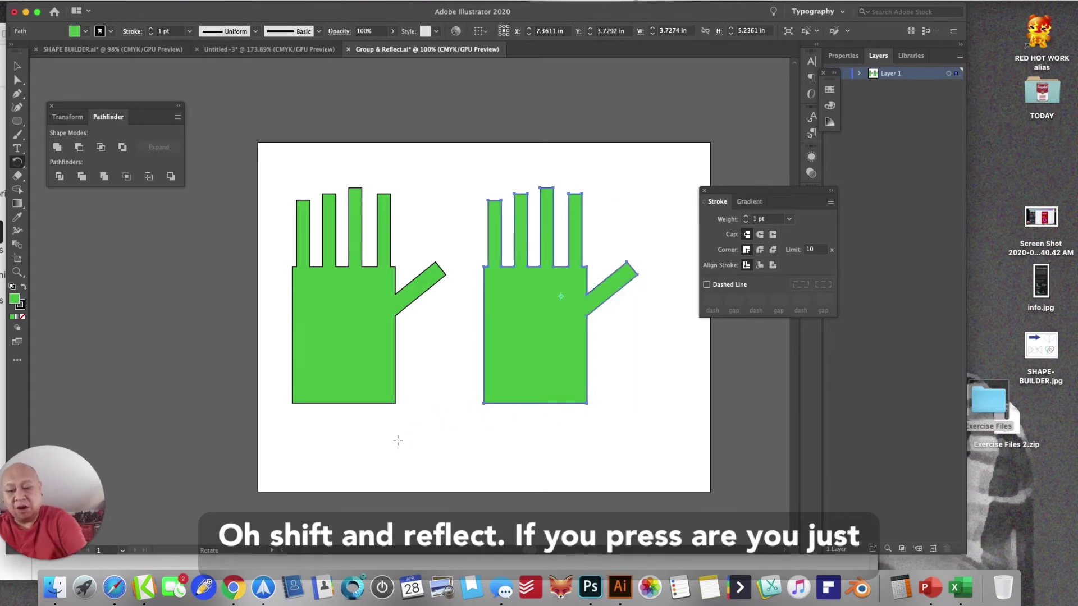
{"action": "left_click_drag", "start_coordinate": [656, 296], "coordinate": [649, 356]}
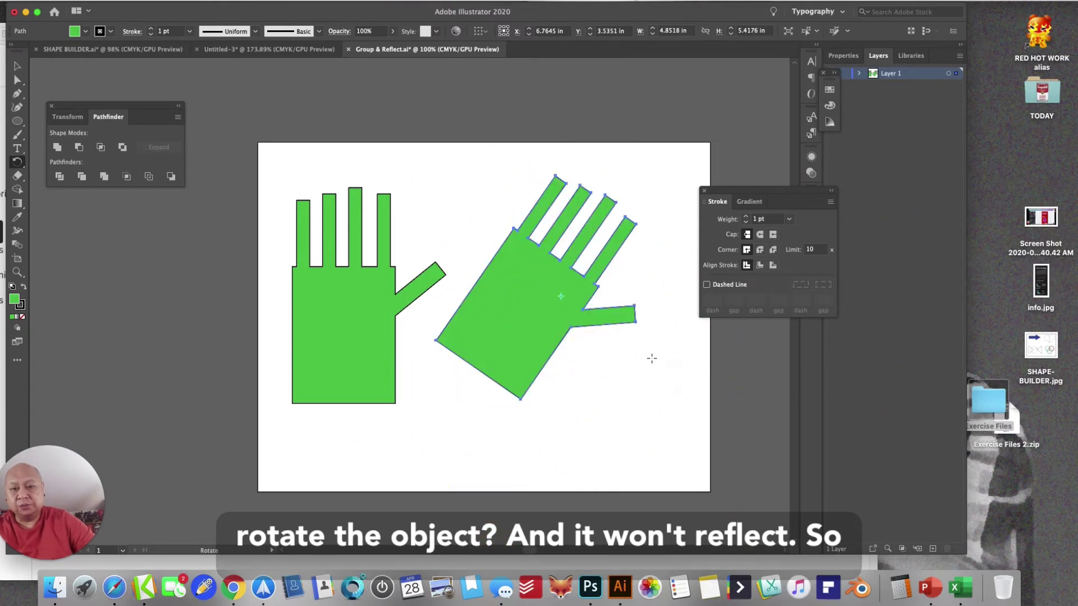
{"action": "key", "text": "super+z"}
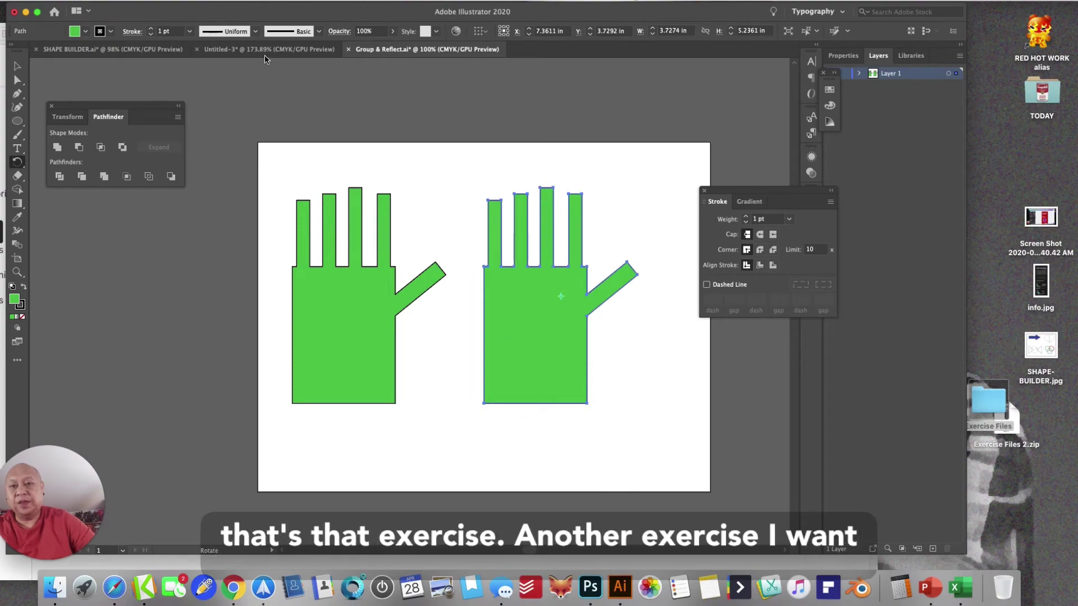
- Open LAYERS.ai from the Exercise Files folder and bring its whole artwork into view
{"action": "double_click", "coordinate": [370, 11]}
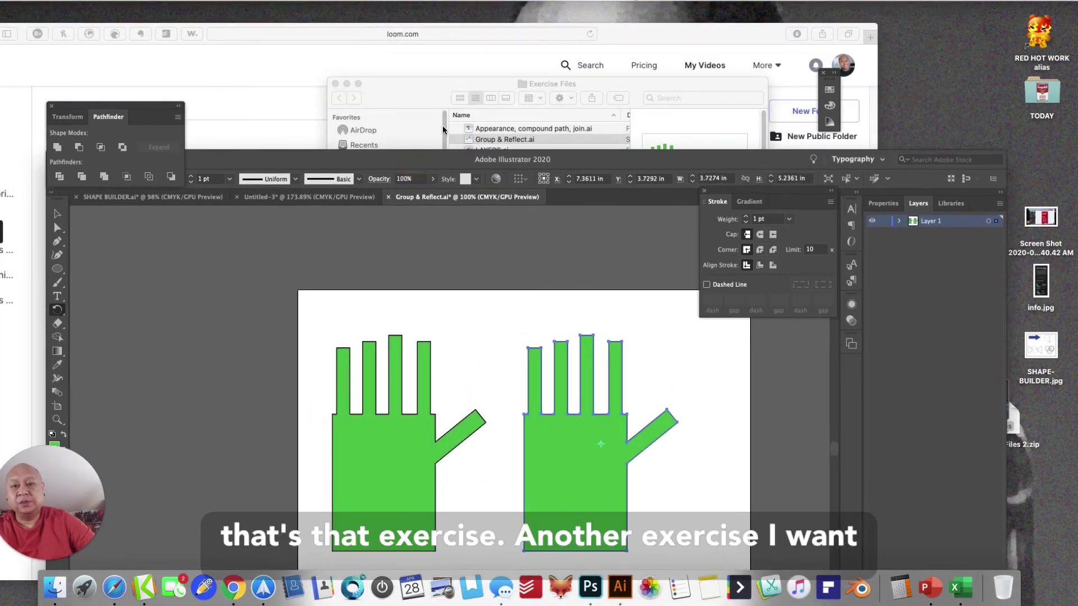
{"action": "left_click", "coordinate": [432, 108]}
{"action": "double_click", "coordinate": [504, 149]}
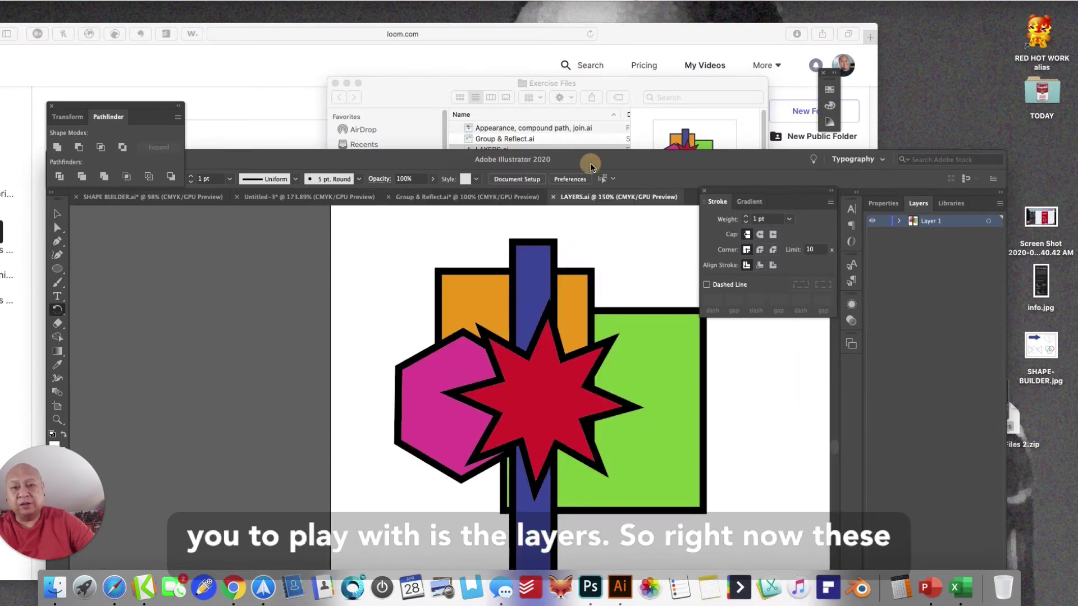
{"action": "mouse_move", "coordinate": [512, 159]}
{"action": "left_mouse_down"}
{"action": "mouse_move", "coordinate": [481, 43]}
{"action": "mouse_move", "coordinate": [387, 34]}
{"action": "left_mouse_up"}
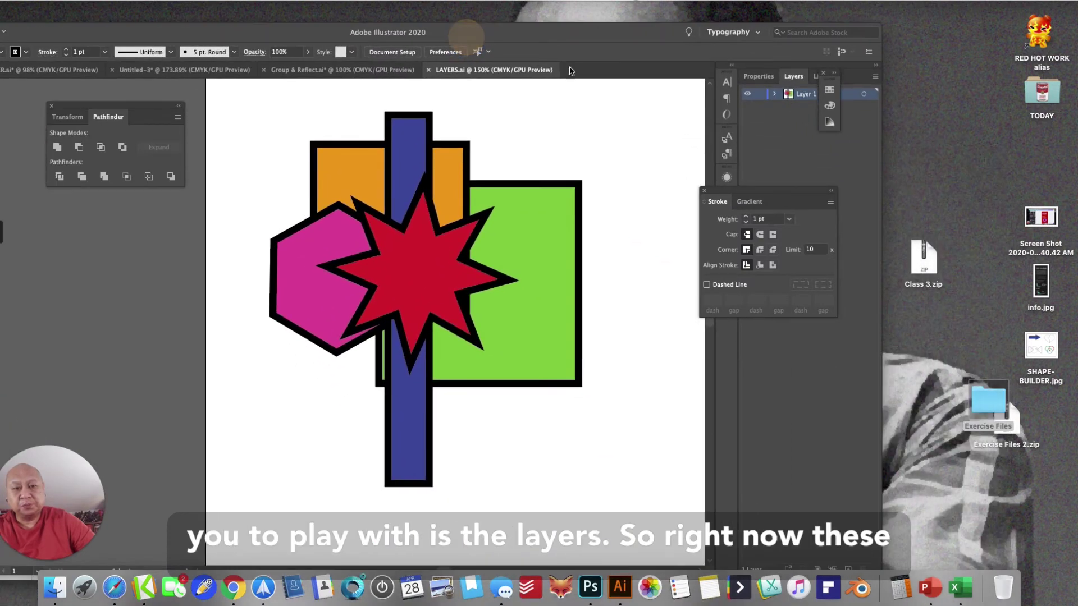
- Close the Stroke panel, move the collapsed color panel clear of the layer list, and create a new layer above Layer 1
{"action": "left_click", "coordinate": [704, 192]}
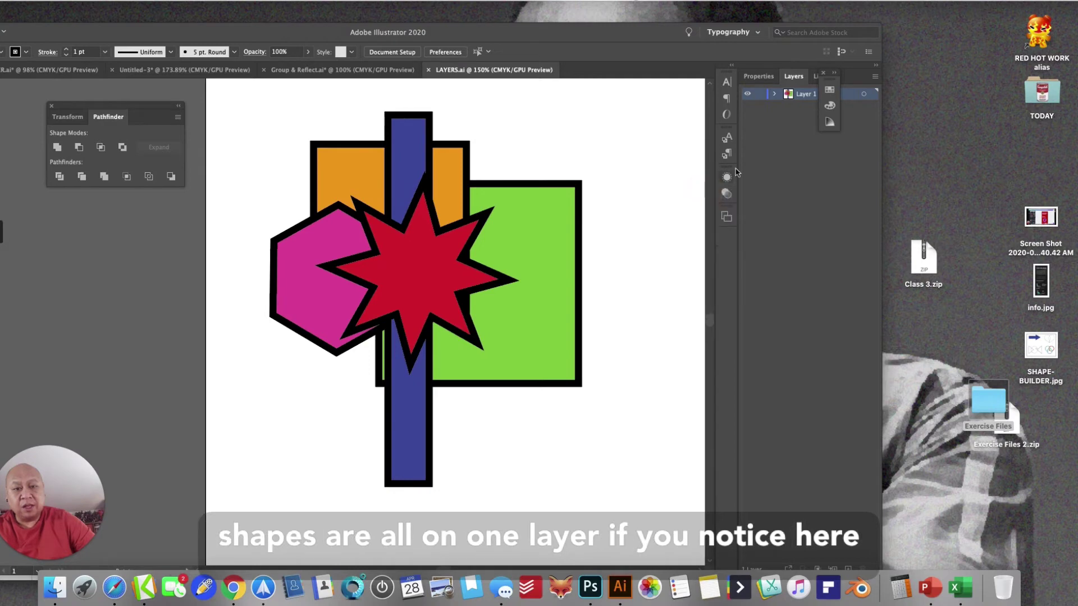
{"action": "left_click_drag", "start_coordinate": [825, 77], "coordinate": [802, 309]}
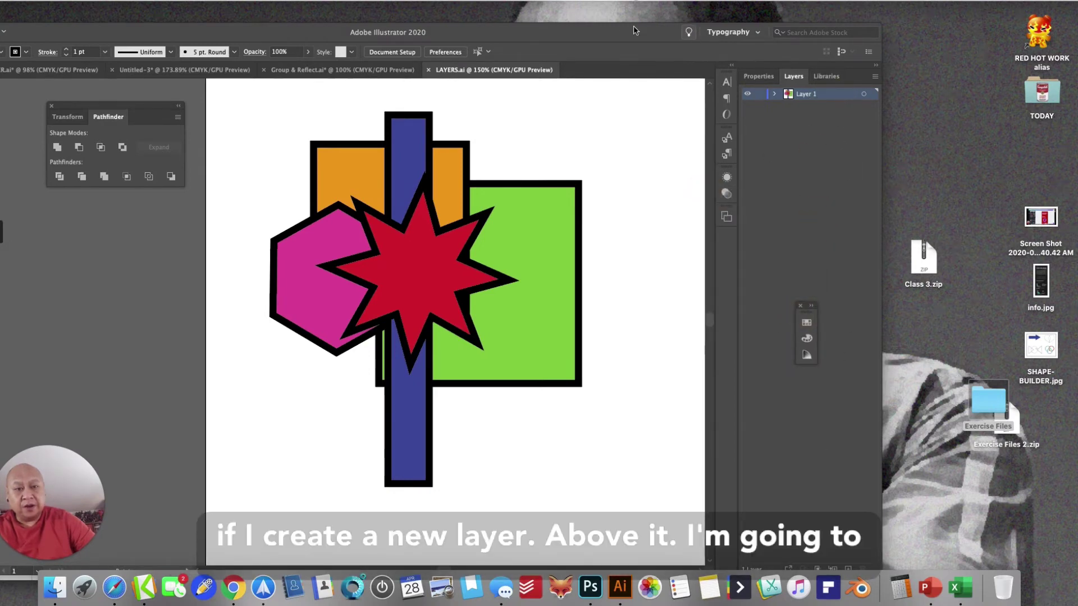
{"action": "left_click_drag", "start_coordinate": [620, 32], "coordinate": [638, 11]}
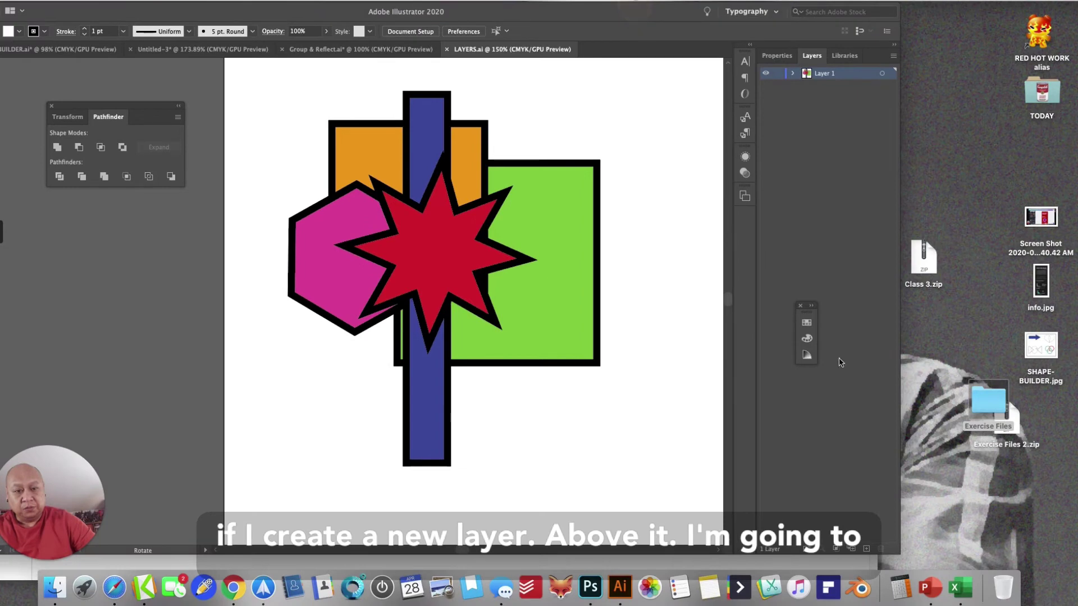
{"action": "left_click", "coordinate": [866, 548]}
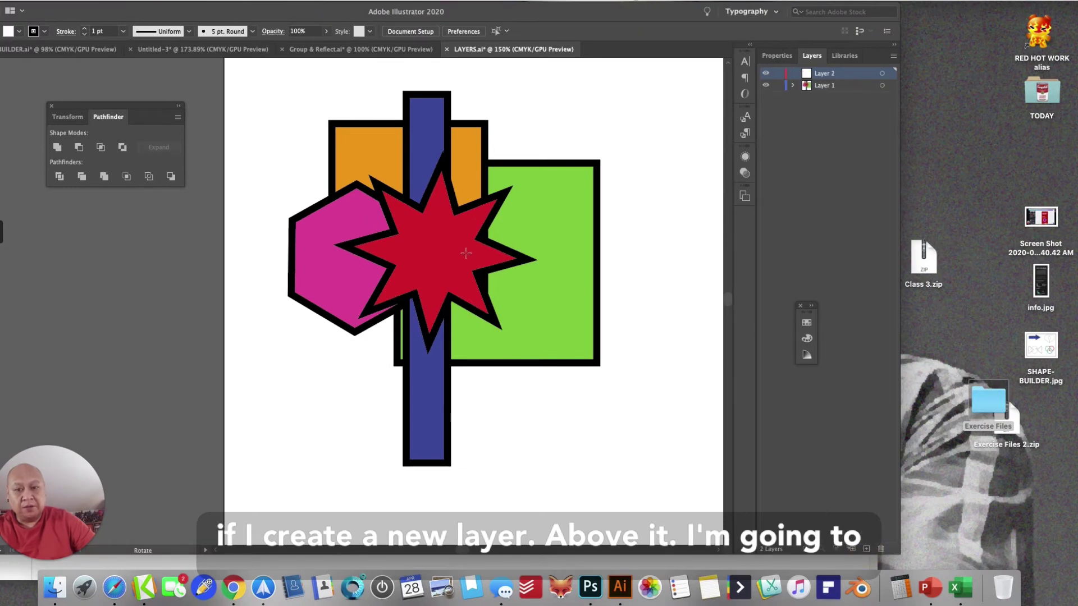
- Select the grouped artwork containing the red star on Layer 1
{"action": "left_click_drag", "start_coordinate": [242, 17], "coordinate": [417, 22]}
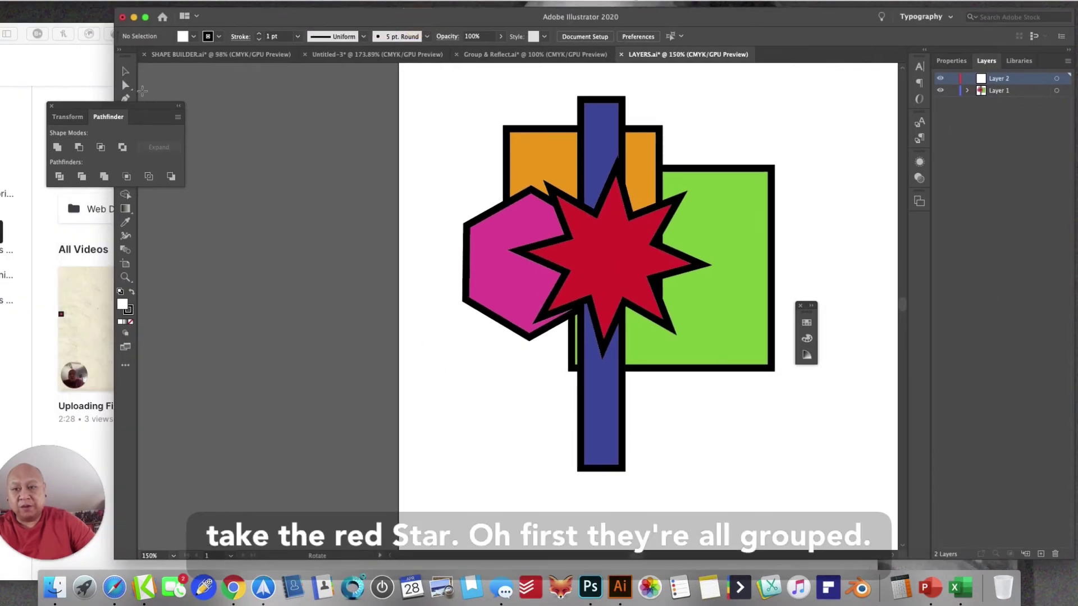
{"action": "left_click", "coordinate": [127, 71]}
{"action": "left_click", "coordinate": [623, 260]}
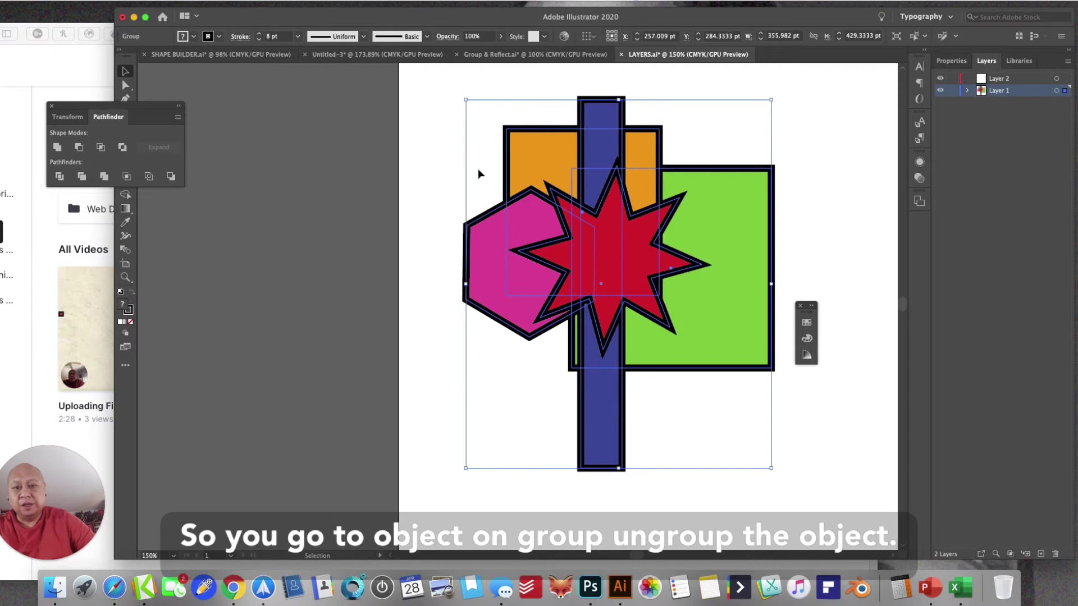
- Ungroup the overlapping shapes, deselect them, and select the red star on its own
{"action": "left_click", "coordinate": [121, 2]}
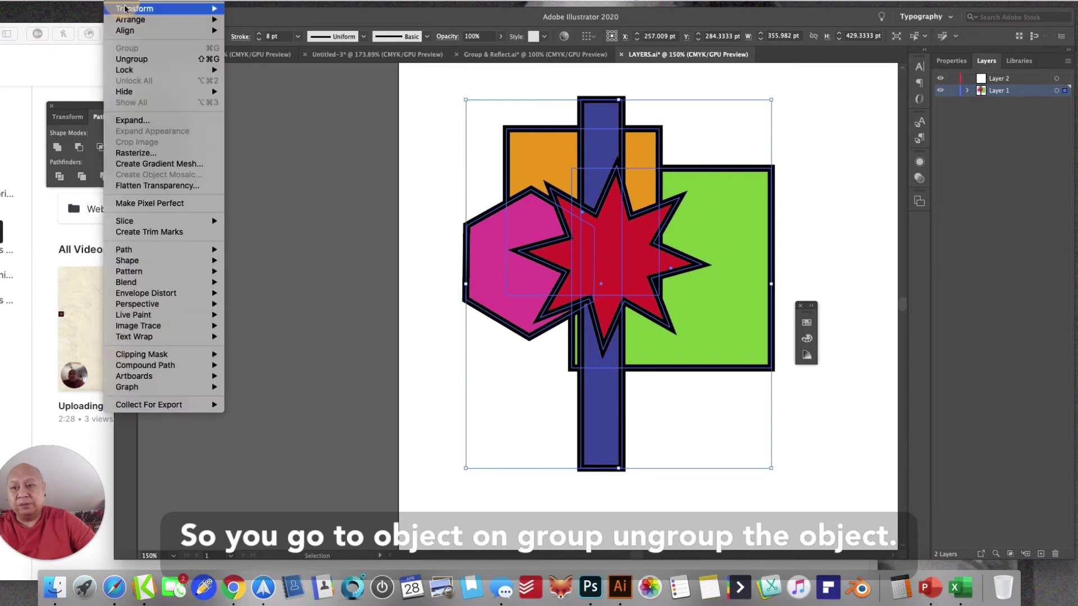
{"action": "left_click", "coordinate": [128, 53]}
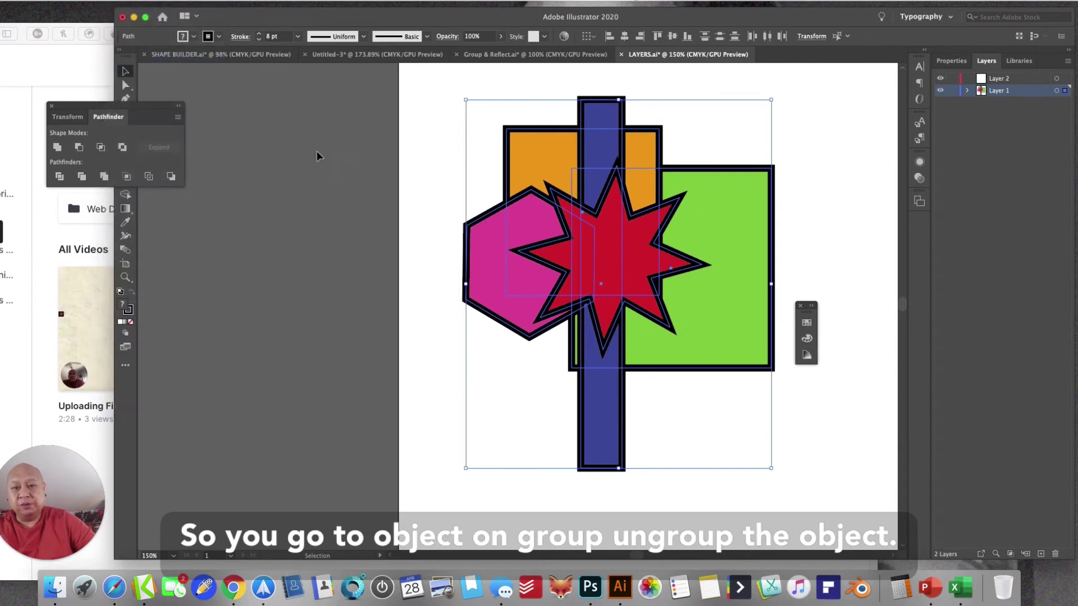
{"action": "left_click", "coordinate": [344, 205]}
{"action": "left_click", "coordinate": [631, 261]}
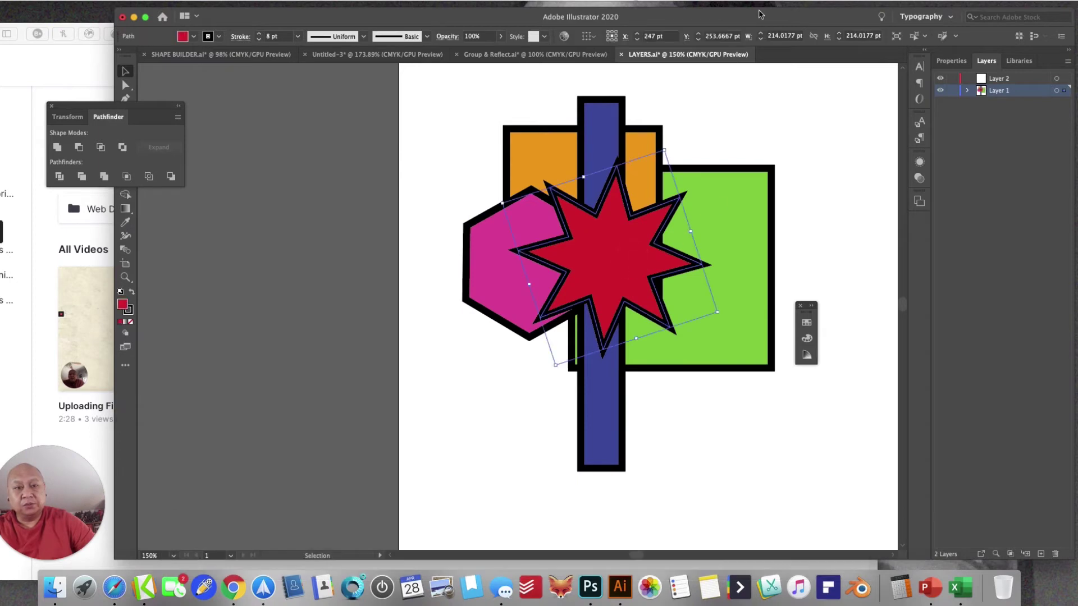
- Group all the shapes, try moving the group toward the artboard's left edge, and undo the move
{"action": "key", "text": "super+a"}
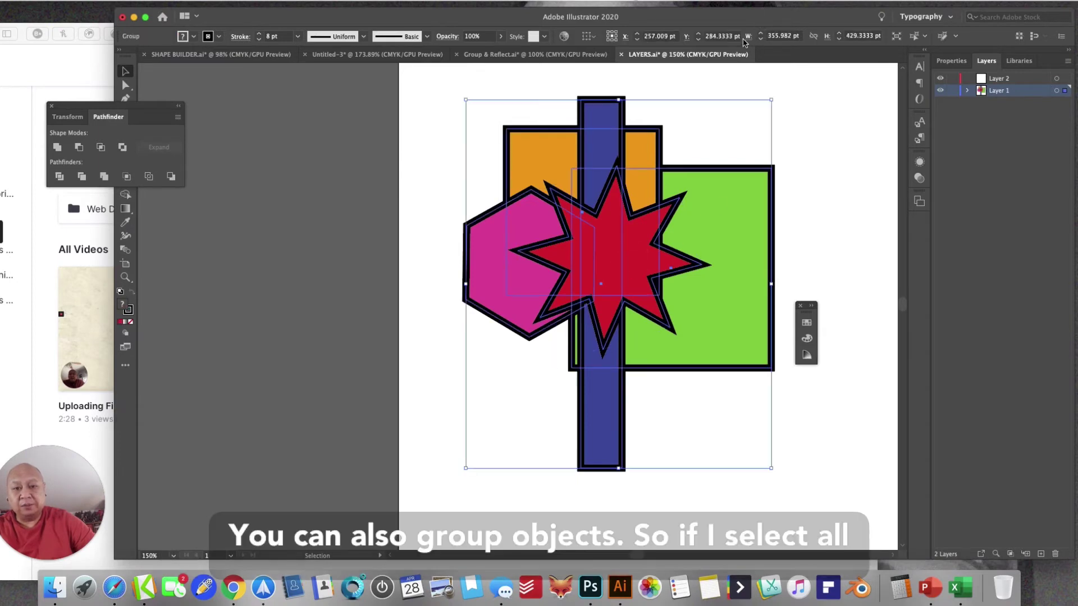
{"action": "left_click", "coordinate": [118, 1]}
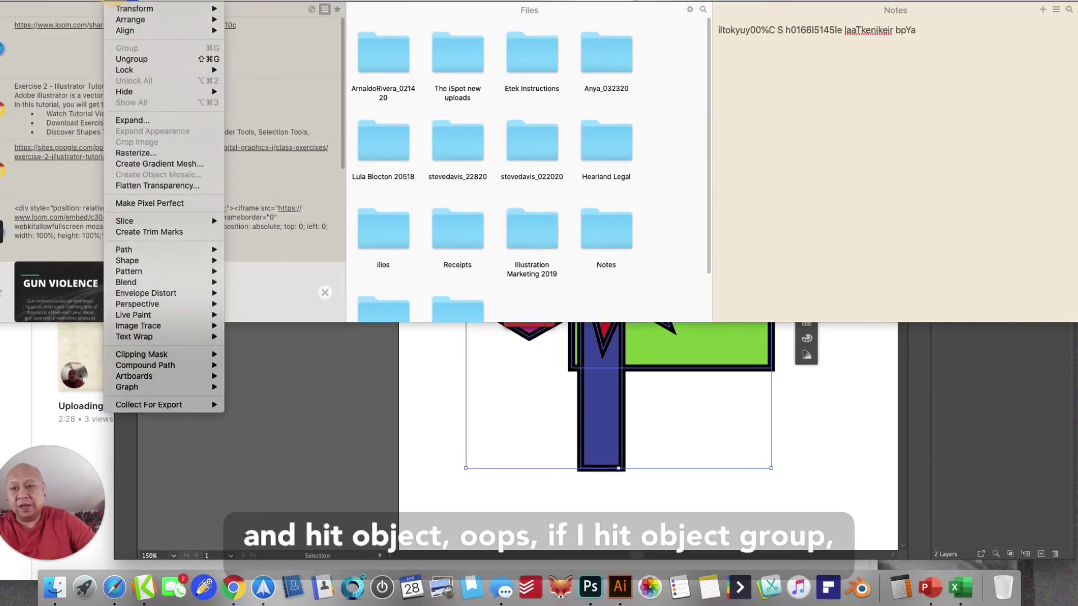
{"action": "left_click", "coordinate": [118, 1]}
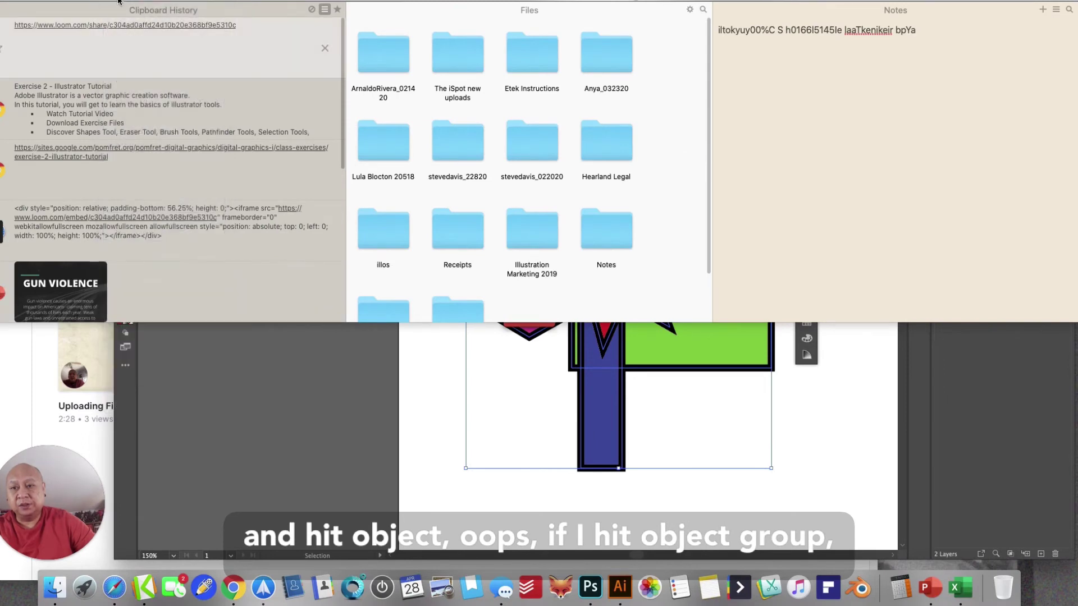
{"action": "left_click", "coordinate": [118, 1]}
{"action": "left_click", "coordinate": [124, 48]}
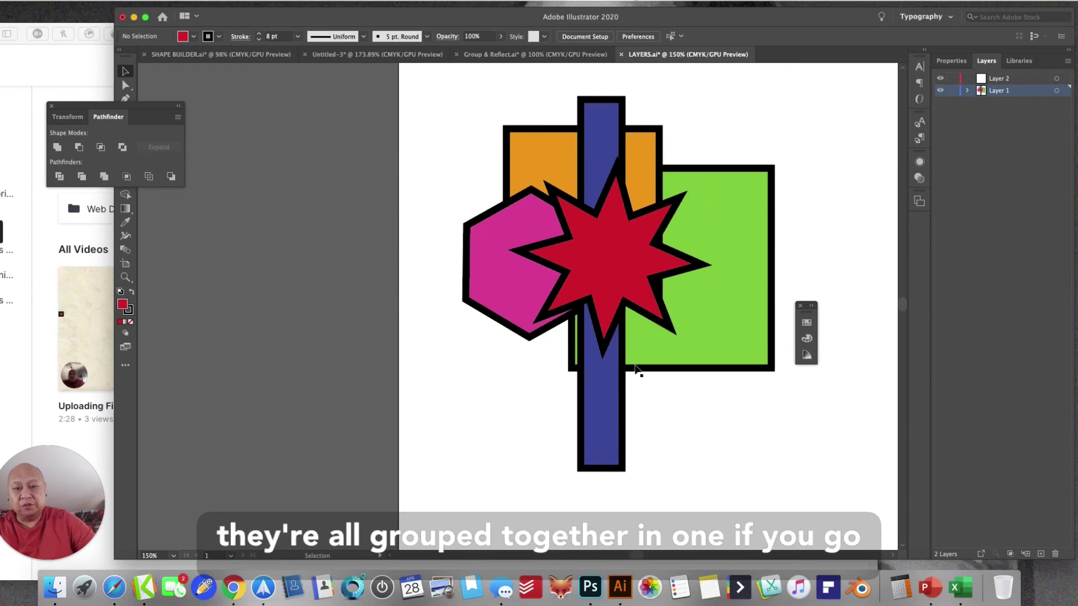
{"action": "left_click_drag", "start_coordinate": [679, 338], "coordinate": [479, 371]}
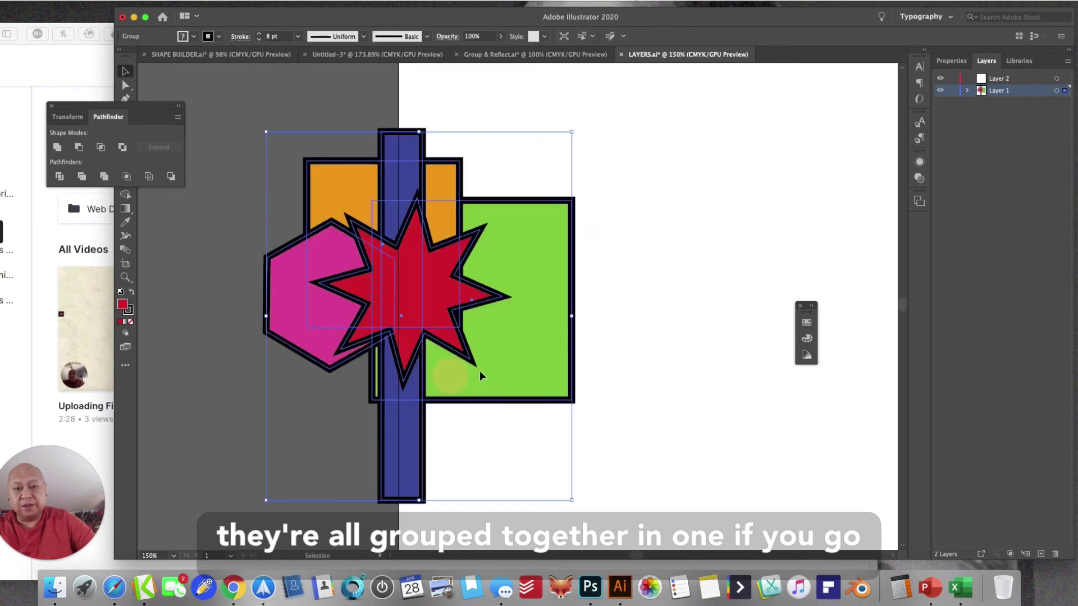
{"action": "key", "text": "super+z"}
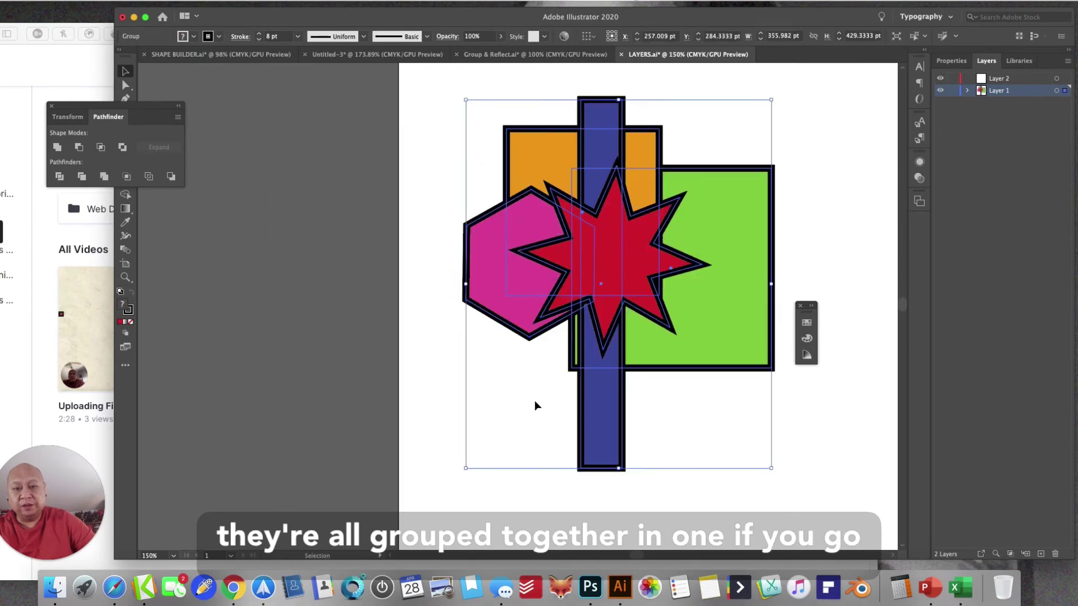
- Ungroup all the shapes, clear the selection, and shift the application window to the left
{"action": "left_click", "coordinate": [120, 5]}
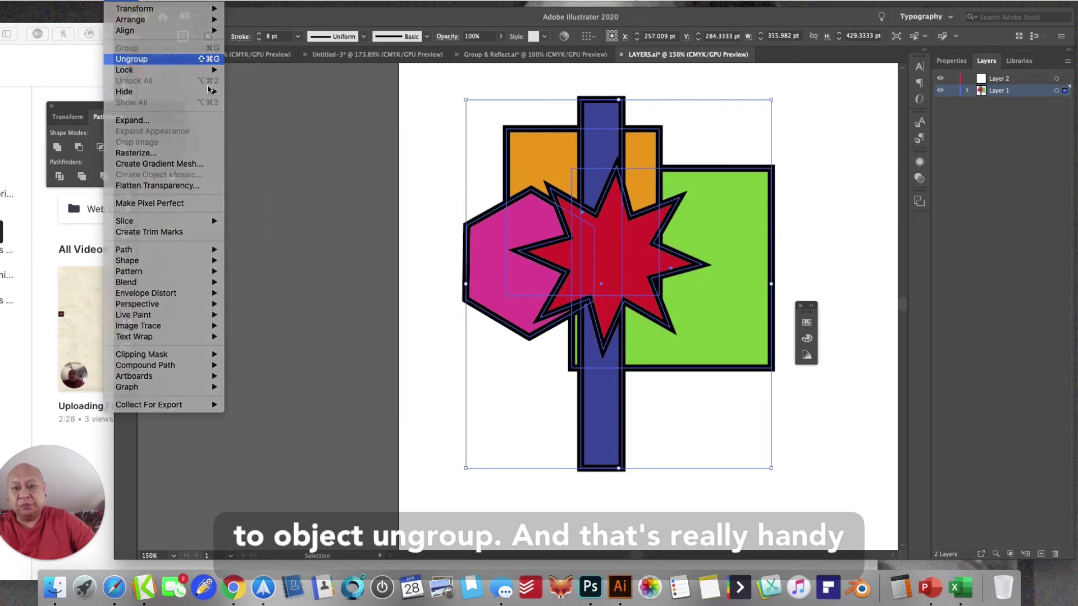
{"action": "left_click", "coordinate": [131, 59]}
{"action": "left_click", "coordinate": [516, 338]}
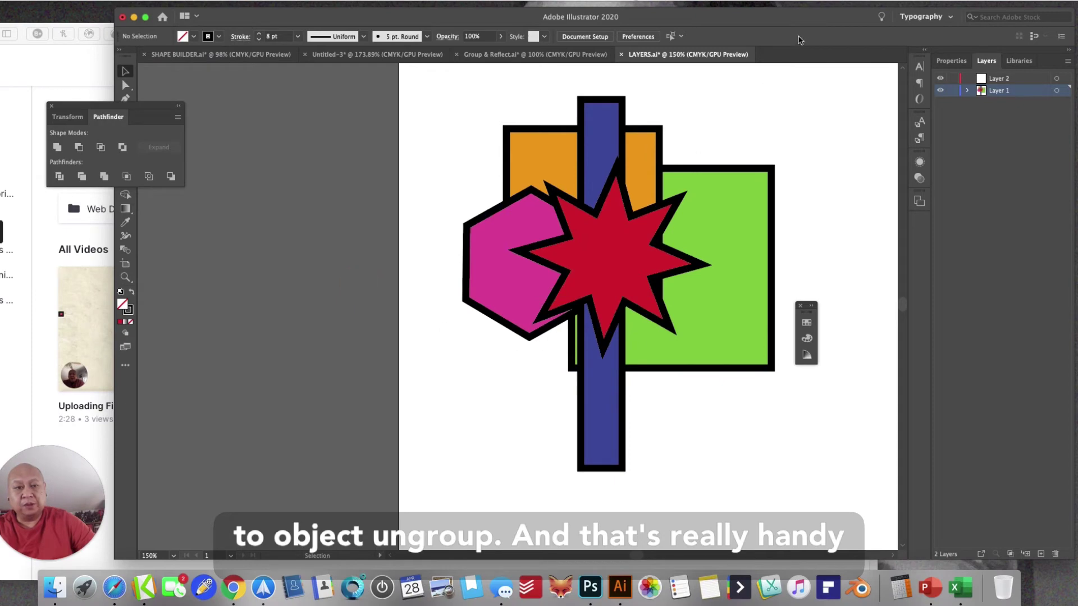
{"action": "left_click_drag", "start_coordinate": [813, 18], "coordinate": [698, 18]}
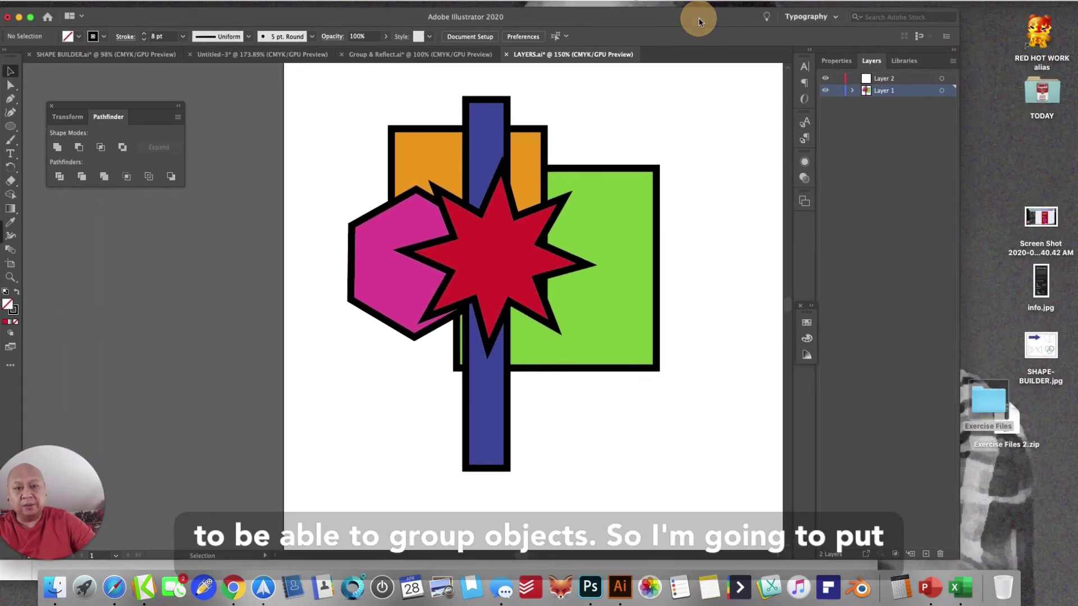
- Move the red star from Layer 1 to Layer 2 and toggle Layer 2's visibility off and on
{"action": "left_click", "coordinate": [484, 281]}
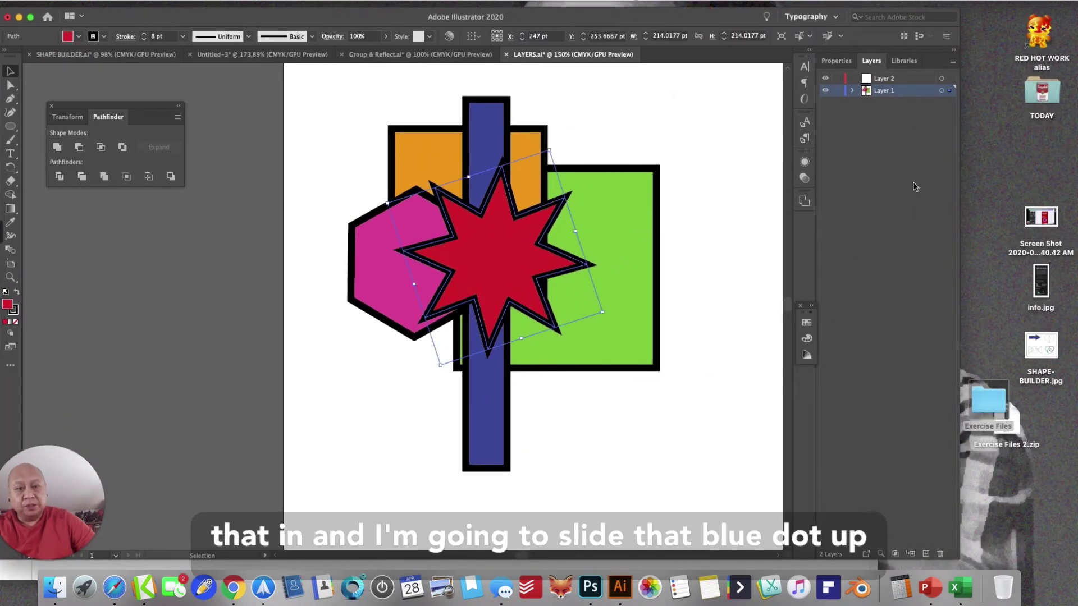
{"action": "left_click", "coordinate": [951, 91]}
{"action": "left_click_drag", "start_coordinate": [951, 91], "coordinate": [947, 82]}
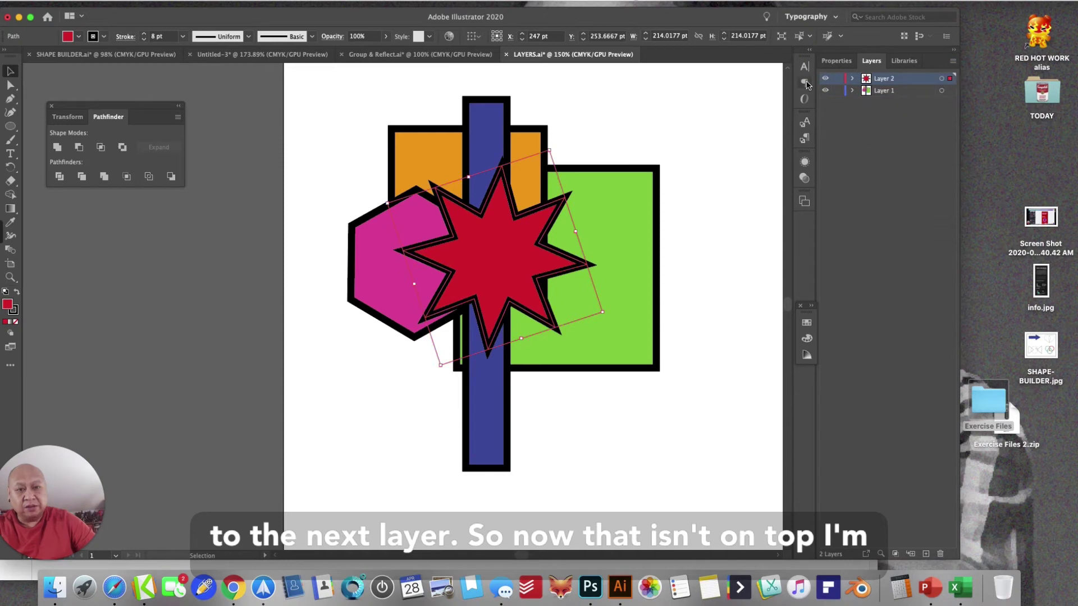
{"action": "left_click", "coordinate": [825, 78]}
{"action": "left_click", "coordinate": [825, 78]}
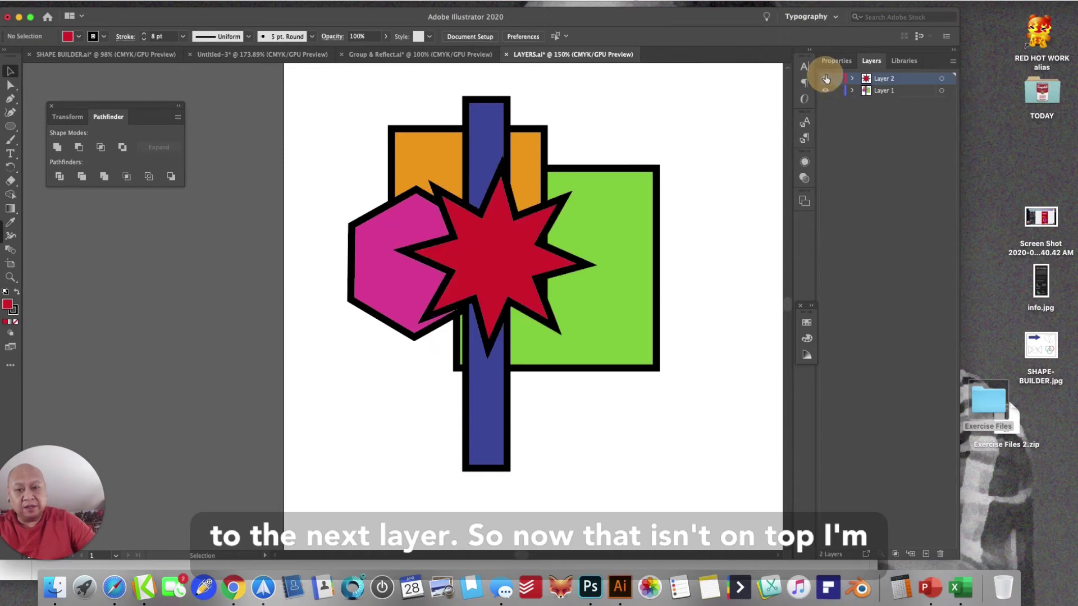
- Add a layer directly above Layer 1, move the tall blue rectangle onto it, and toggle that layer's visibility off and on
{"action": "left_click", "coordinate": [881, 91]}
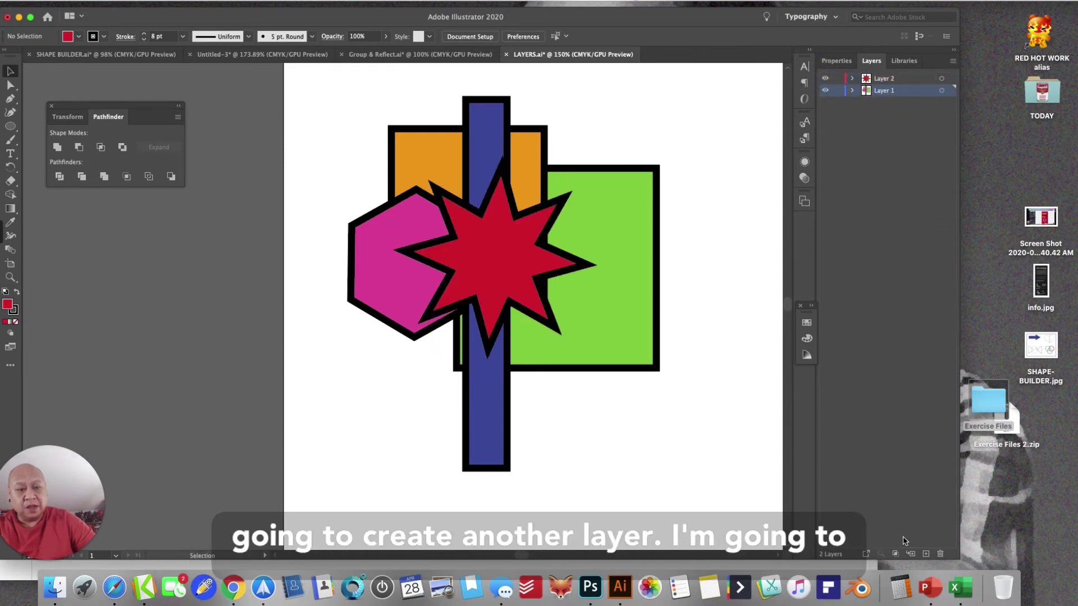
{"action": "left_click", "coordinate": [925, 554]}
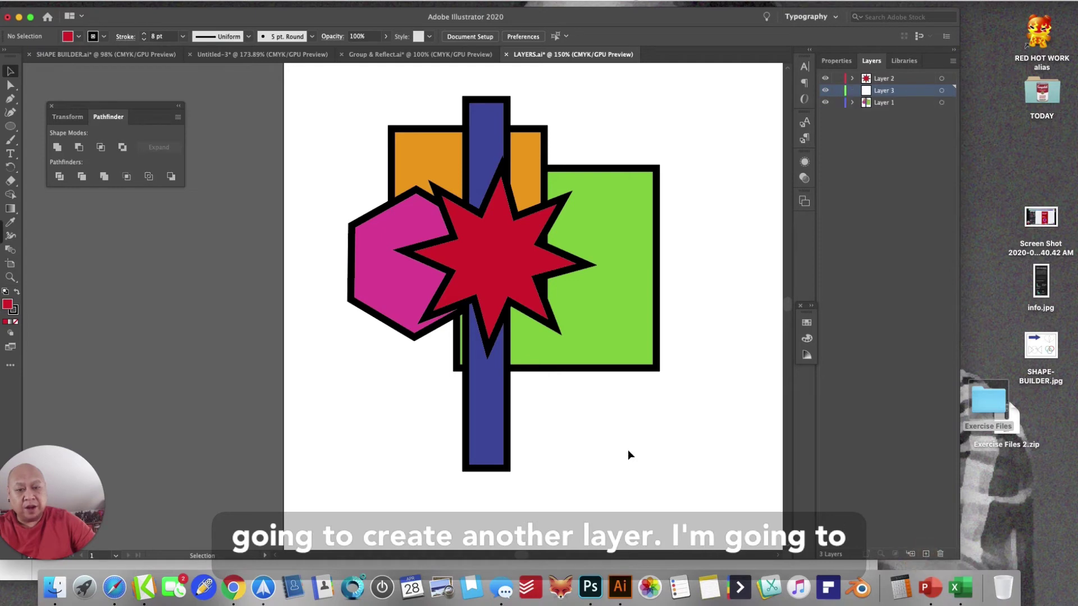
{"action": "left_click", "coordinate": [497, 420]}
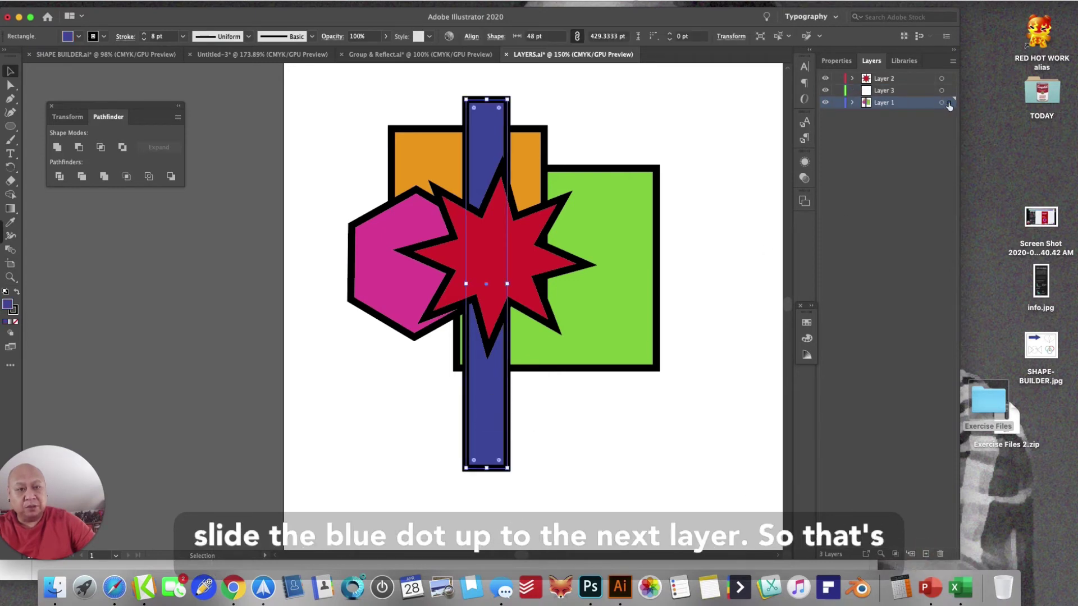
{"action": "left_click_drag", "start_coordinate": [948, 105], "coordinate": [948, 96]}
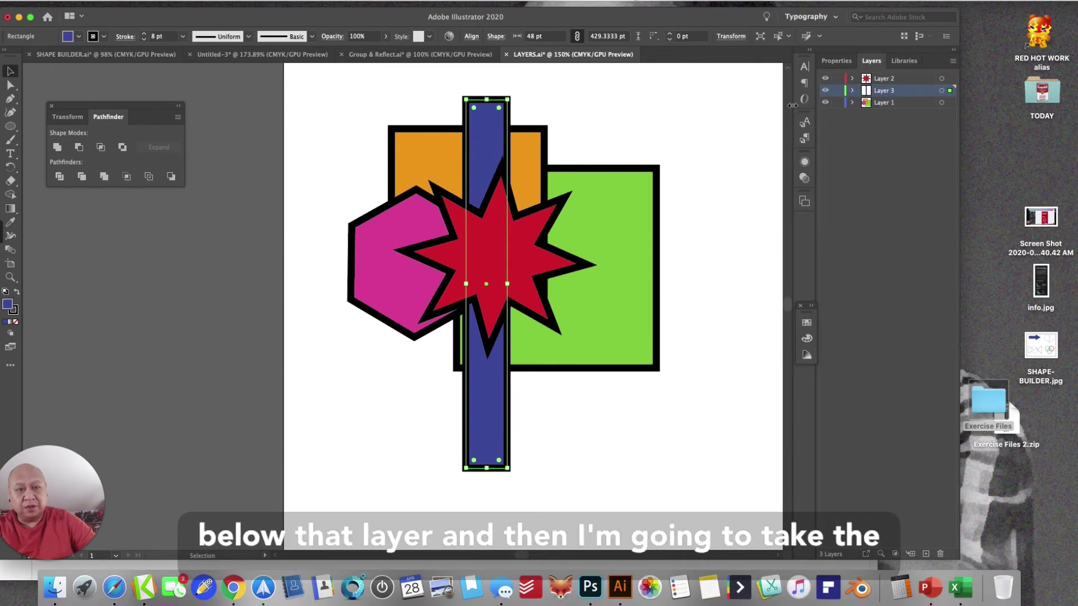
{"action": "left_click", "coordinate": [826, 92]}
{"action": "left_click", "coordinate": [826, 93]}
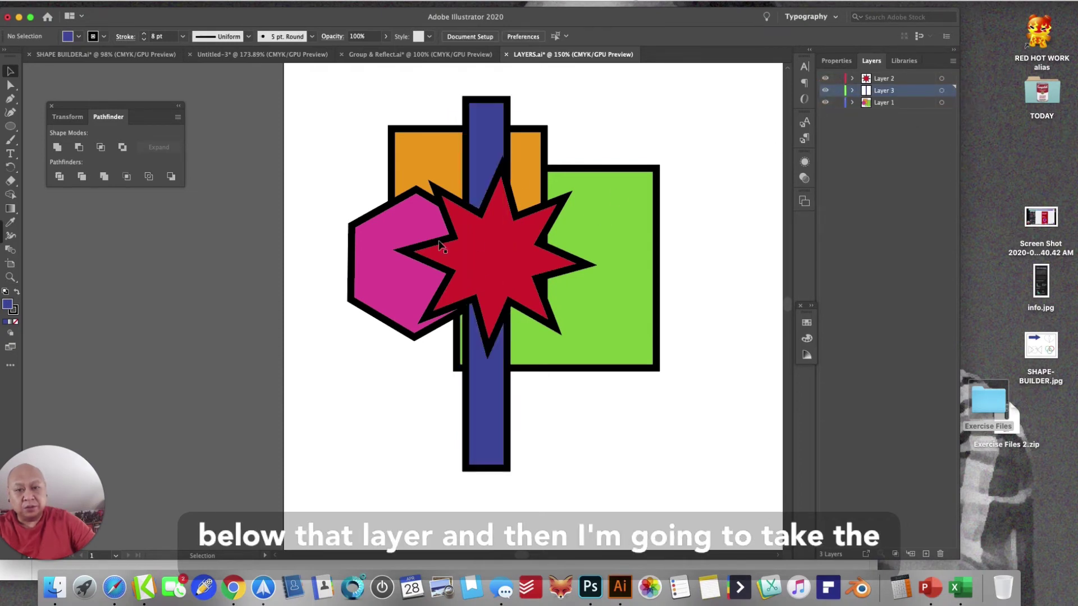
- Move the pink hexagon onto another new layer above Layer 1 and toggle that layer's visibility off and on
{"action": "left_click", "coordinate": [385, 290]}
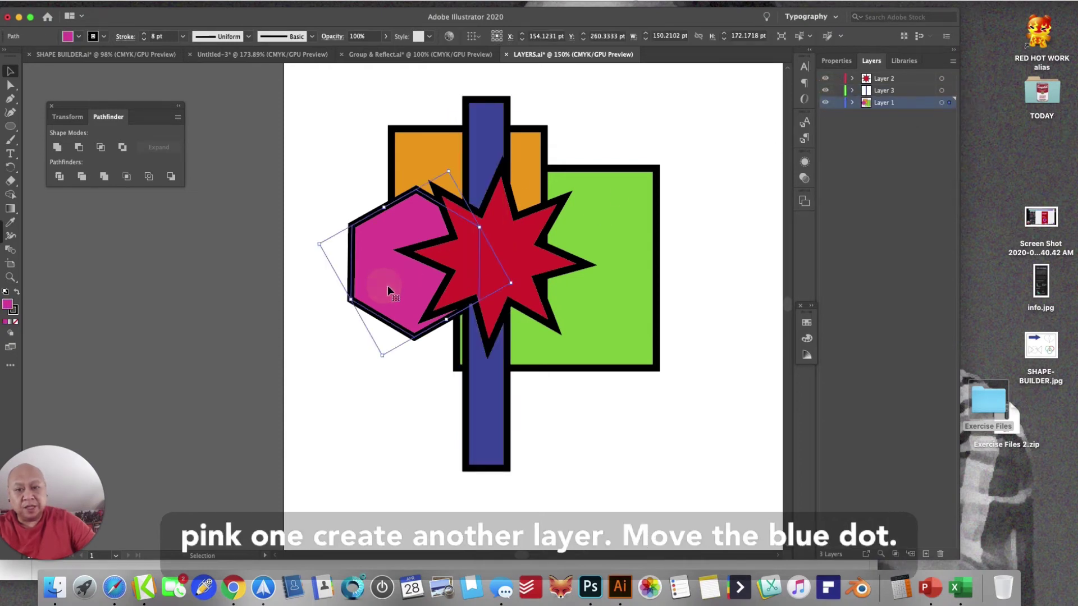
{"action": "left_click", "coordinate": [925, 554]}
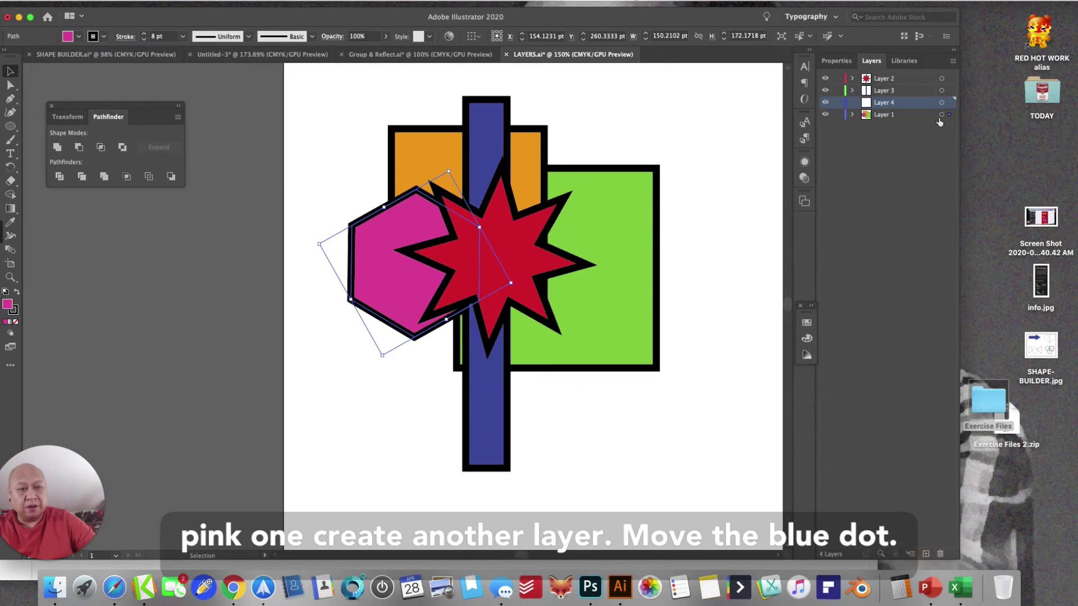
{"action": "left_click_drag", "start_coordinate": [948, 118], "coordinate": [949, 102]}
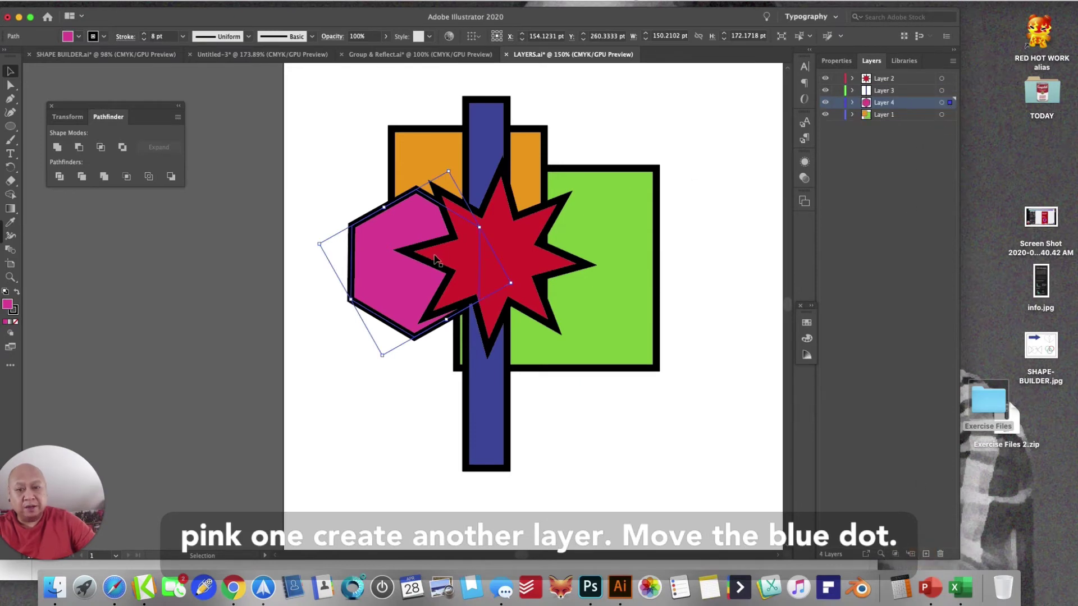
{"action": "left_click", "coordinate": [400, 281]}
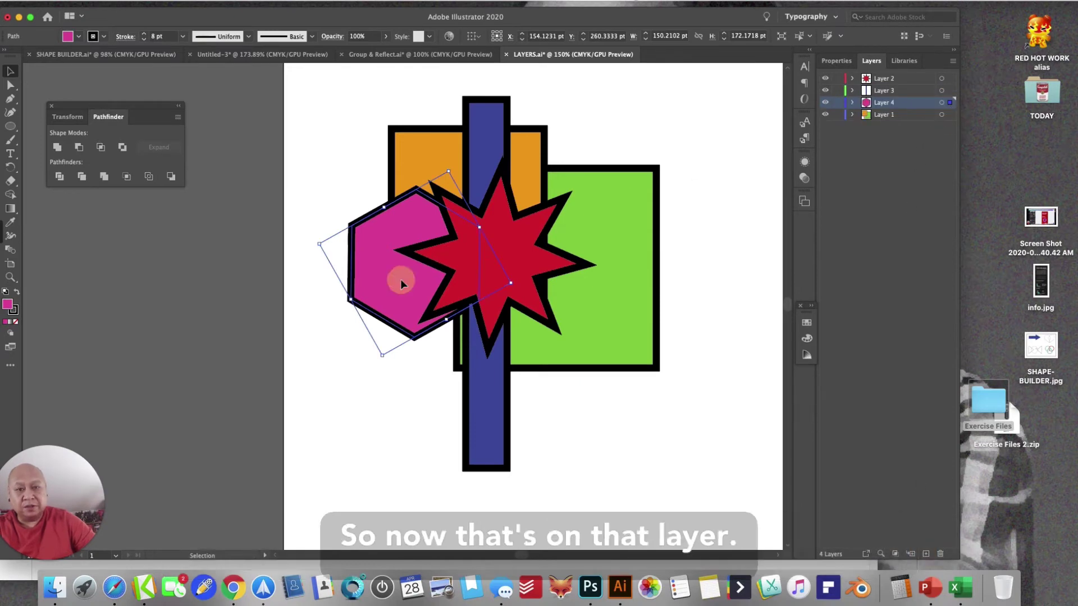
{"action": "left_click", "coordinate": [823, 103]}
{"action": "left_click", "coordinate": [824, 103]}
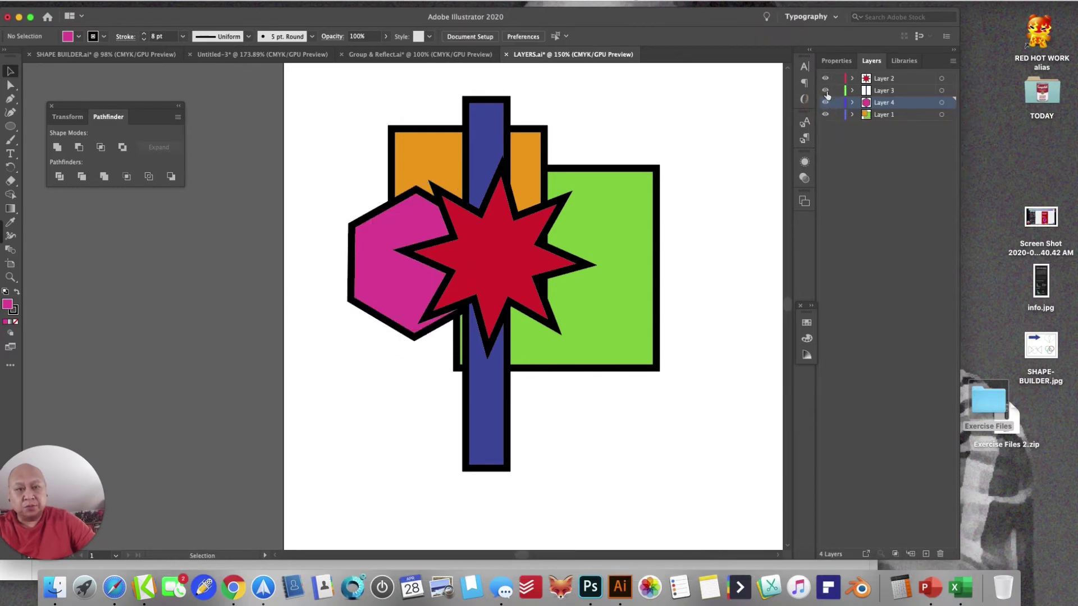
- Create a new layer above Layer 1 and move the orange rectangle onto it
{"action": "left_click", "coordinate": [529, 204]}
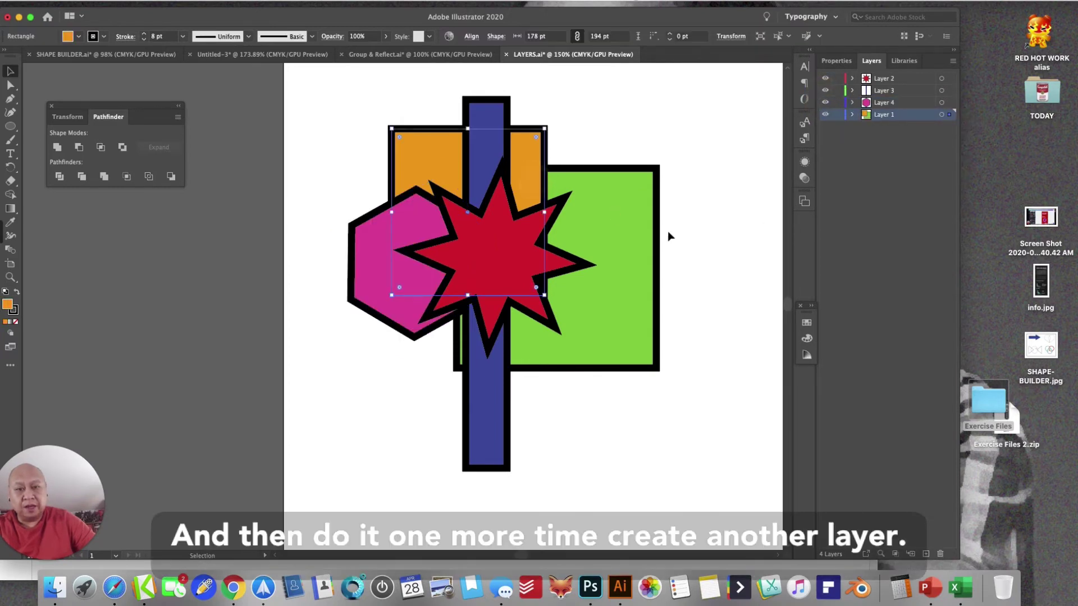
{"action": "left_click", "coordinate": [926, 554]}
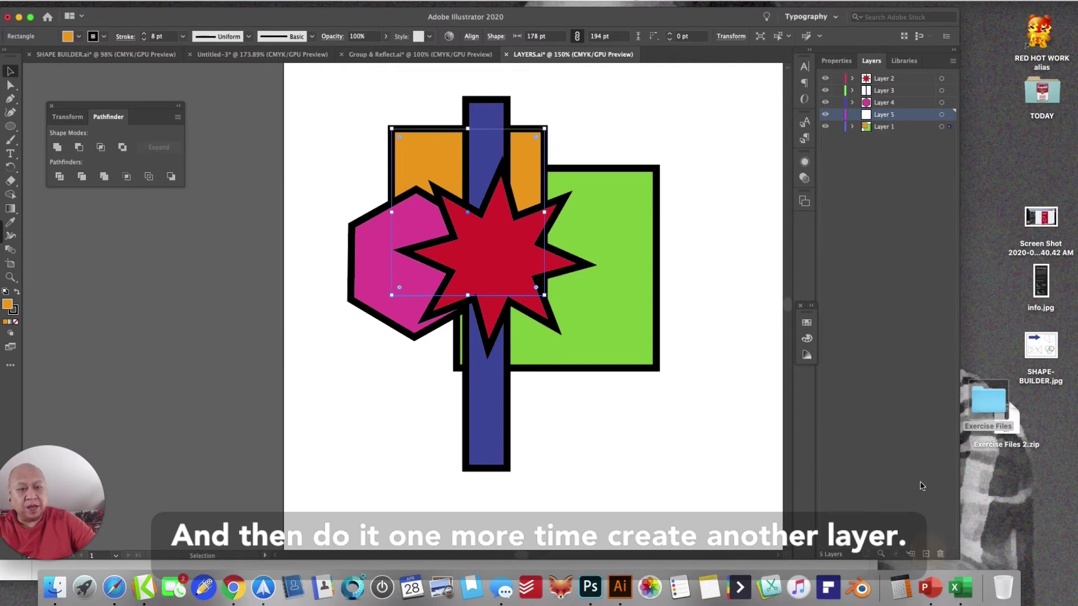
{"action": "left_click_drag", "start_coordinate": [948, 127], "coordinate": [950, 115]}
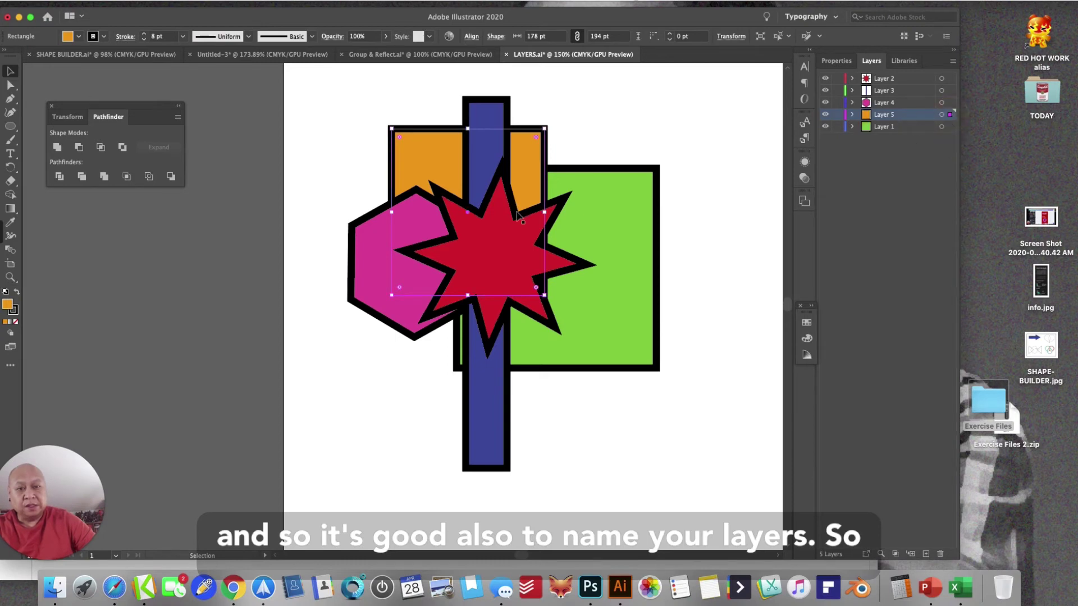
- Rename the orange rectangle's layer as square
{"action": "double_click", "coordinate": [890, 115]}
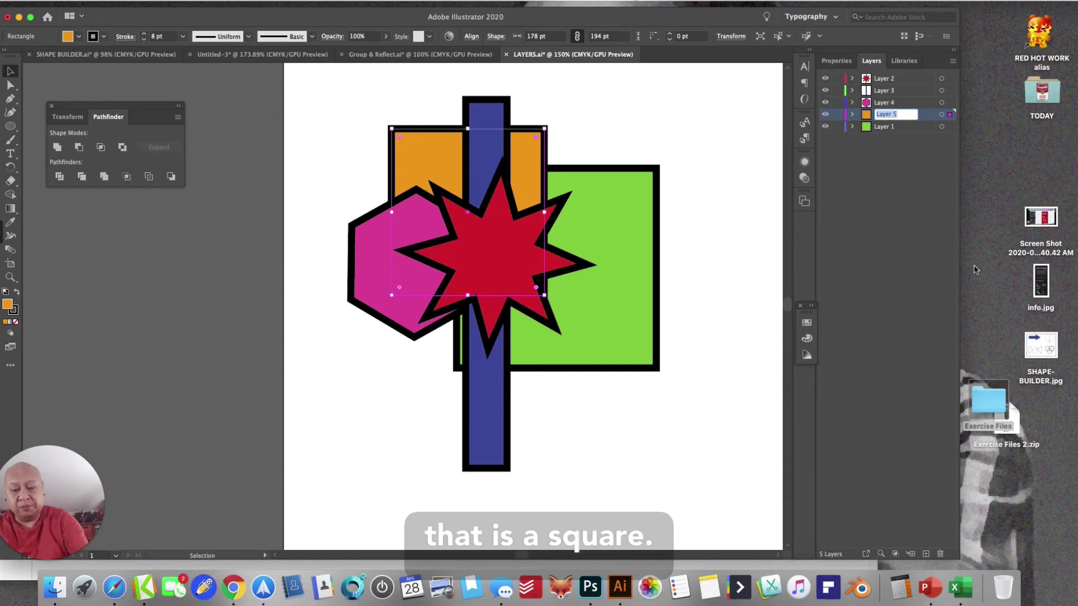
{"action": "type", "text": "square"}
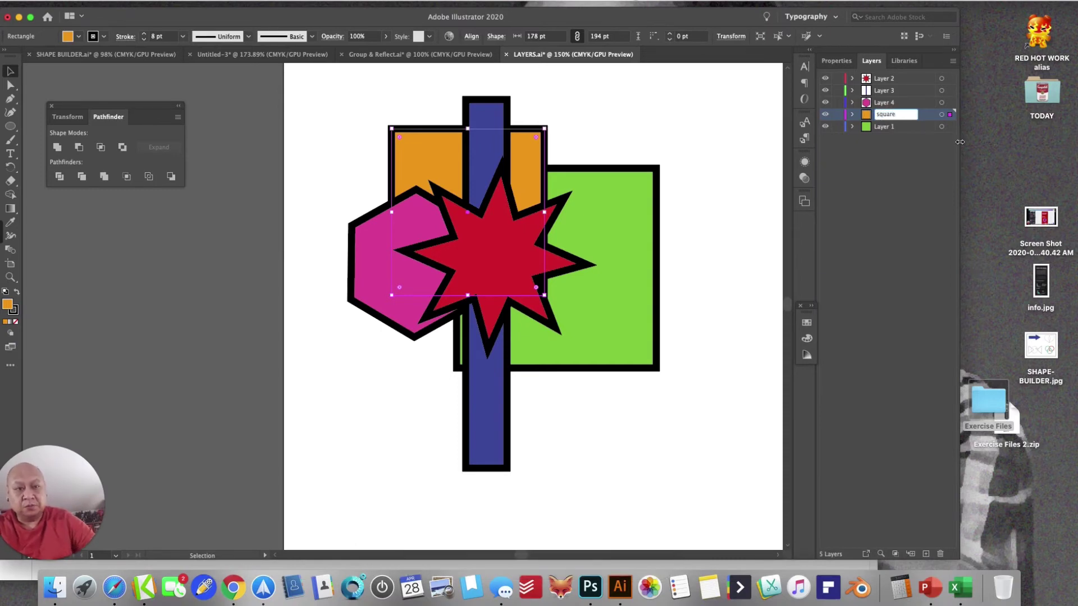
{"action": "left_click", "coordinate": [905, 103]}
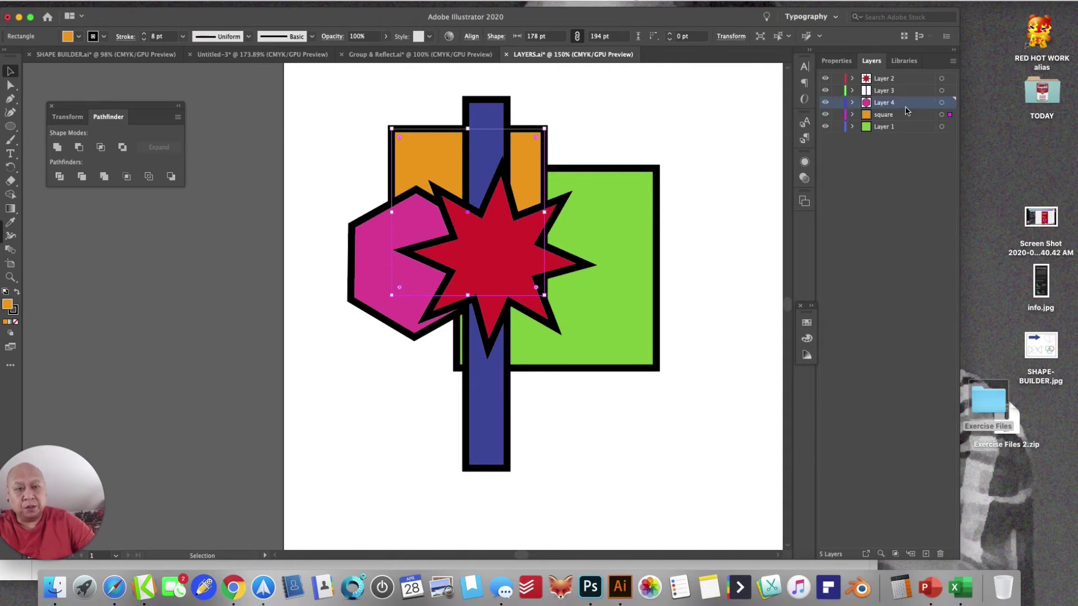
- Rename the pink hexagon's layer as polygon in its layer options
{"action": "double_click", "coordinate": [872, 104]}
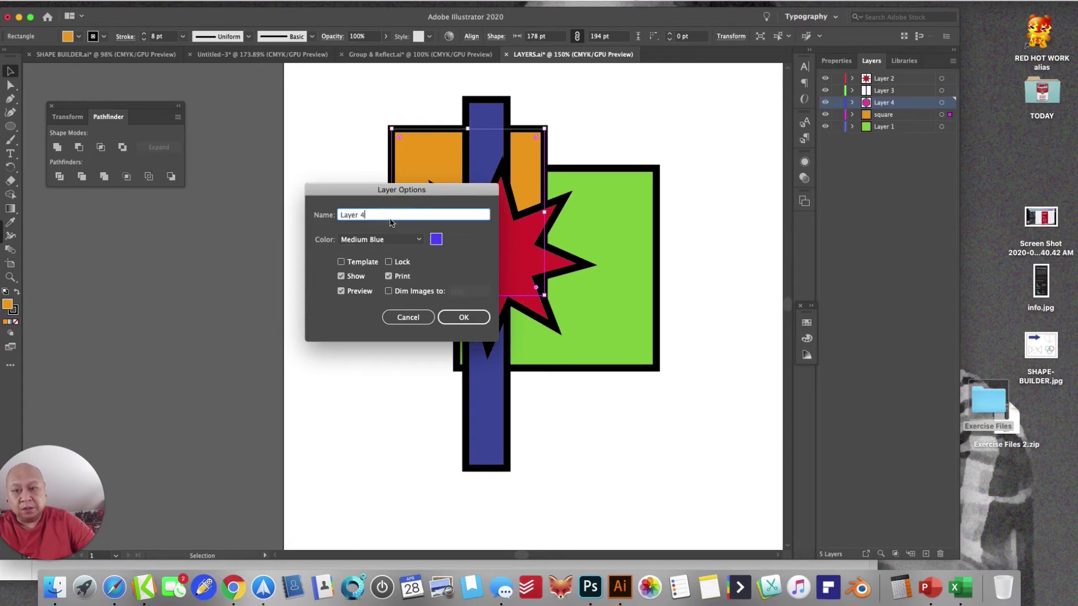
{"action": "type", "text": "pol"}
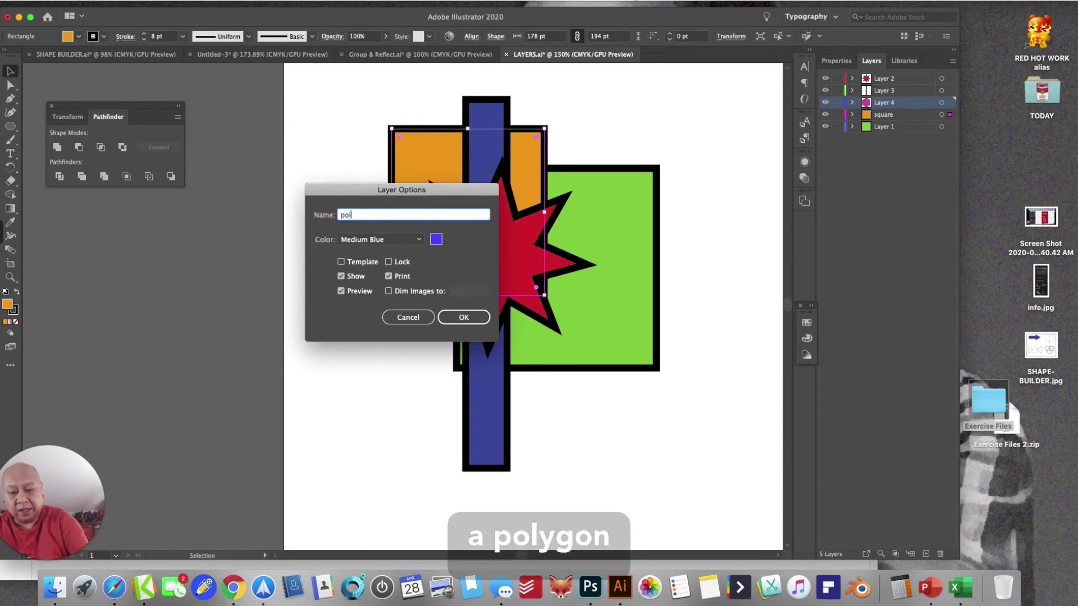
{"action": "type", "text": "ygon"}
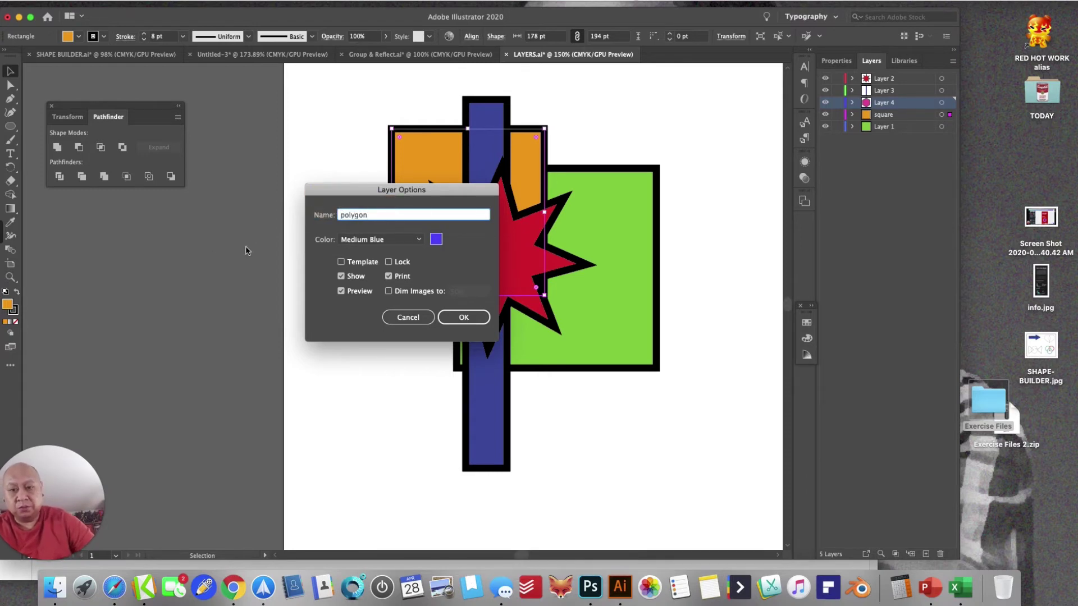
{"action": "left_click", "coordinate": [455, 316]}
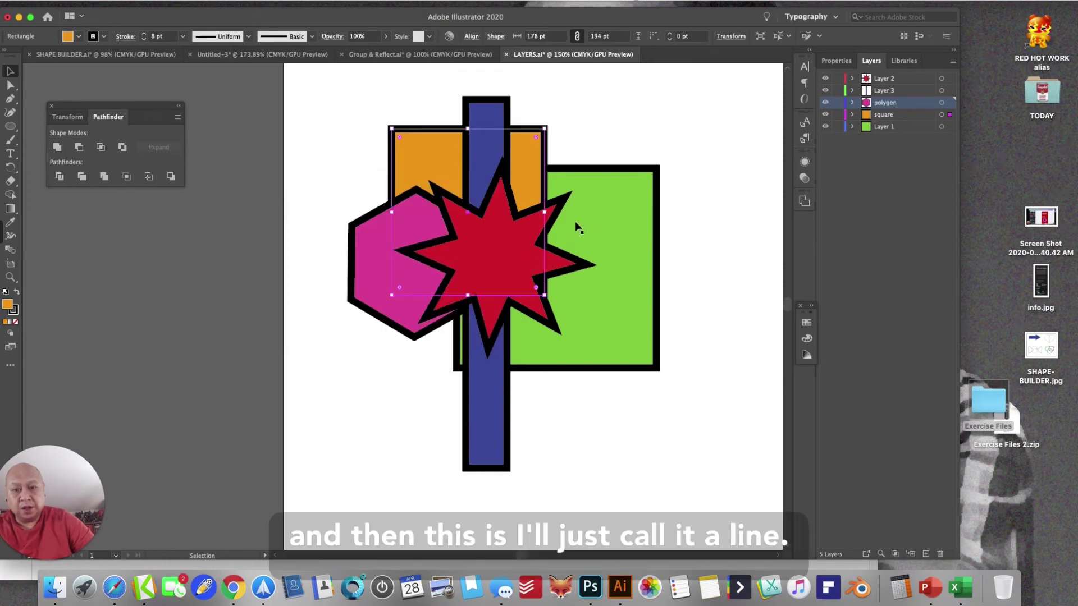
- Rename the blue bar's layer as line
{"action": "left_click", "coordinate": [887, 90]}
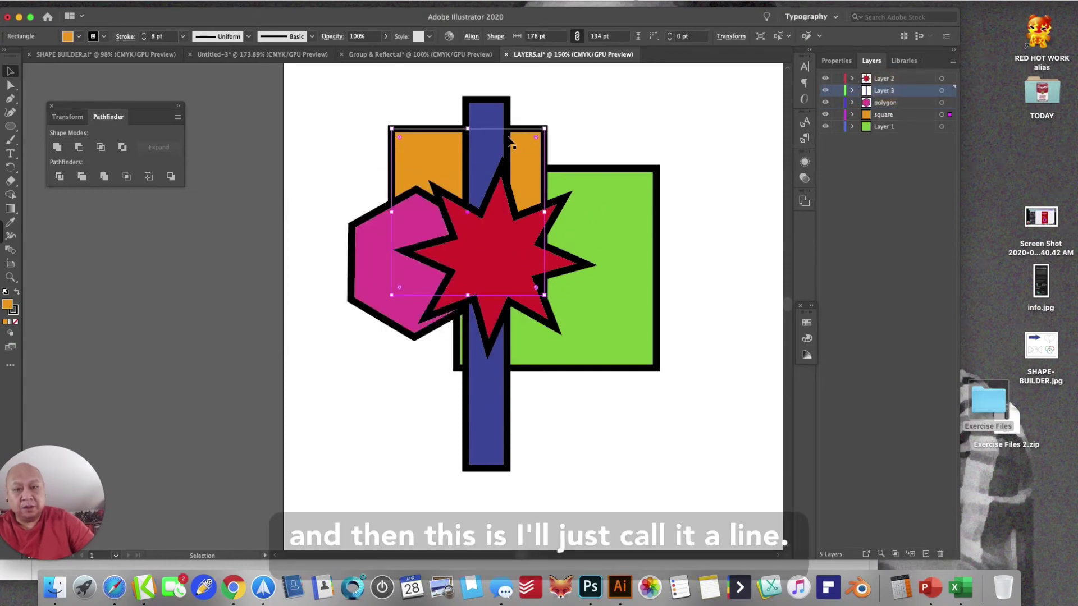
{"action": "left_click", "coordinate": [484, 151]}
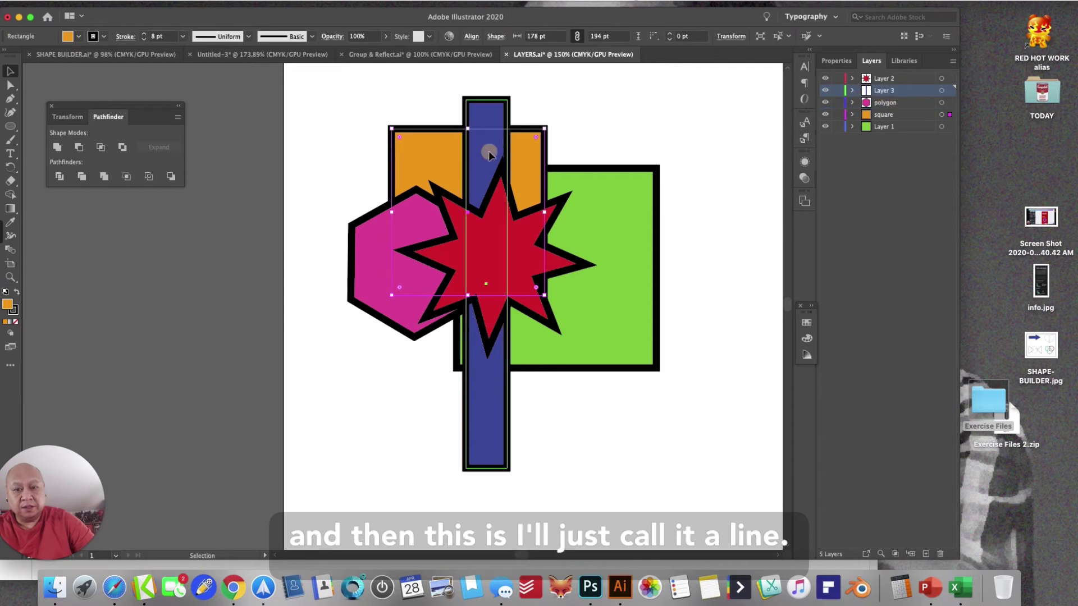
{"action": "double_click", "coordinate": [898, 90]}
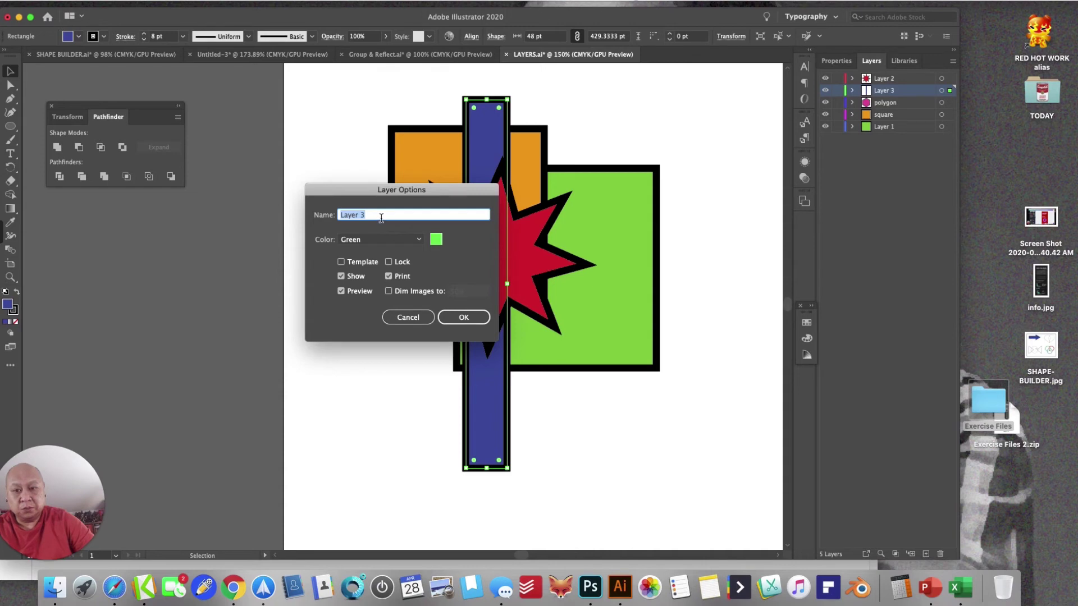
{"action": "type", "text": "line"}
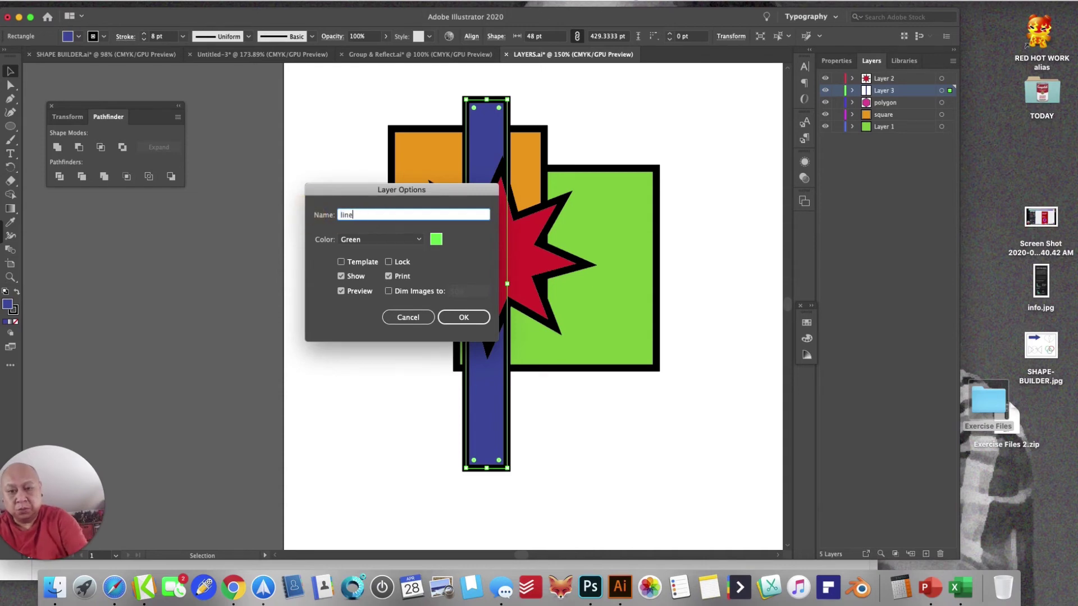
{"action": "key", "text": "Return"}
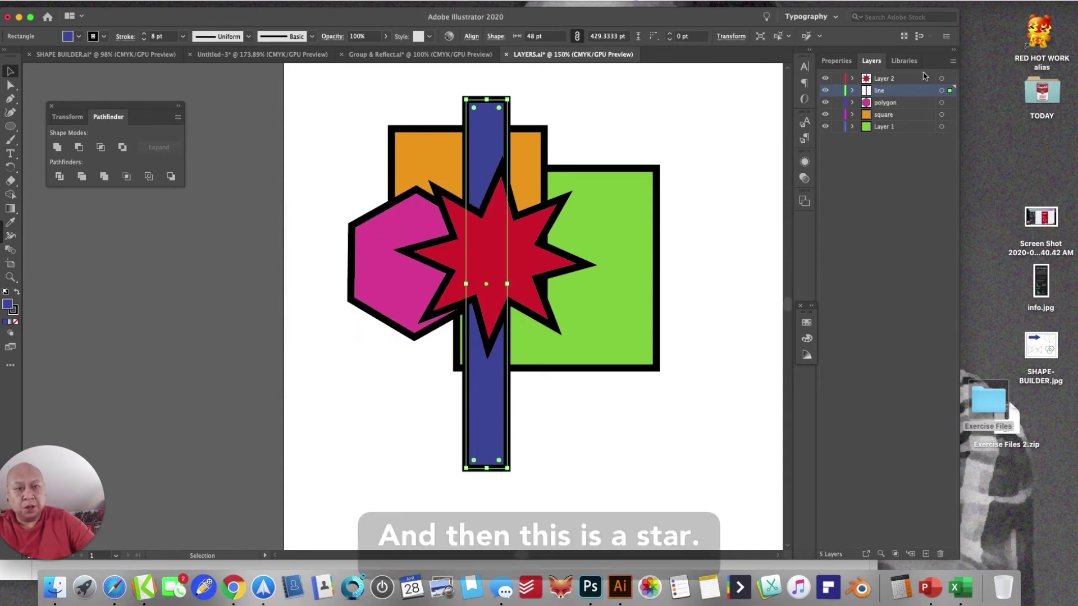
- Rename the red star's layer as star in its layer options
{"action": "double_click", "coordinate": [902, 79]}
{"action": "left_click", "coordinate": [374, 213]}
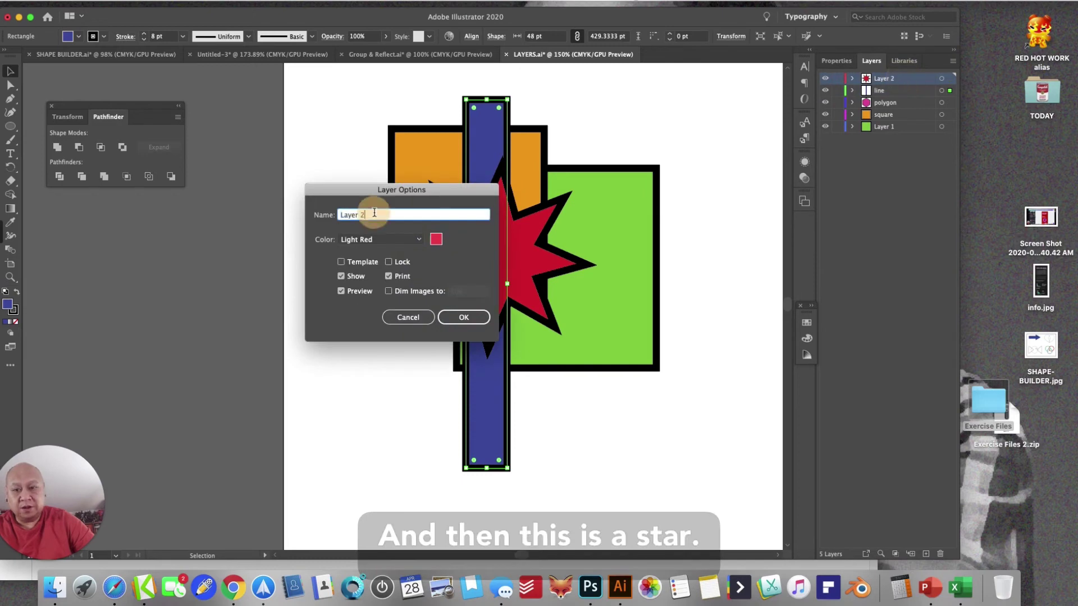
{"action": "left_click", "coordinate": [238, 207]}
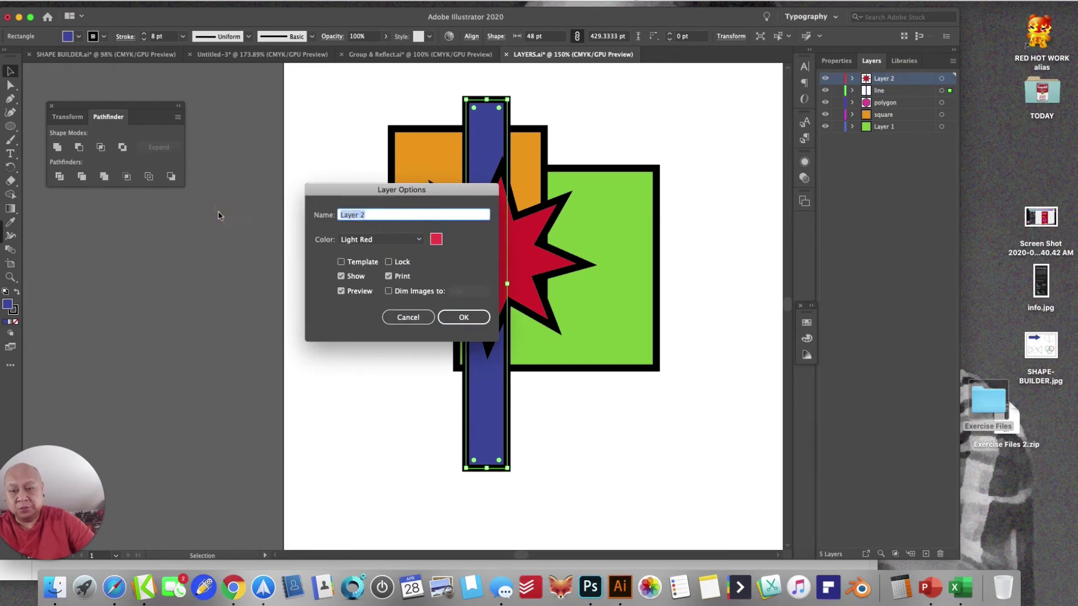
{"action": "type", "text": "star"}
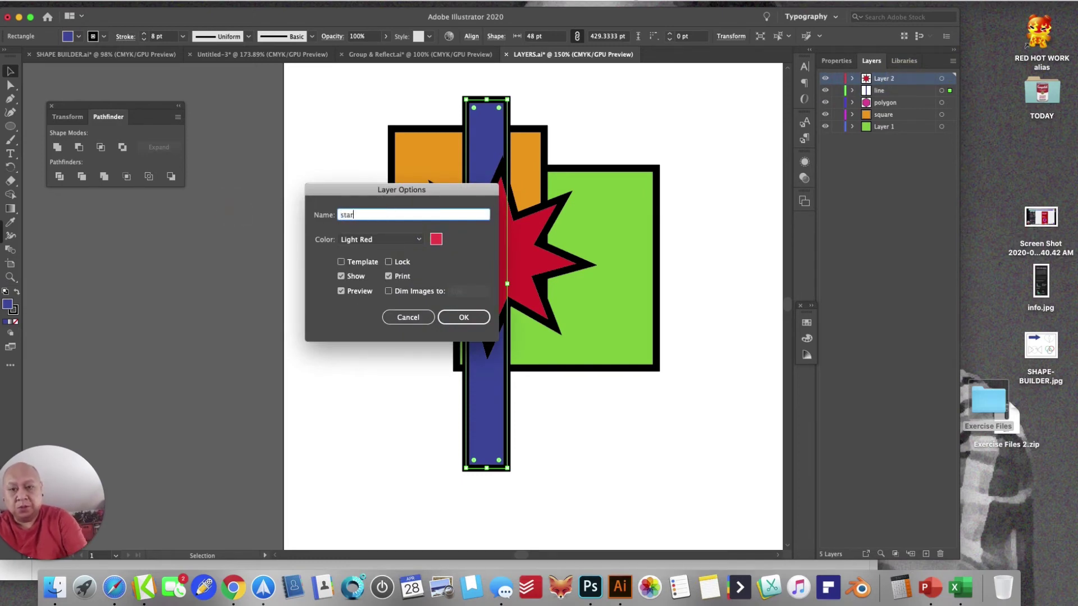
{"action": "left_click", "coordinate": [463, 318]}
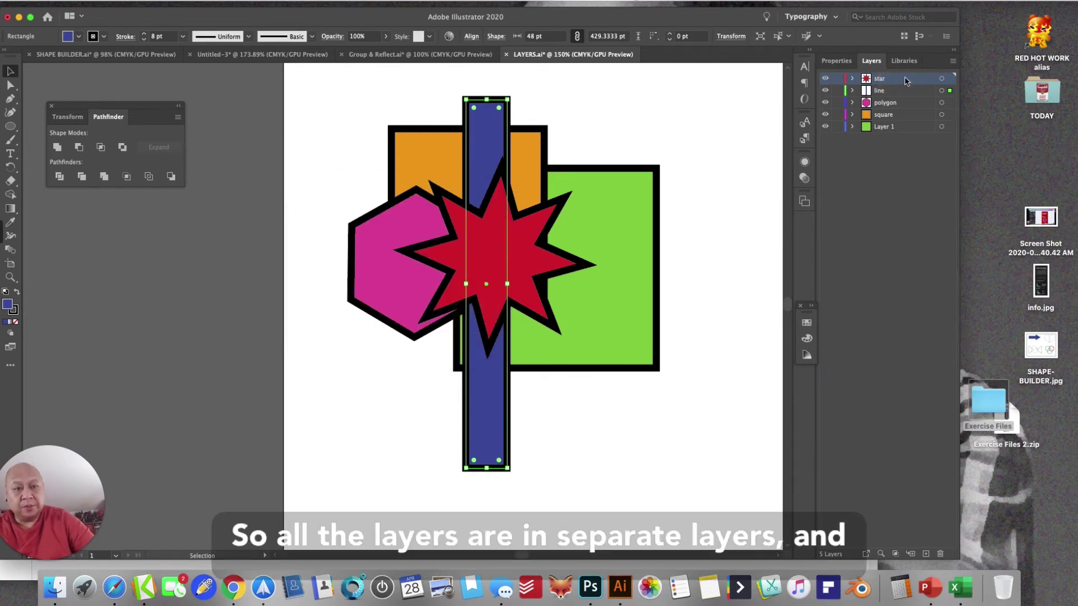
- Reorder the layers from front to back as polygon, line, square, Layer 1, star
{"action": "mouse_move", "coordinate": [905, 81]}
{"action": "left_mouse_down"}
{"action": "mouse_move", "coordinate": [905, 111]}
{"action": "mouse_move", "coordinate": [909, 79]}
{"action": "left_mouse_up"}
{"action": "left_click", "coordinate": [903, 94]}
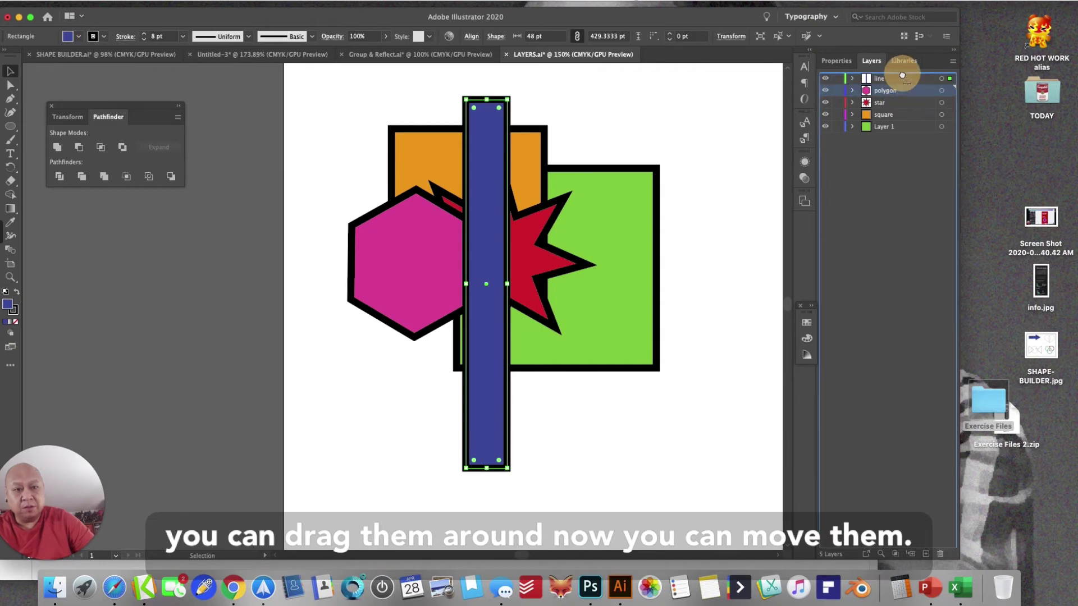
{"action": "mouse_move", "coordinate": [904, 116]}
{"action": "left_mouse_down"}
{"action": "mouse_move", "coordinate": [904, 101]}
{"action": "mouse_move", "coordinate": [901, 125]}
{"action": "mouse_move", "coordinate": [904, 104]}
{"action": "left_mouse_up"}
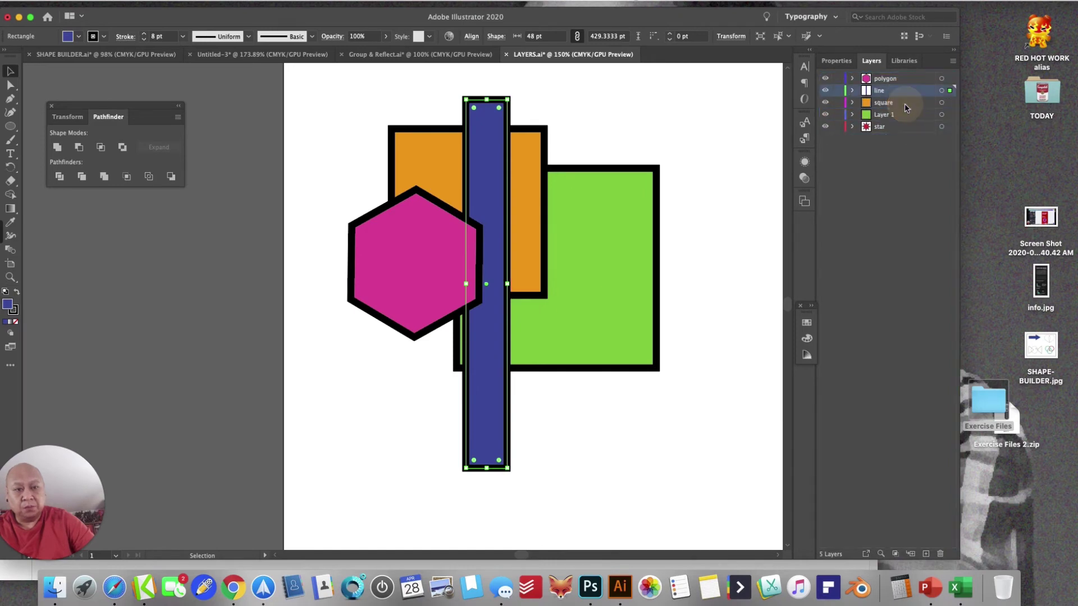
- Select SHAPE BUILDER.ai in the Exercise Files folder and switch to its open document in Illustrator, moving the window up
{"action": "left_click", "coordinate": [374, 25]}
{"action": "left_click_drag", "start_coordinate": [374, 25], "coordinate": [444, 197]}
{"action": "left_click", "coordinate": [418, 84]}
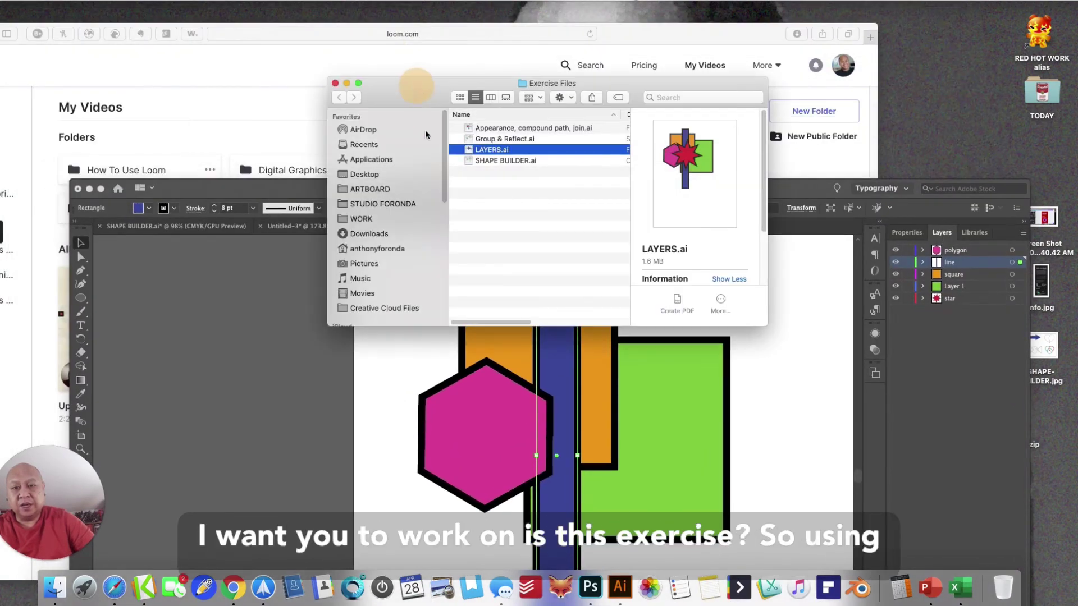
{"action": "left_click", "coordinate": [493, 162]}
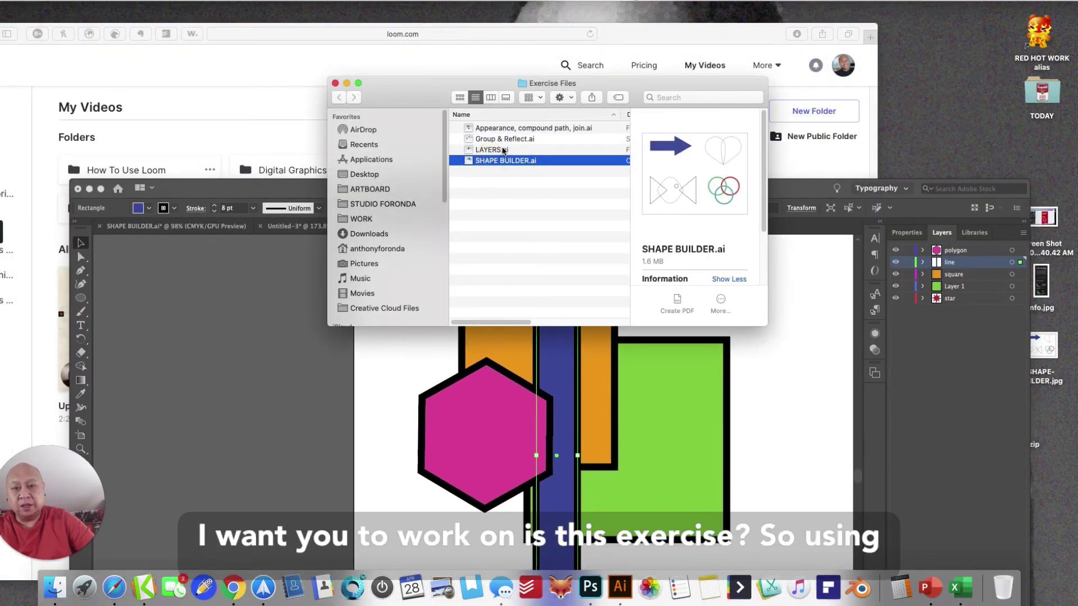
{"action": "left_click", "coordinate": [271, 232]}
{"action": "left_click", "coordinate": [197, 229]}
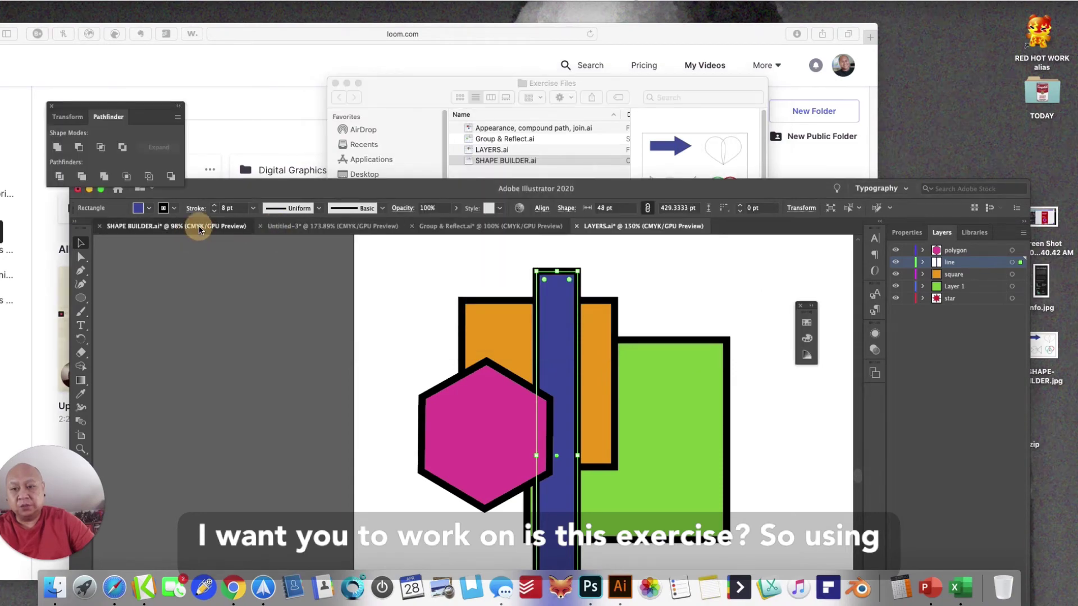
{"action": "left_click_drag", "start_coordinate": [346, 187], "coordinate": [369, 4]}
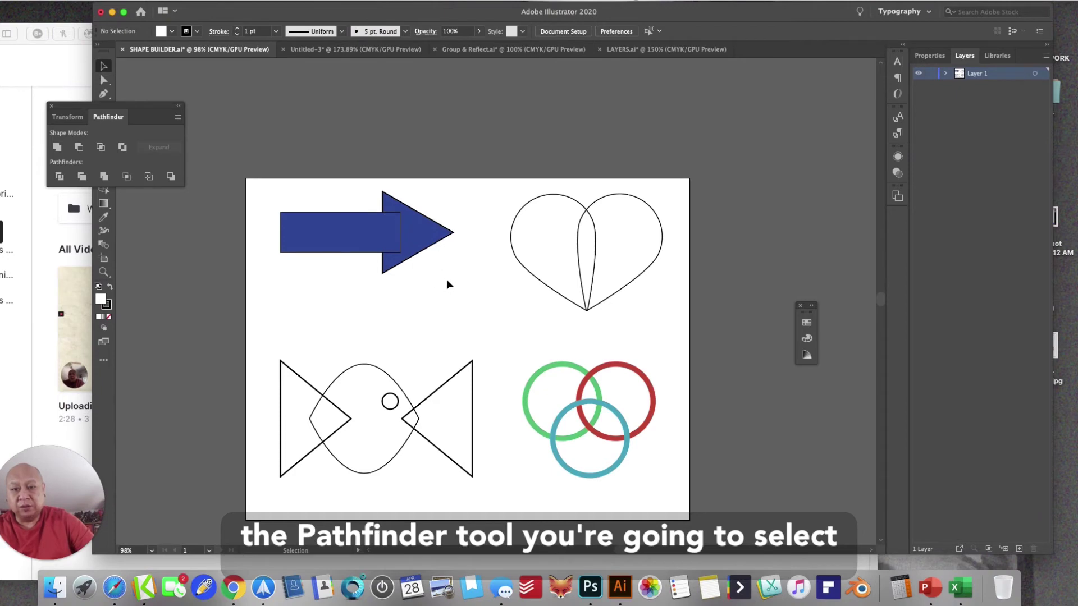
- Unite the blue rectangle and triangle into a single arrow shape with Pathfinder
{"action": "left_click", "coordinate": [422, 233]}
{"action": "left_click", "coordinate": [344, 231], "text": "shift"}
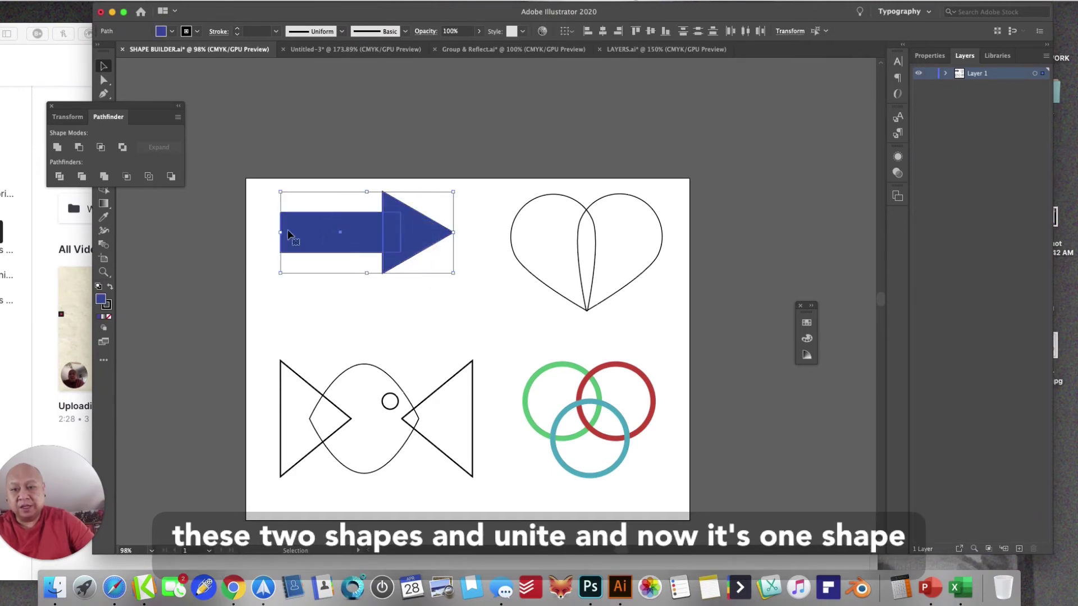
{"action": "left_click", "coordinate": [56, 147]}
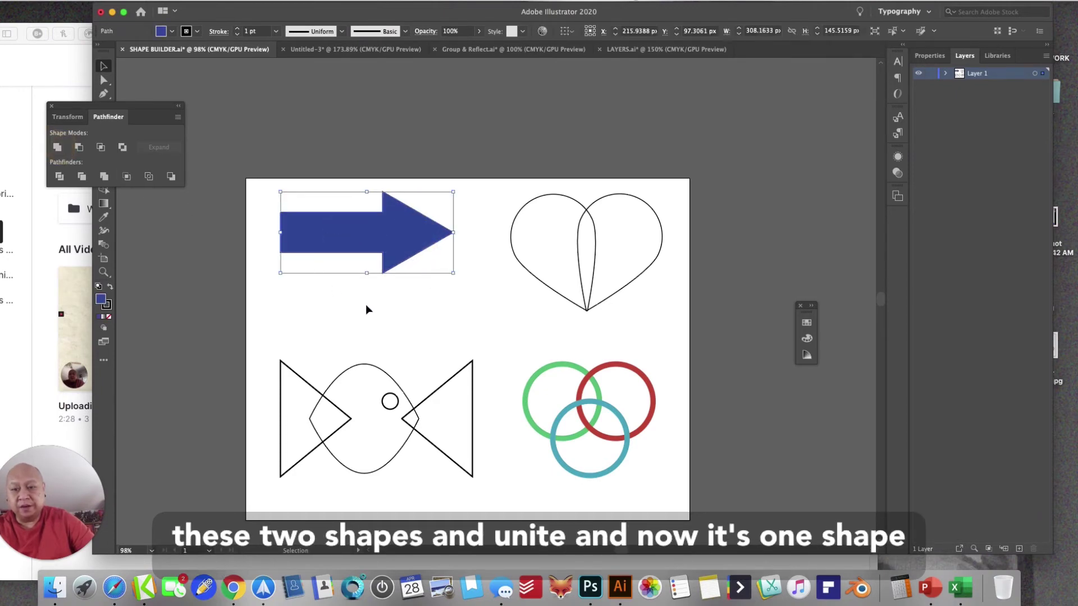
{"action": "left_click", "coordinate": [385, 284]}
{"action": "left_click", "coordinate": [393, 252]}
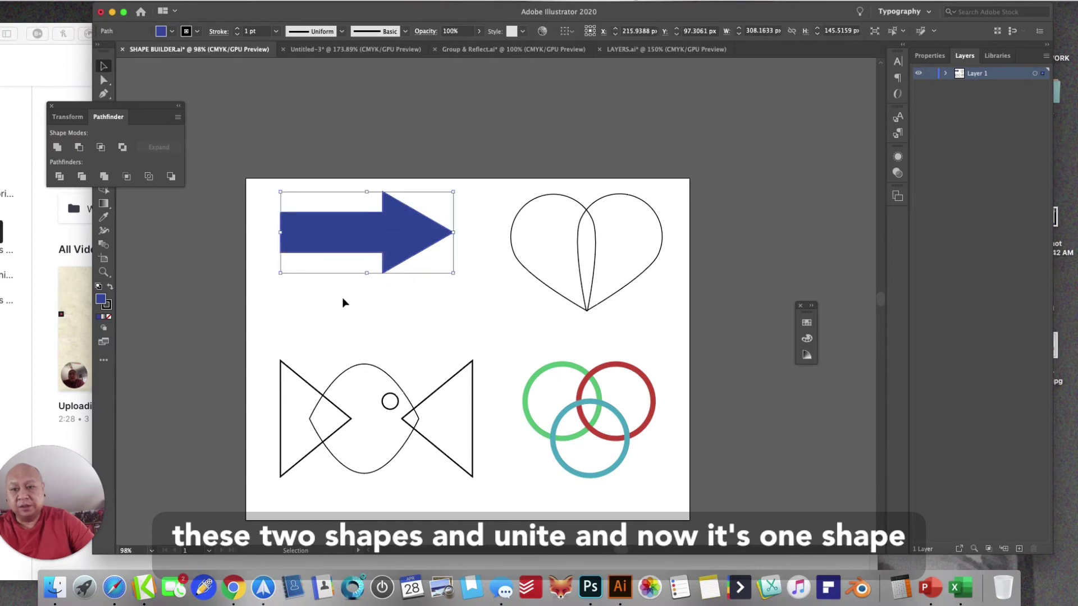
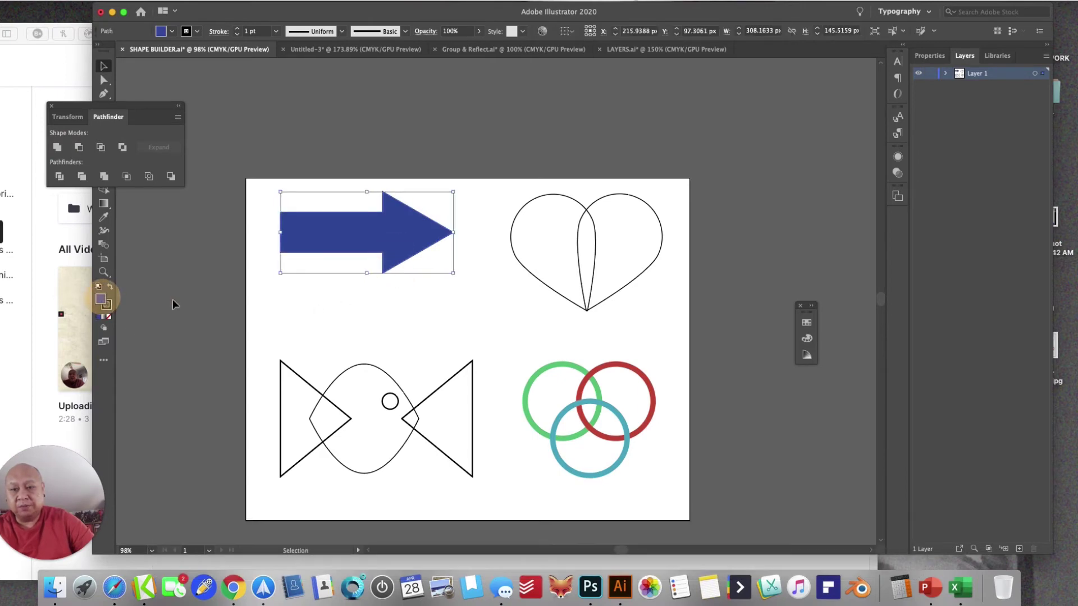
- Change the arrow's fill color to bright green and deselect it
{"action": "double_click", "coordinate": [99, 300]}
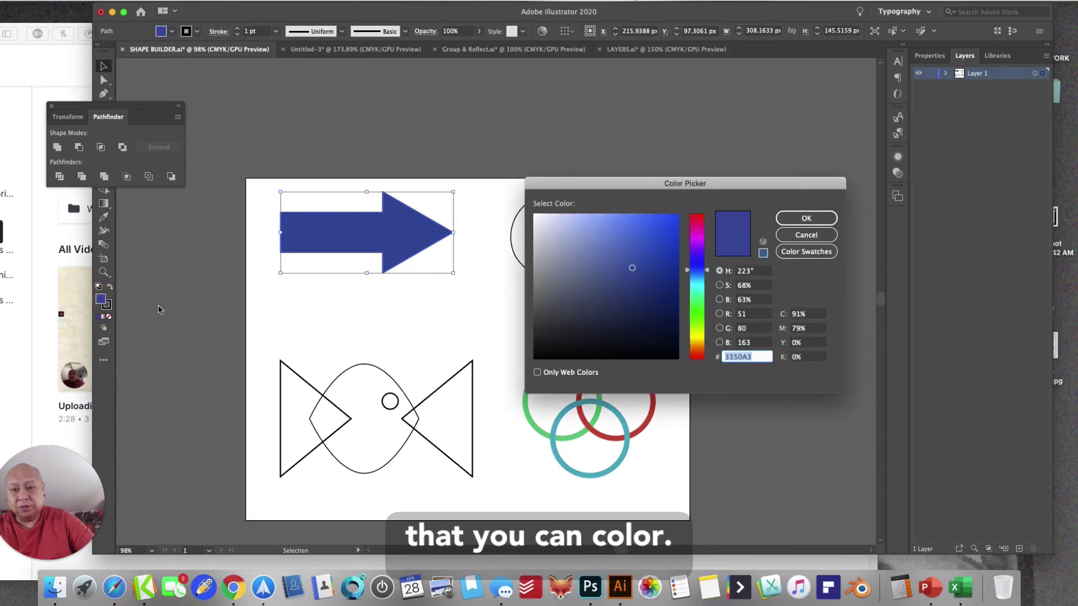
{"action": "left_click", "coordinate": [699, 313]}
{"action": "left_click", "coordinate": [666, 238]}
{"action": "left_click", "coordinate": [806, 218]}
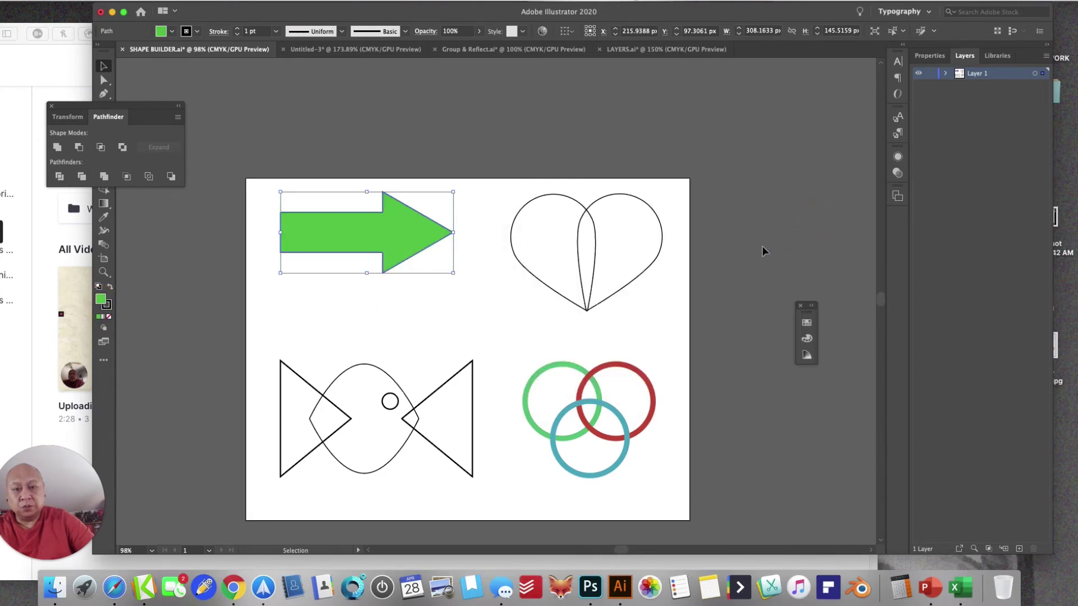
{"action": "left_click", "coordinate": [654, 313]}
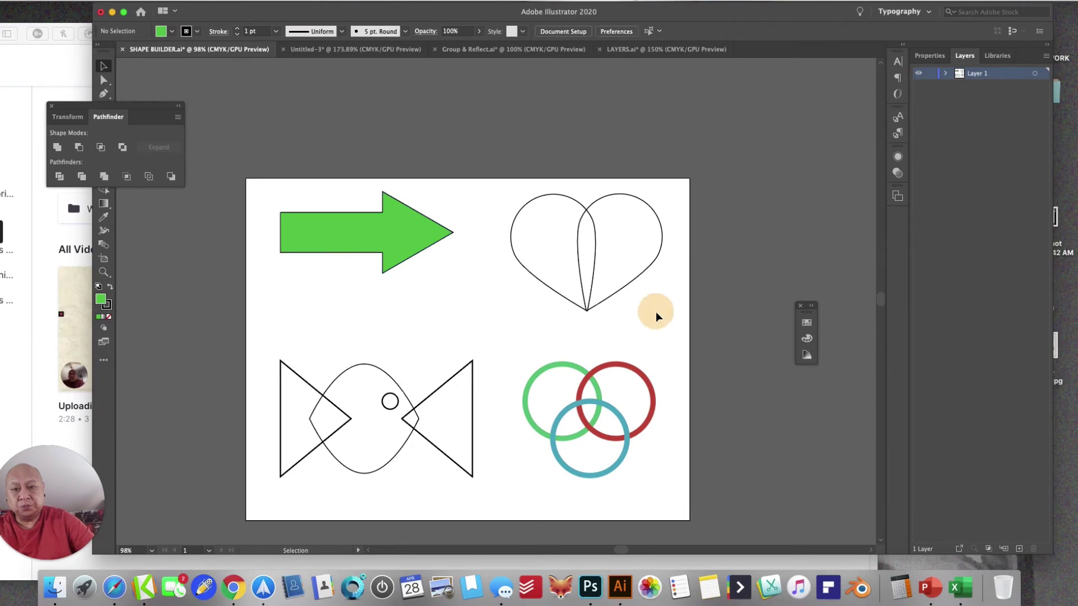
- Fill both overlapping heart halves with crimson DD245D and unite them into one heart shape
{"action": "left_click", "coordinate": [649, 268]}
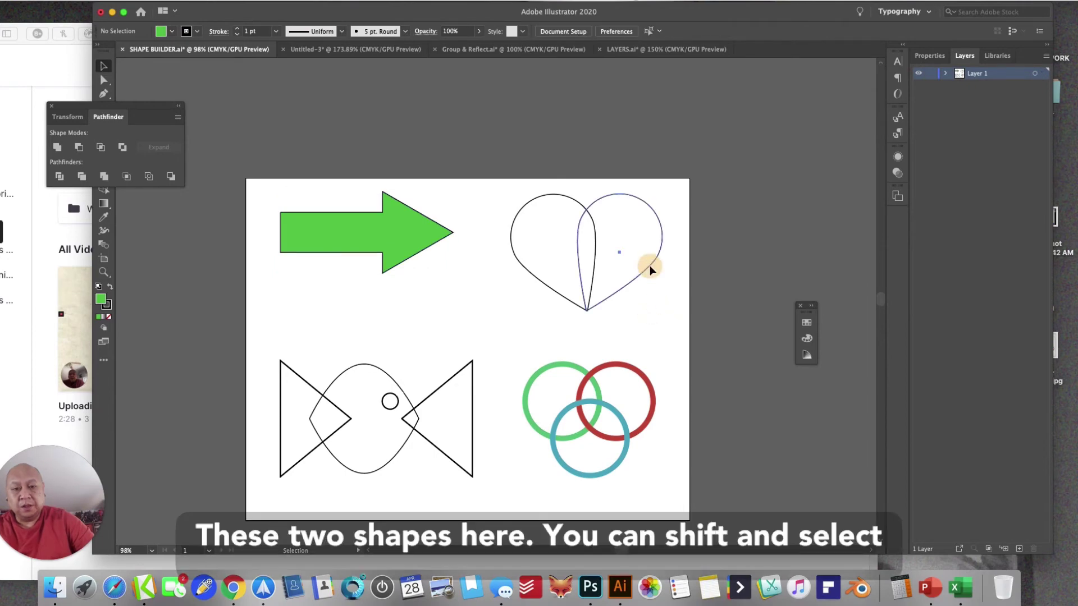
{"action": "left_click", "coordinate": [537, 275], "text": "shift"}
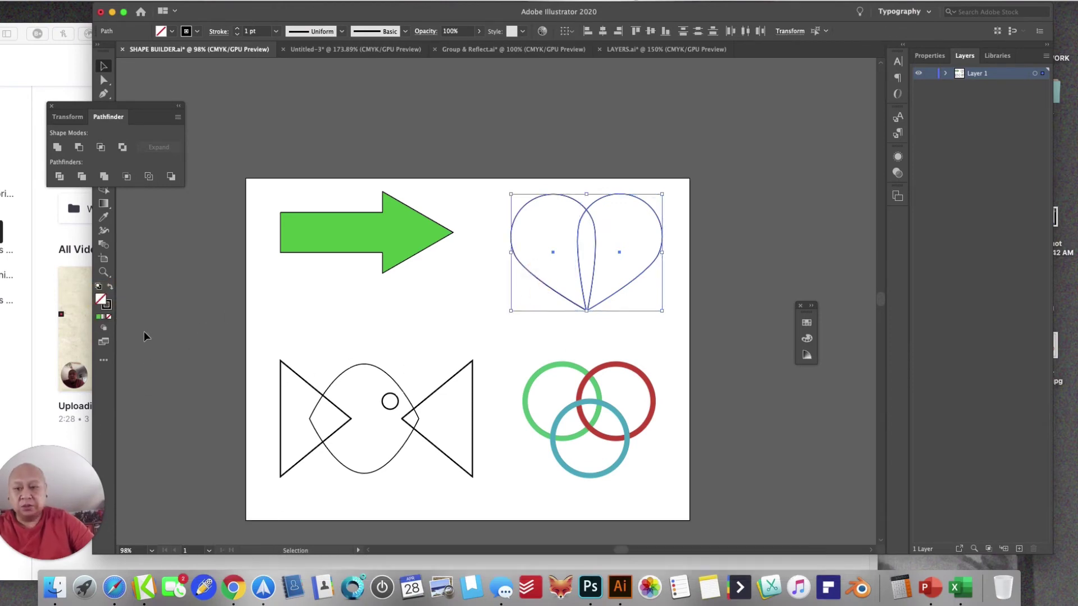
{"action": "double_click", "coordinate": [105, 305]}
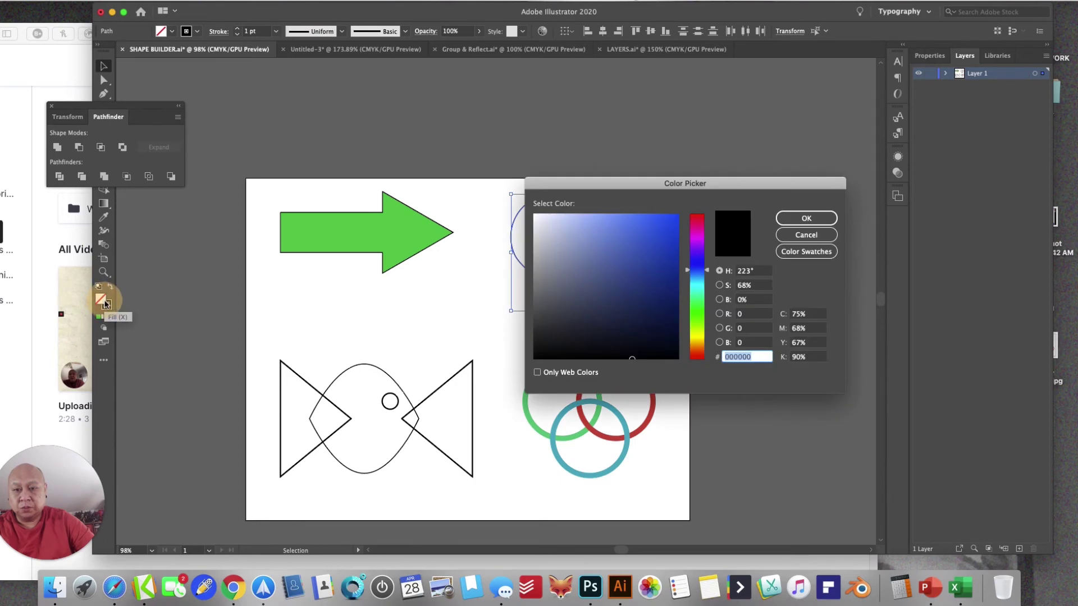
{"action": "left_click", "coordinate": [698, 221]}
{"action": "left_click", "coordinate": [655, 232]}
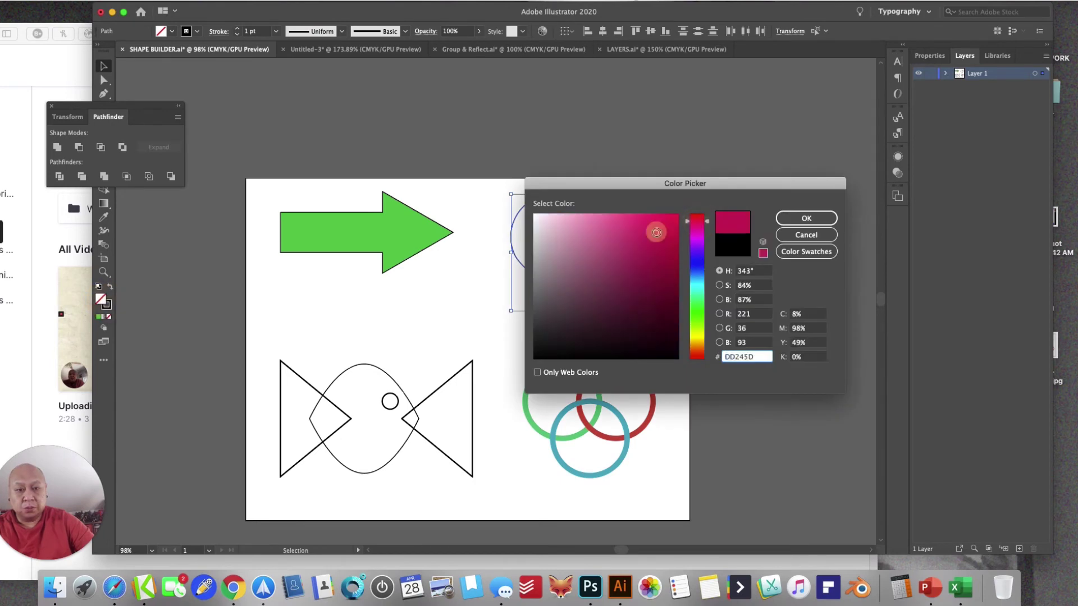
{"action": "left_click", "coordinate": [795, 220]}
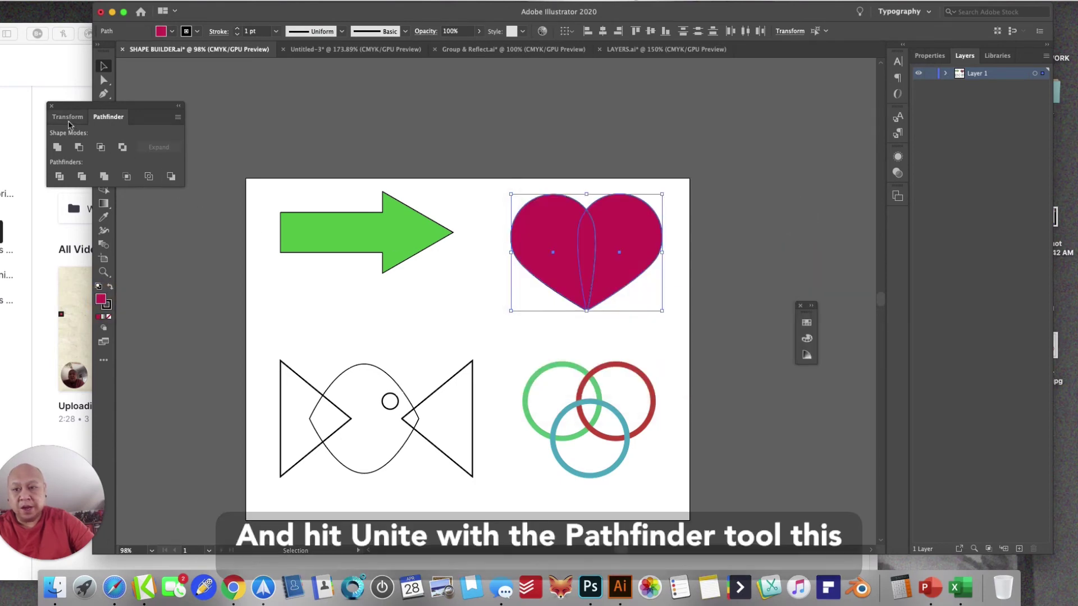
{"action": "left_click", "coordinate": [57, 147]}
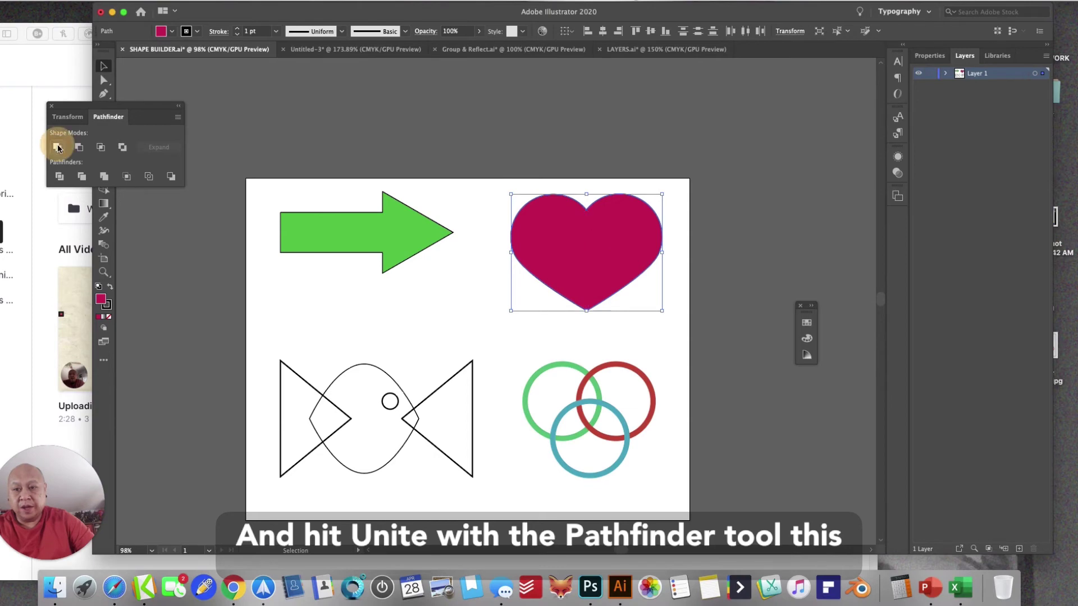
{"action": "left_click", "coordinate": [416, 312]}
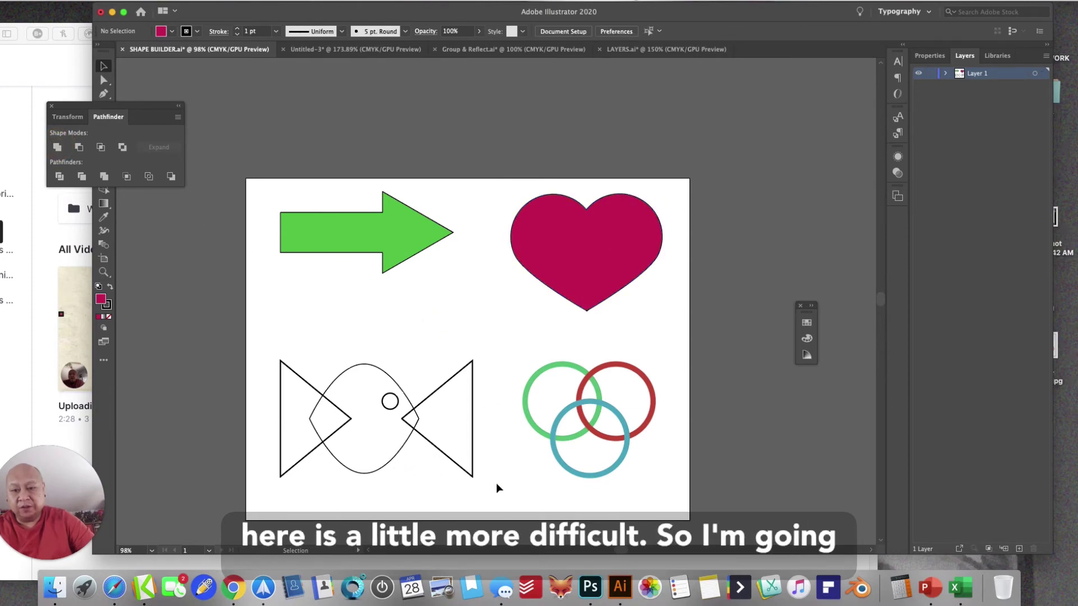
- Fill all the fish shapes, including both triangles, the body and the eye, with orange and deselect them
{"action": "left_click_drag", "start_coordinate": [496, 482], "coordinate": [247, 372]}
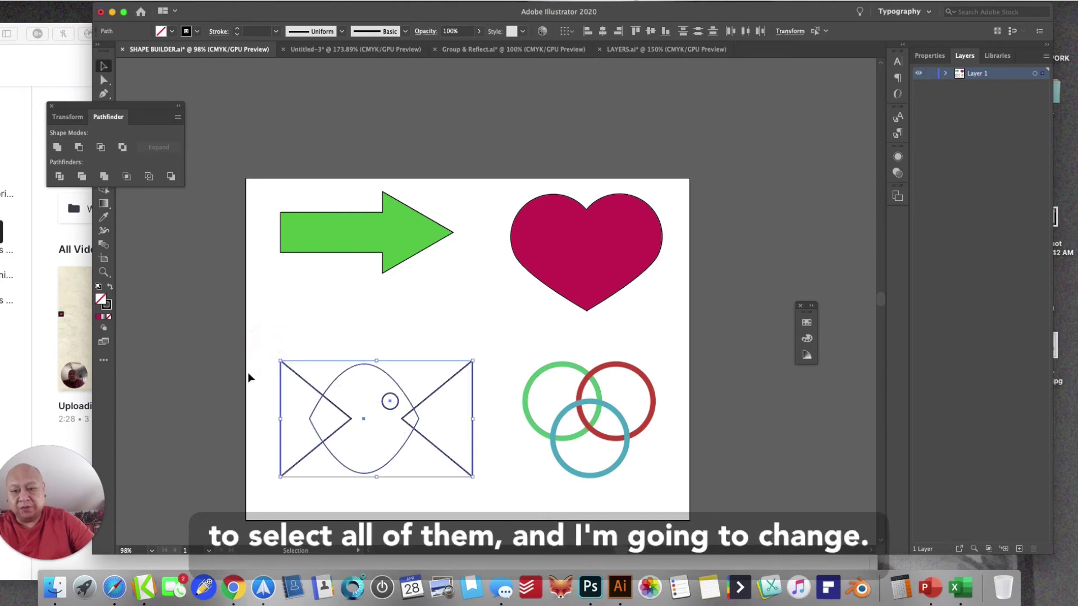
{"action": "double_click", "coordinate": [101, 302]}
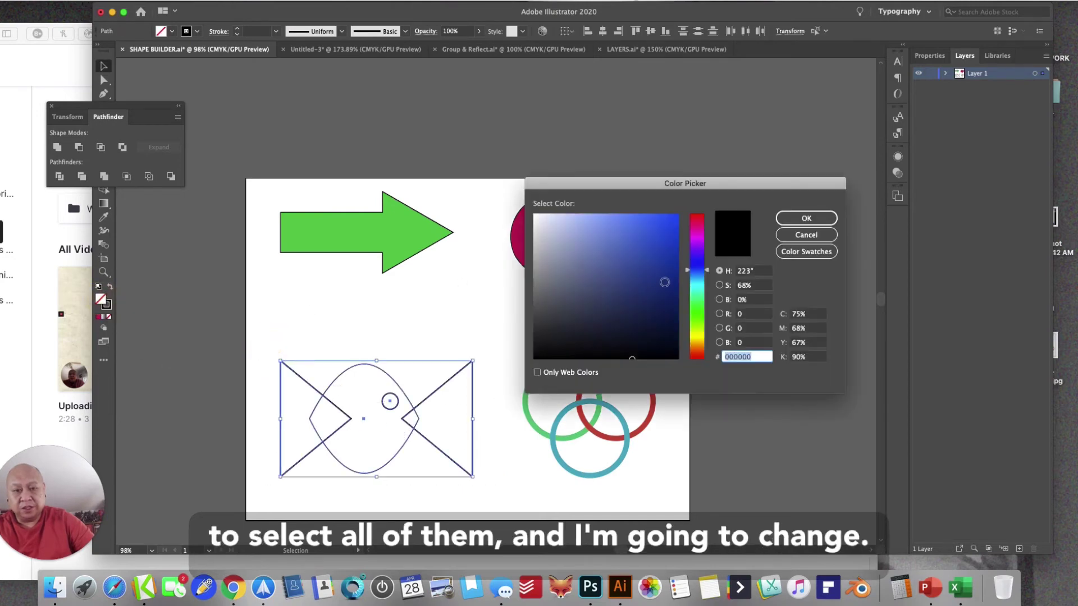
{"action": "left_click", "coordinate": [697, 340]}
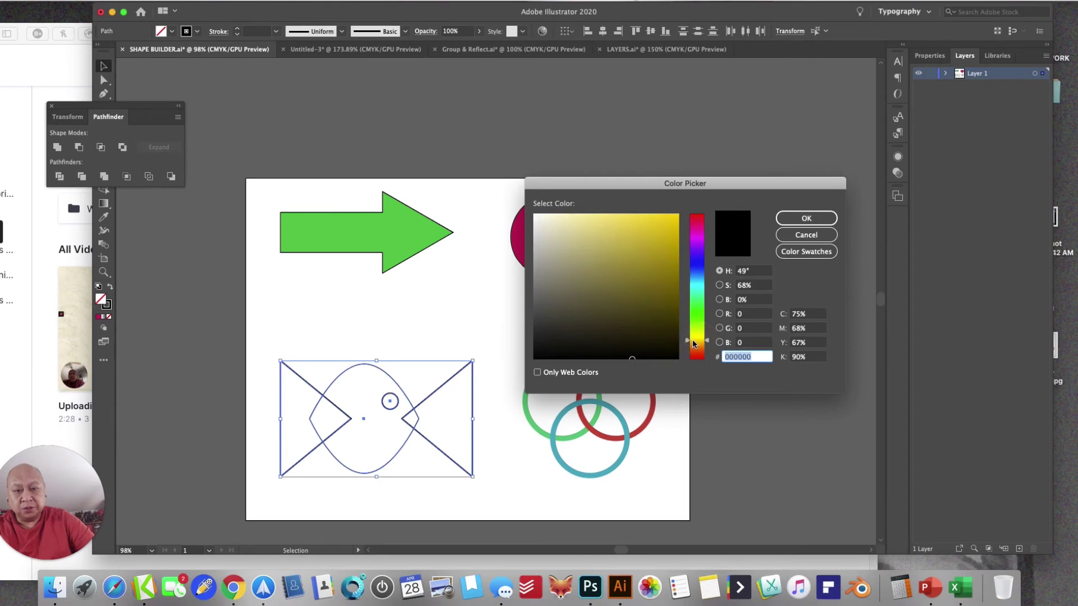
{"action": "left_click", "coordinate": [698, 345]}
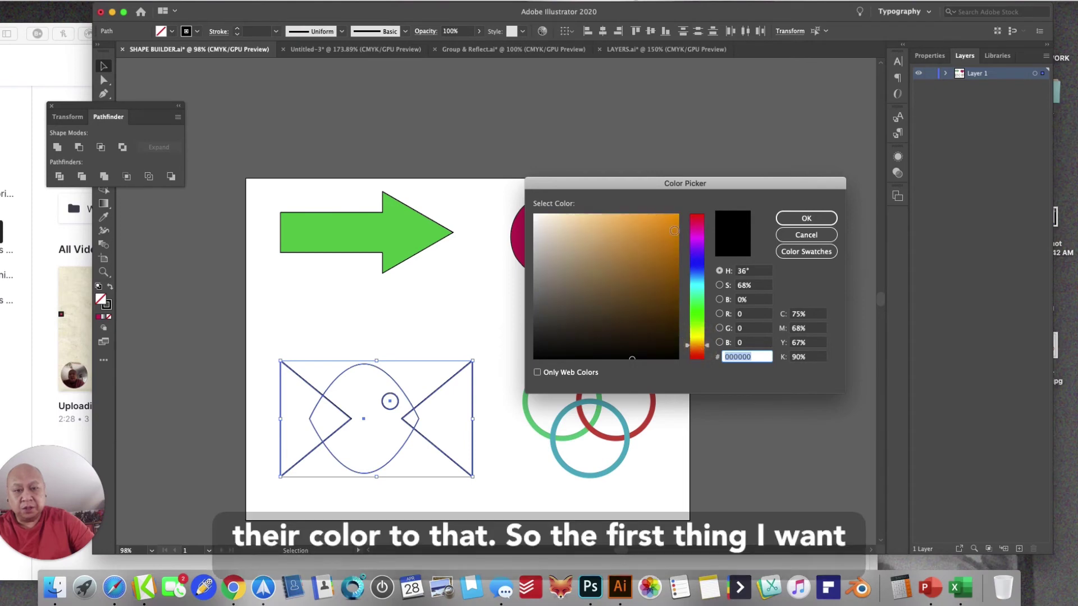
{"action": "left_click", "coordinate": [669, 216]}
{"action": "left_click", "coordinate": [806, 218]}
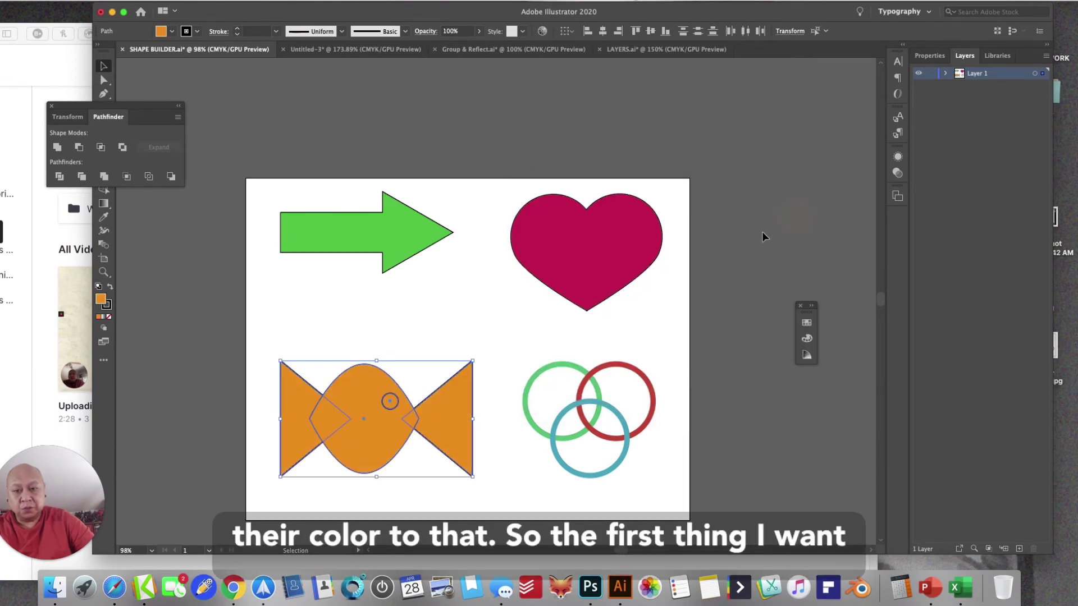
{"action": "left_click", "coordinate": [490, 412]}
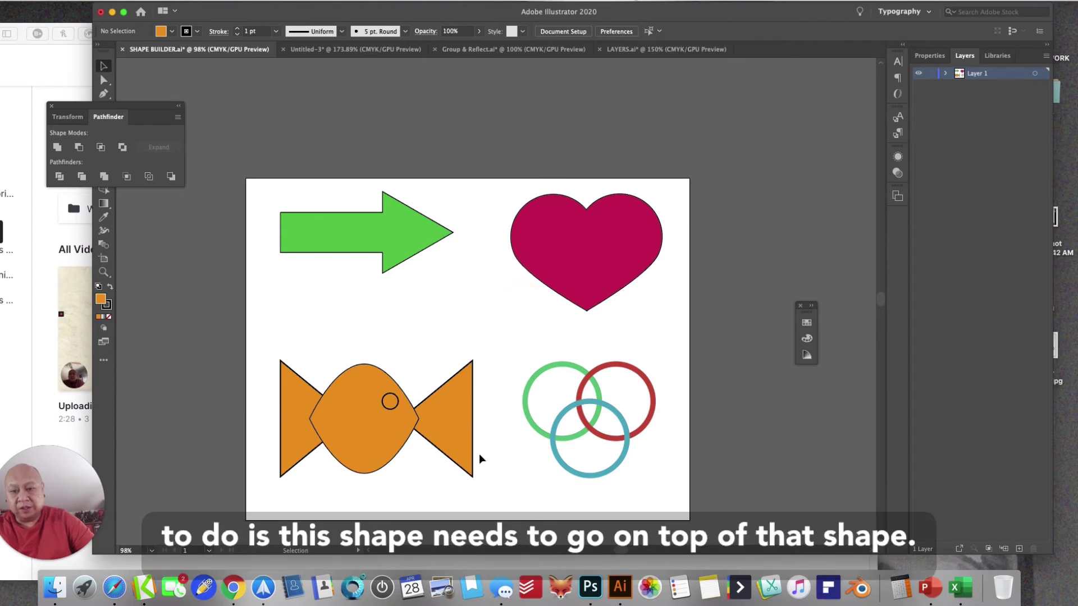
- Bring the fish's right-hand mouth triangle to the front of the stacking order, above the body, and deselect it
{"action": "left_click", "coordinate": [464, 446]}
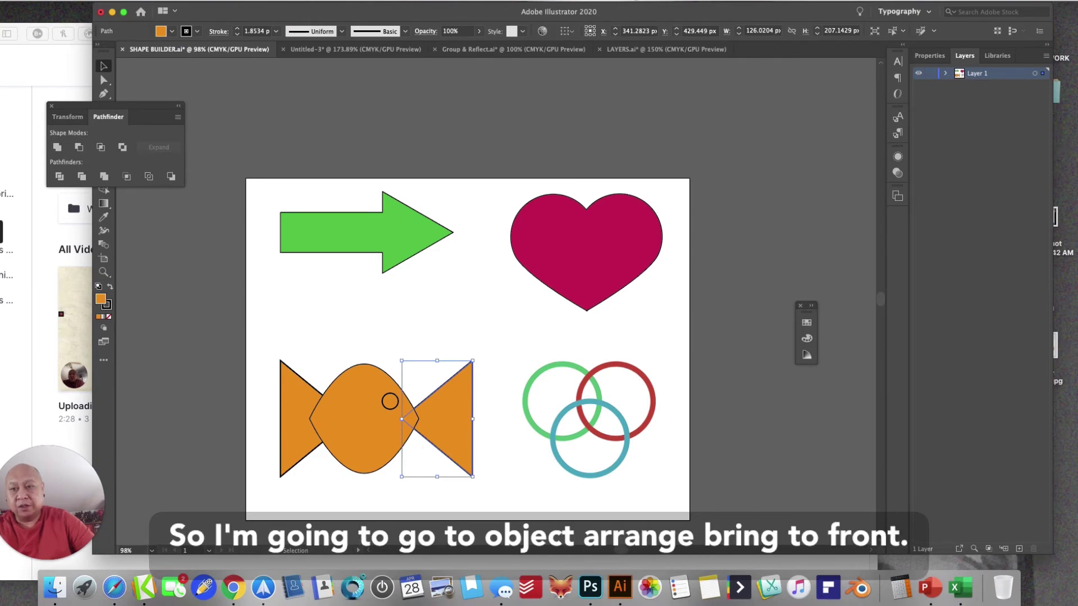
{"action": "left_click", "coordinate": [123, 1]}
{"action": "mouse_move", "coordinate": [135, 22]}
{"action": "left_click", "coordinate": [275, 17]}
{"action": "left_click", "coordinate": [443, 321]}
{"action": "left_click", "coordinate": [429, 434]}
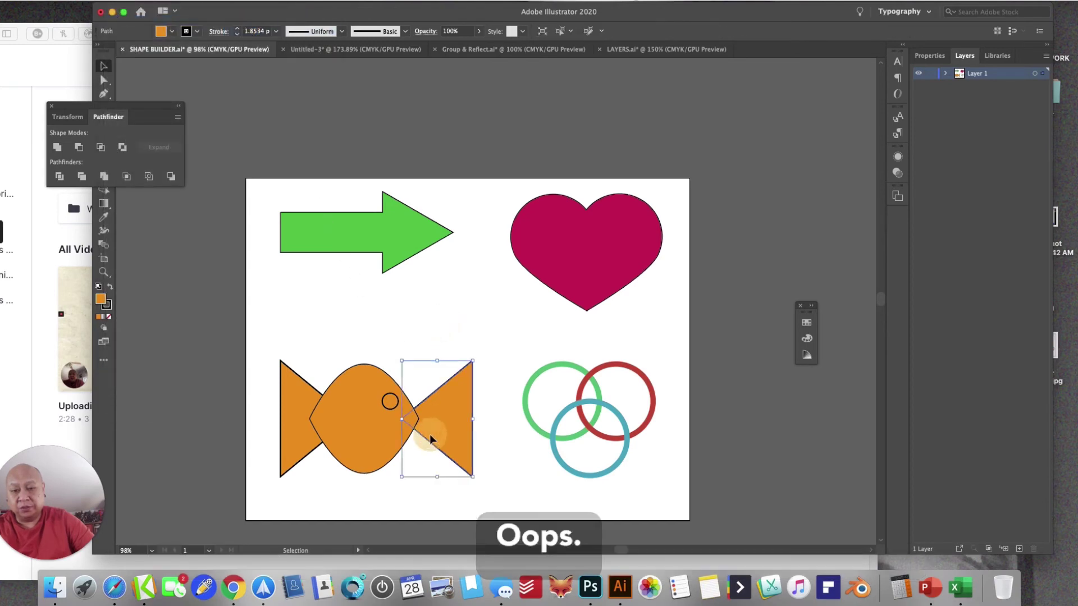
{"action": "left_click", "coordinate": [123, 1]}
{"action": "mouse_move", "coordinate": [134, 17]}
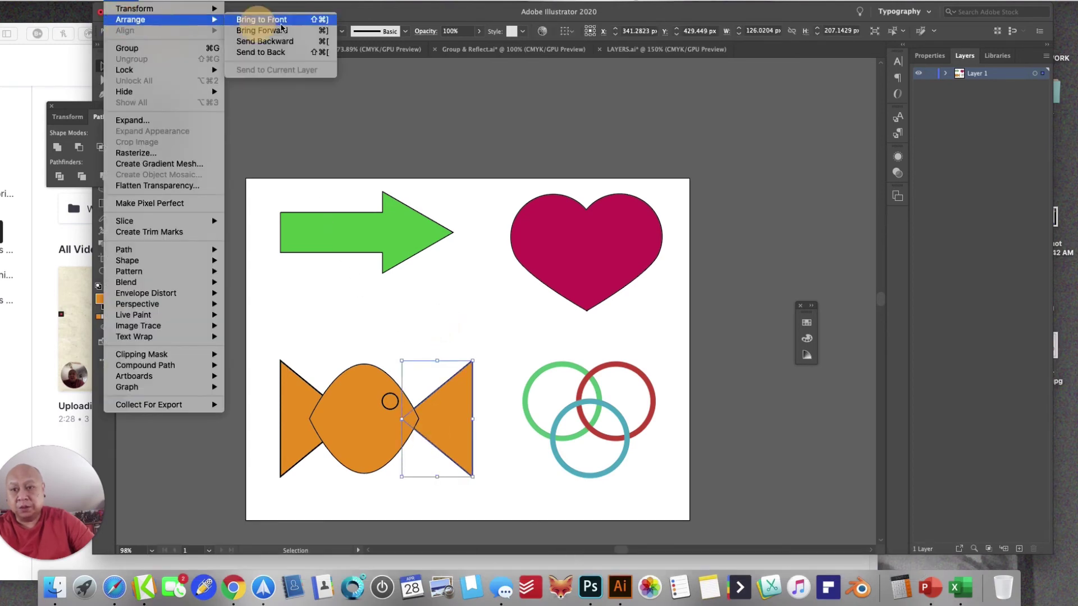
{"action": "left_click", "coordinate": [269, 17]}
{"action": "left_click", "coordinate": [440, 326]}
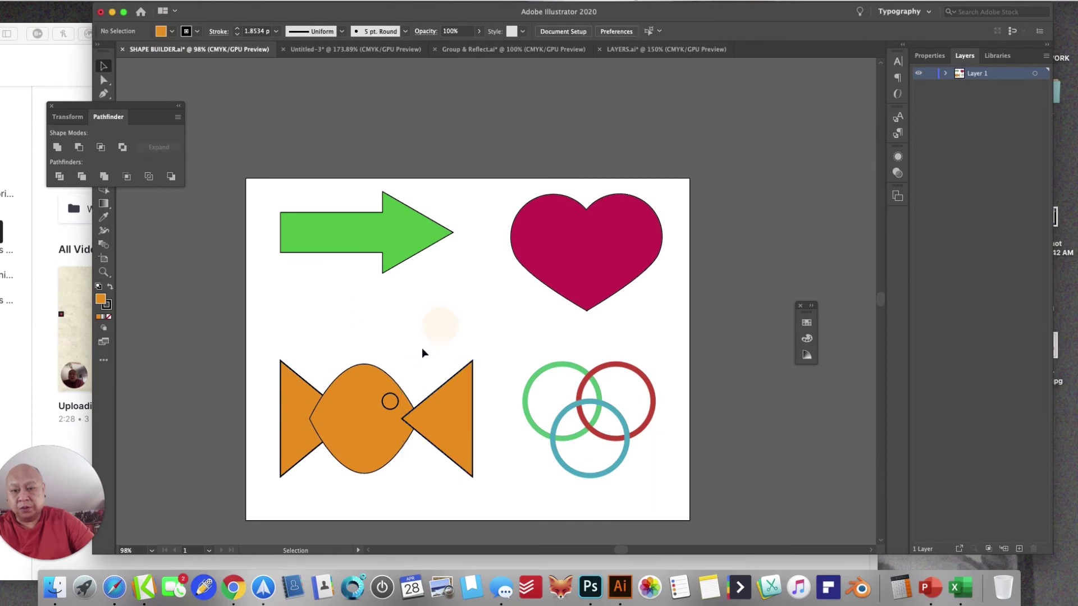
- Bring the fish's small eye circle to the front of the stacking order and deselect it
{"action": "left_click", "coordinate": [340, 459]}
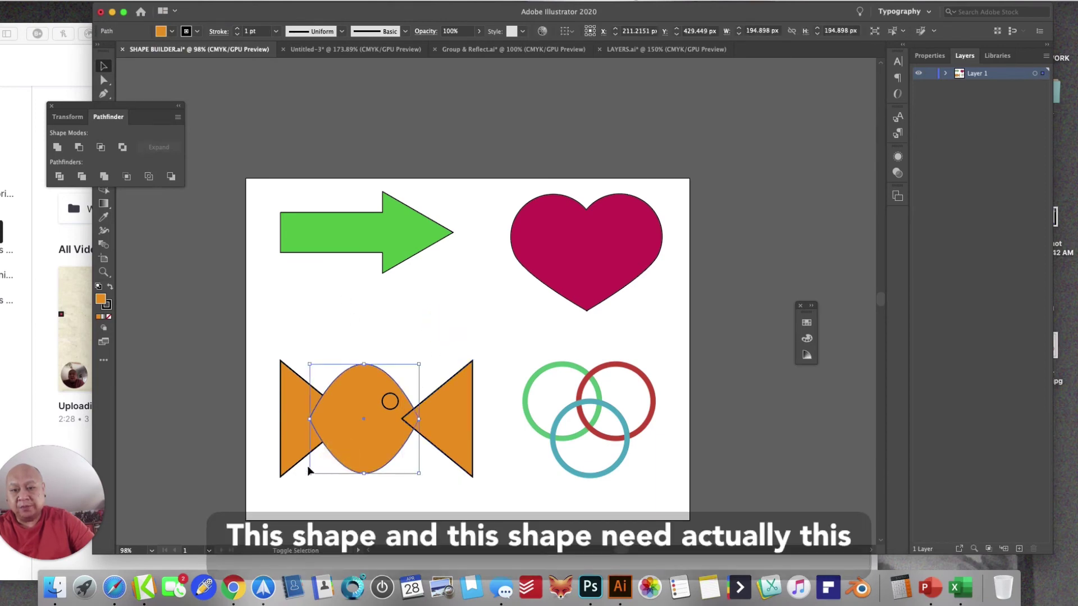
{"action": "left_click", "coordinate": [294, 454], "text": "shift"}
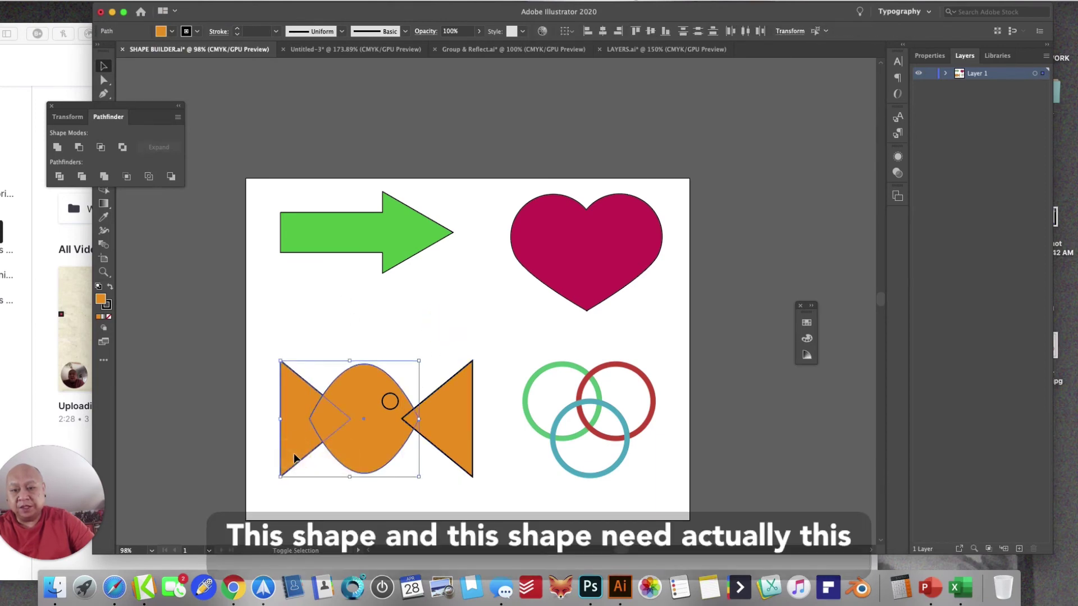
{"action": "left_click", "coordinate": [394, 399]}
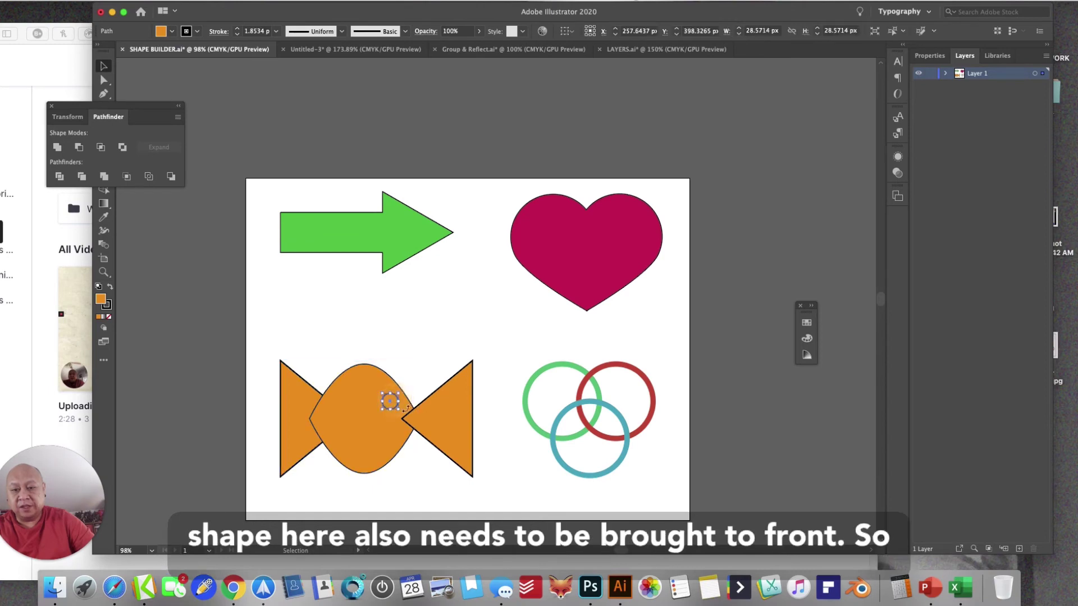
{"action": "left_click", "coordinate": [119, 6]}
{"action": "mouse_move", "coordinate": [131, 19]}
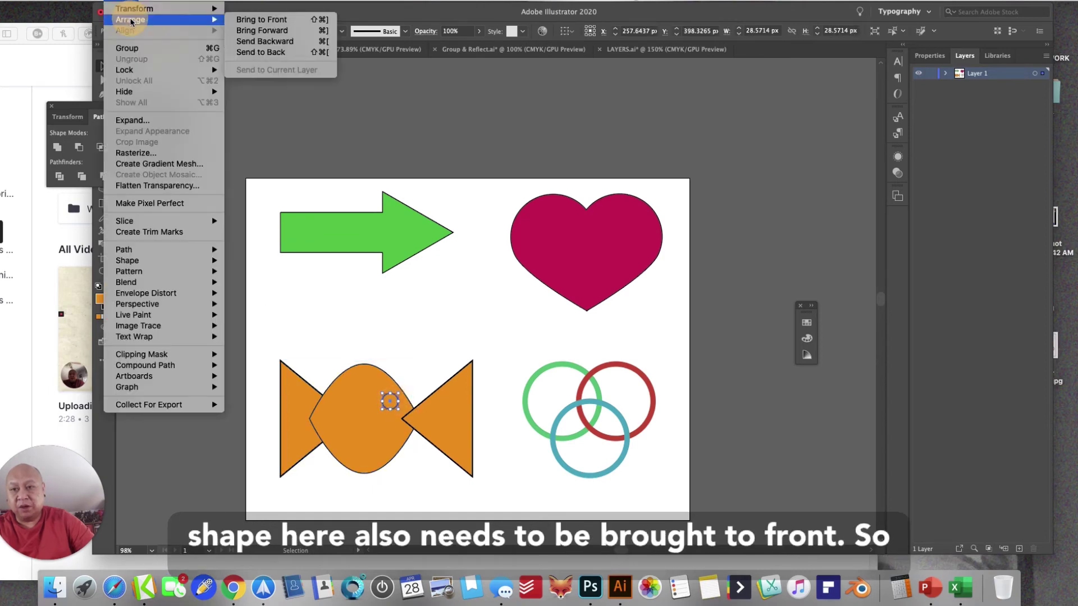
{"action": "left_click", "coordinate": [250, 19]}
{"action": "left_click", "coordinate": [406, 288]}
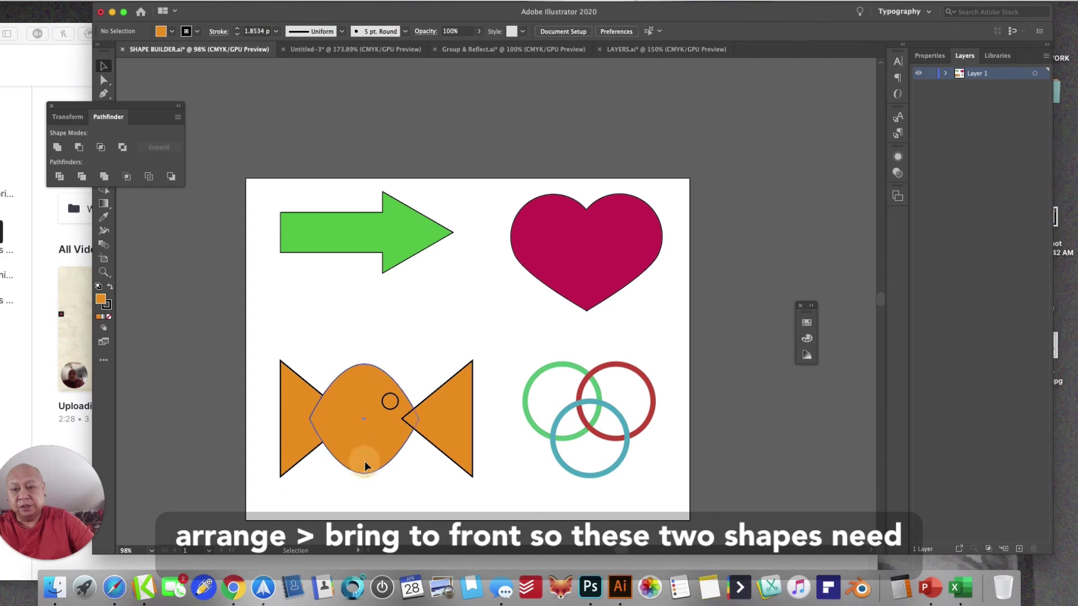
- Unite the fish's body and its left tail triangle into one shape with Pathfinder and deselect it
{"action": "left_click", "coordinate": [365, 466]}
{"action": "left_click", "coordinate": [293, 439], "text": "shift"}
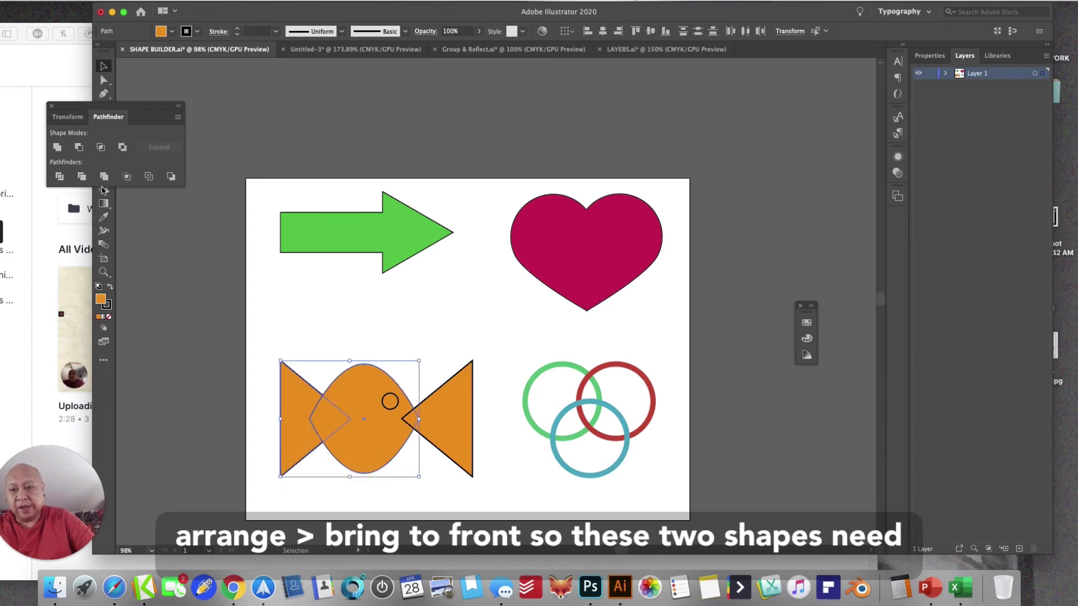
{"action": "left_click", "coordinate": [58, 147]}
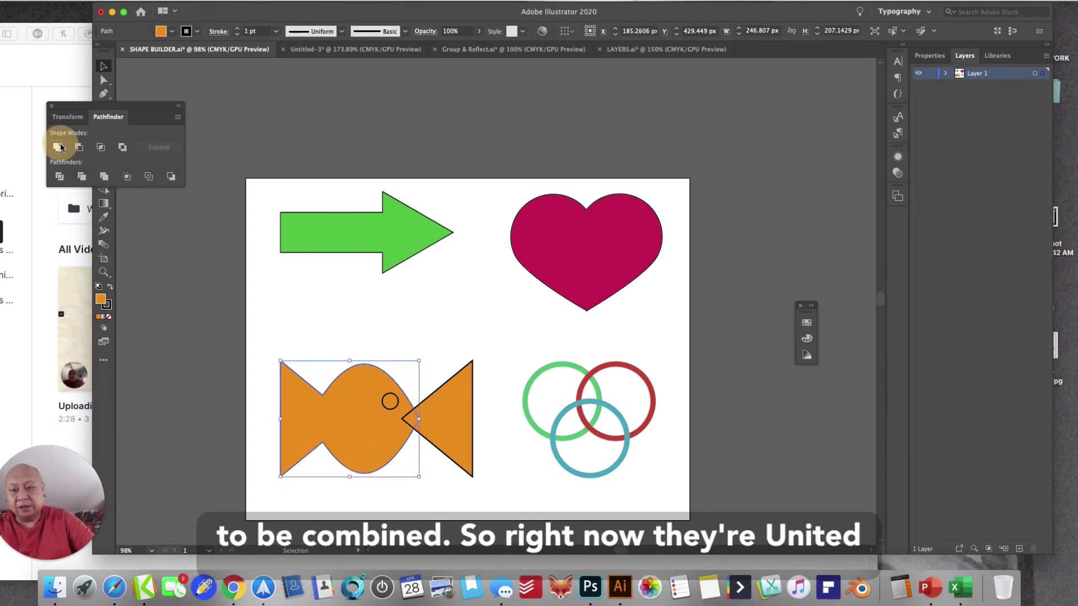
{"action": "left_click", "coordinate": [343, 328]}
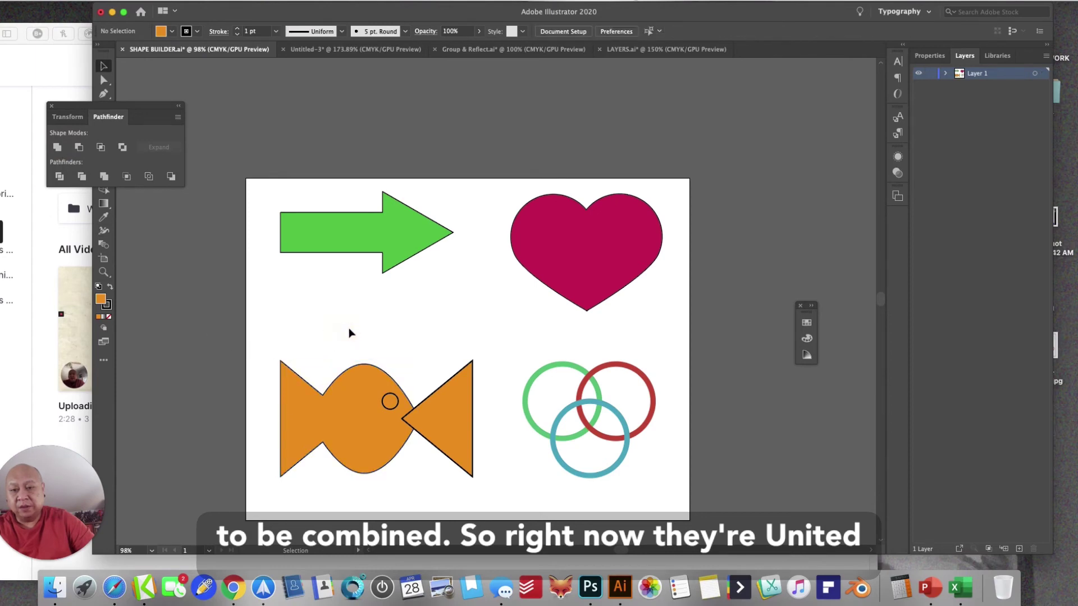
- Cut the right-hand triangle out of the fish body with Pathfinder Minus Front to form the mouth
{"action": "left_click", "coordinate": [446, 436]}
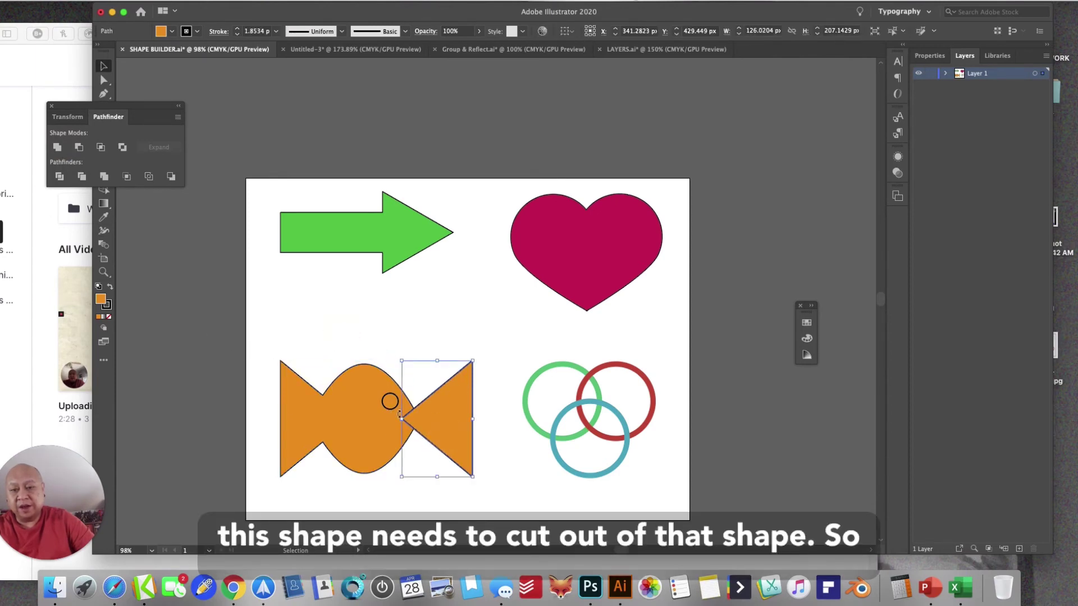
{"action": "left_click", "coordinate": [356, 453], "text": "shift"}
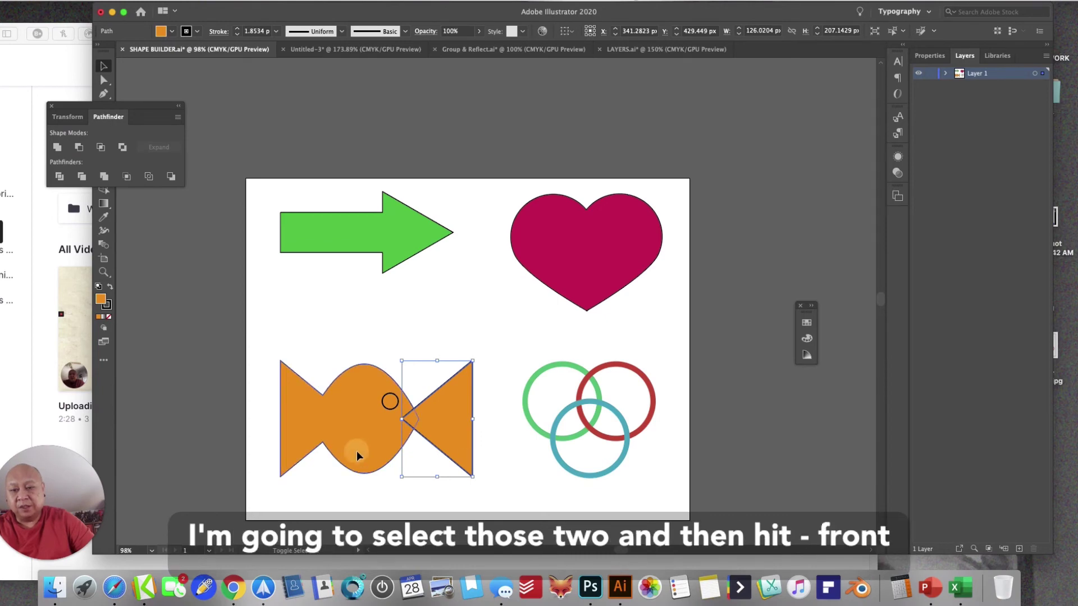
{"action": "left_click", "coordinate": [80, 148]}
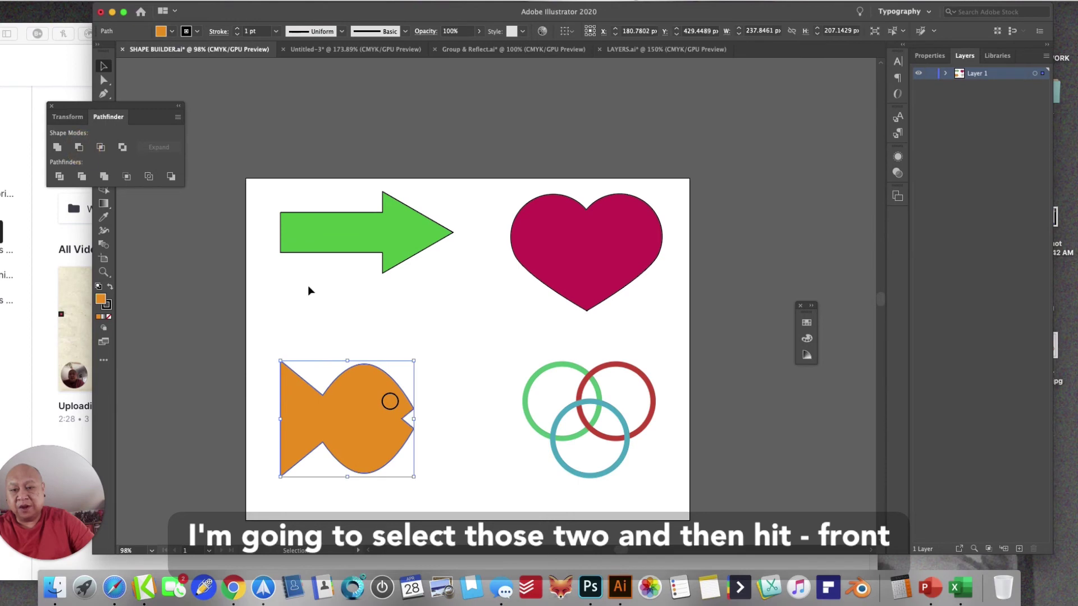
{"action": "left_click", "coordinate": [424, 337]}
- Punch the eye circle out of the fish body with Pathfinder Minus Front and deselect the fish
{"action": "left_click", "coordinate": [390, 401]}
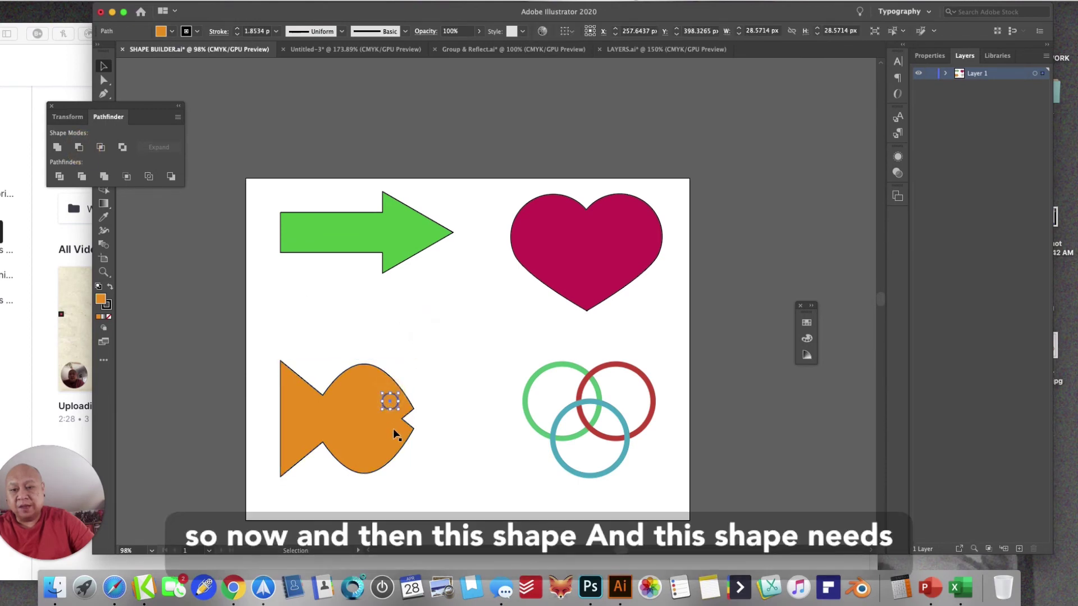
{"action": "left_click", "coordinate": [387, 444], "text": "shift"}
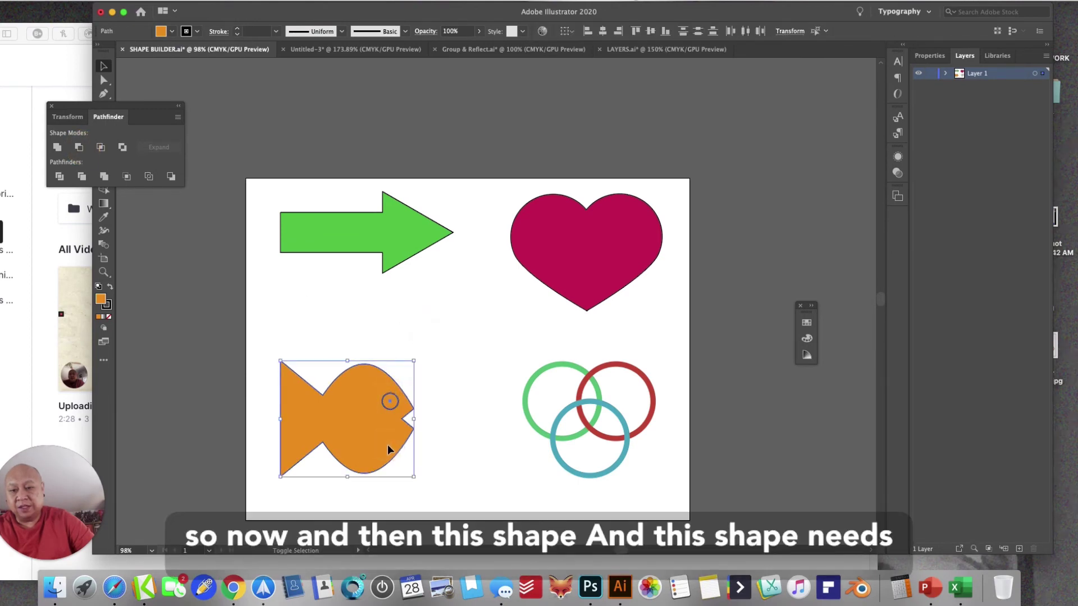
{"action": "left_click", "coordinate": [79, 147]}
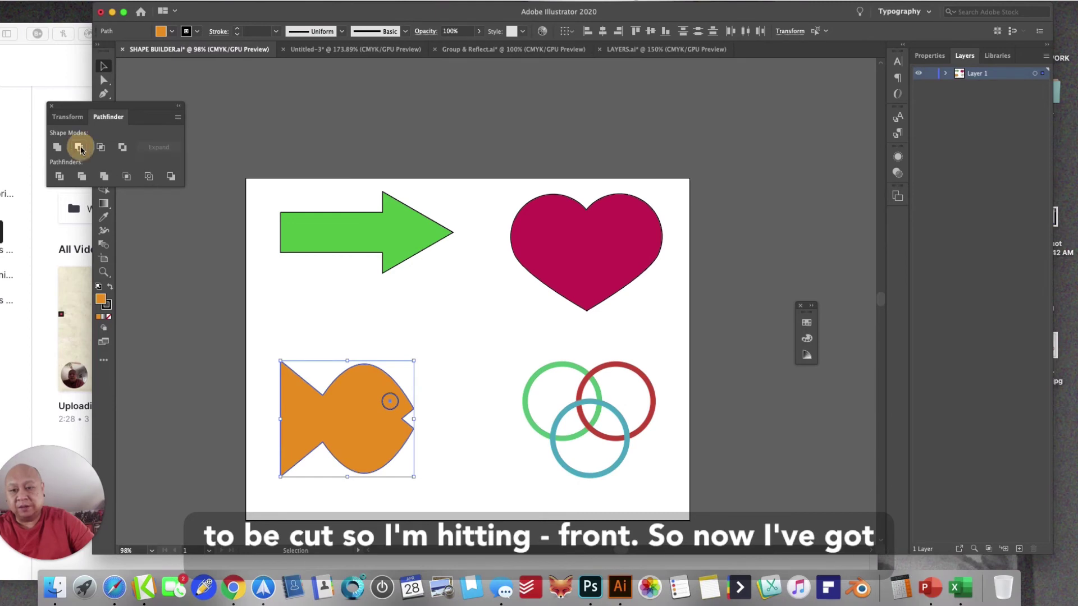
{"action": "left_click", "coordinate": [472, 377]}
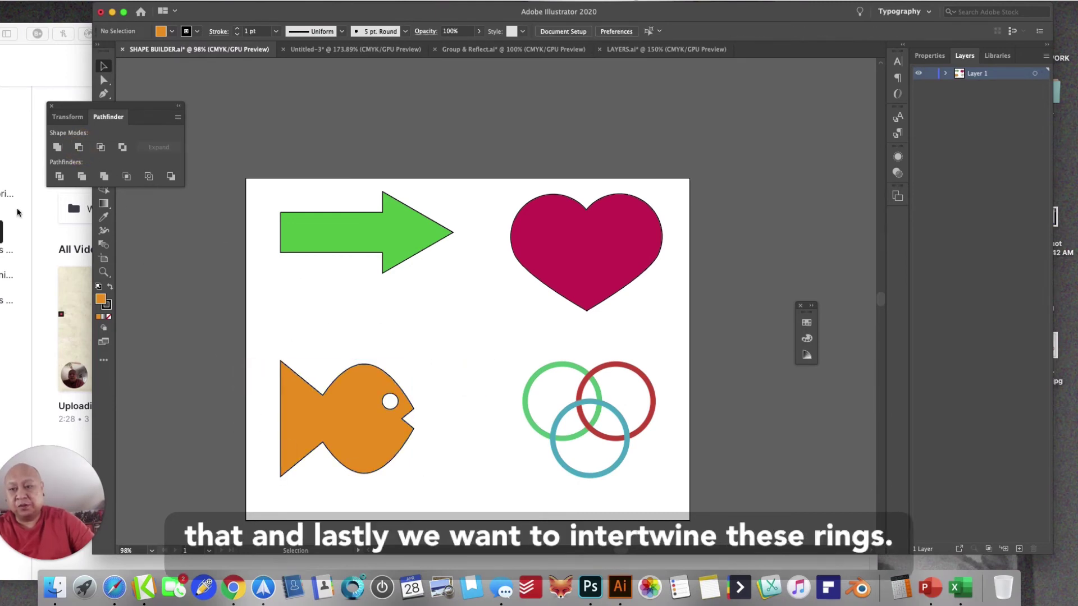
- Split the green, red and blue rings at their overlaps with Pathfinder Divide and deselect the pieces
{"action": "left_click", "coordinate": [102, 272]}
{"action": "left_click", "coordinate": [645, 448]}
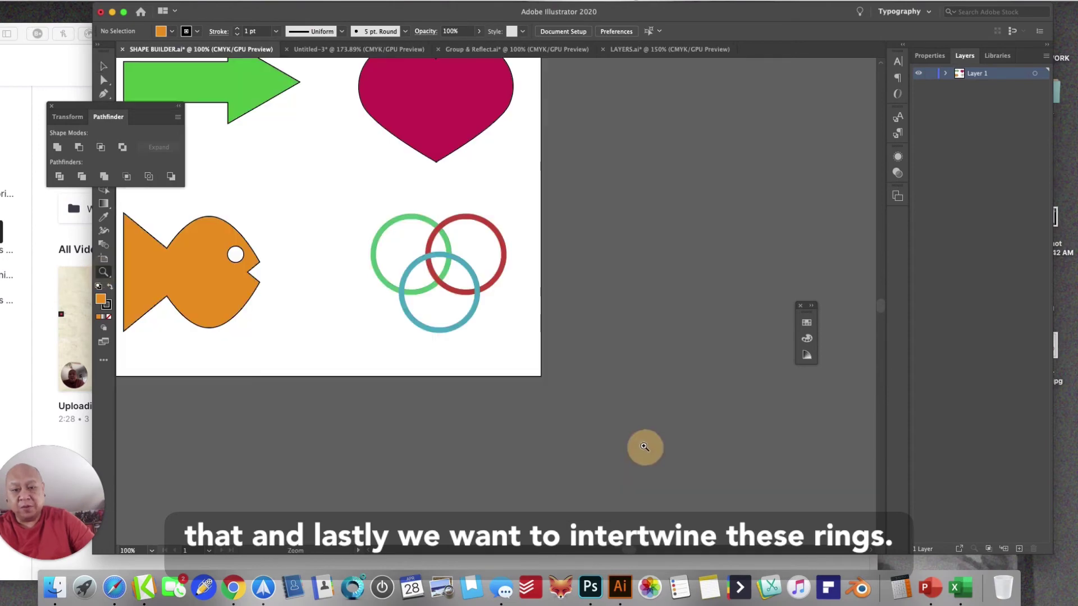
{"action": "left_click", "coordinate": [421, 244]}
{"action": "left_click", "coordinate": [541, 344]}
{"action": "left_click", "coordinate": [536, 335]}
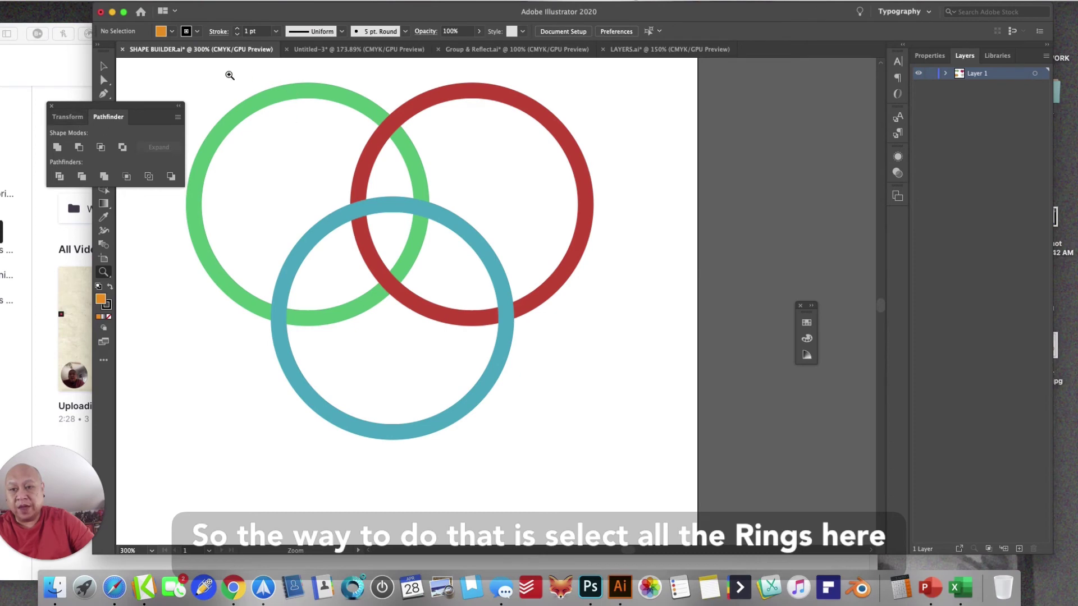
{"action": "left_click", "coordinate": [103, 65]}
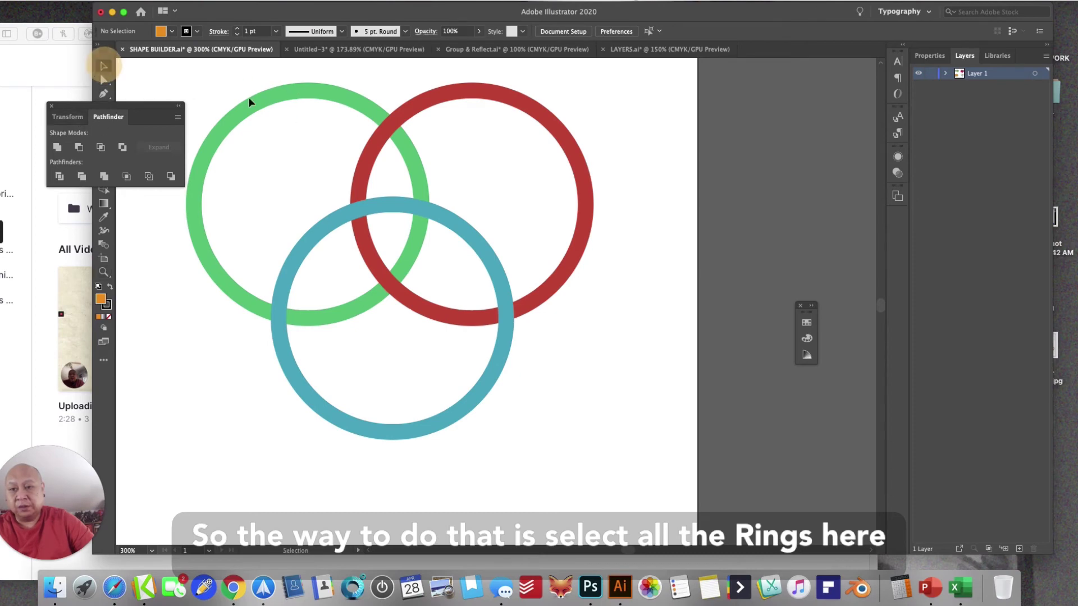
{"action": "left_click_drag", "start_coordinate": [180, 67], "coordinate": [609, 467]}
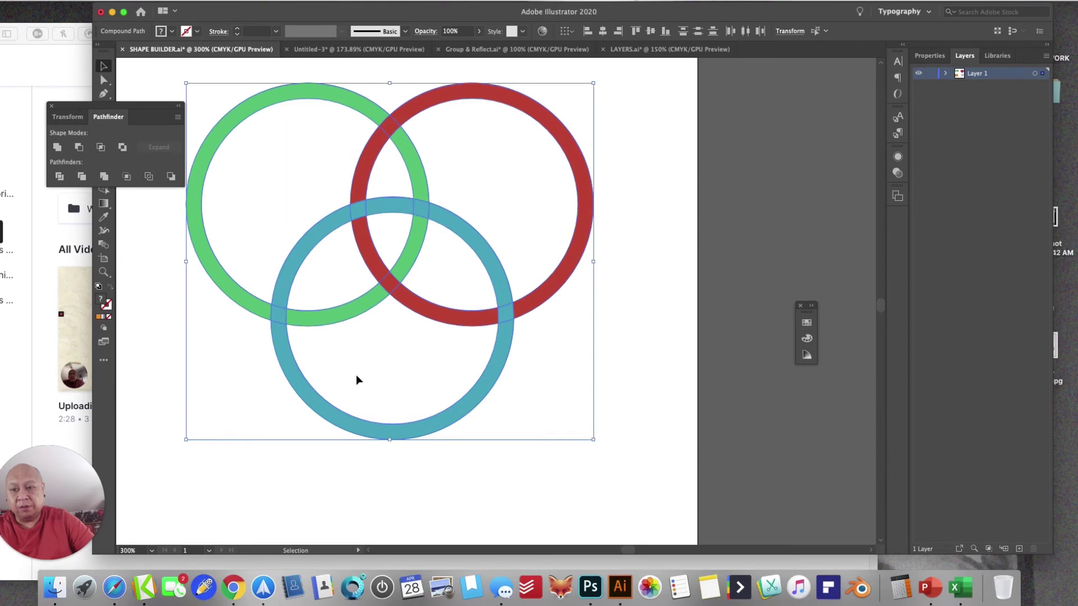
{"action": "left_click", "coordinate": [67, 179]}
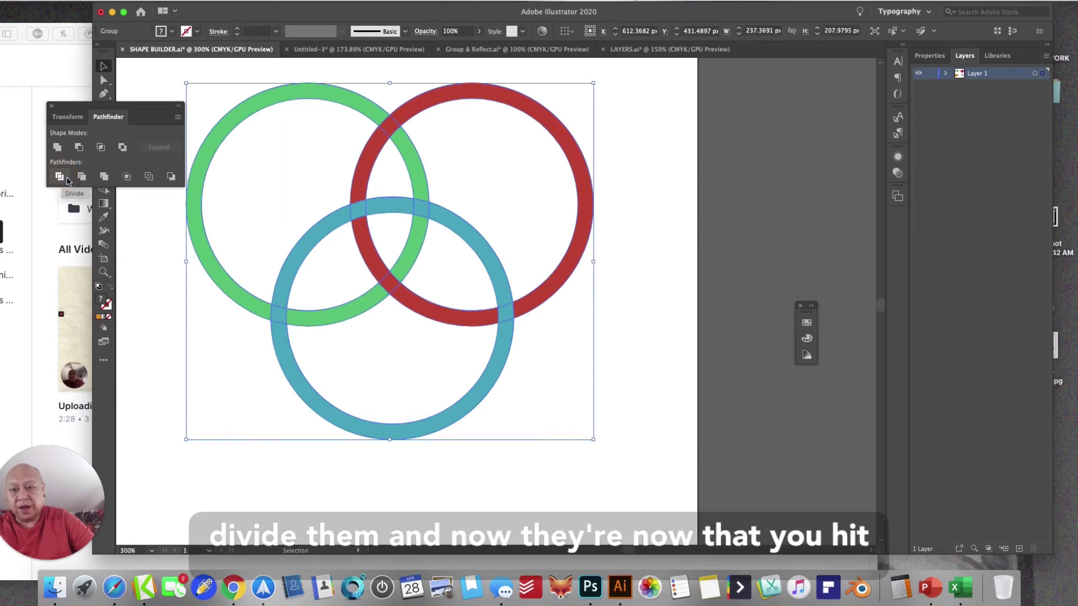
{"action": "left_click", "coordinate": [631, 369]}
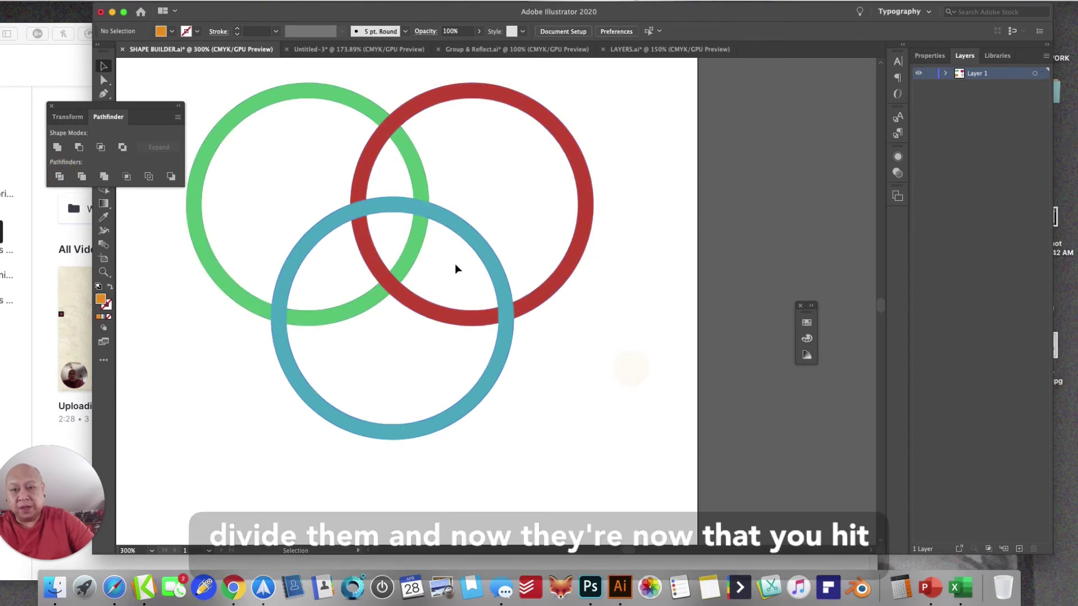
- Recolor the upper-left overlap of the blue and red rings with the red ring's color, using the Eyedropper
{"action": "left_click", "coordinate": [103, 80]}
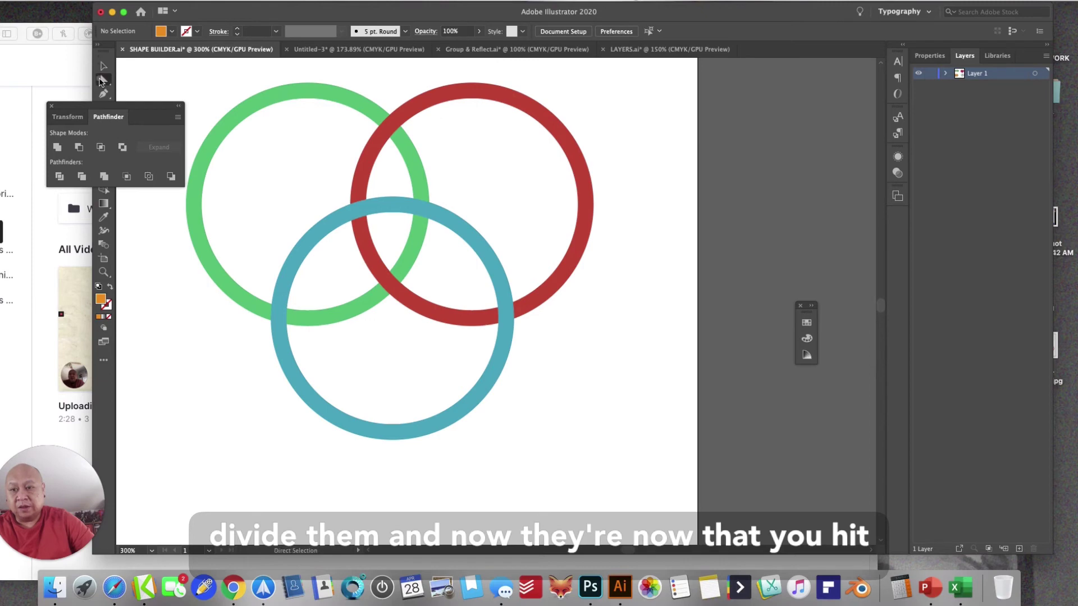
{"action": "left_click", "coordinate": [358, 211]}
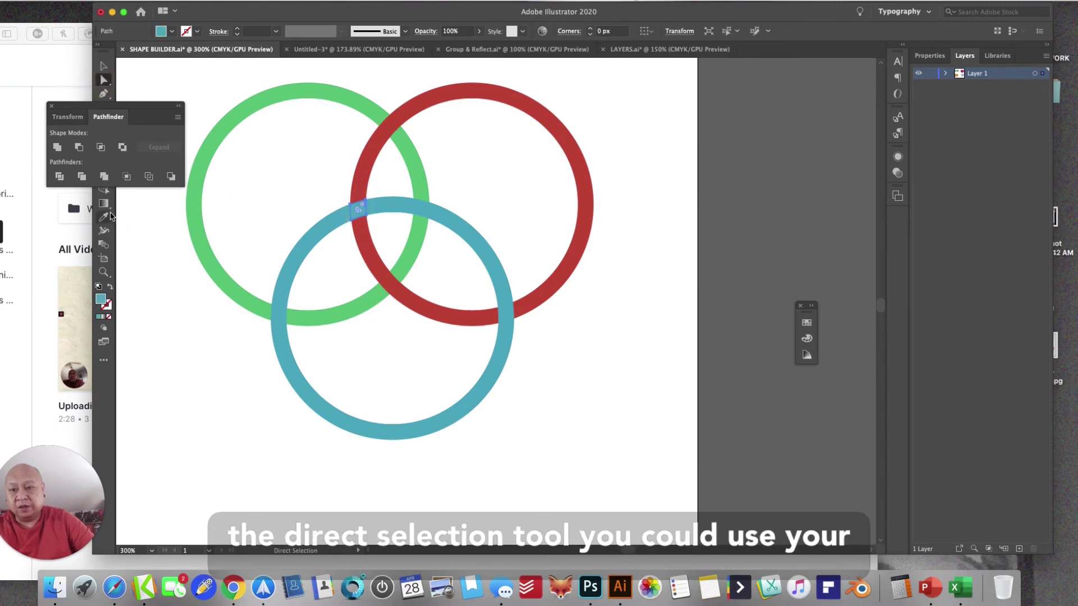
{"action": "left_click", "coordinate": [103, 217]}
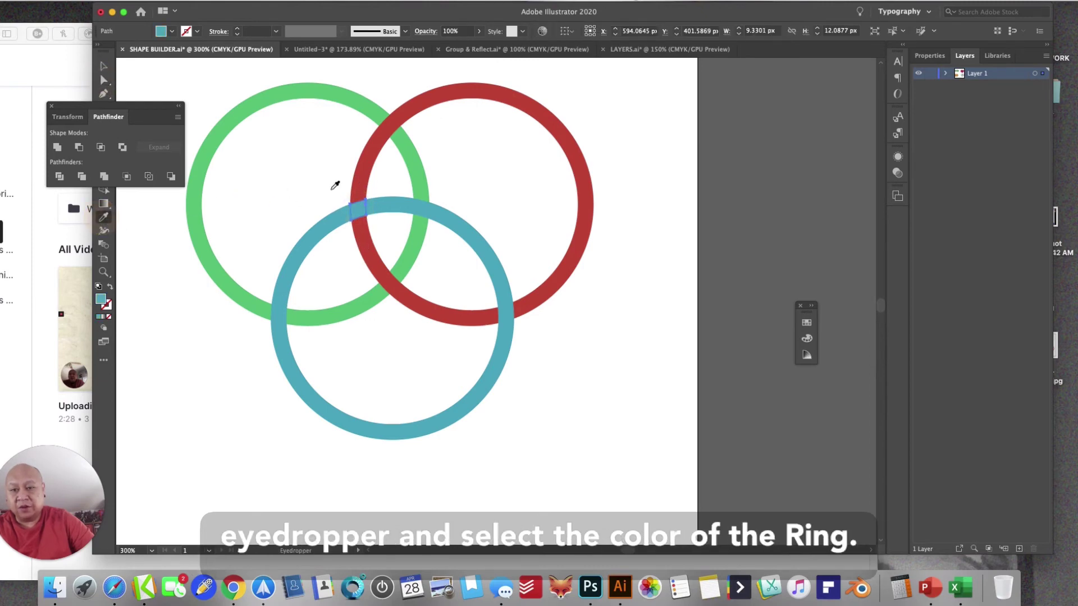
{"action": "left_click", "coordinate": [364, 174]}
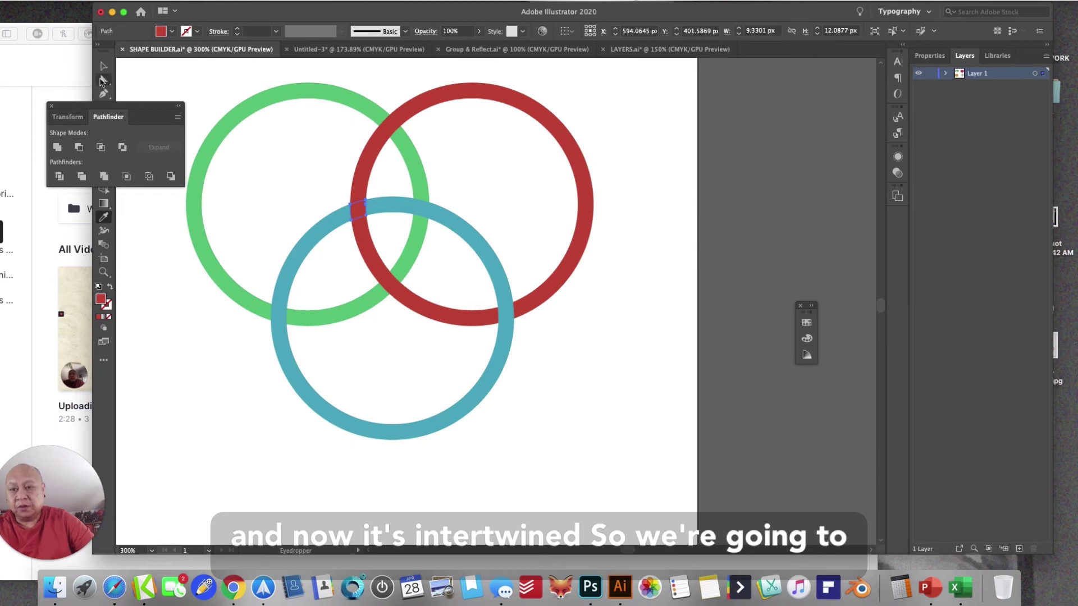
- Recolor the upper-right overlap of the blue and green rings with the green ring's color, using the Eyedropper
{"action": "left_click", "coordinate": [103, 80]}
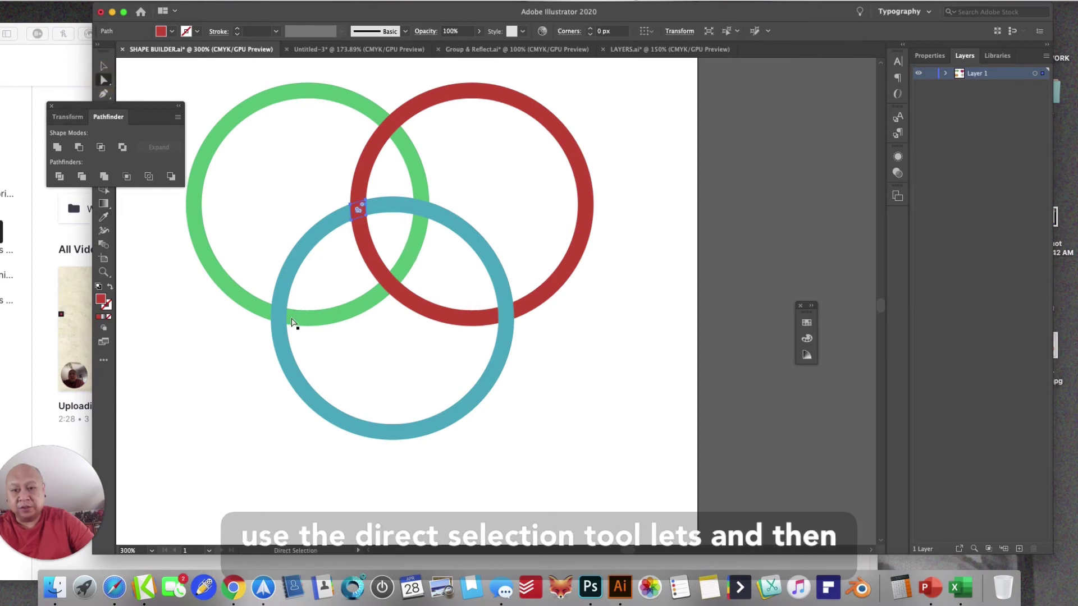
{"action": "left_click", "coordinate": [421, 207]}
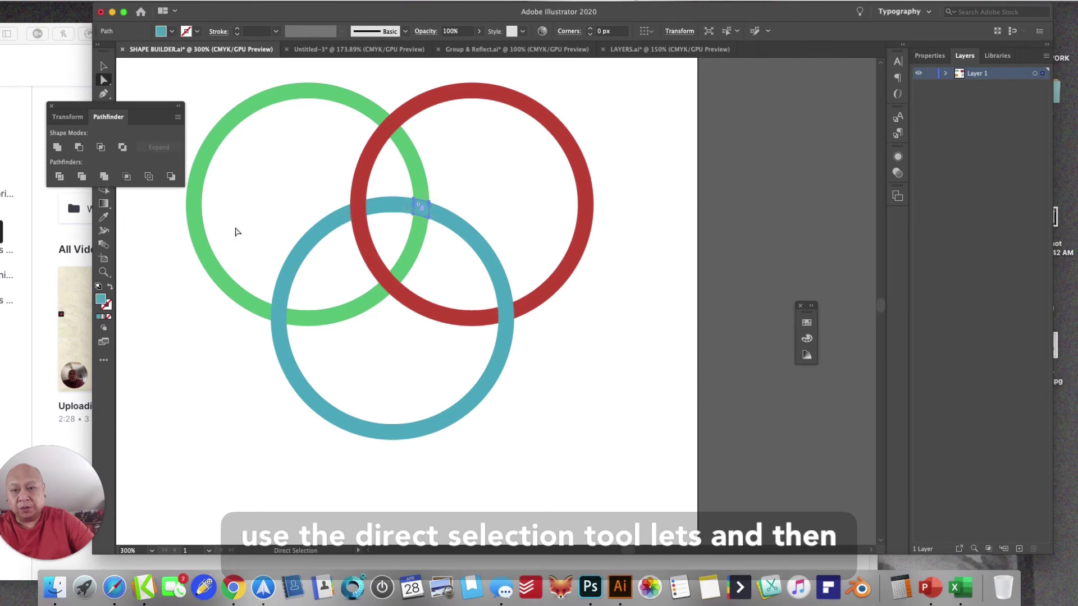
{"action": "left_click", "coordinate": [103, 216]}
{"action": "left_click", "coordinate": [421, 173]}
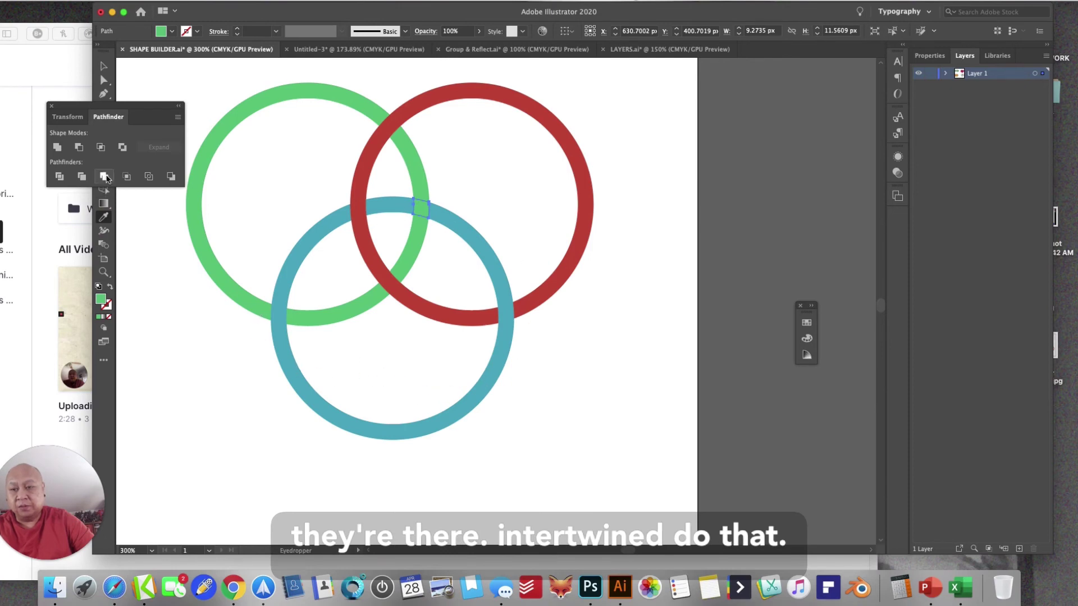
- Recolor the lower-left overlap of the green and blue rings with green sampled from the green ring
{"action": "left_click", "coordinate": [103, 80]}
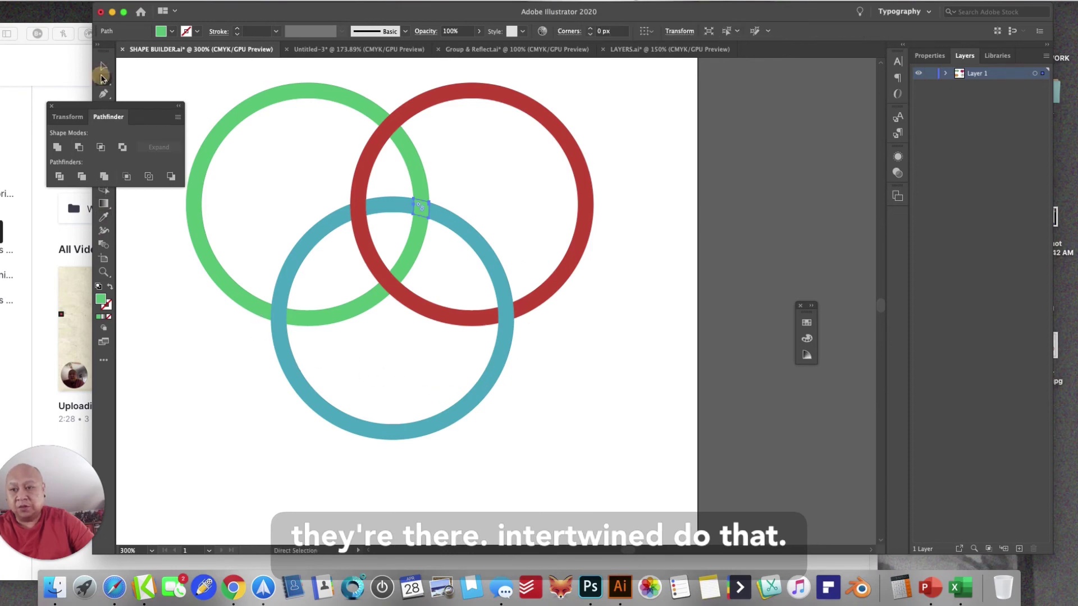
{"action": "left_click", "coordinate": [280, 318]}
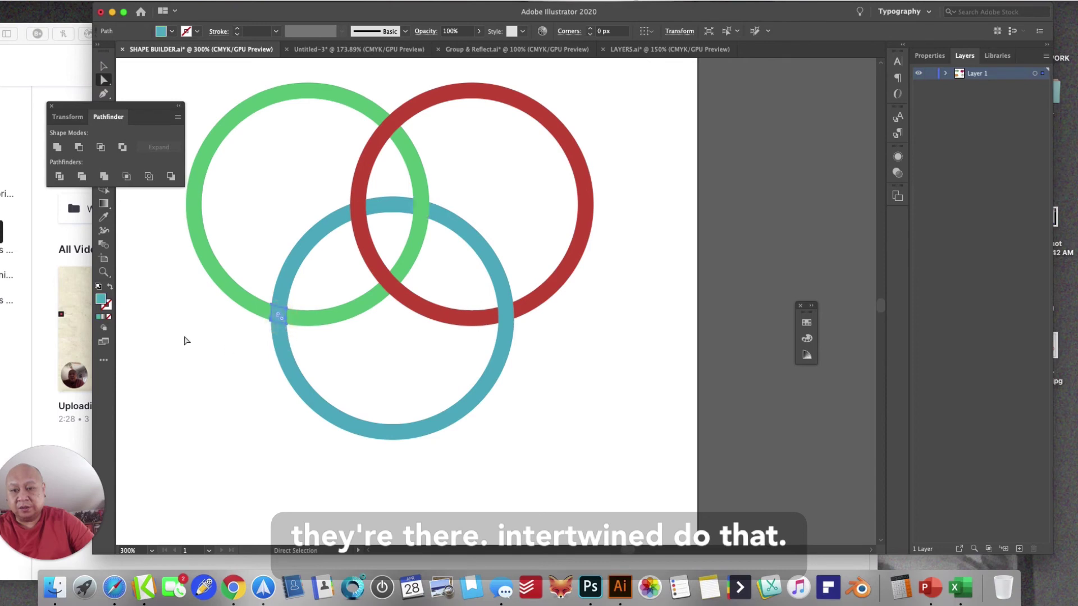
{"action": "left_click", "coordinate": [103, 217]}
{"action": "left_click", "coordinate": [228, 274]}
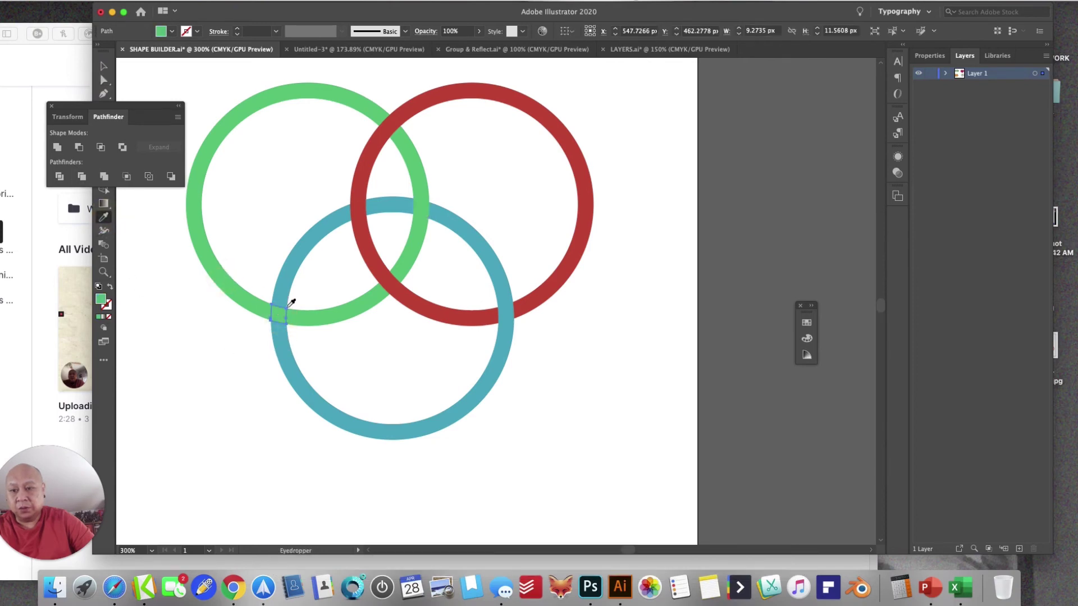
- Try to save and close the SHAPE BUILDER.ai document
{"action": "left_click", "coordinate": [505, 217]}
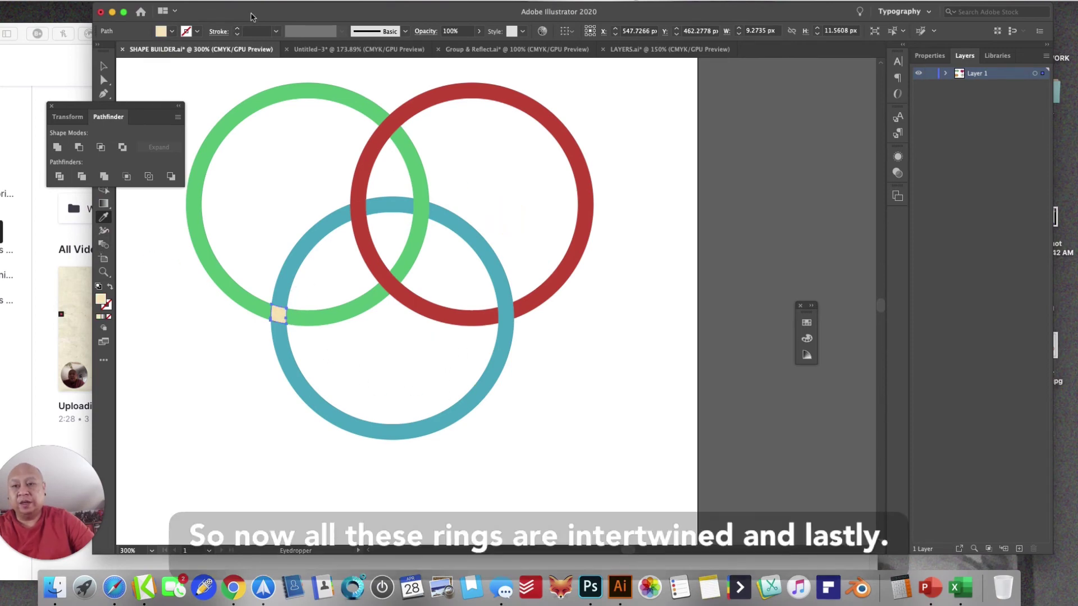
{"action": "left_click_drag", "start_coordinate": [252, 18], "coordinate": [449, 77]}
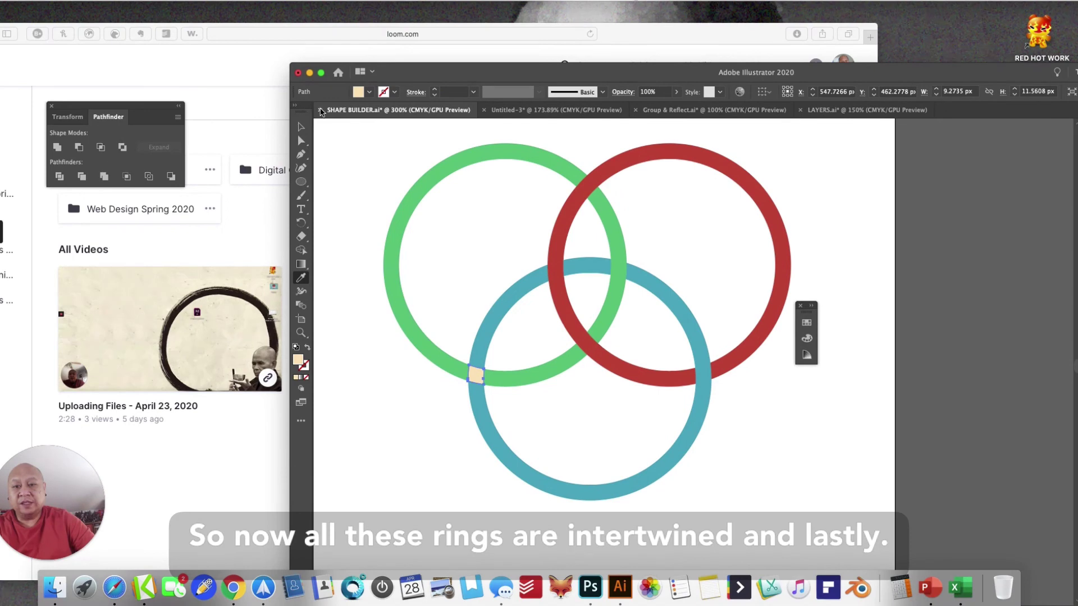
{"action": "left_click", "coordinate": [319, 110]}
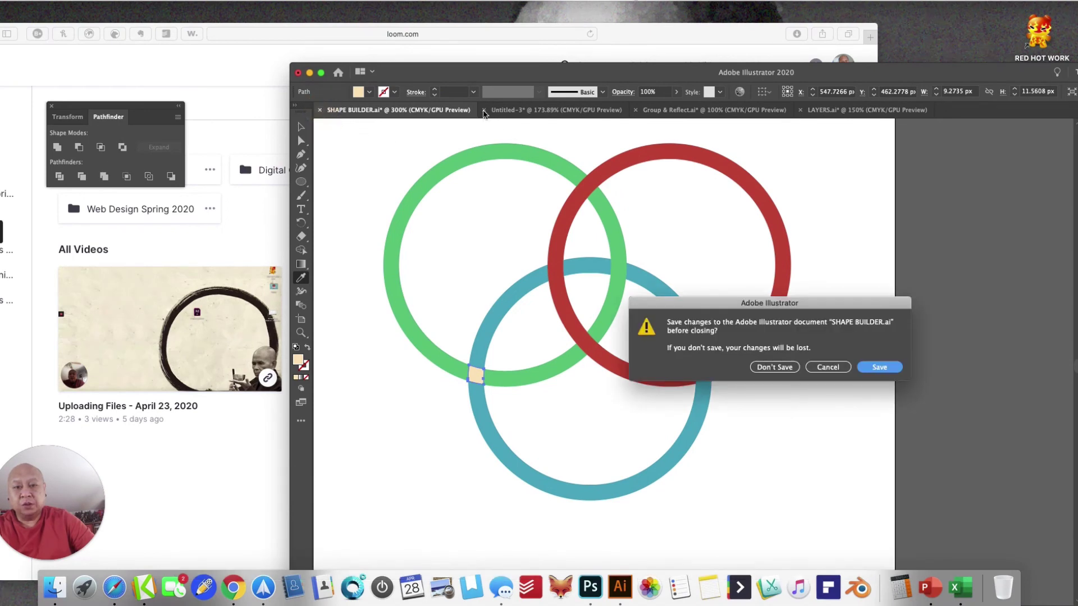
{"action": "left_click", "coordinate": [879, 367]}
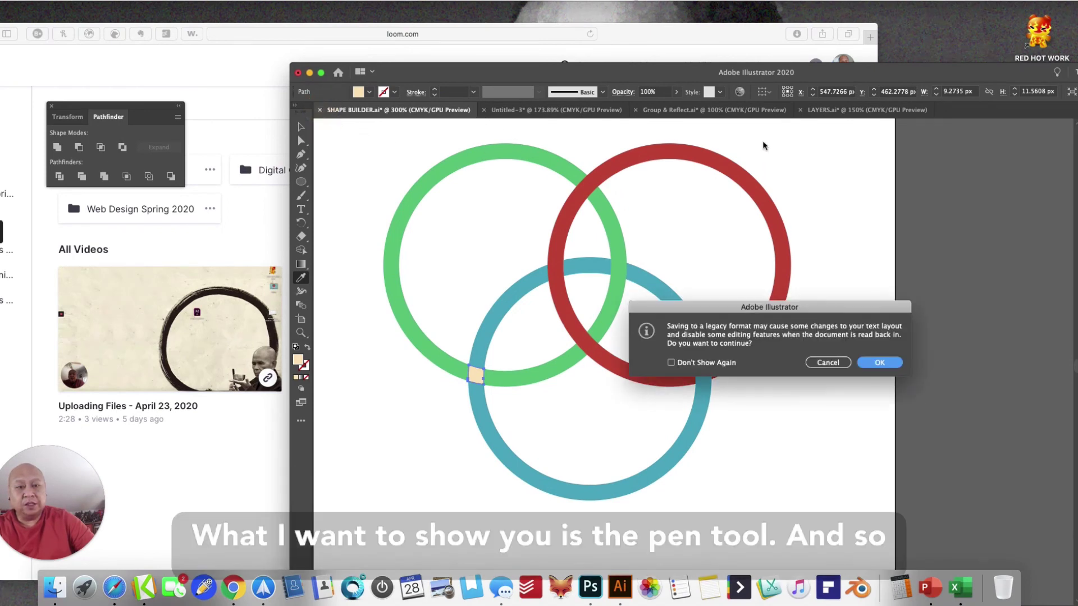
{"action": "left_click", "coordinate": [873, 365]}
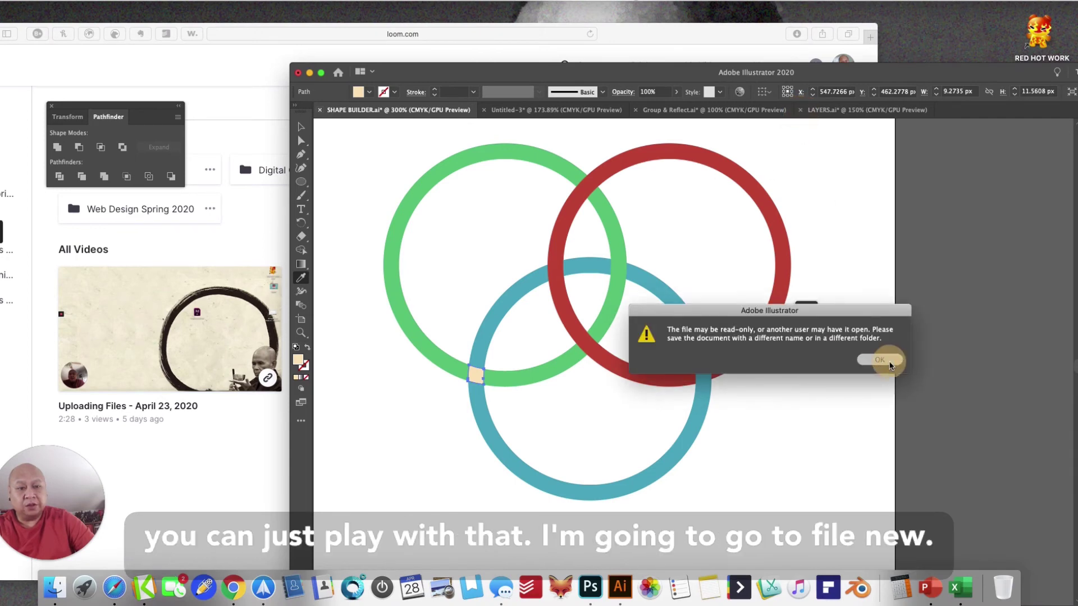
{"action": "left_click", "coordinate": [885, 360]}
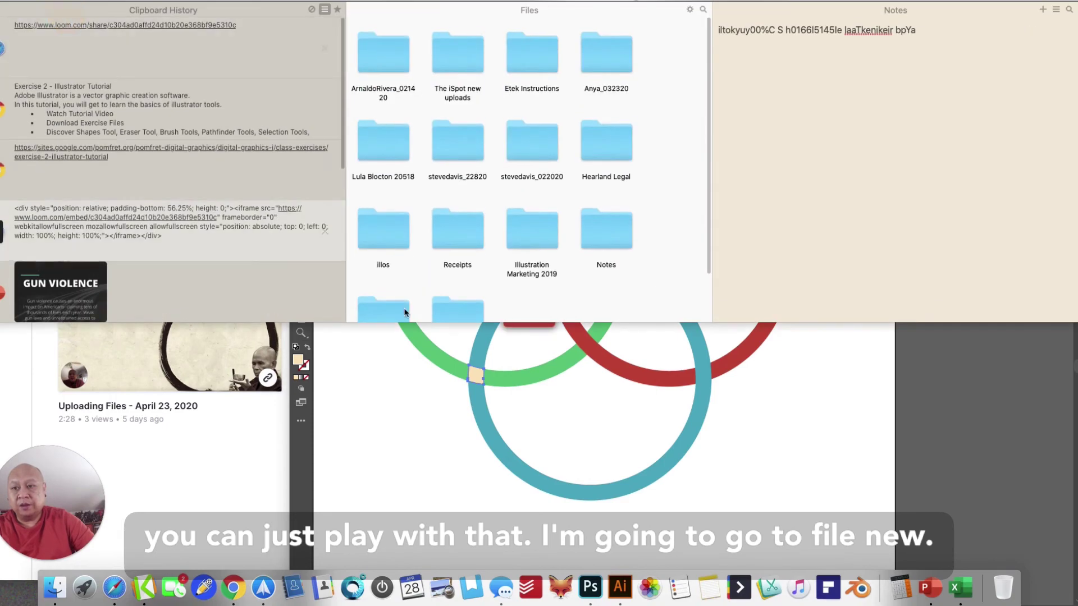
{"action": "left_click", "coordinate": [341, 349]}
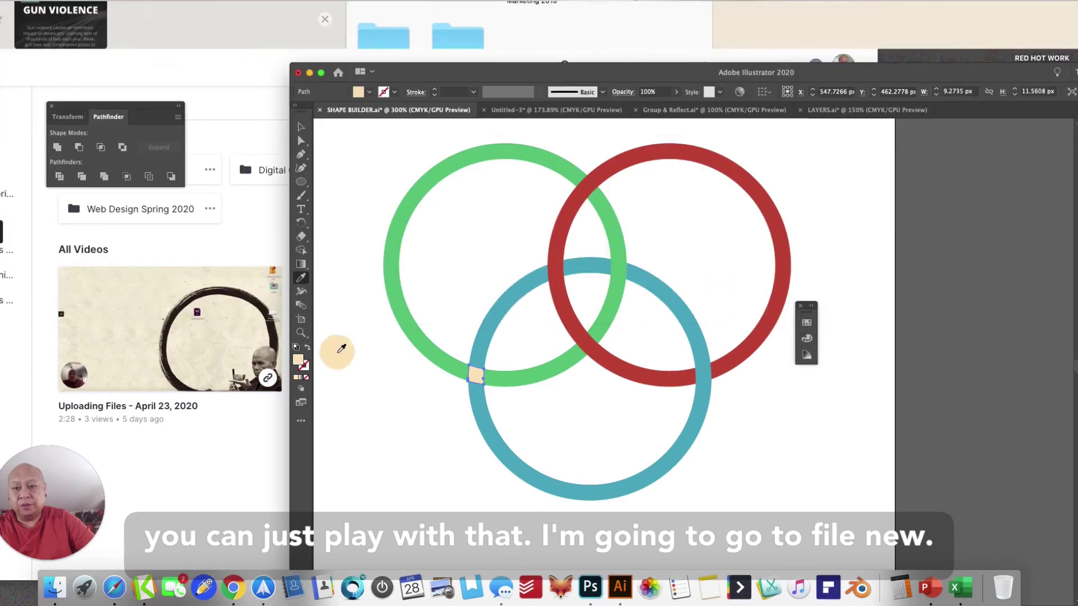
- Create a new portrait Letter document of 612 x 792 pt and move the Pathfinder panel clear of the tools
{"action": "left_click", "coordinate": [70, 1]}
{"action": "left_click", "coordinate": [73, 7]}
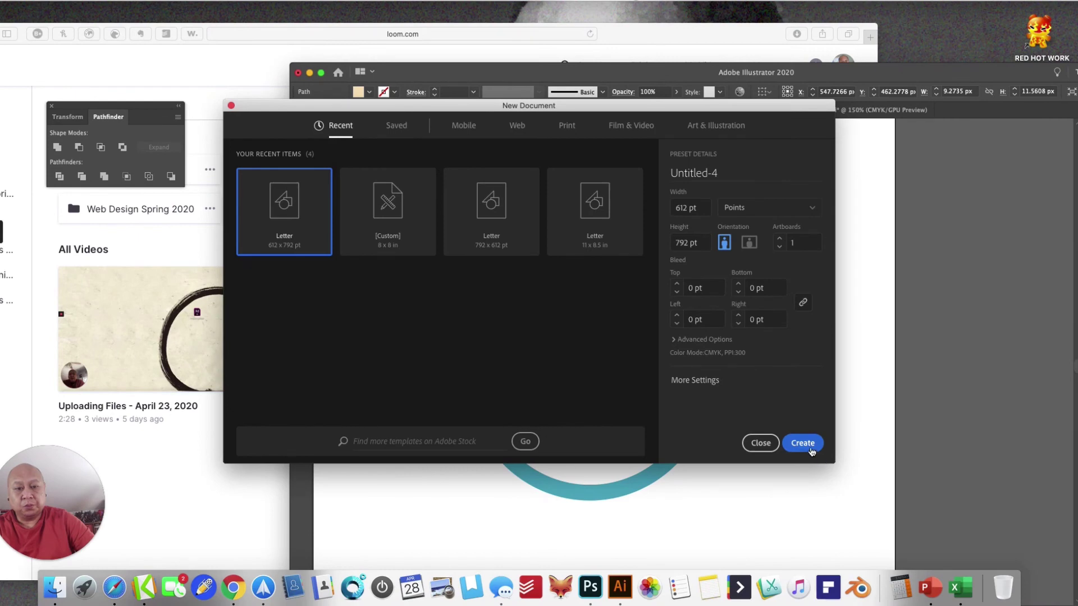
{"action": "left_click", "coordinate": [804, 445]}
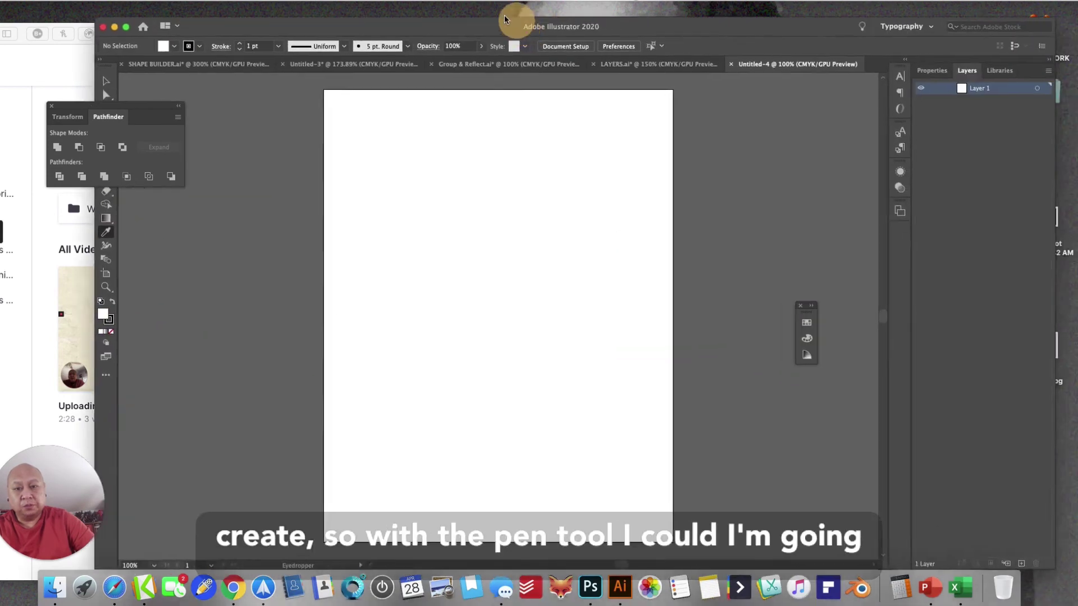
{"action": "left_click_drag", "start_coordinate": [504, 19], "coordinate": [500, 5]}
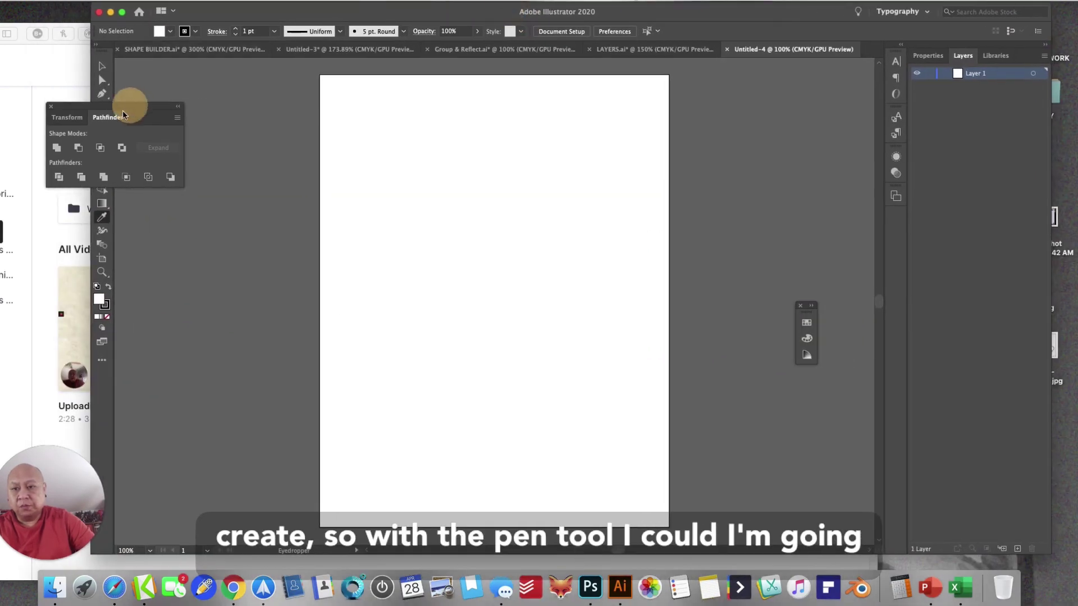
{"action": "left_click_drag", "start_coordinate": [122, 115], "coordinate": [28, 144]}
- With the Pen tool active, choose red from the color spectrum for the stroke and swap it with the white fill
{"action": "left_click", "coordinate": [103, 94]}
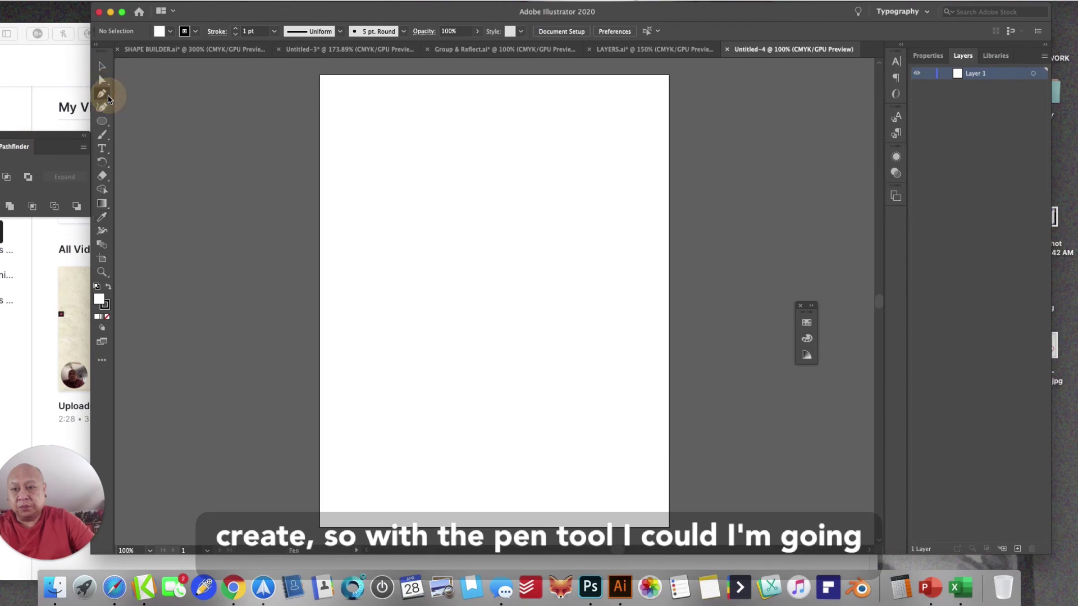
{"action": "left_click", "coordinate": [97, 302]}
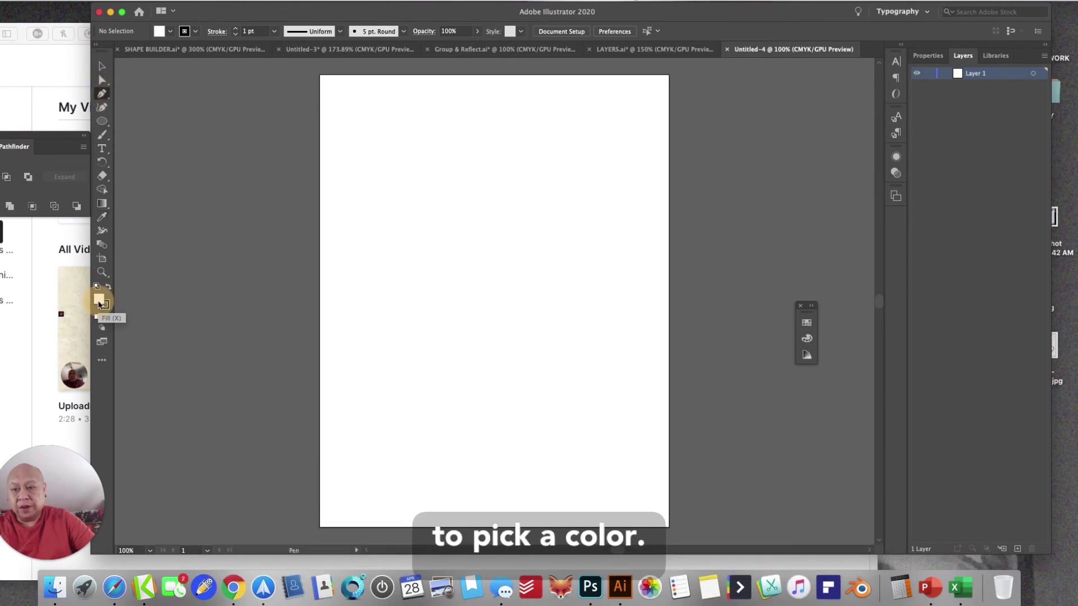
{"action": "left_click", "coordinate": [102, 305]}
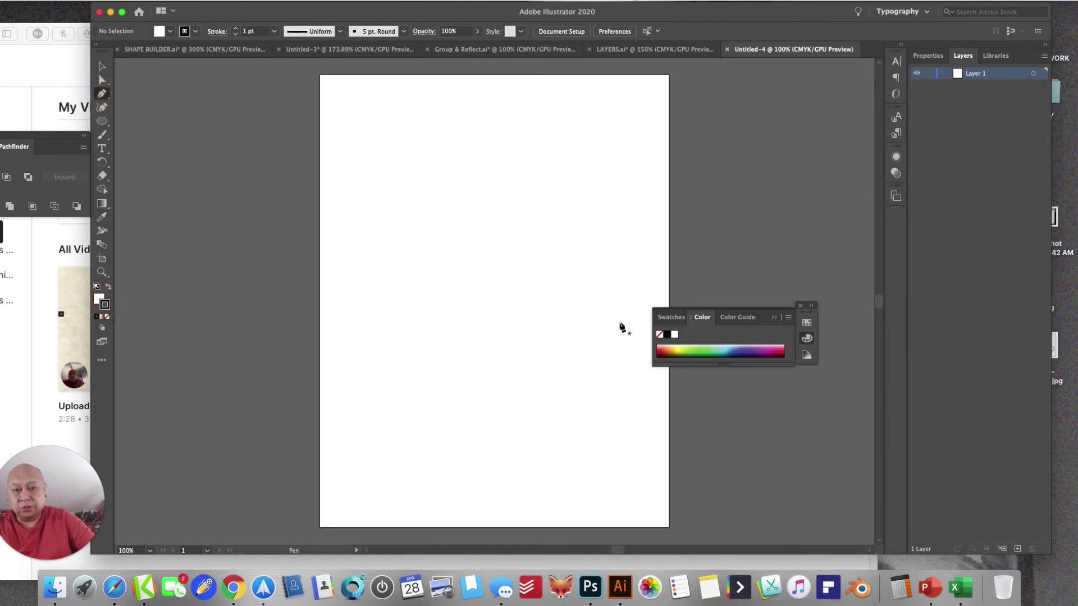
{"action": "left_click", "coordinate": [675, 345]}
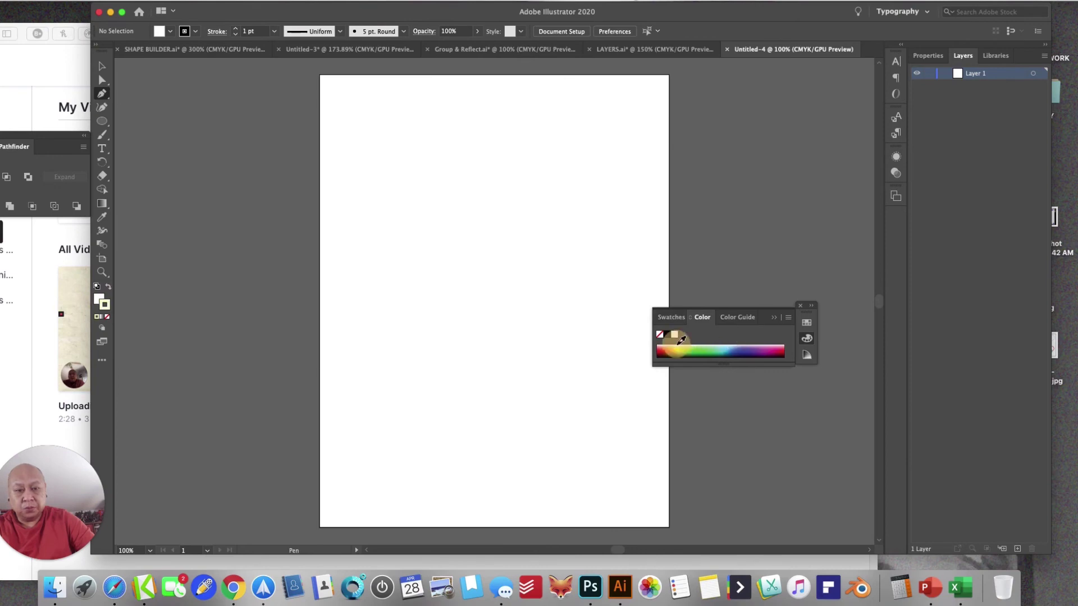
{"action": "left_click", "coordinate": [678, 349]}
{"action": "left_click", "coordinate": [661, 349]}
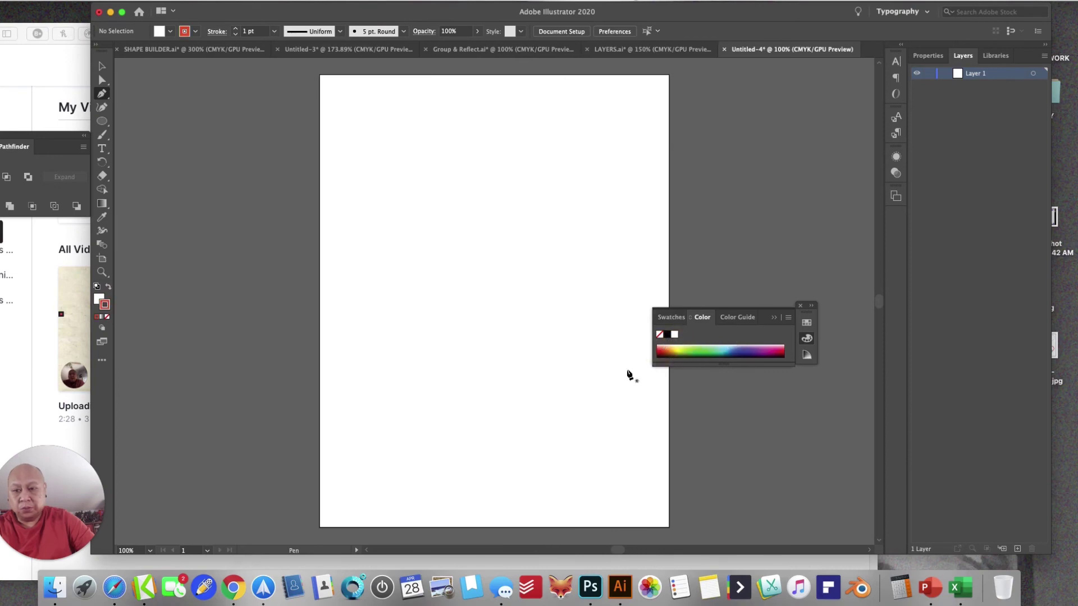
{"action": "left_click", "coordinate": [108, 288]}
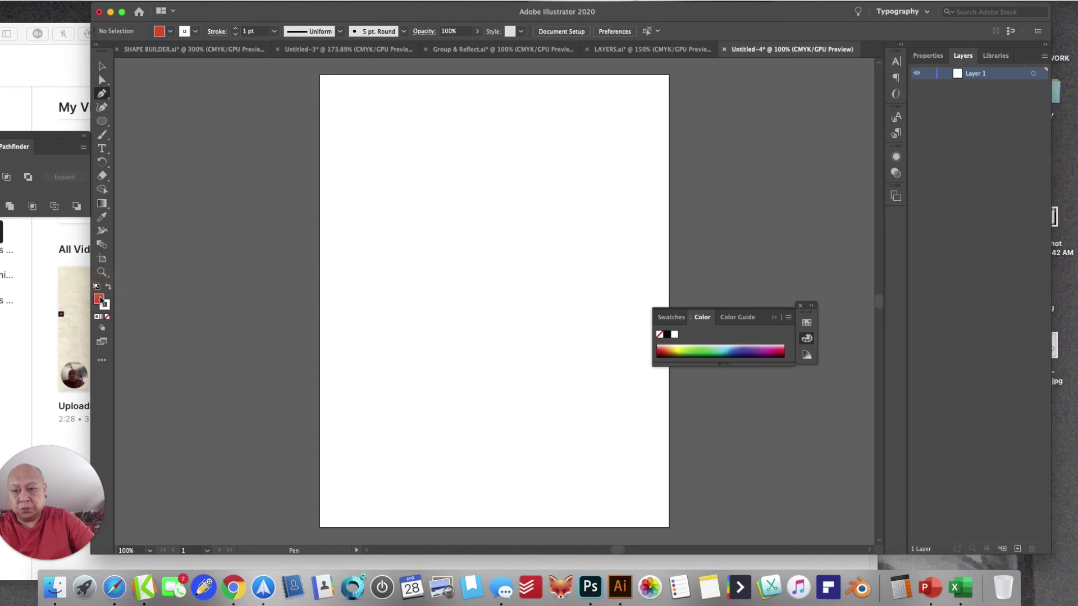
- Set the fill color to the light pink F4B19F in the Color Picker
{"action": "double_click", "coordinate": [99, 298]}
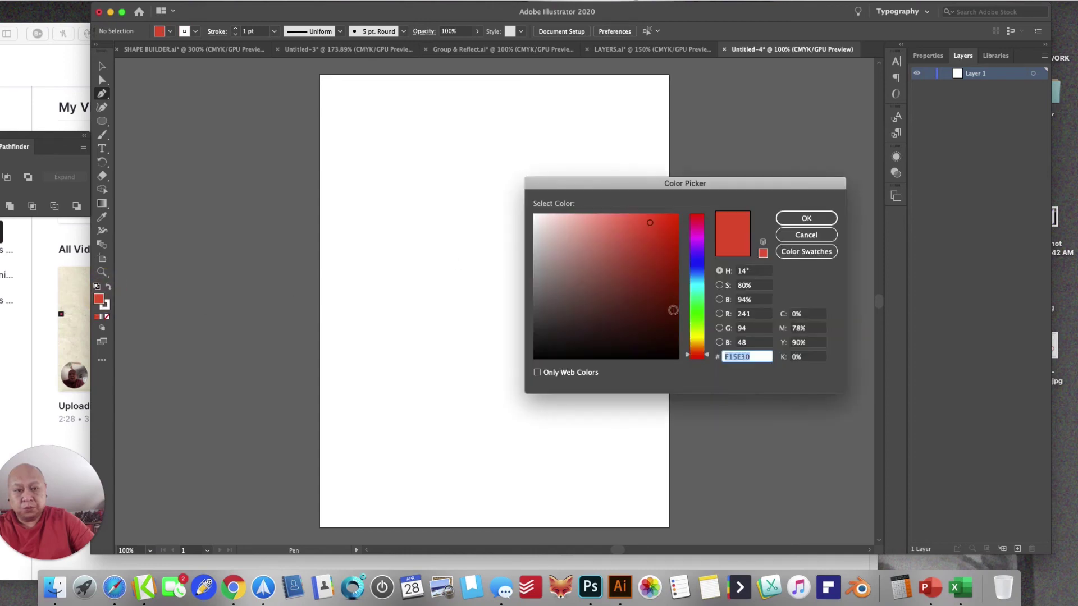
{"action": "left_click", "coordinate": [584, 219]}
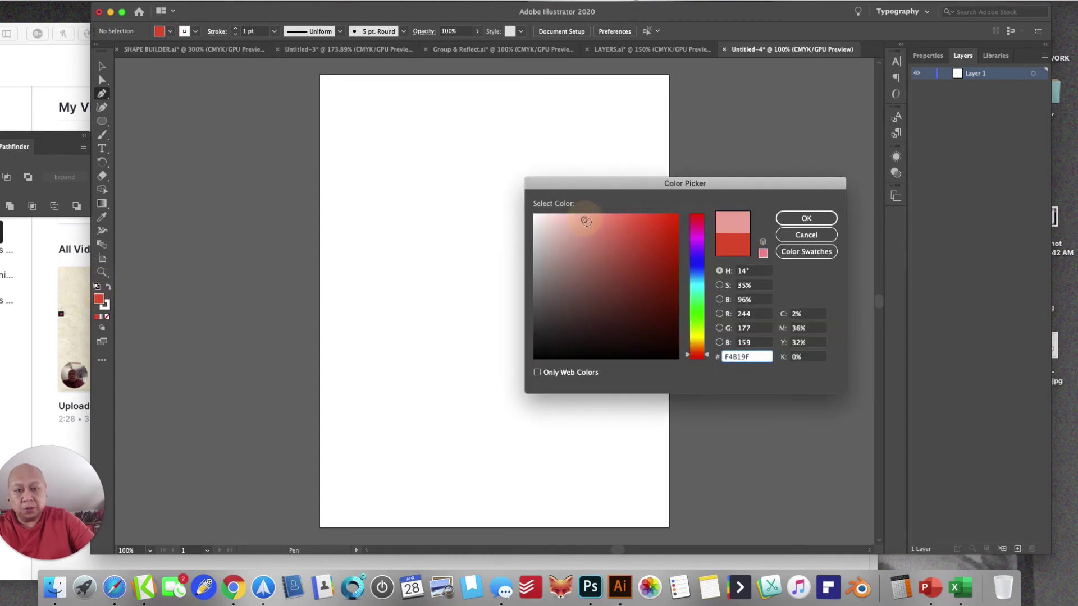
{"action": "left_click", "coordinate": [806, 218]}
{"action": "left_click", "coordinate": [215, 163]}
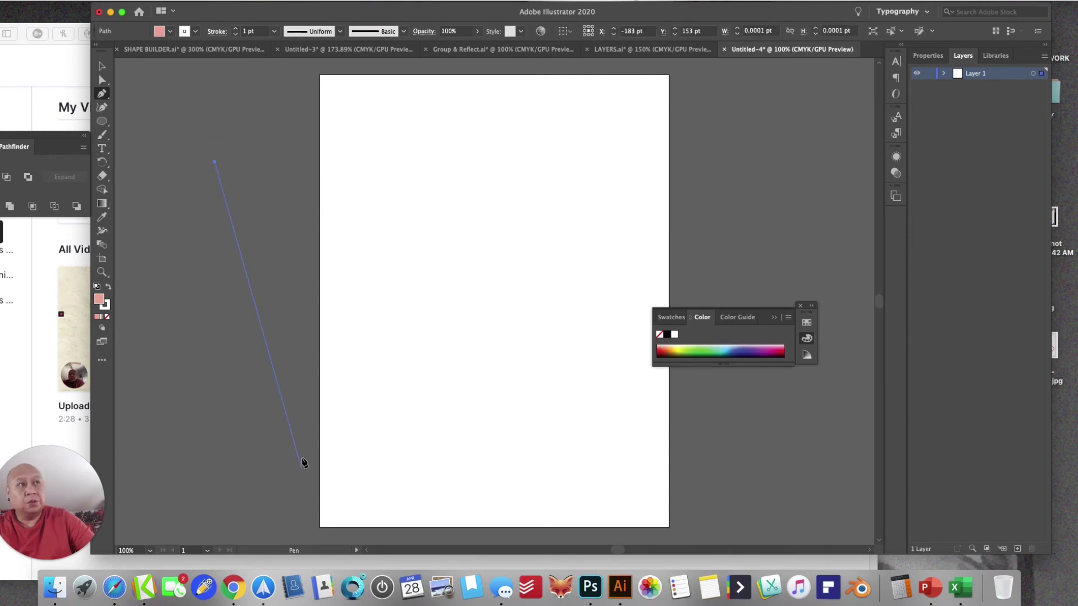
{"action": "left_click", "coordinate": [308, 443]}
{"action": "key", "text": "super+z"}
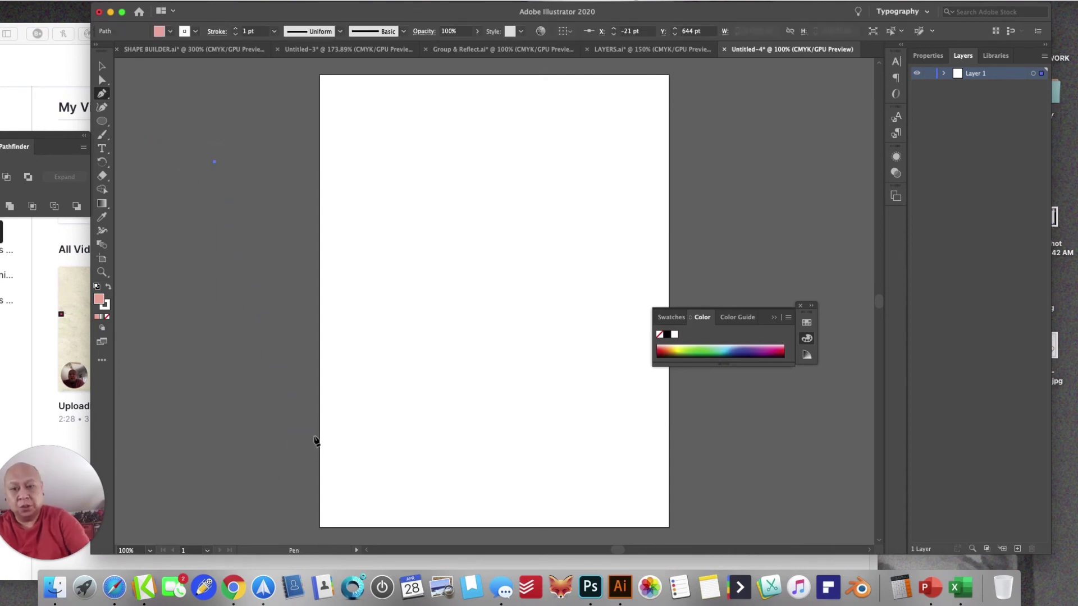
- Switch to Kiwi for Gmail, send "Good Morning" to the Fine Arts Department chat and close the mail window
{"action": "left_click", "coordinate": [144, 587]}
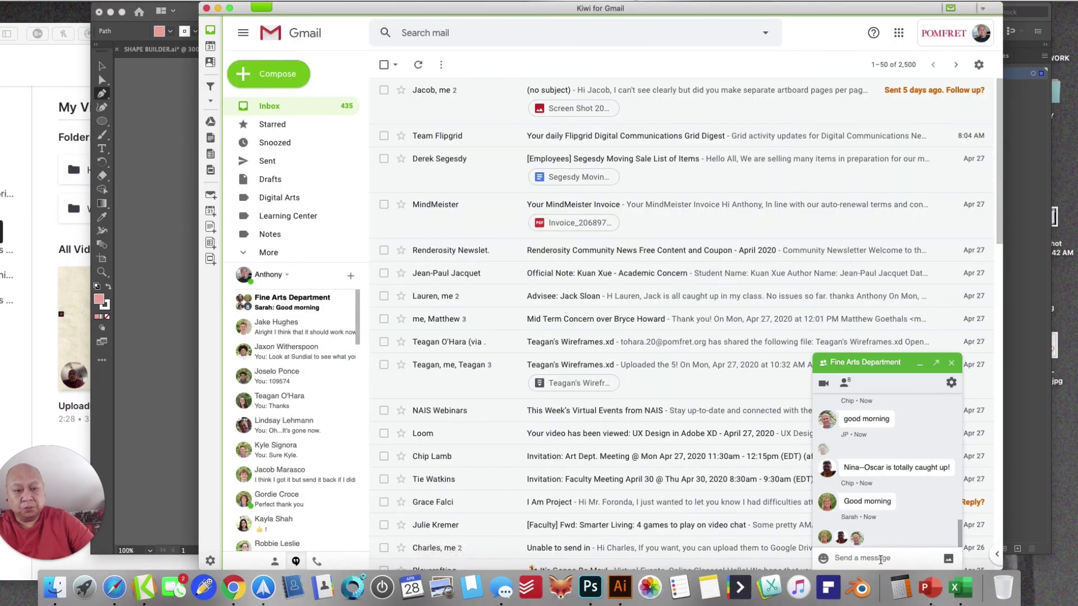
{"action": "left_click", "coordinate": [880, 558]}
{"action": "type", "text": "Good"}
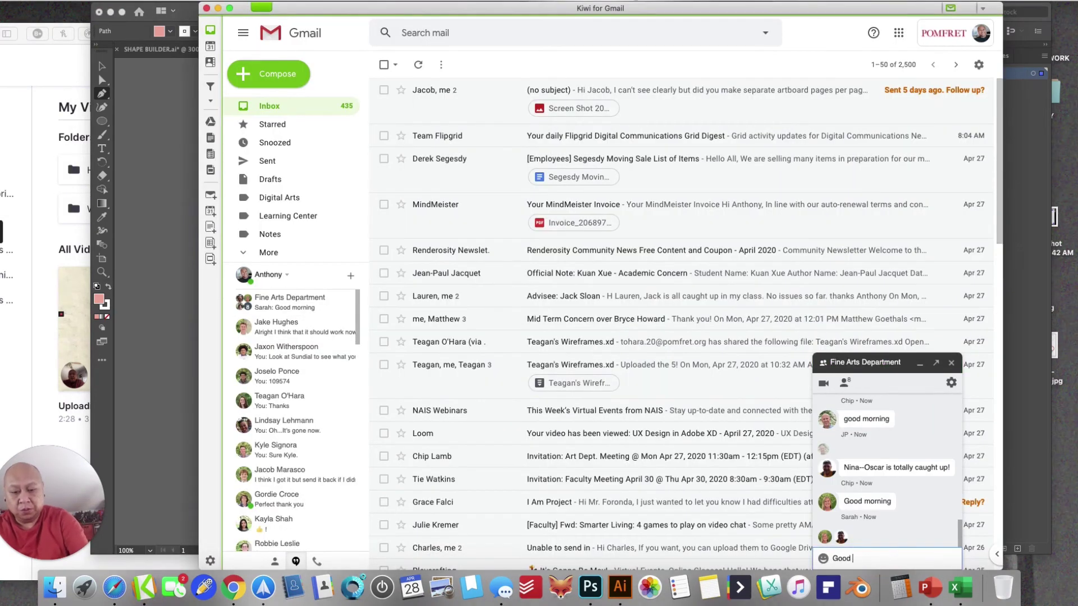
{"action": "type", "text": " Morning"}
{"action": "key", "text": "Return"}
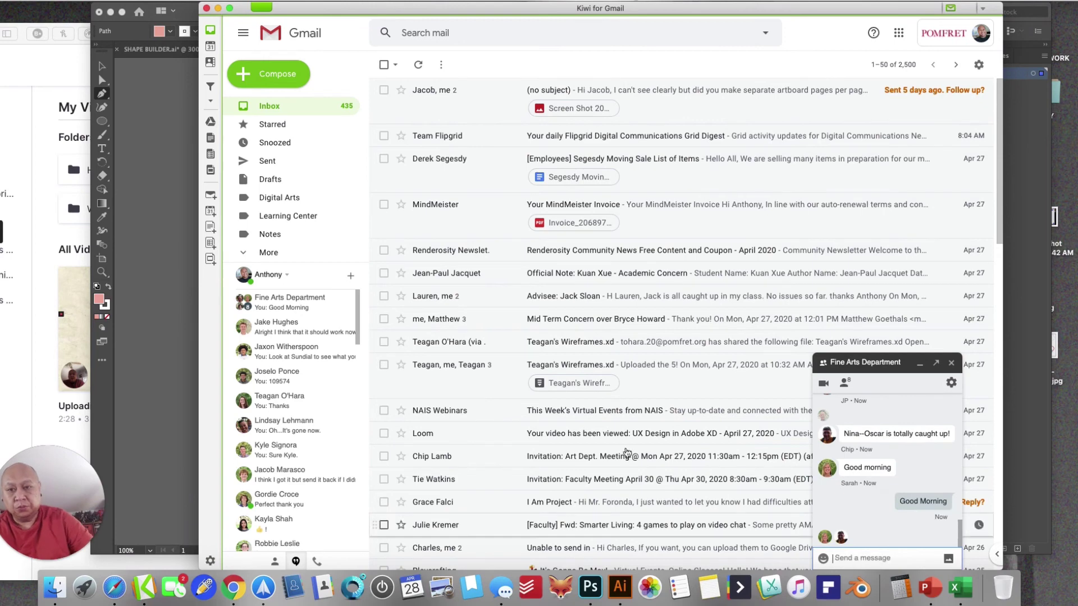
{"action": "left_click", "coordinate": [206, 9]}
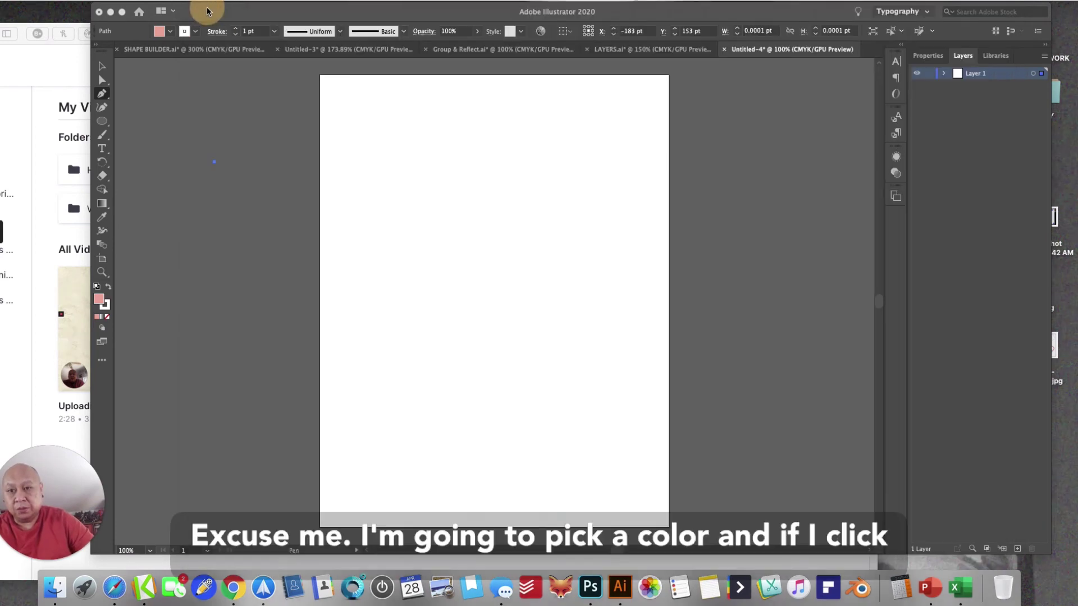
- Draw a closed pink triangle about 222 x 216 pt with the Pen tool in the upper middle of the artboard
{"action": "left_click", "coordinate": [435, 260]}
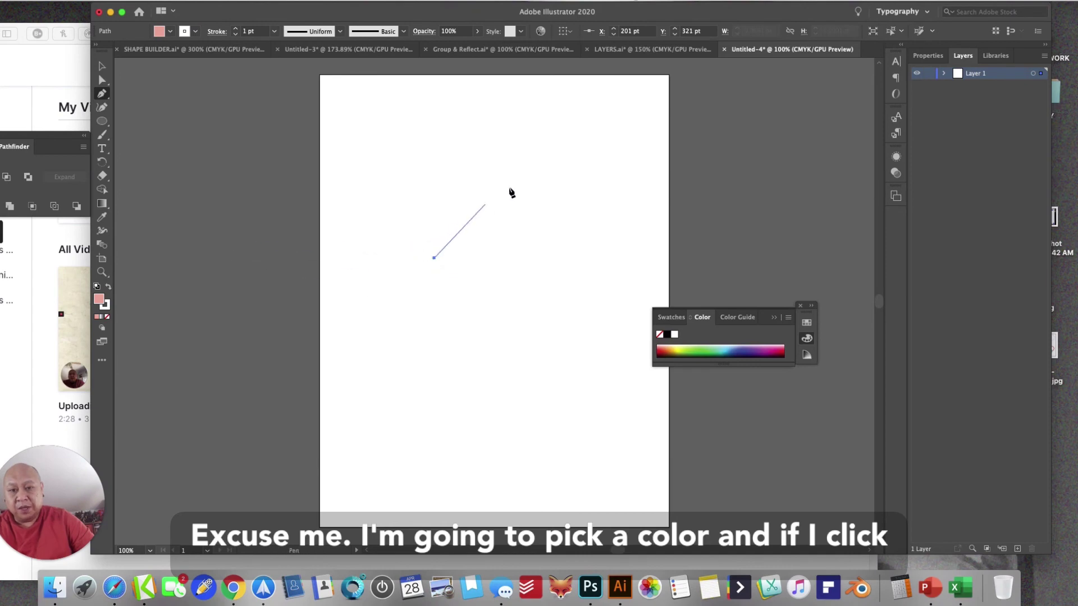
{"action": "left_click", "coordinate": [533, 165]}
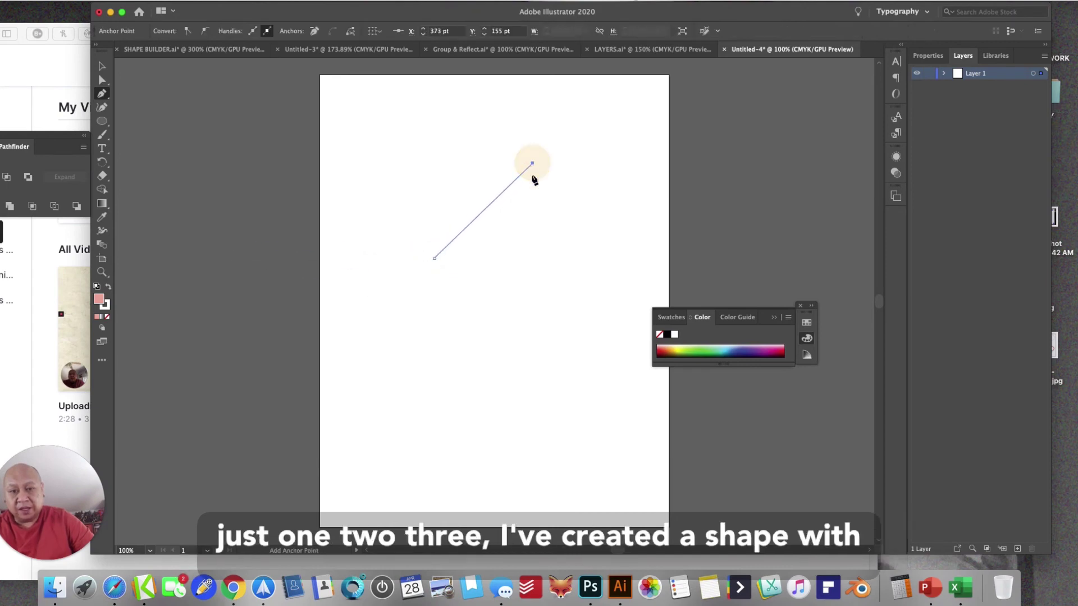
{"action": "left_click", "coordinate": [561, 286]}
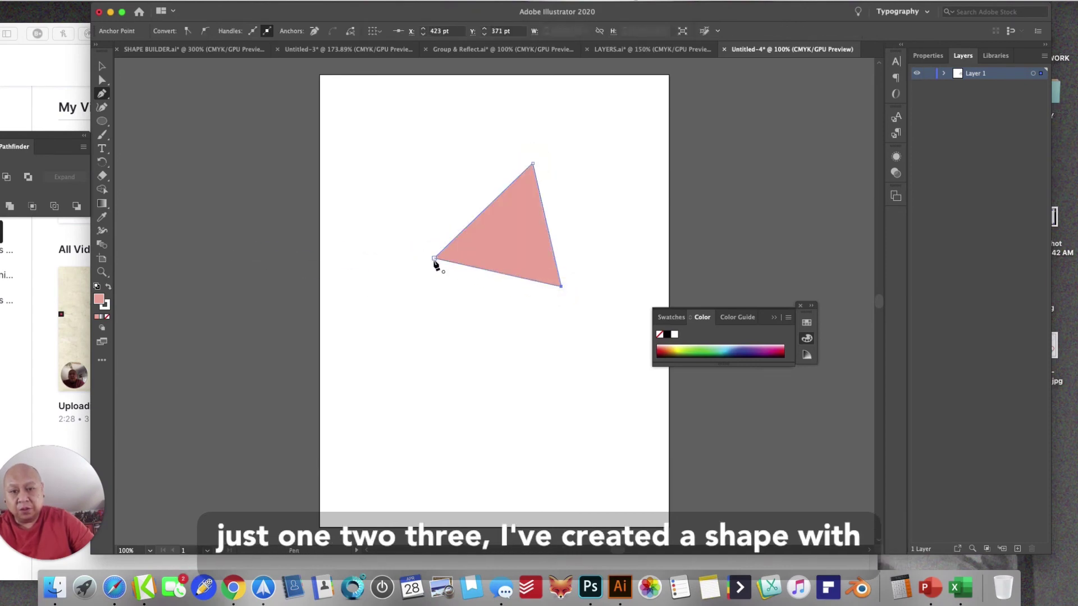
{"action": "left_click", "coordinate": [435, 259]}
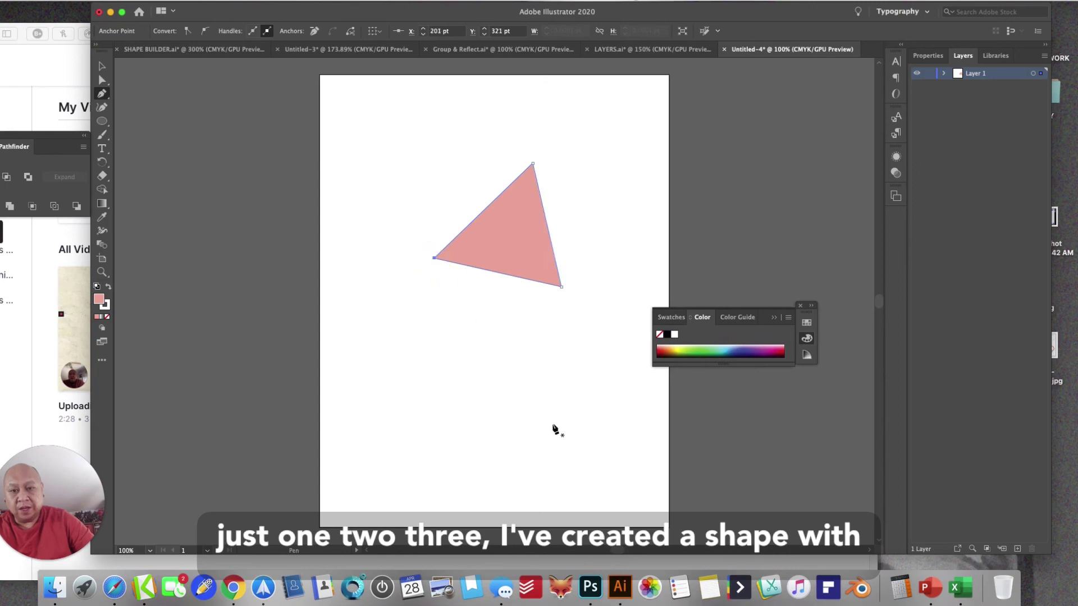
- Move the whole triangle slightly down and to the left on the artboard
{"action": "left_click", "coordinate": [102, 66]}
{"action": "left_click", "coordinate": [373, 174]}
{"action": "left_click_drag", "start_coordinate": [493, 246], "coordinate": [464, 276]}
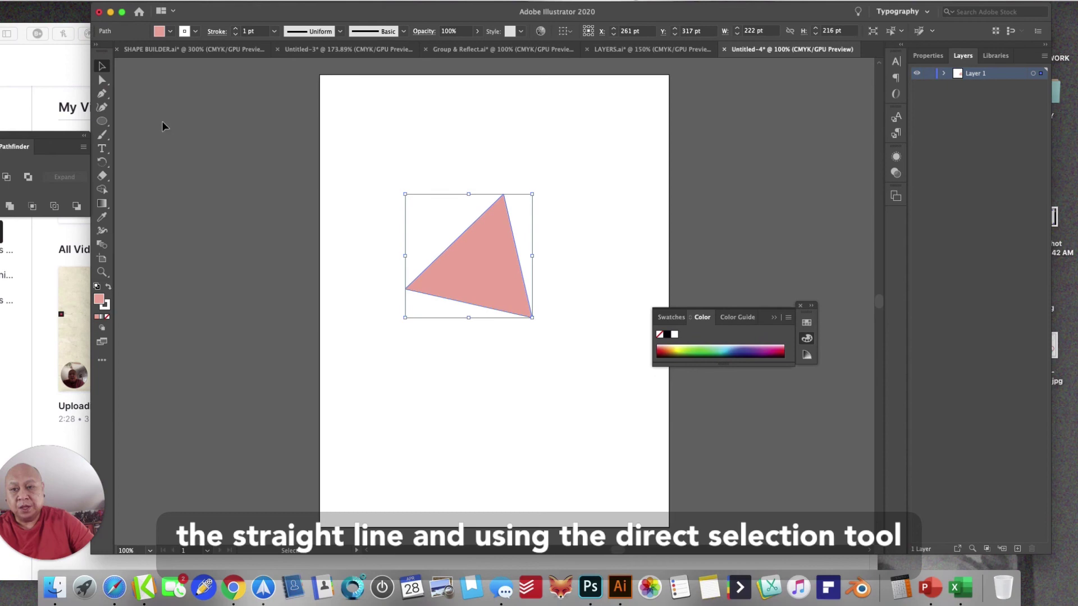
- Stretch the triangle's top and lower-right corners outward with the Direct Selection tool, and delete the triangle
{"action": "left_click", "coordinate": [101, 80]}
{"action": "left_click", "coordinate": [509, 192]}
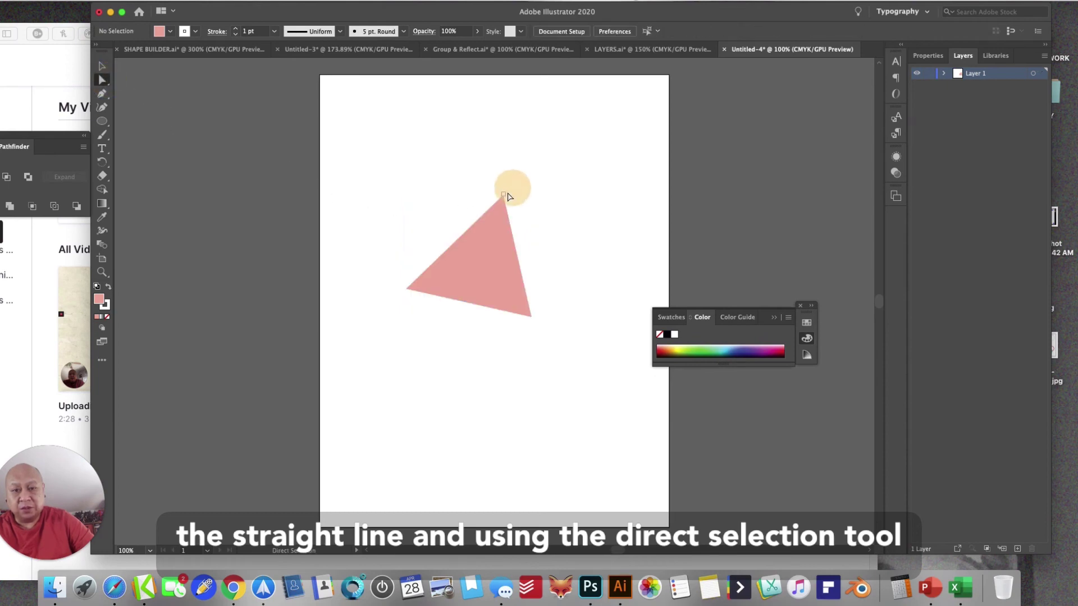
{"action": "left_click_drag", "start_coordinate": [503, 195], "coordinate": [601, 172]}
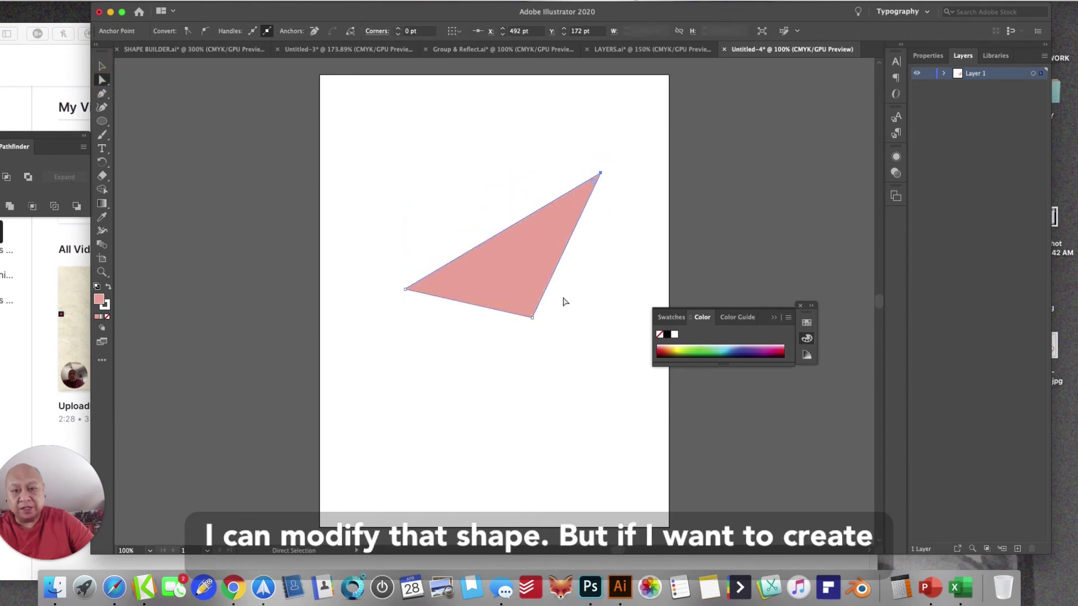
{"action": "left_click_drag", "start_coordinate": [532, 315], "coordinate": [602, 359]}
{"action": "key", "text": "Delete"}
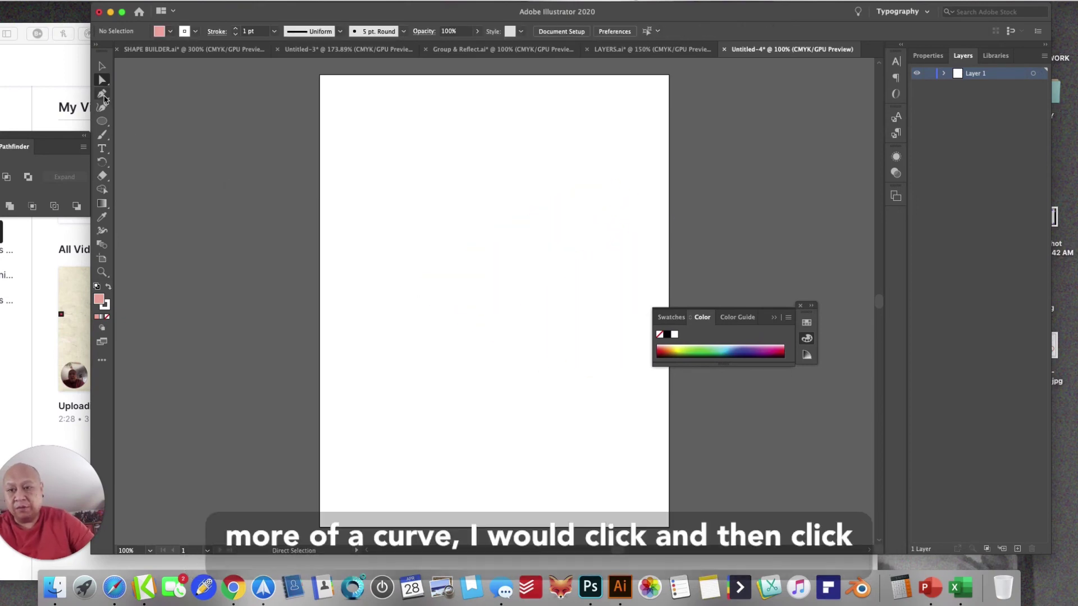
- Draw a closed pink blob about 377 x 393 pt with curved Pen tool segments in the middle of the artboard
{"action": "left_click", "coordinate": [102, 93]}
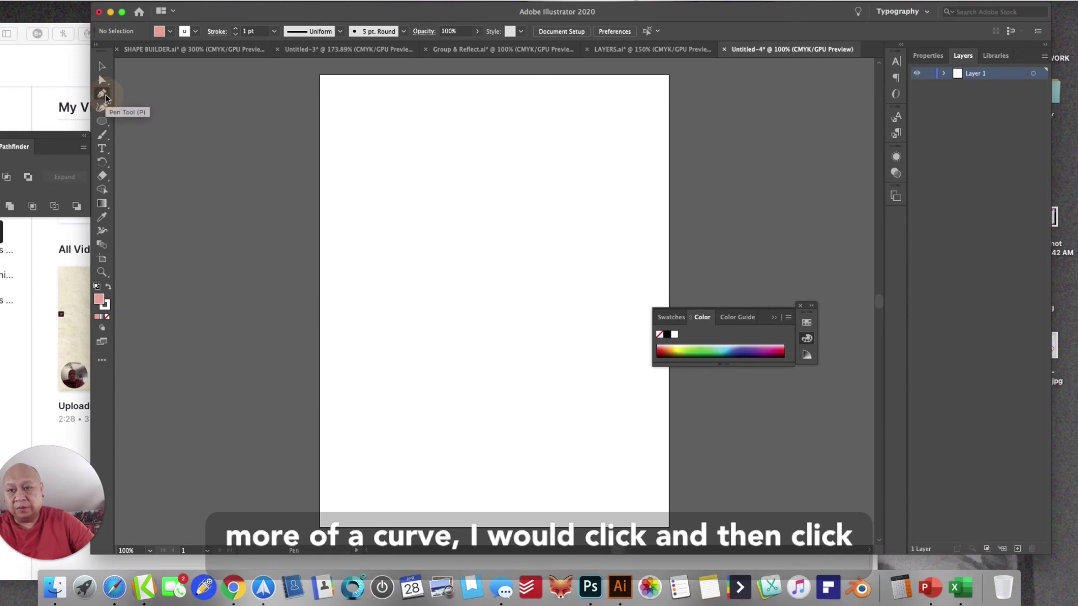
{"action": "left_click", "coordinate": [462, 394]}
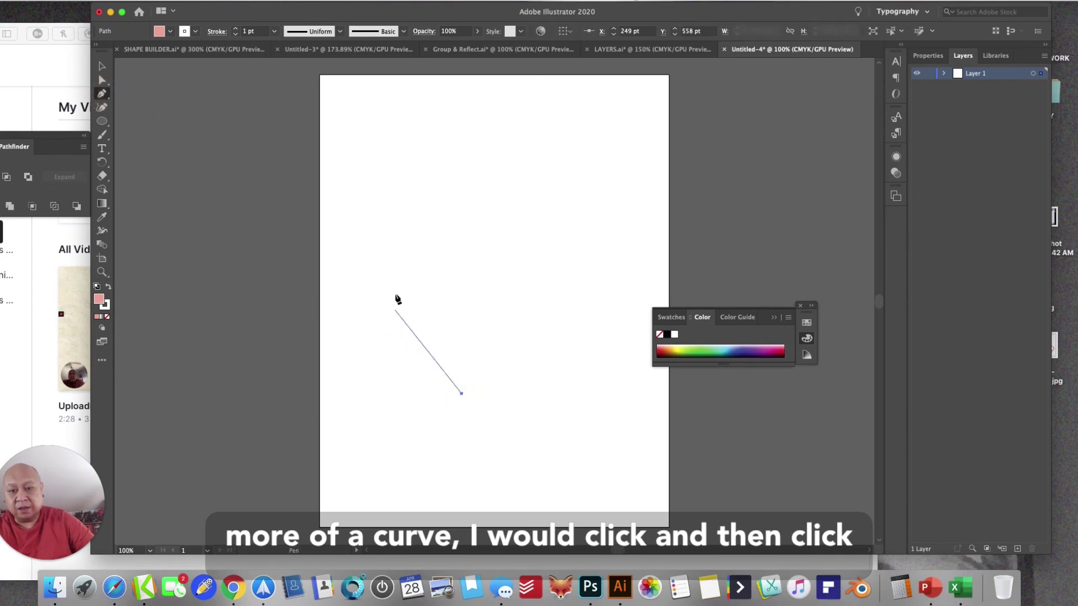
{"action": "left_click_drag", "start_coordinate": [391, 281], "coordinate": [443, 200]}
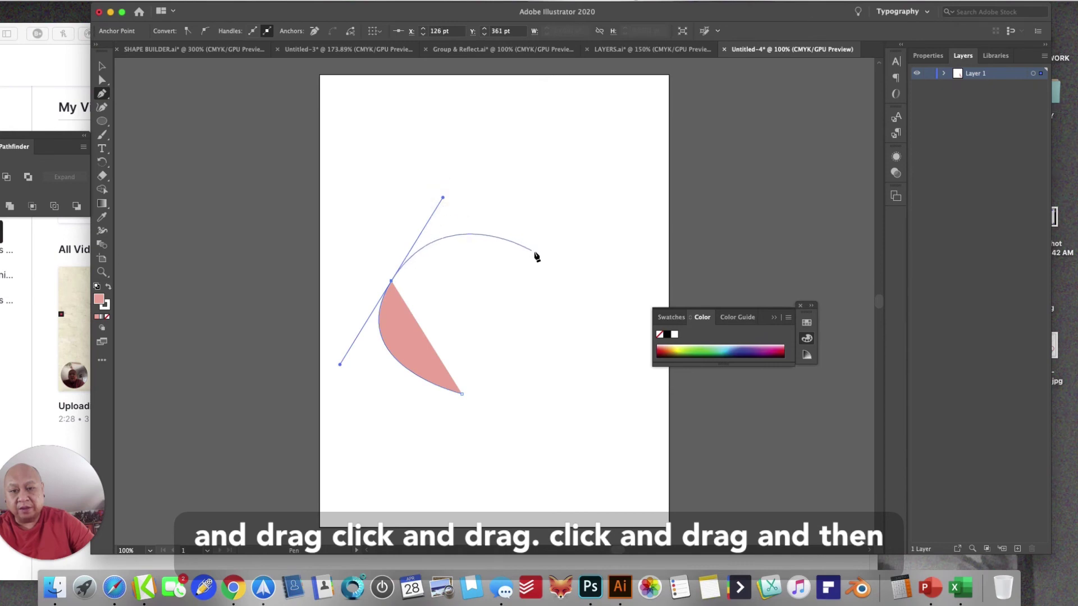
{"action": "left_click_drag", "start_coordinate": [536, 249], "coordinate": [582, 316]}
{"action": "left_click_drag", "start_coordinate": [543, 430], "coordinate": [453, 447]}
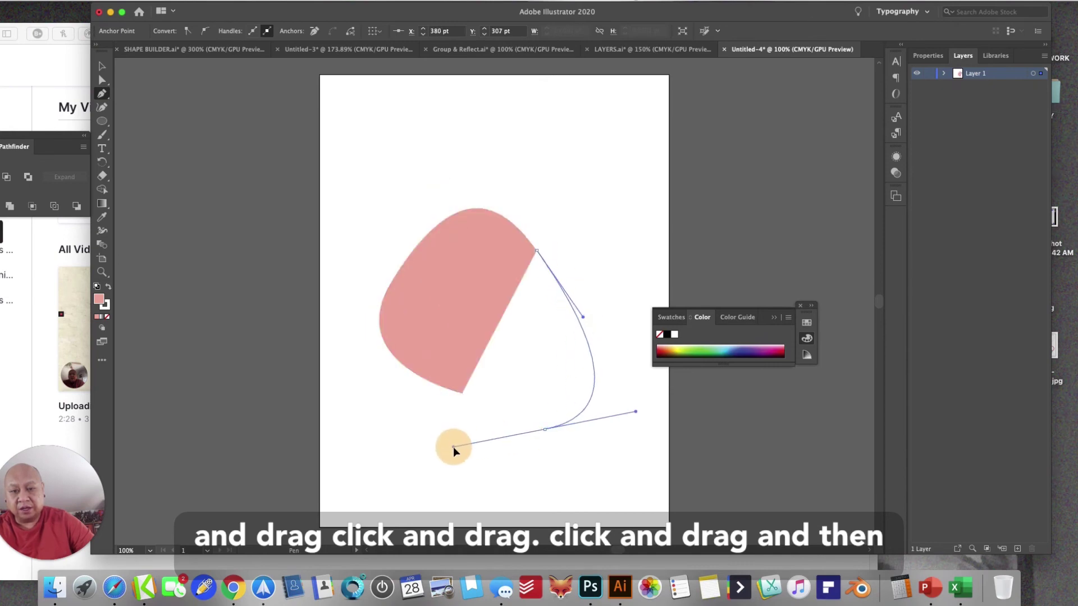
{"action": "left_click", "coordinate": [461, 395]}
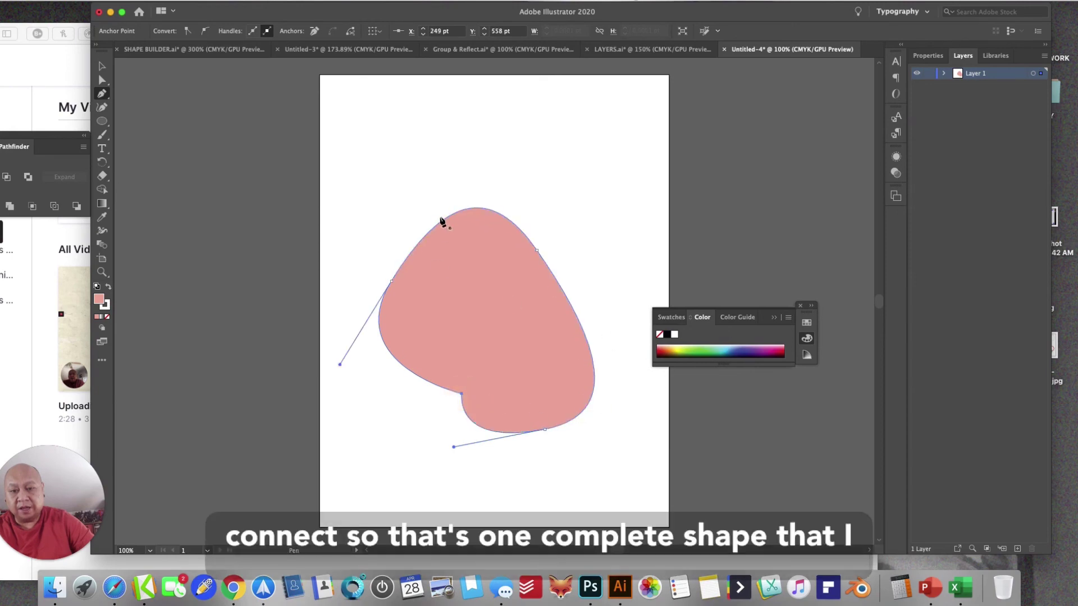
- Move the curved blob slightly up and to the right on the artboard, and delete it
{"action": "left_click", "coordinate": [101, 66]}
{"action": "left_click", "coordinate": [413, 190]}
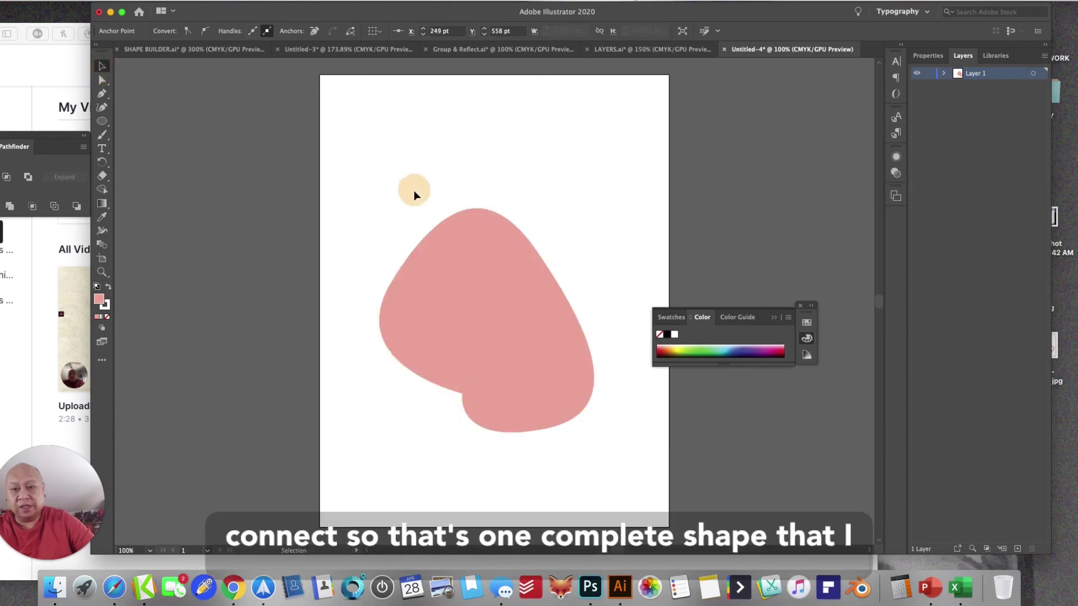
{"action": "left_click_drag", "start_coordinate": [500, 344], "coordinate": [537, 346]}
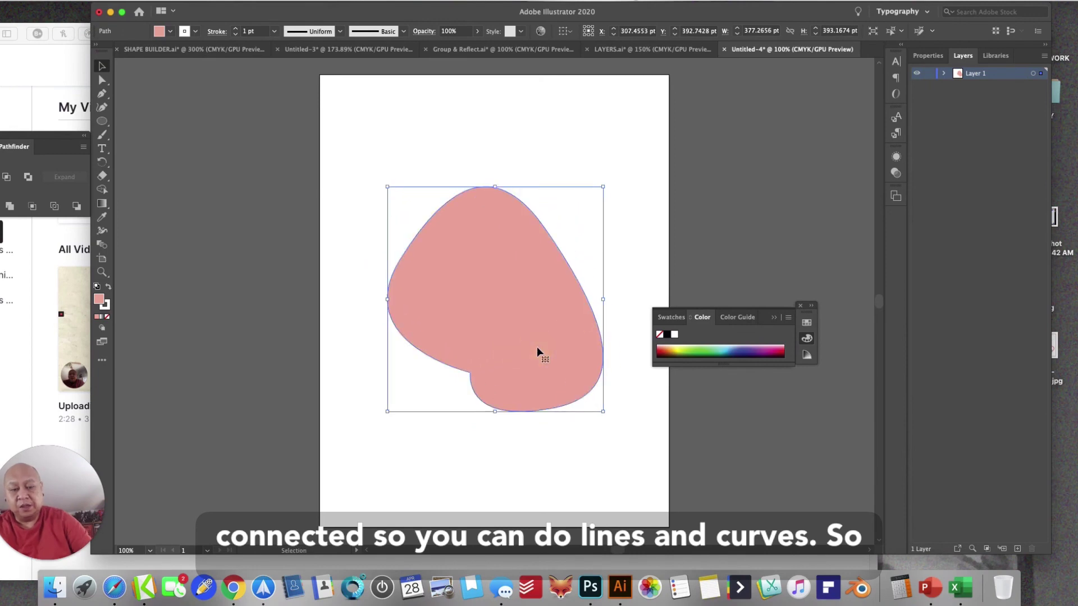
{"action": "key", "text": "Delete"}
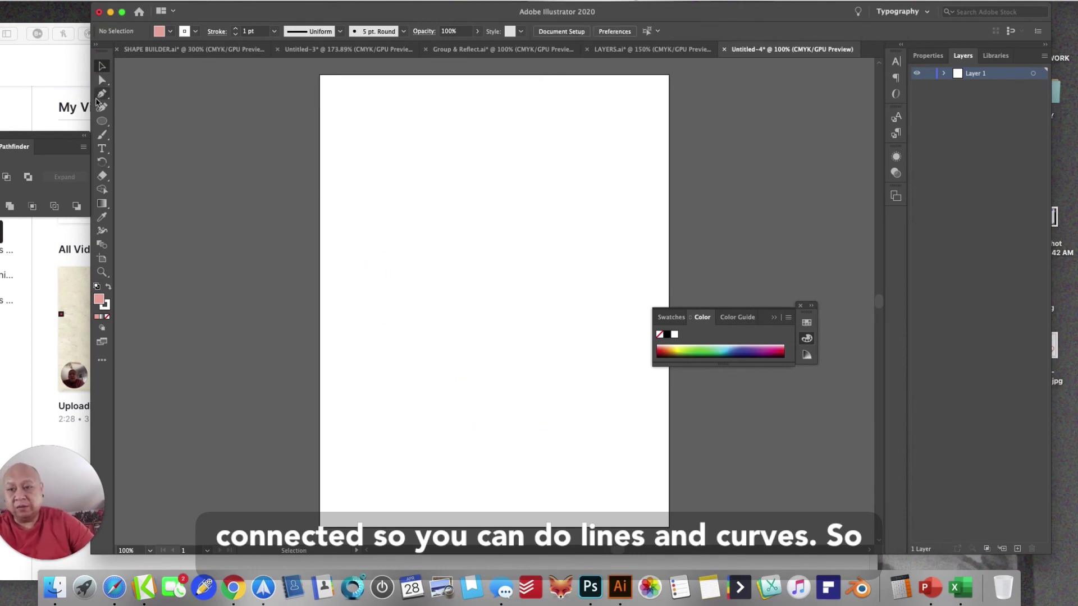
- Draw a closed pink shape about 364 x 301 pt mixing straight and curved Pen tool segments in the middle of the artboard
{"action": "left_click", "coordinate": [101, 94]}
{"action": "left_click", "coordinate": [390, 206]}
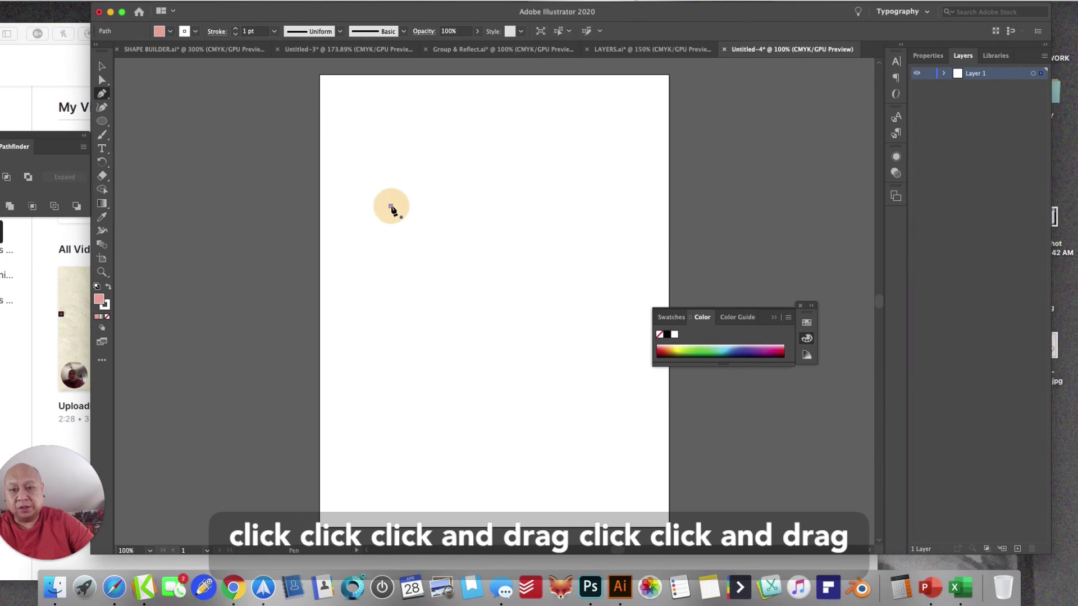
{"action": "left_click", "coordinate": [507, 226]}
{"action": "left_click_drag", "start_coordinate": [536, 203], "coordinate": [588, 211]}
{"action": "left_click", "coordinate": [564, 262]}
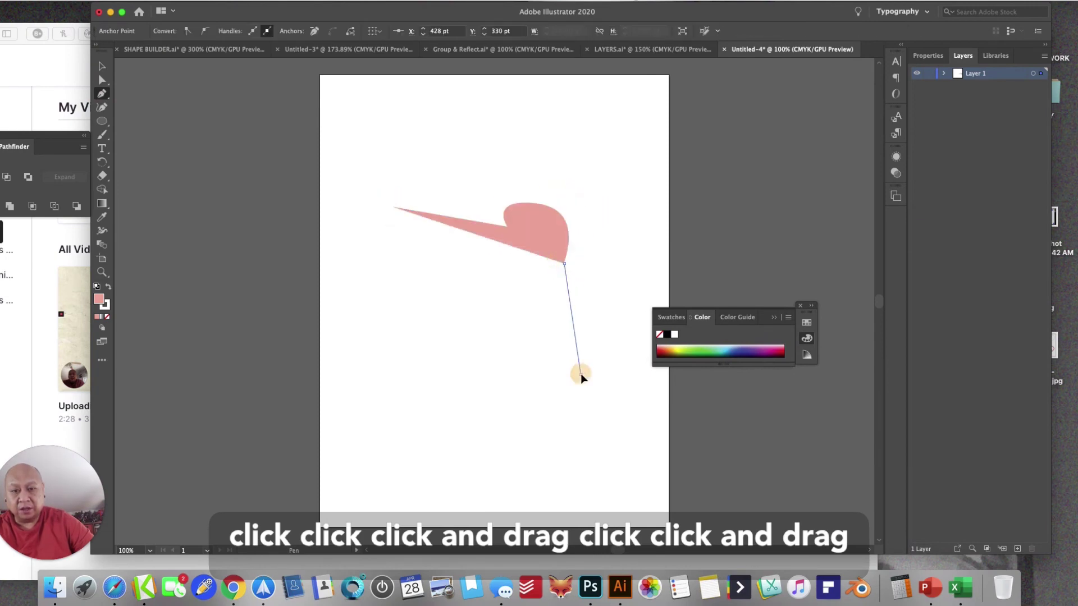
{"action": "left_click_drag", "start_coordinate": [580, 374], "coordinate": [531, 379]}
{"action": "left_click", "coordinate": [426, 328]}
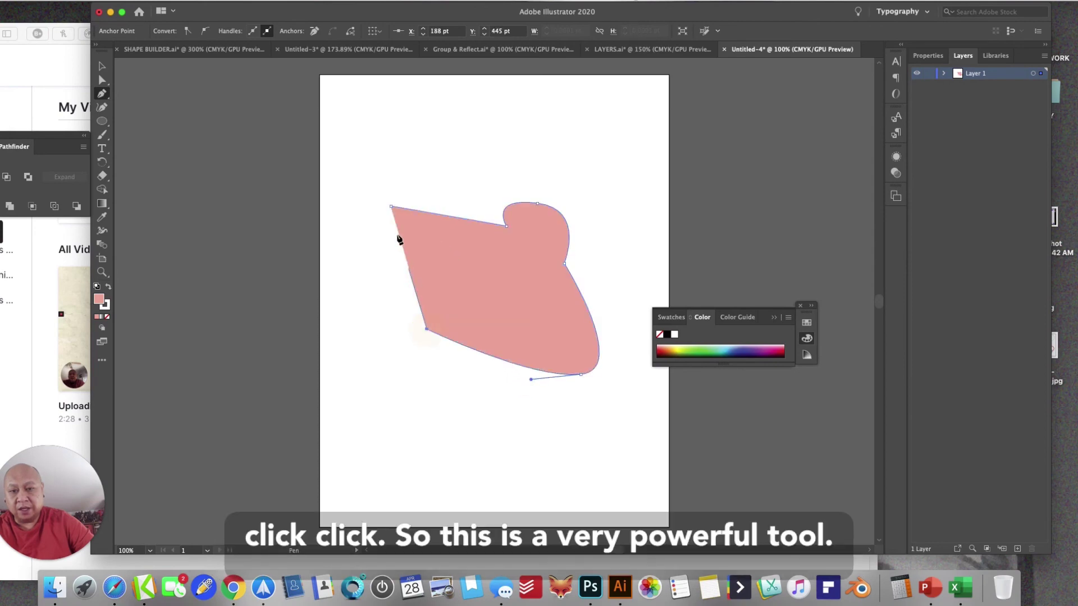
{"action": "left_click", "coordinate": [392, 207]}
- Delete the mixed straight-and-curved shape from the artboard
{"action": "left_click", "coordinate": [102, 66]}
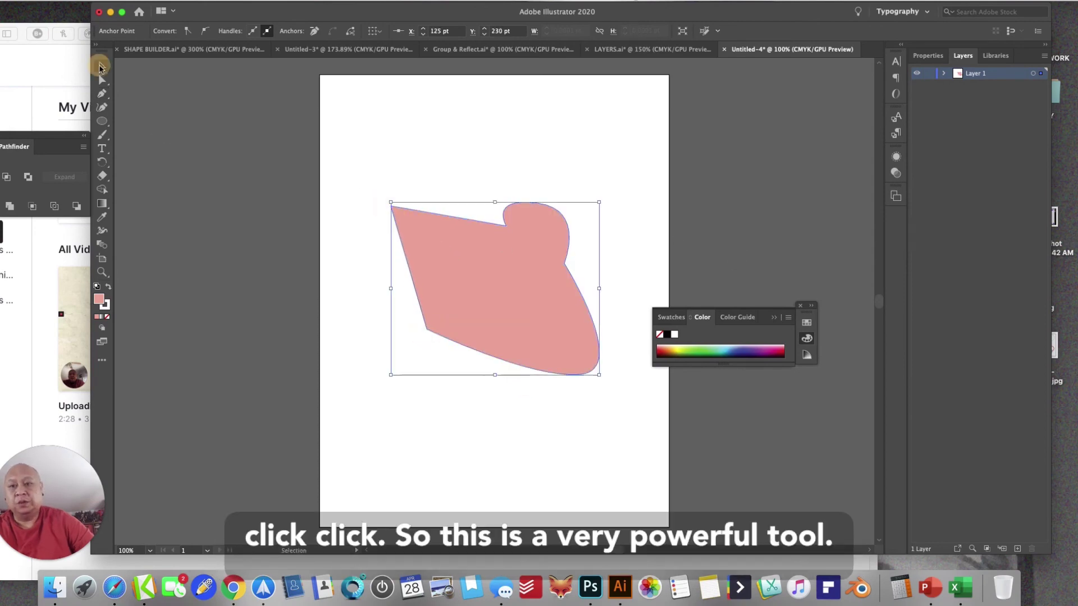
{"action": "left_click", "coordinate": [339, 147]}
{"action": "left_click", "coordinate": [472, 310]}
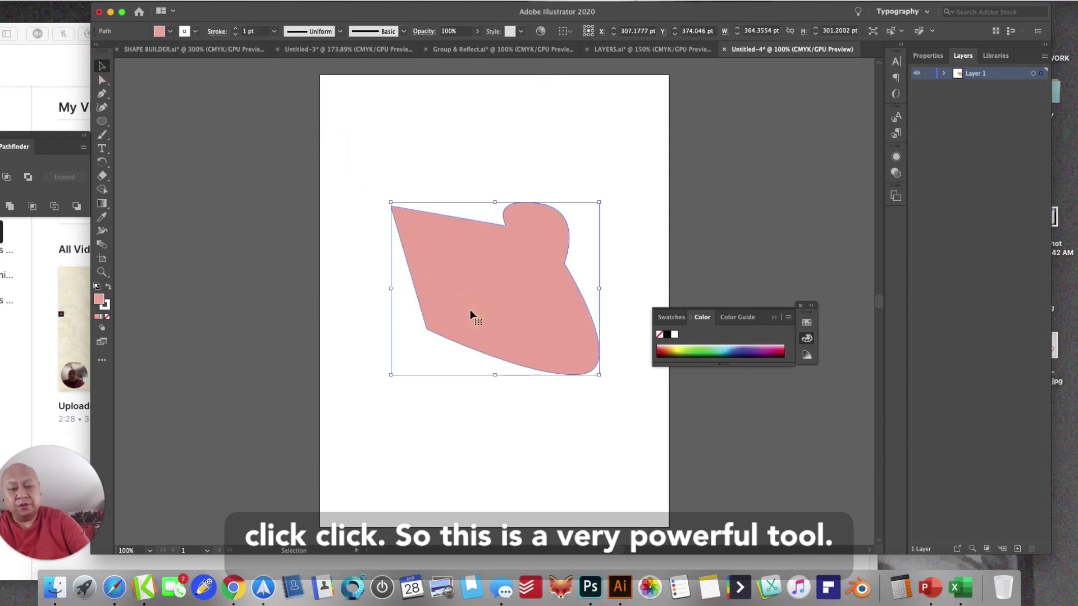
{"action": "key", "text": "Delete"}
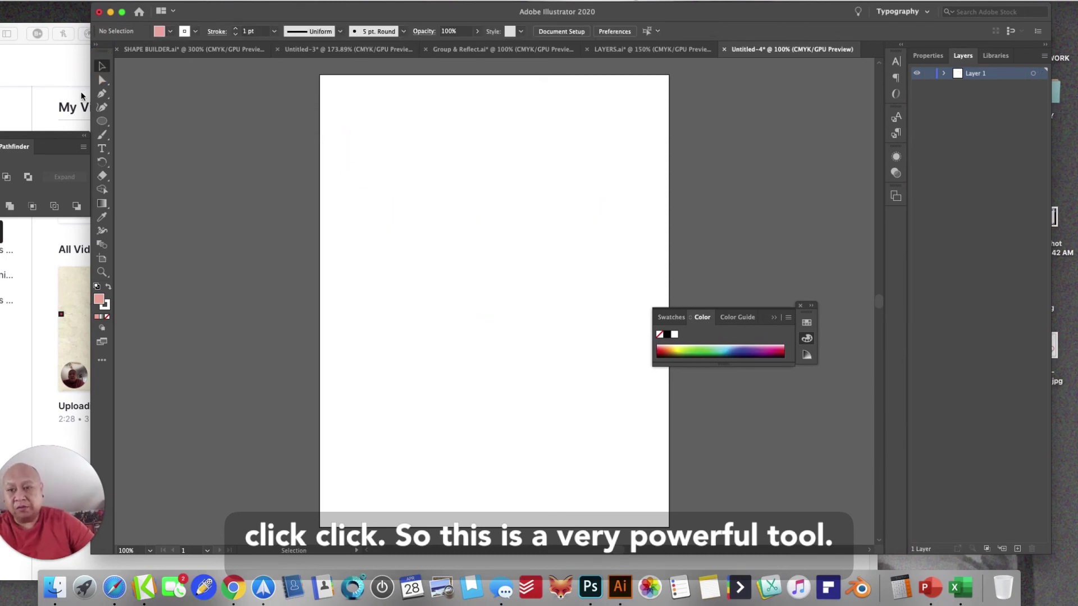
- Begin a right-facing pink head profile with the Pen tool, tracing the curved crown and forehead, pointed nose and lips
{"action": "left_click", "coordinate": [101, 94]}
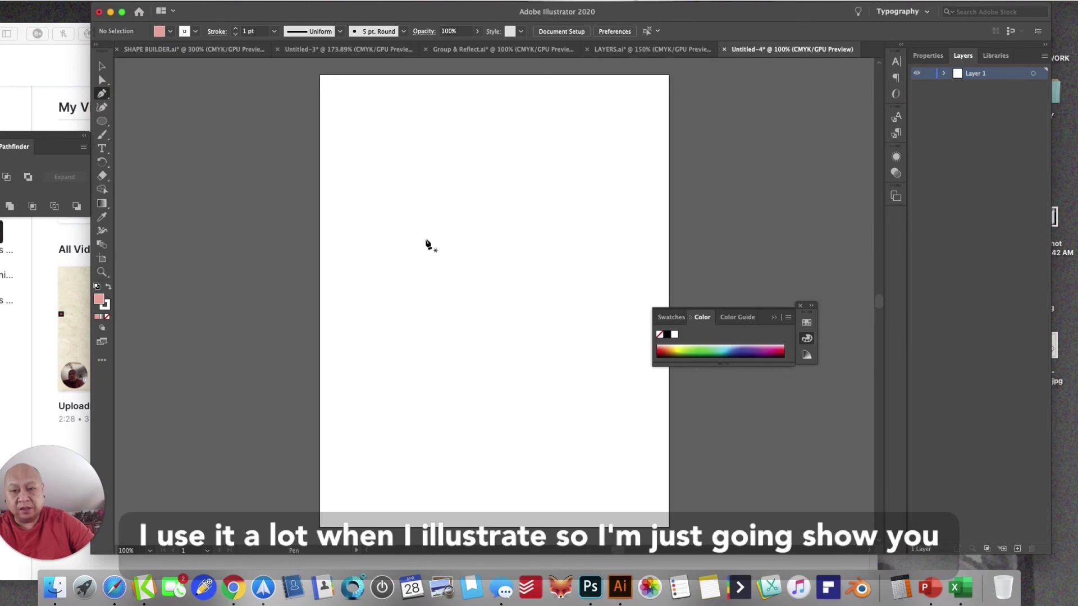
{"action": "left_click_drag", "start_coordinate": [433, 222], "coordinate": [439, 212]}
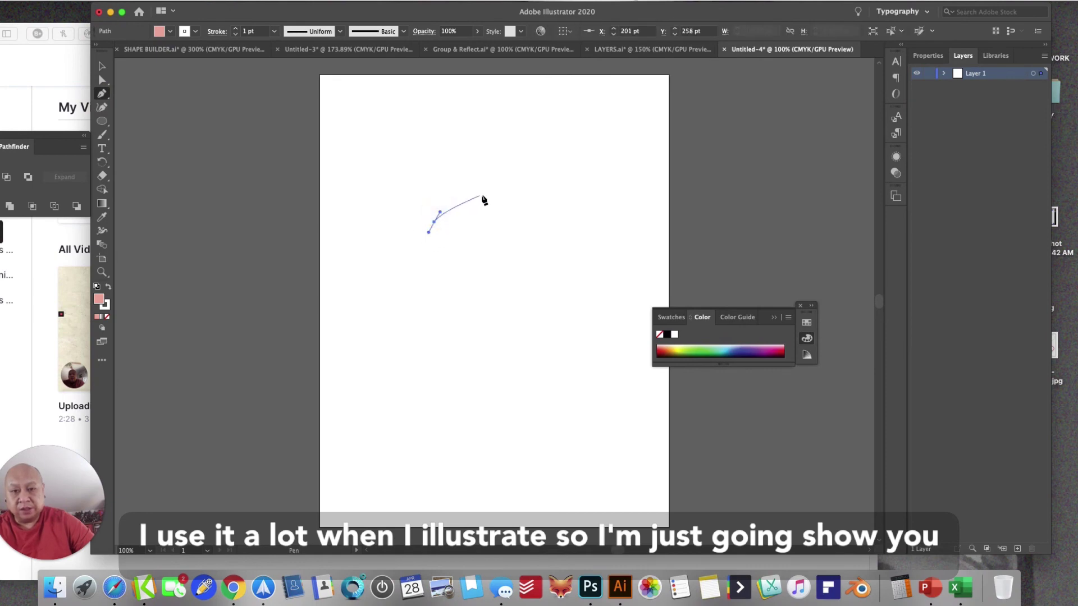
{"action": "left_click_drag", "start_coordinate": [511, 205], "coordinate": [518, 281]}
{"action": "left_click", "coordinate": [516, 255]}
{"action": "left_click", "coordinate": [515, 275]}
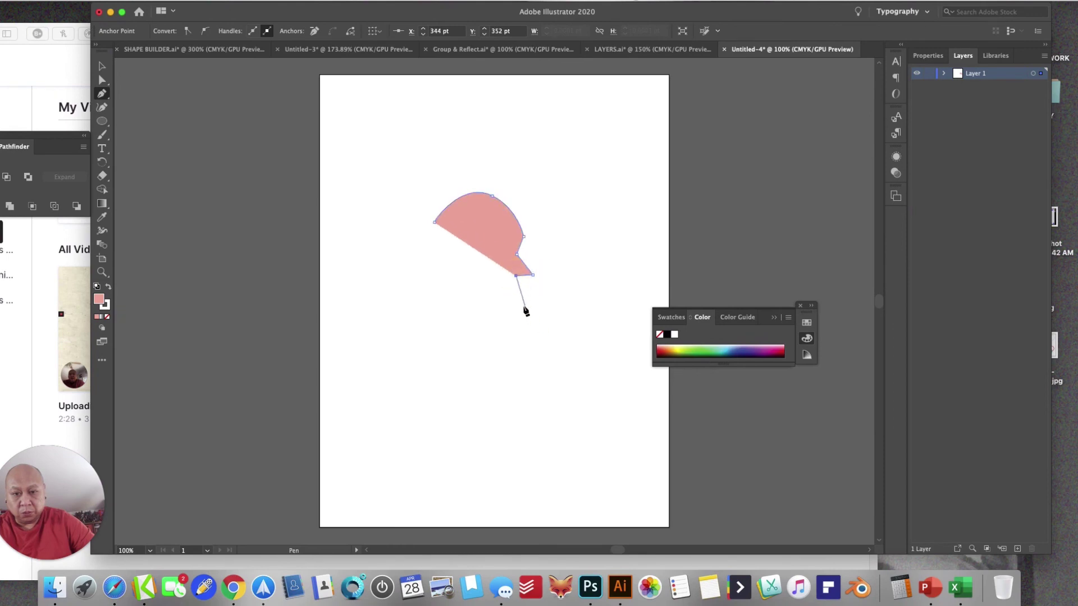
{"action": "left_click", "coordinate": [518, 287]}
{"action": "left_click", "coordinate": [519, 291]}
{"action": "left_click", "coordinate": [512, 301]}
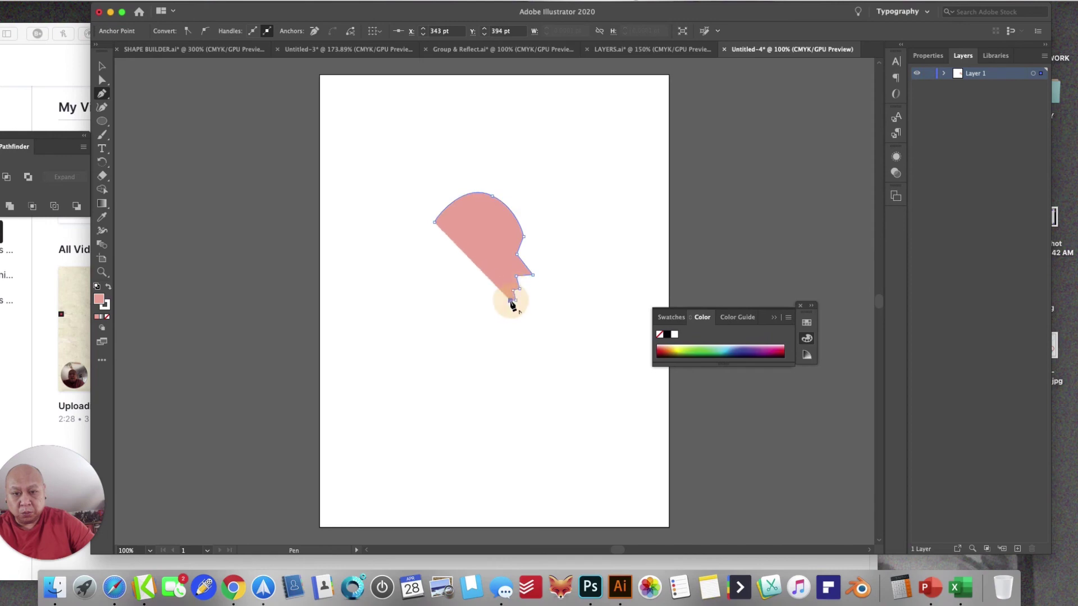
- Trace the chin, jaw, neck and back of the head, and close the profile at about 225 x 213 pt
{"action": "left_click", "coordinate": [507, 309]}
{"action": "left_click_drag", "start_coordinate": [500, 310], "coordinate": [429, 309]}
{"action": "left_click", "coordinate": [486, 316]}
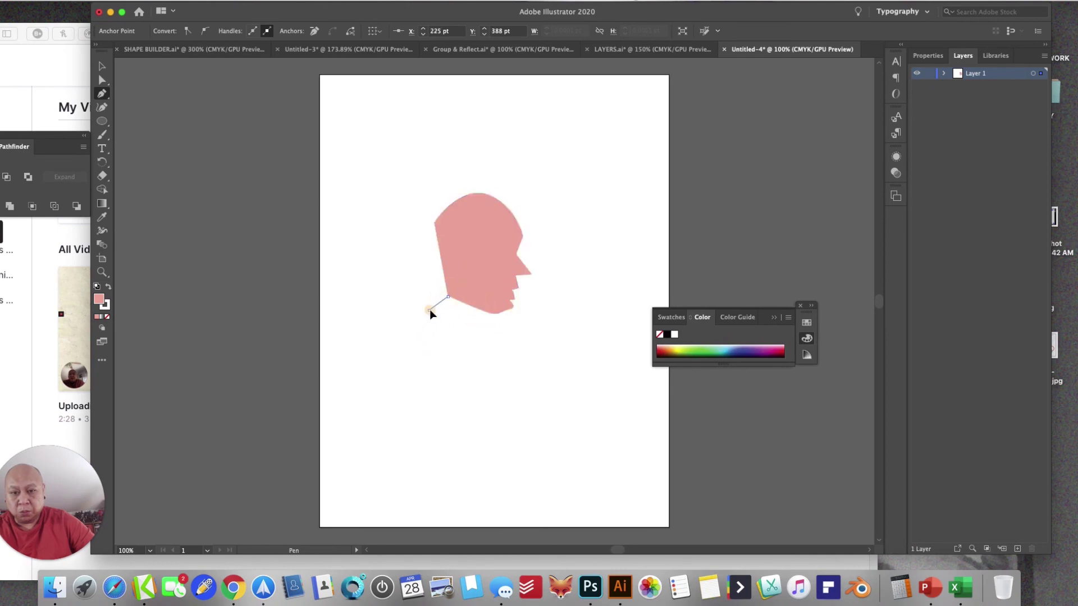
{"action": "left_click", "coordinate": [402, 277]}
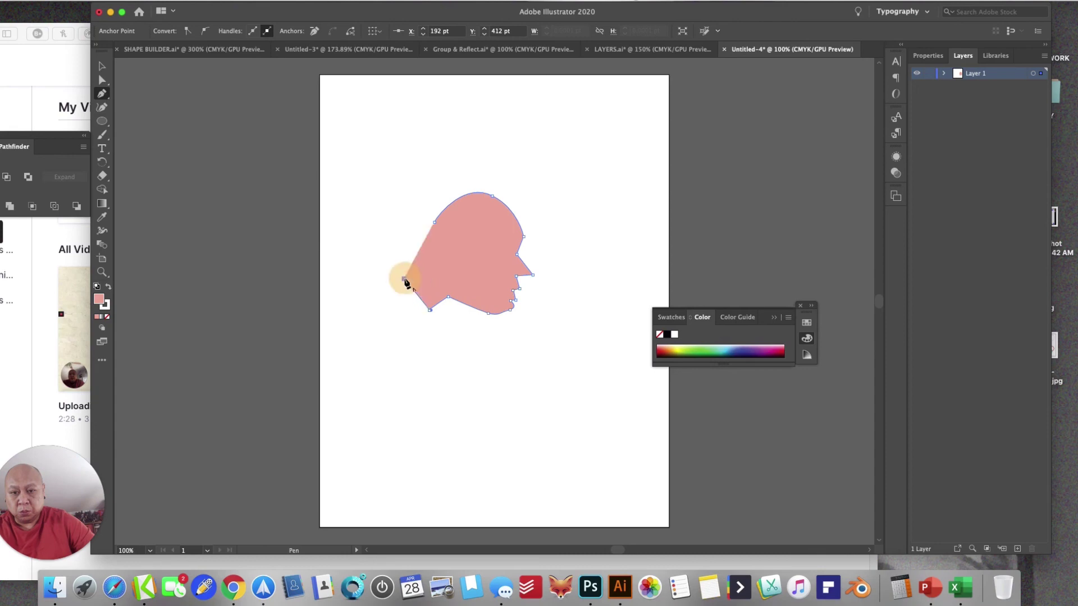
{"action": "left_click", "coordinate": [424, 246]}
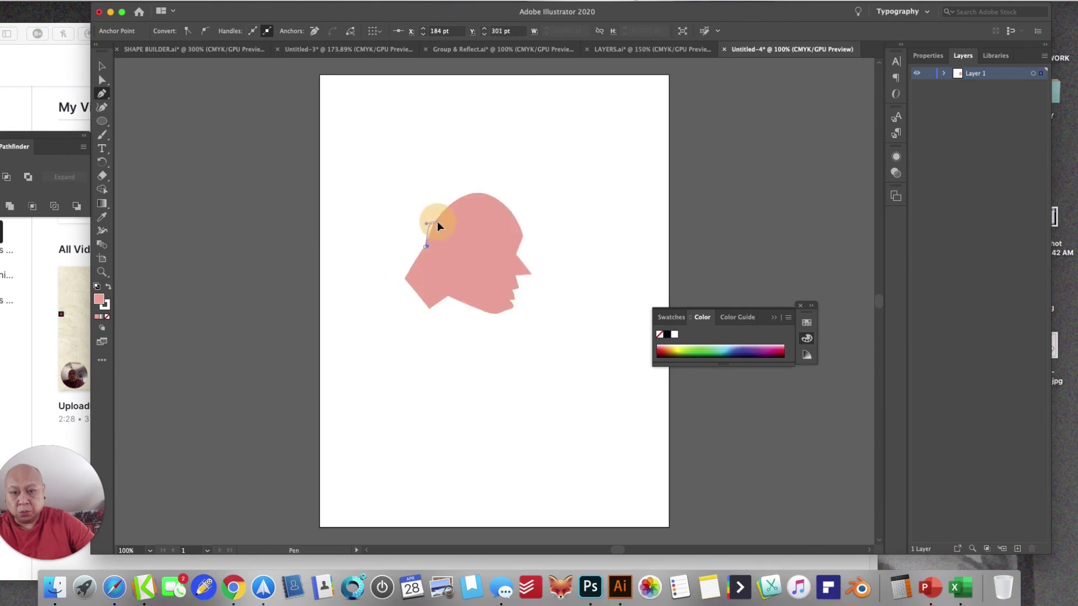
{"action": "left_click_drag", "start_coordinate": [434, 222], "coordinate": [548, 220]}
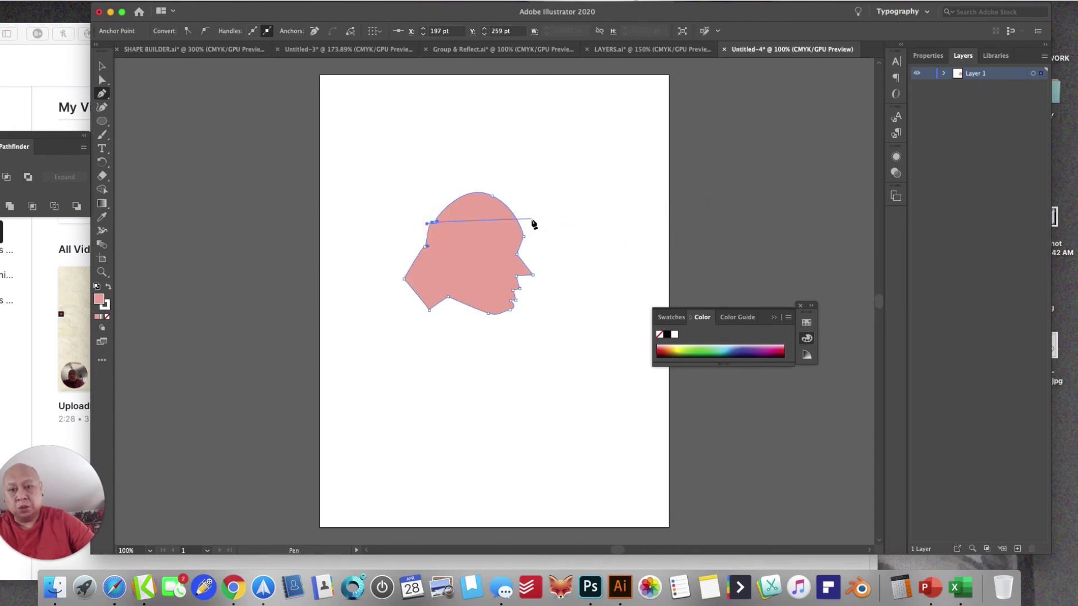
{"action": "left_click", "coordinate": [512, 225]}
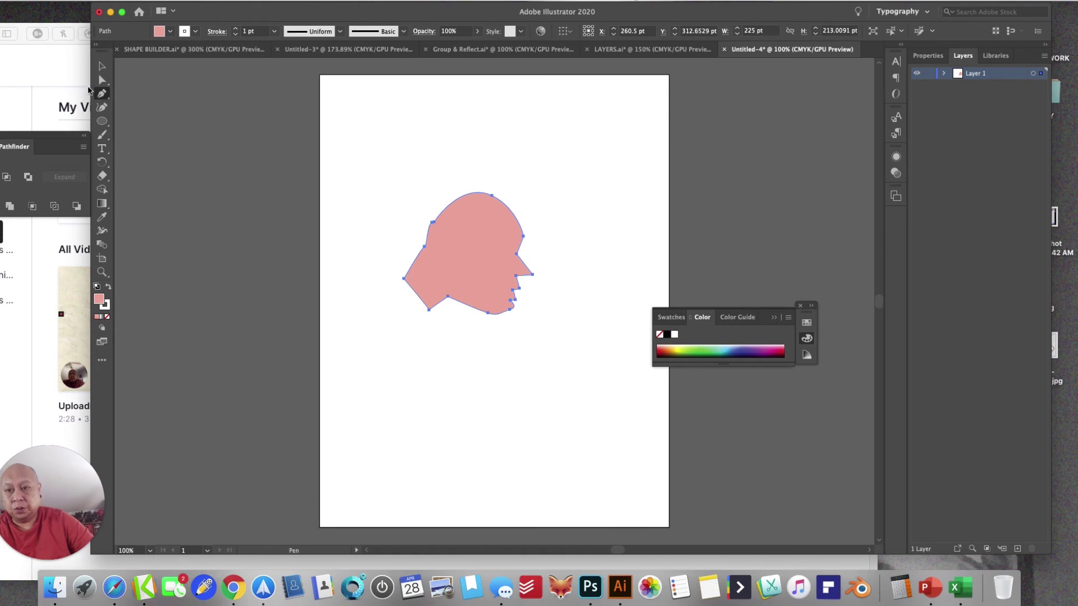
- Pull the profile's nose tip slightly inward with the Direct Selection tool and adjust the corner beneath the nose
{"action": "left_click", "coordinate": [101, 81]}
{"action": "left_click", "coordinate": [235, 174]}
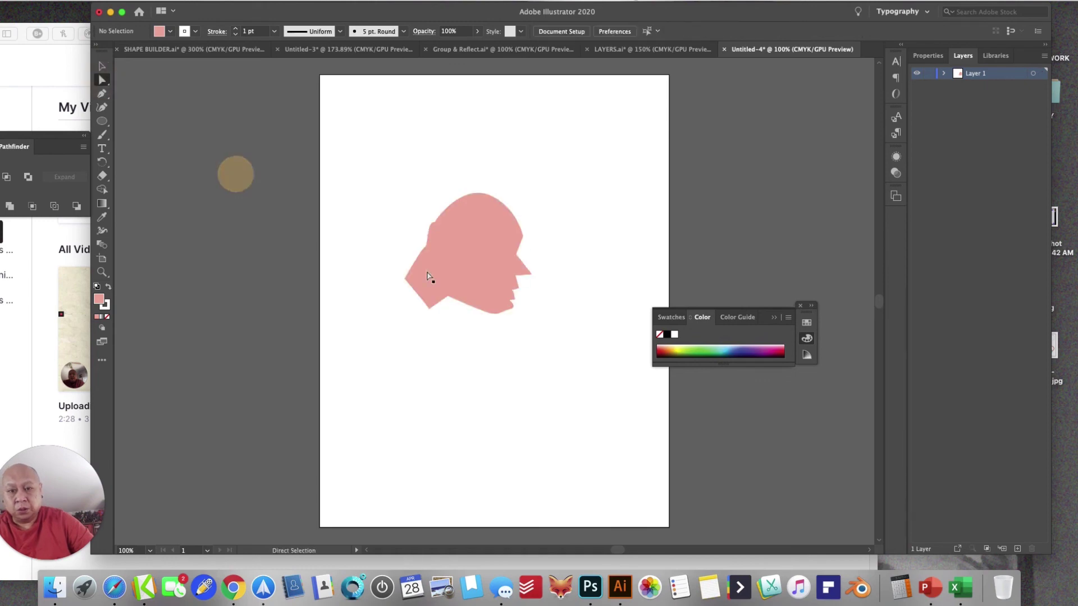
{"action": "left_click", "coordinate": [530, 274]}
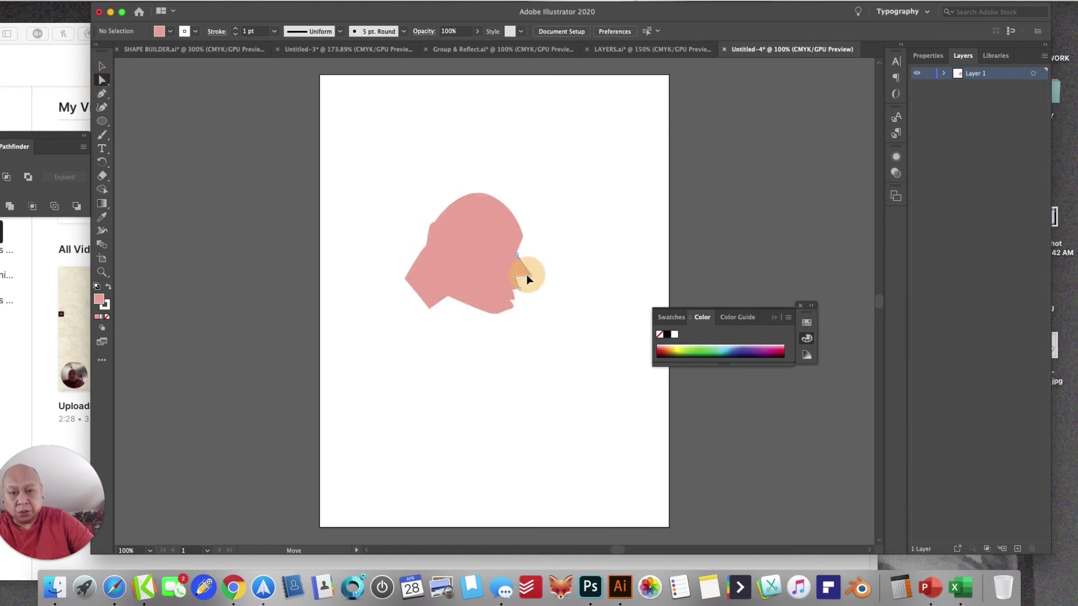
{"action": "left_click", "coordinate": [558, 277]}
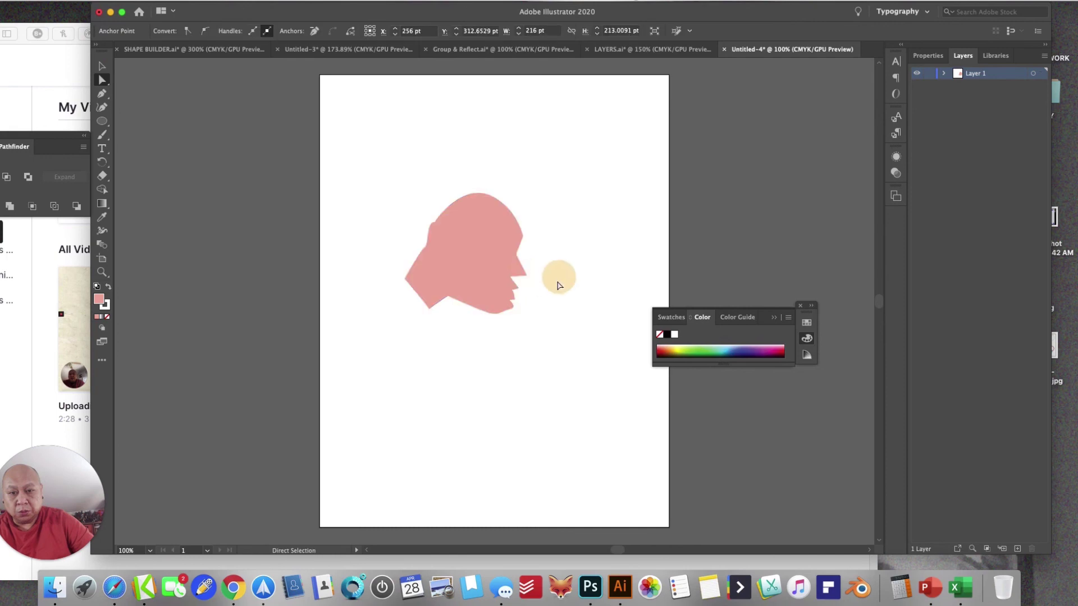
{"action": "left_click", "coordinate": [512, 276]}
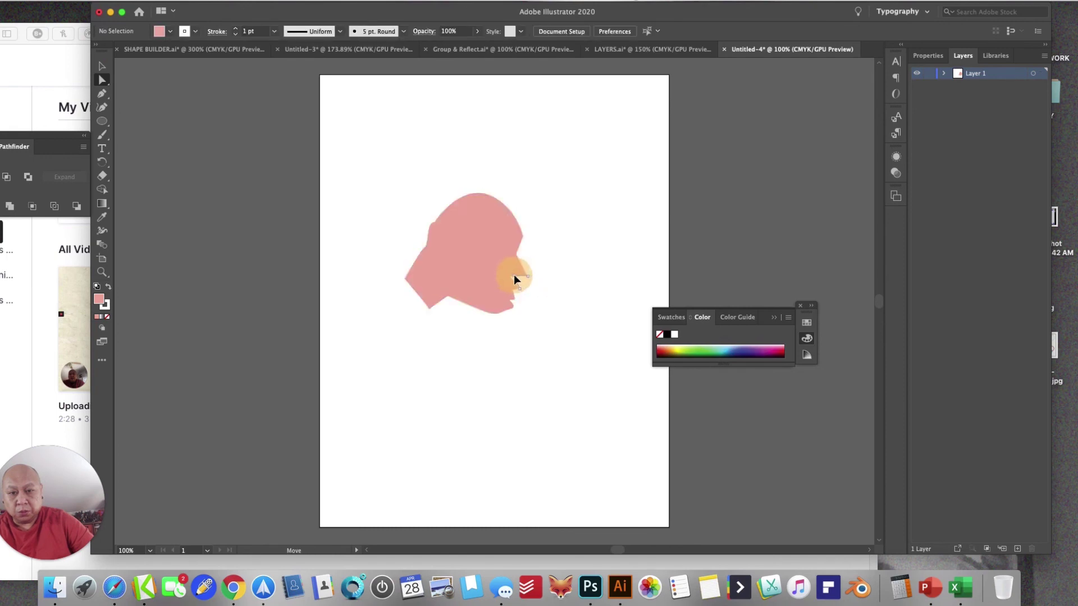
{"action": "left_click", "coordinate": [555, 310]}
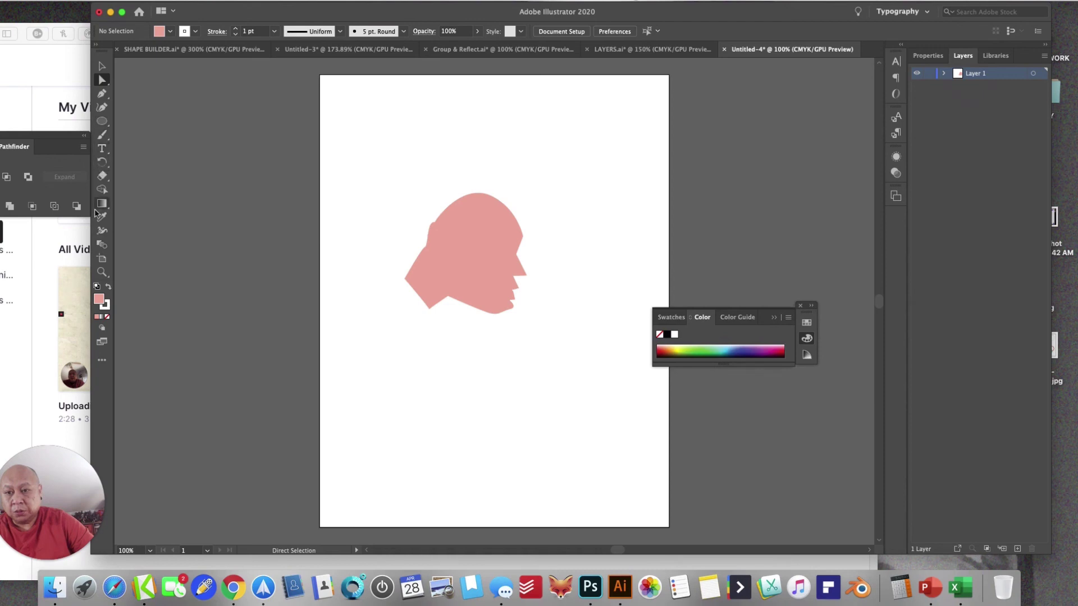
- Draw a small closed triangular eye with the Pen tool just behind the bridge of the nose
{"action": "left_click", "coordinate": [103, 272]}
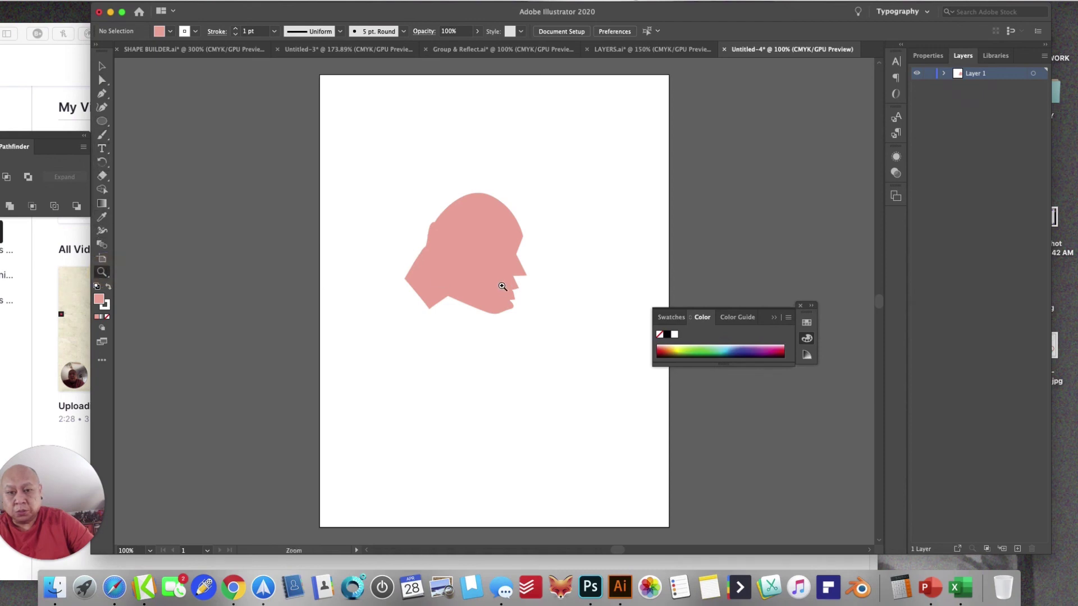
{"action": "left_click", "coordinate": [502, 286]}
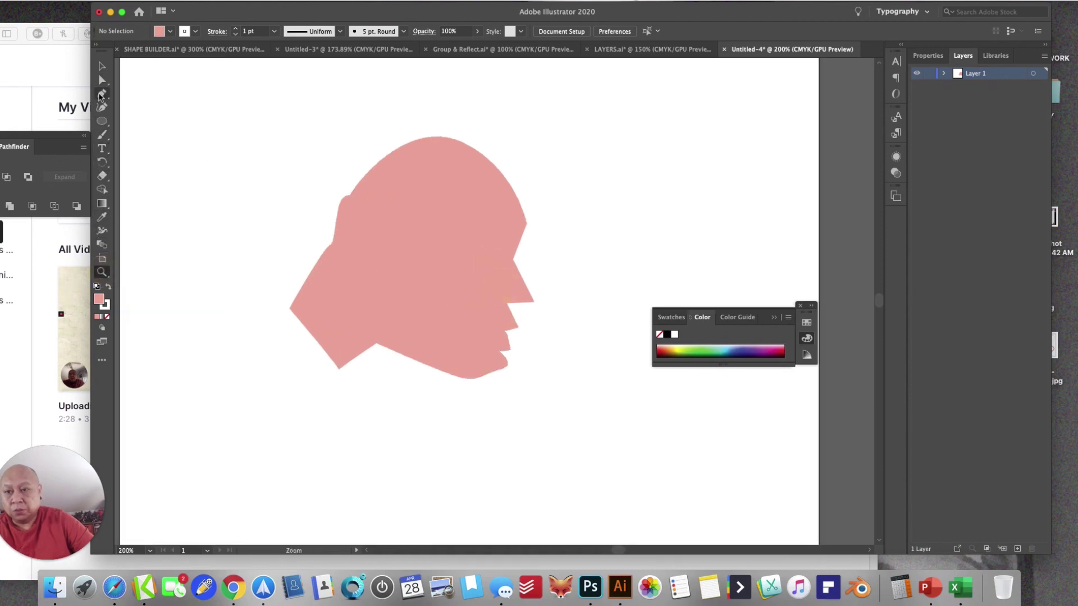
{"action": "left_click", "coordinate": [101, 94]}
{"action": "left_click", "coordinate": [475, 248]}
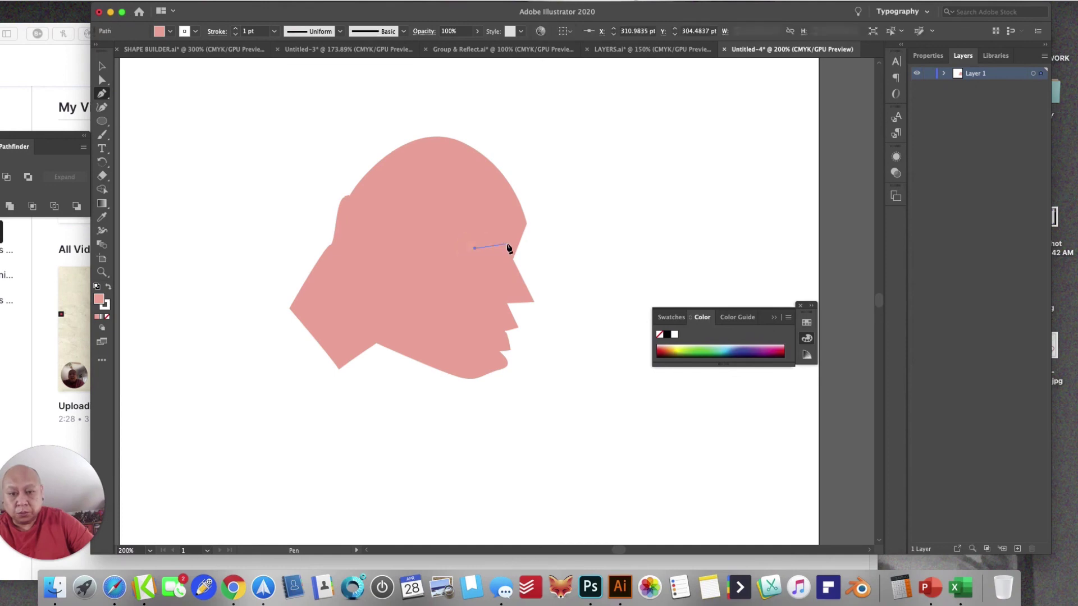
{"action": "left_click", "coordinate": [502, 247]}
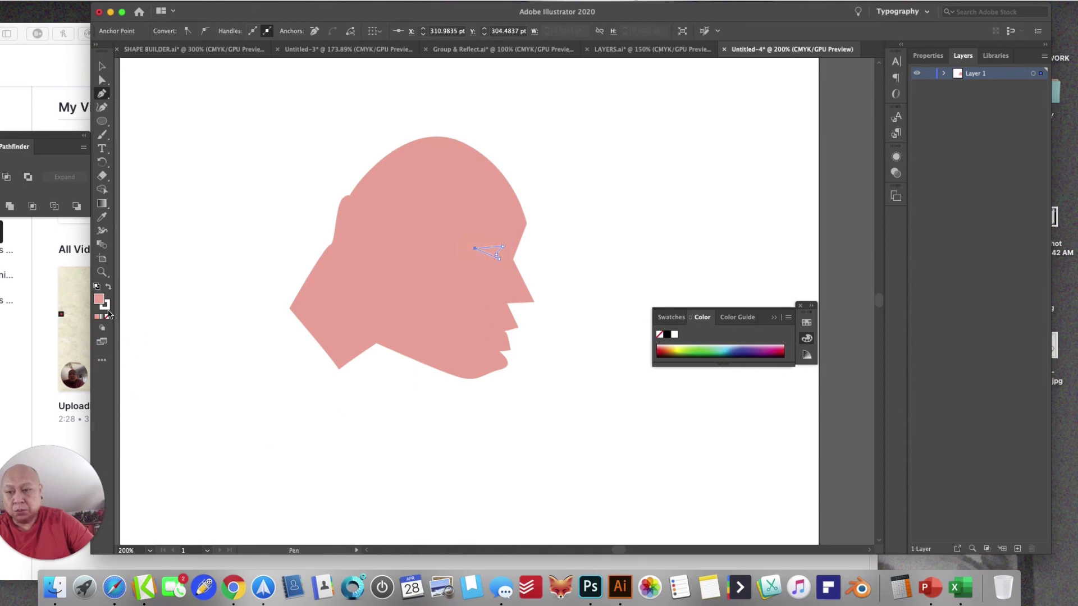
- Fill the eye with a darker muted red, remove its stroke, and deselect it
{"action": "double_click", "coordinate": [101, 301]}
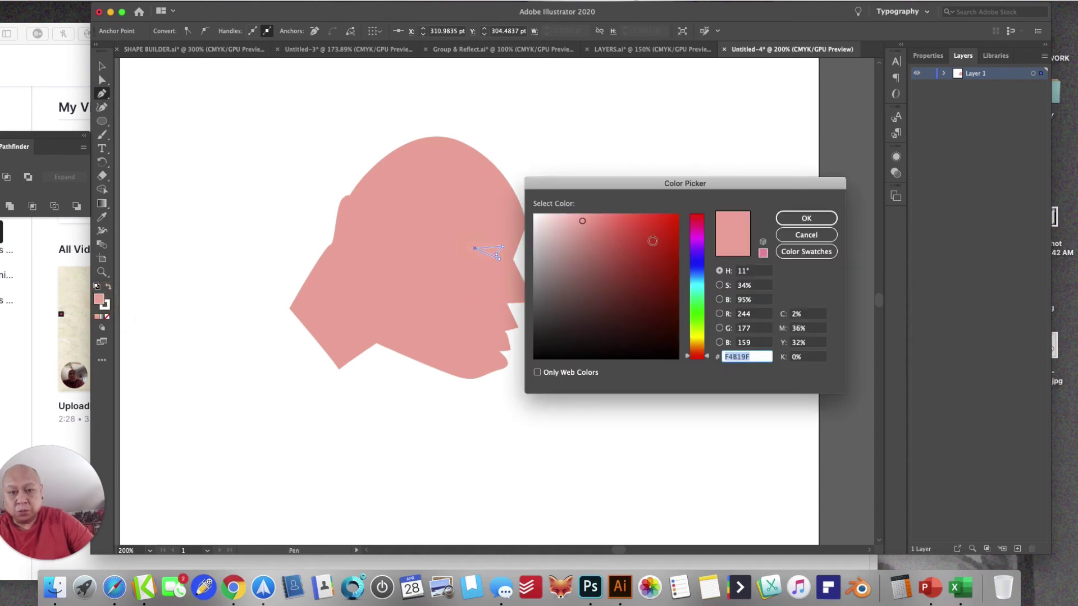
{"action": "left_click", "coordinate": [617, 246]}
{"action": "left_click", "coordinate": [806, 218]}
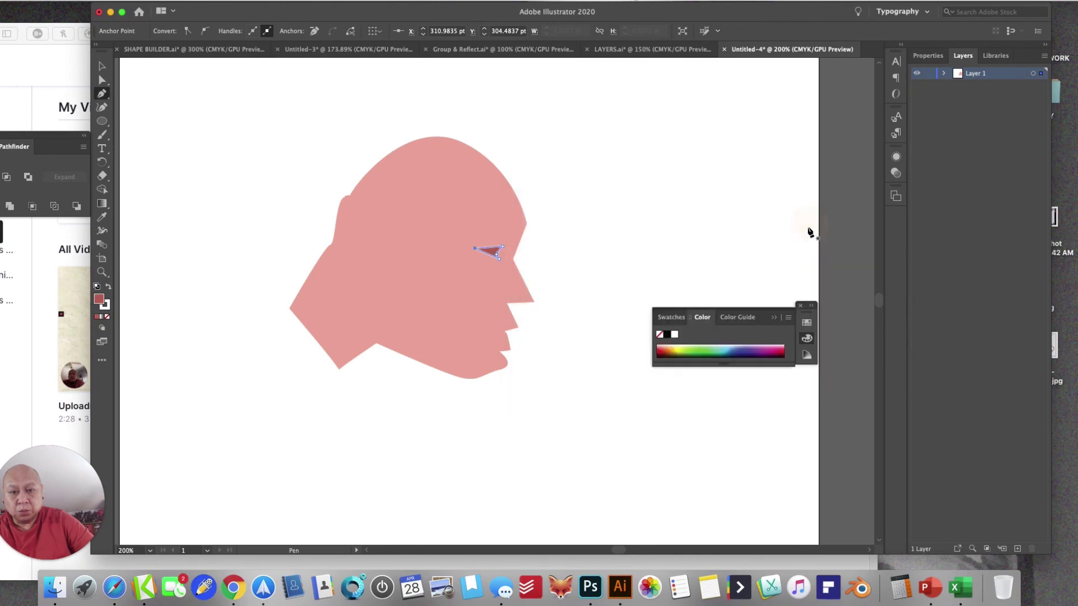
{"action": "left_click", "coordinate": [105, 305]}
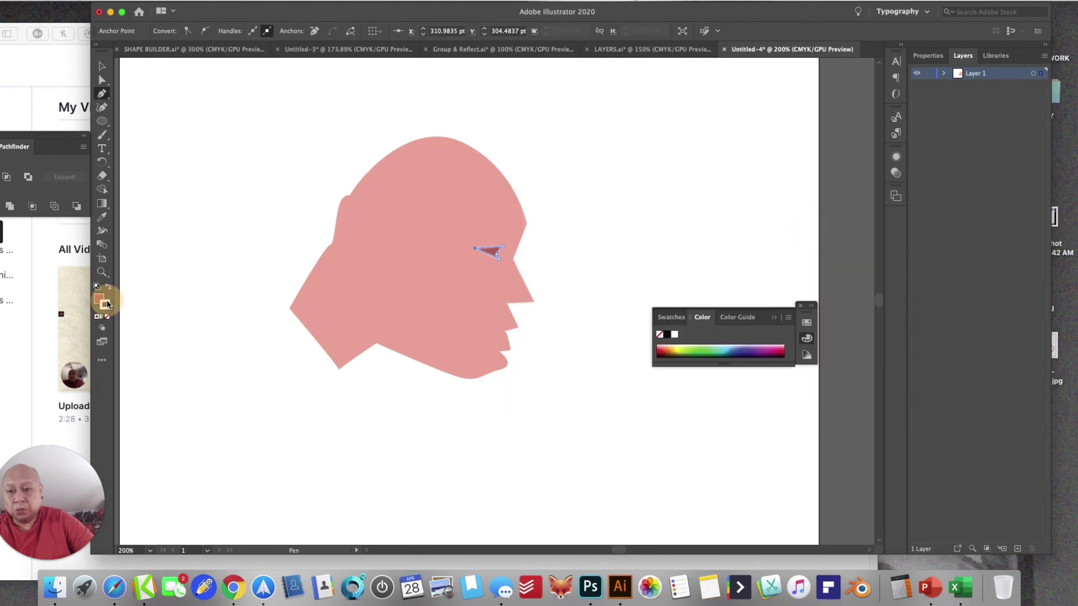
{"action": "left_click", "coordinate": [107, 318]}
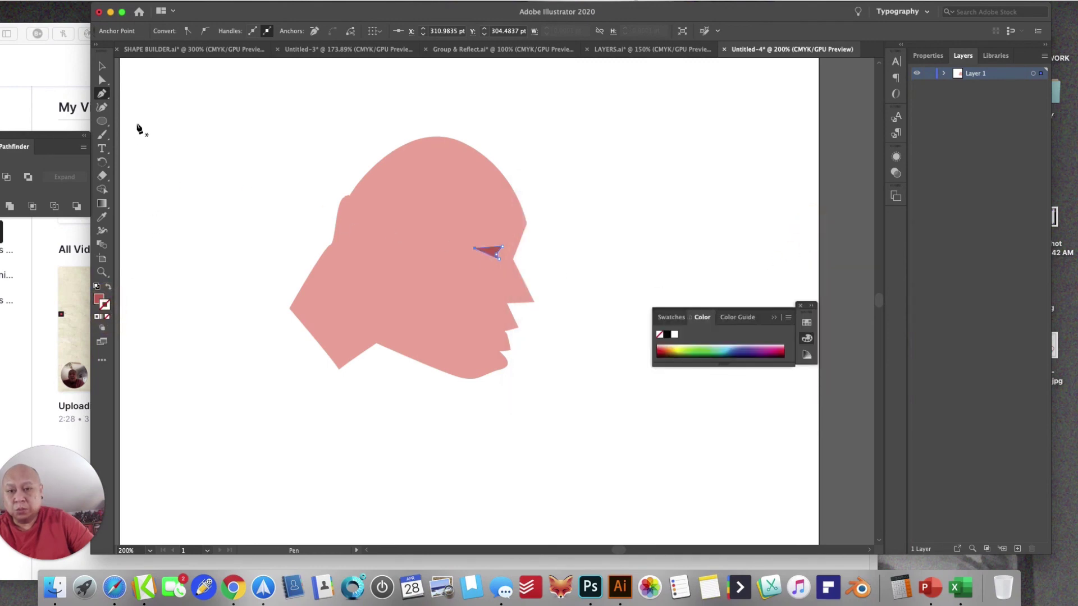
{"action": "key", "text": "v"}
{"action": "left_click", "coordinate": [213, 140]}
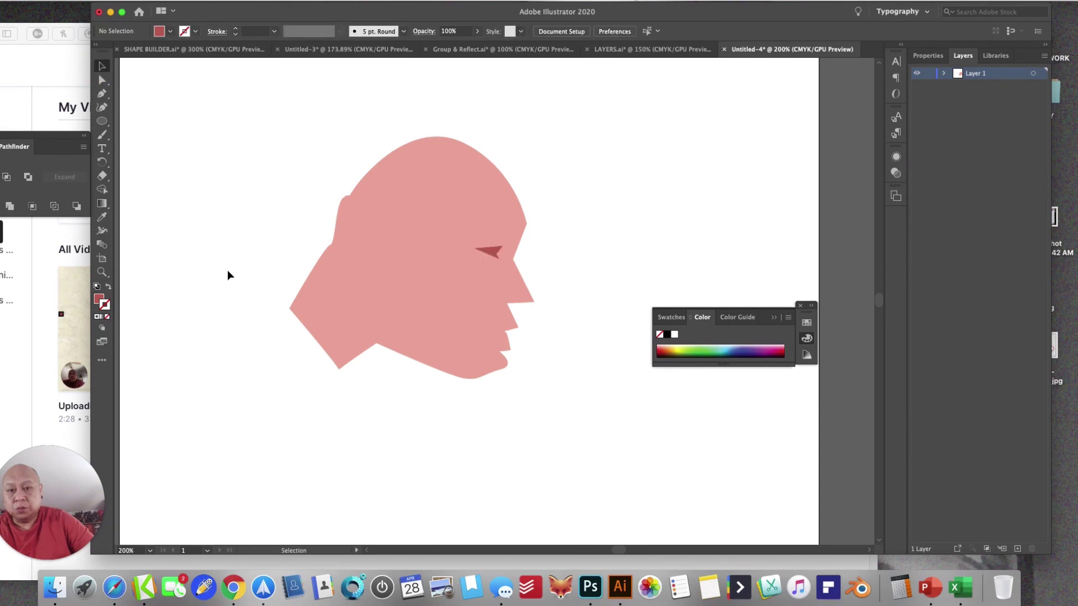
- Begin a dark red hair shape with the Pen tool, tracing from the temple around the back of the head and over the crown to a pointed front
{"action": "left_click", "coordinate": [101, 94]}
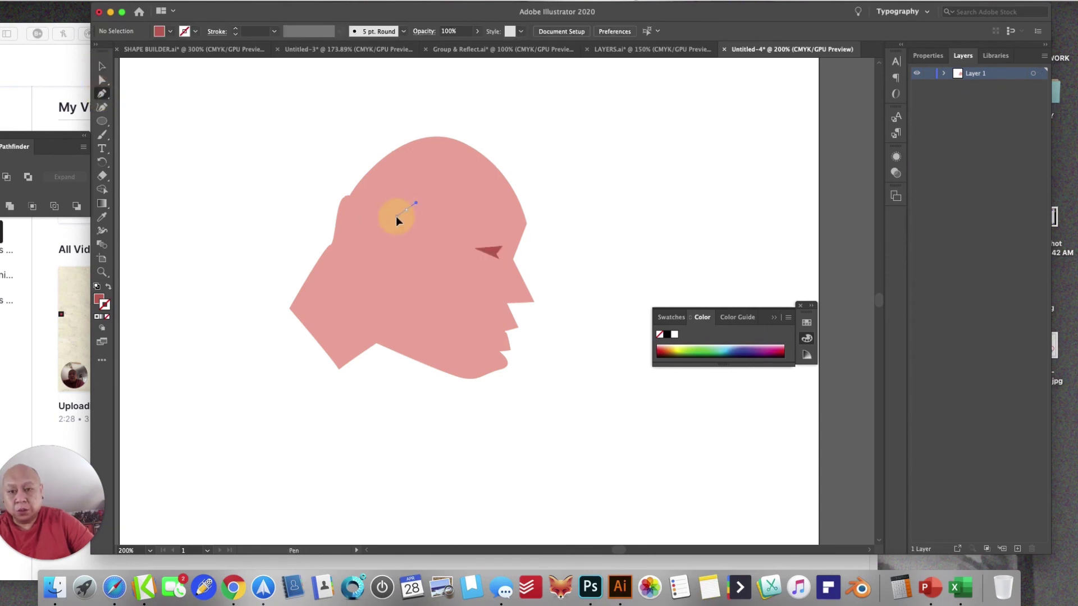
{"action": "left_click_drag", "start_coordinate": [395, 217], "coordinate": [397, 216]}
{"action": "left_click", "coordinate": [390, 235]}
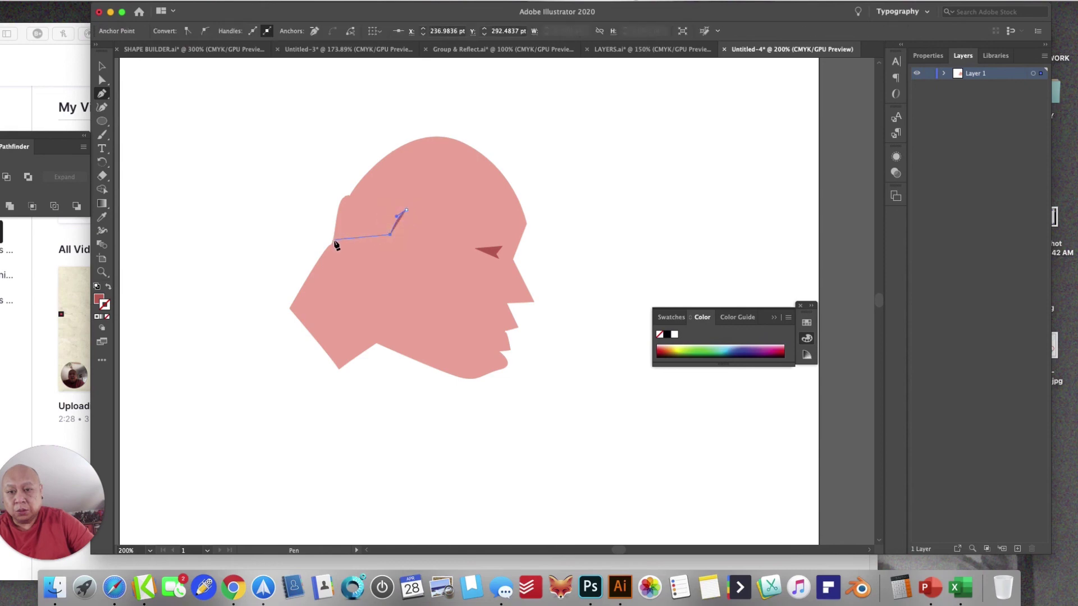
{"action": "left_click_drag", "start_coordinate": [333, 241], "coordinate": [359, 156]}
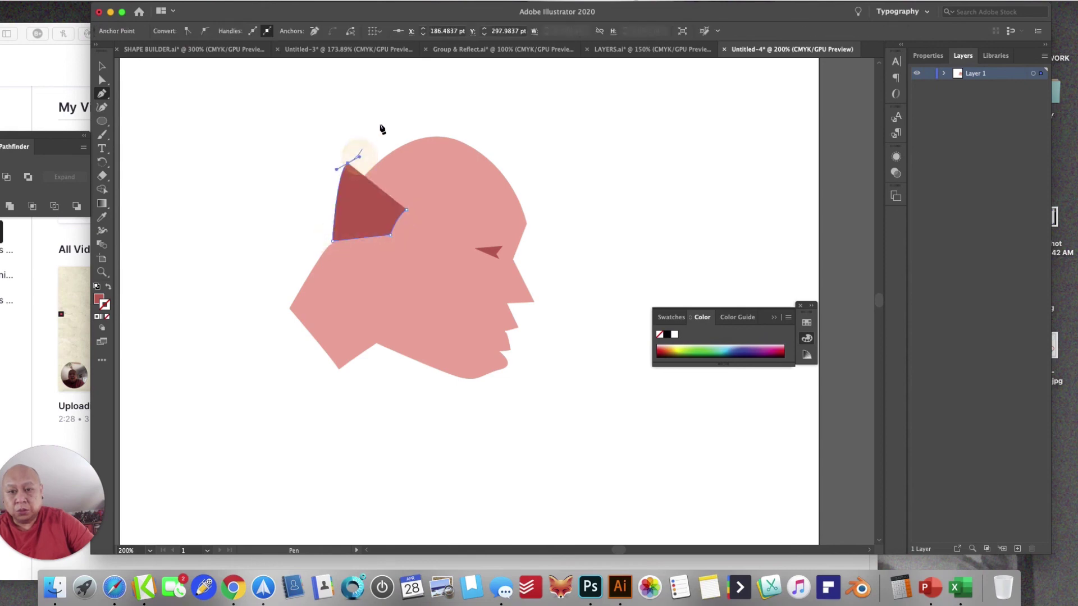
{"action": "left_click_drag", "start_coordinate": [453, 109], "coordinate": [461, 110]}
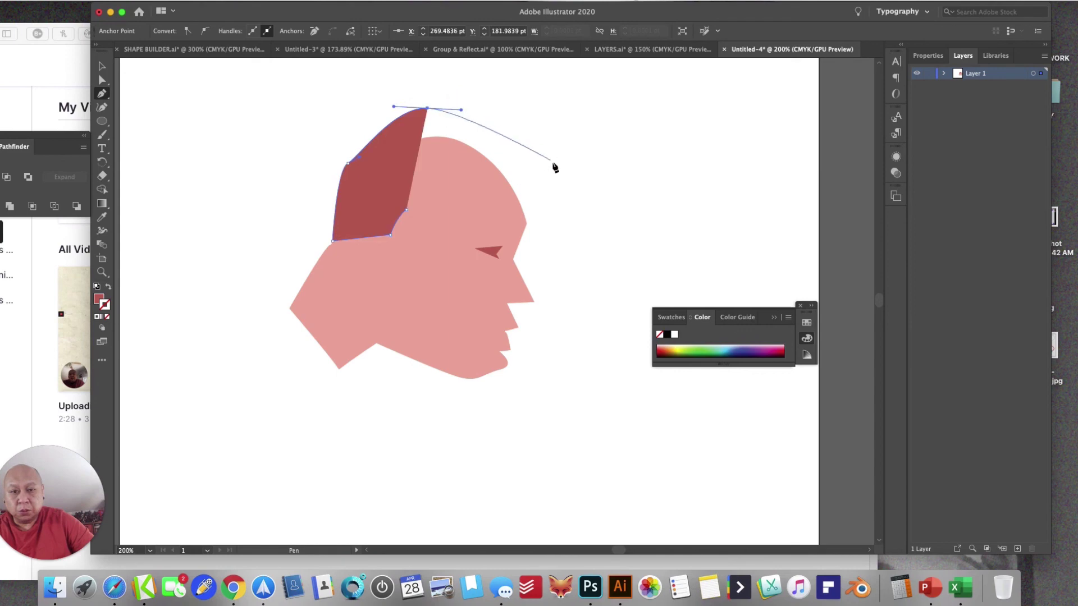
{"action": "left_click", "coordinate": [553, 165]}
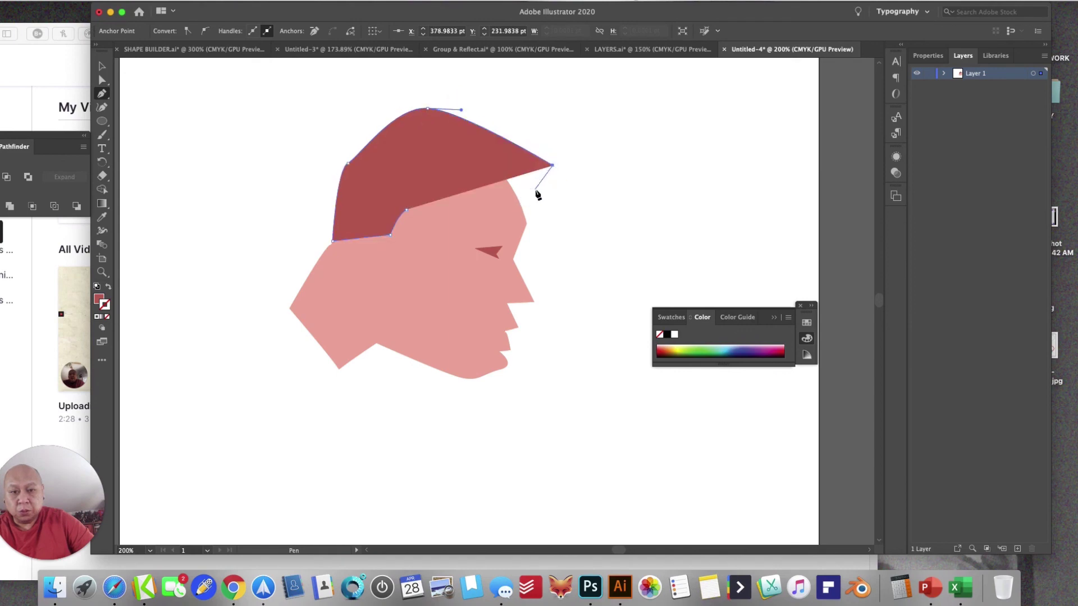
- Trace the hair's front edge, forehead hairline and pointed sideburn, and close the shape at about 192 x 116 pt
{"action": "left_click", "coordinate": [548, 190]}
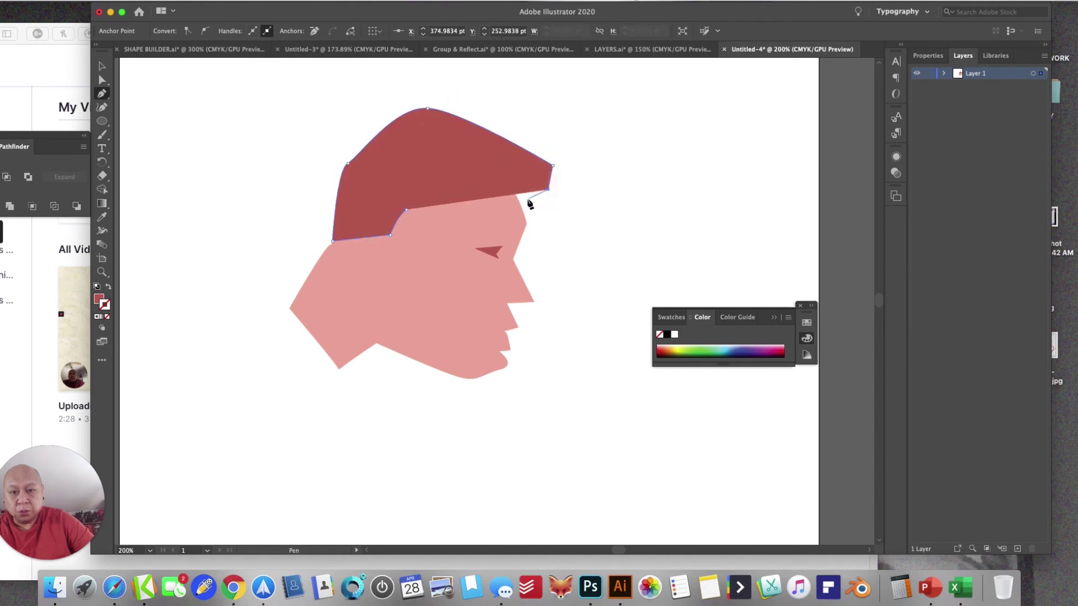
{"action": "left_click", "coordinate": [526, 198]}
{"action": "left_click", "coordinate": [491, 198]}
{"action": "left_click", "coordinate": [442, 204]}
{"action": "left_click", "coordinate": [437, 234]}
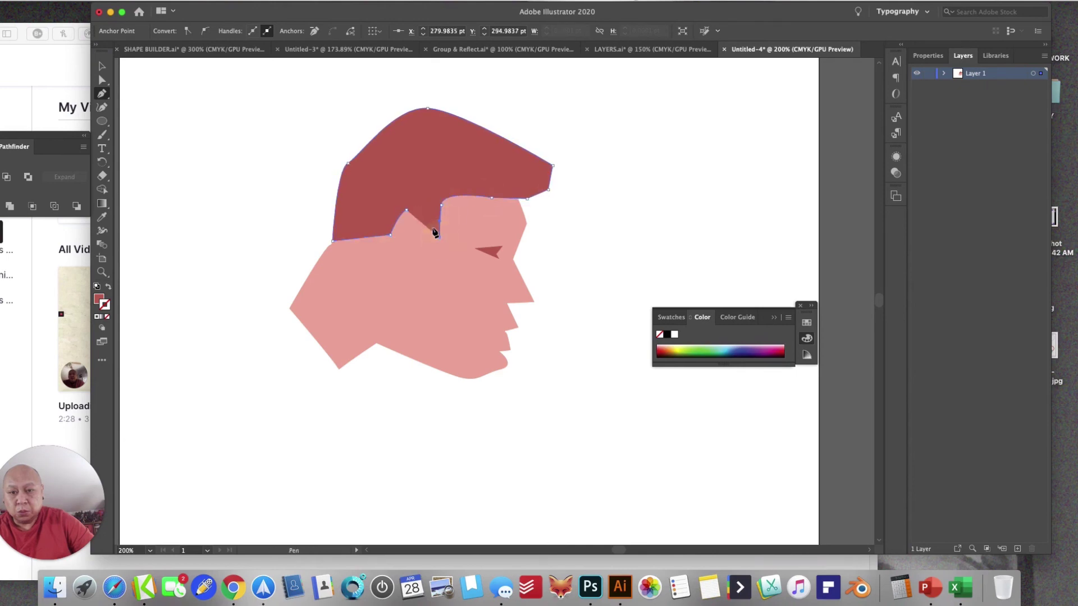
{"action": "left_click", "coordinate": [405, 211]}
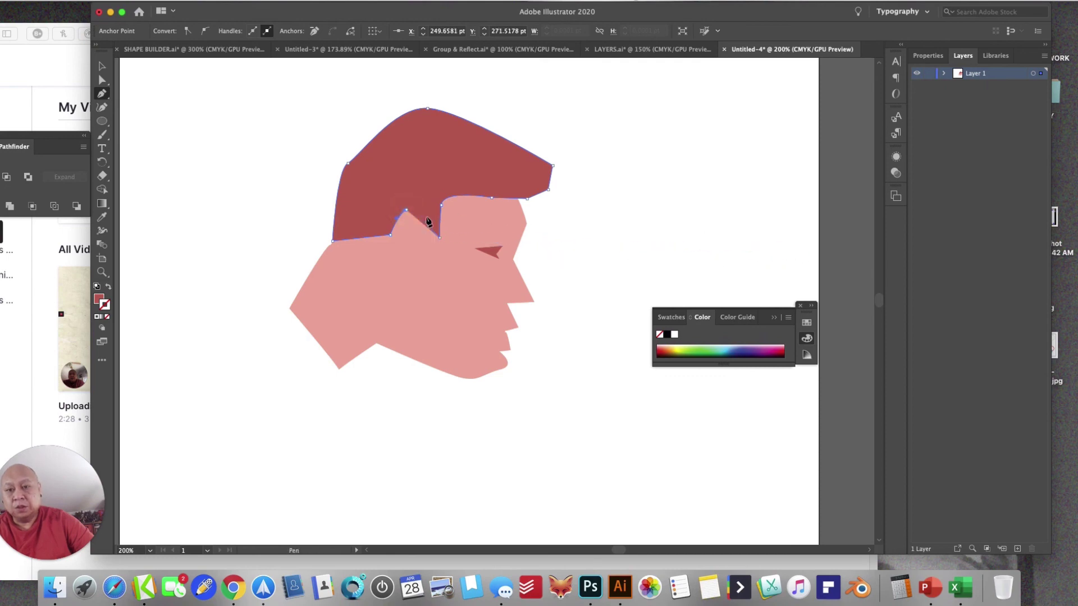
{"action": "left_click", "coordinate": [406, 211]}
- Move the hair's lower front corner slightly down and back with the Direct Selection tool
{"action": "left_click", "coordinate": [103, 80]}
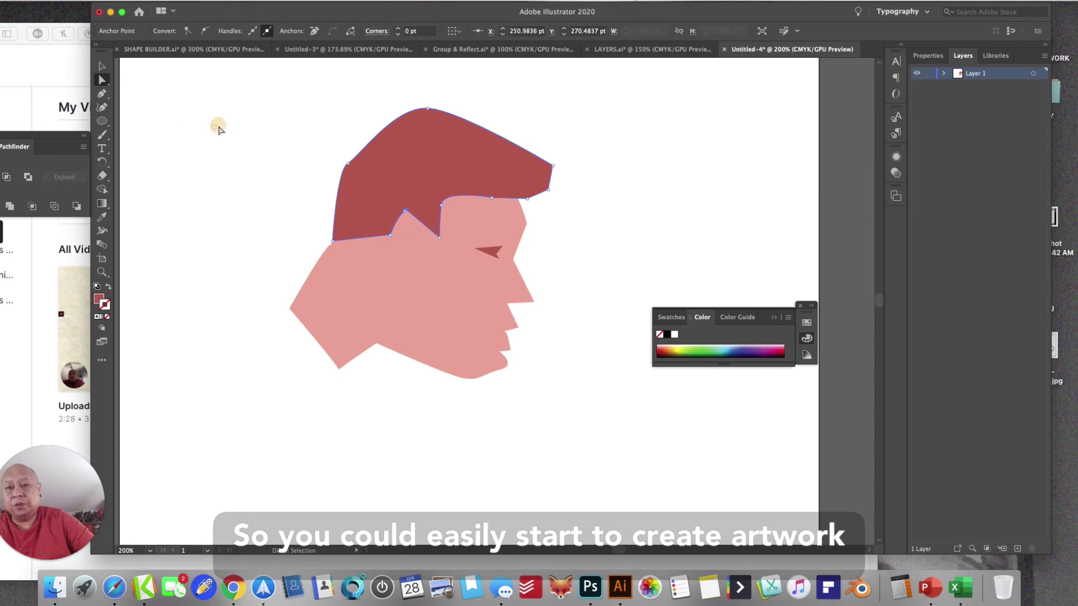
{"action": "left_click", "coordinate": [217, 123]}
{"action": "left_click", "coordinate": [549, 193]}
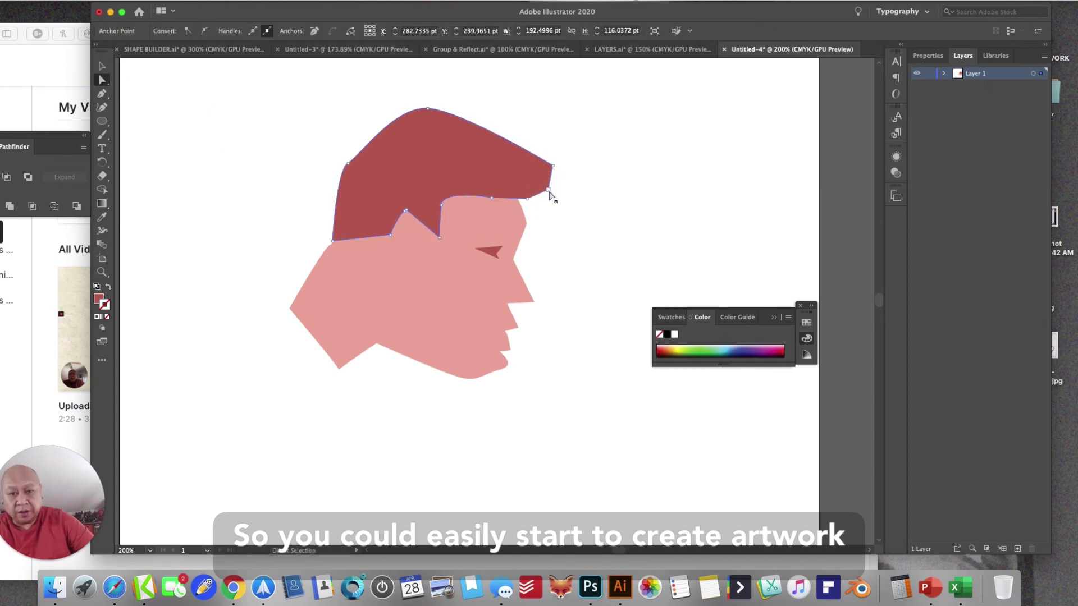
{"action": "left_click_drag", "start_coordinate": [549, 190], "coordinate": [542, 202]}
{"action": "left_click", "coordinate": [544, 224]}
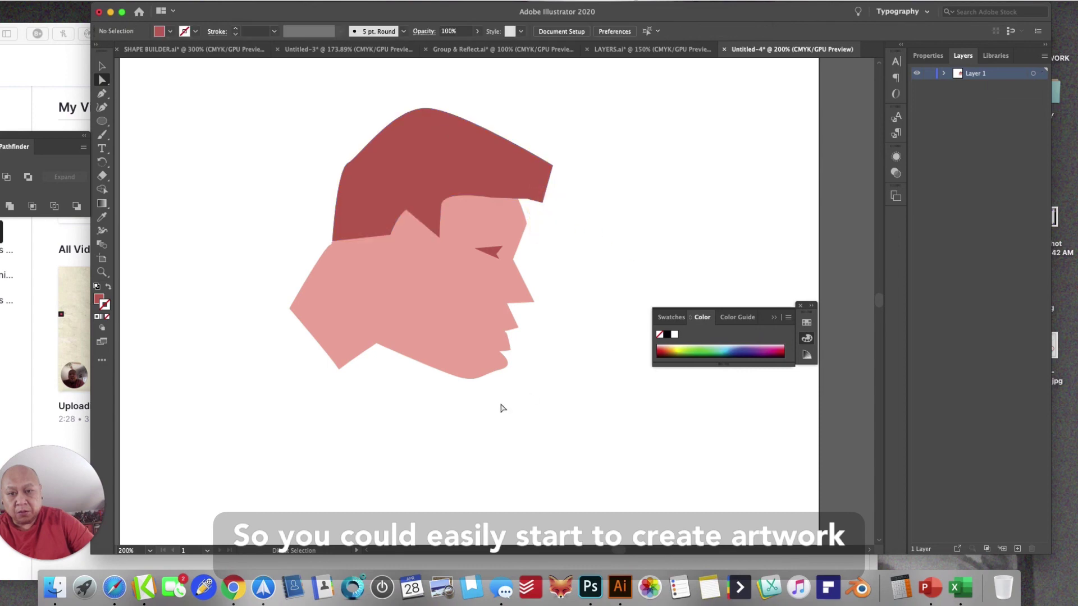
- Reshape the face profile's chin and lower lip by moving their anchor points, making the chin fuller
{"action": "left_click", "coordinate": [503, 373]}
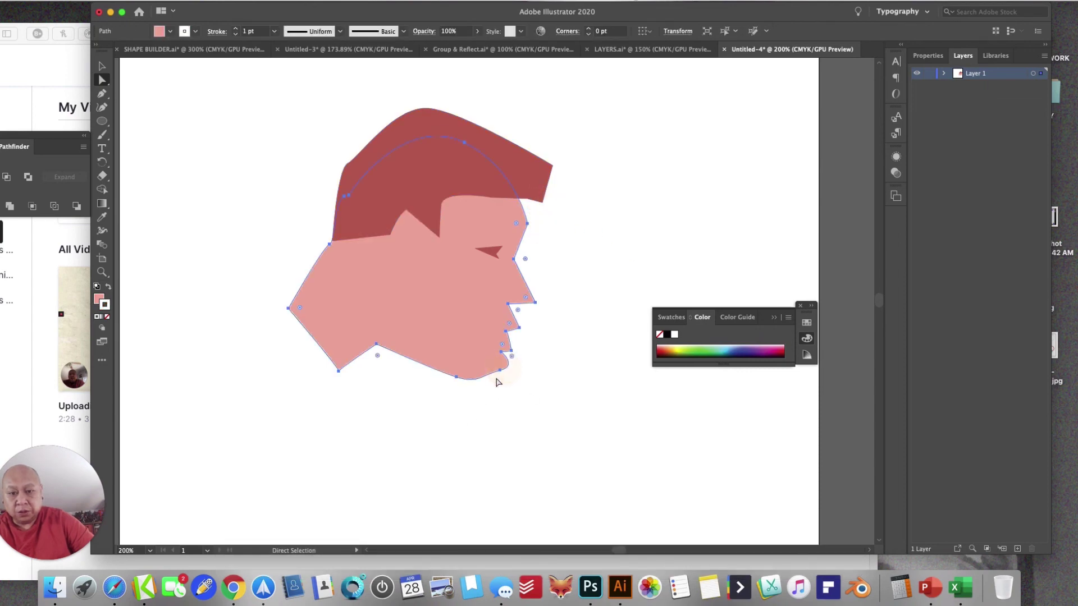
{"action": "left_click", "coordinate": [509, 380]}
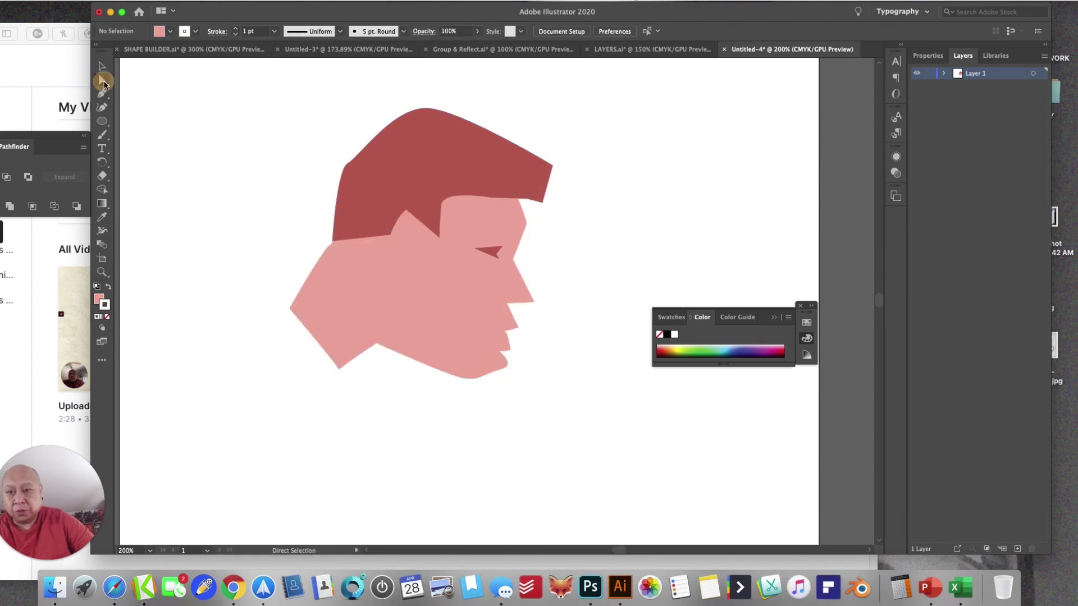
{"action": "left_click_drag", "start_coordinate": [448, 384], "coordinate": [514, 342]}
{"action": "left_click", "coordinate": [497, 396]}
{"action": "left_click", "coordinate": [524, 339]}
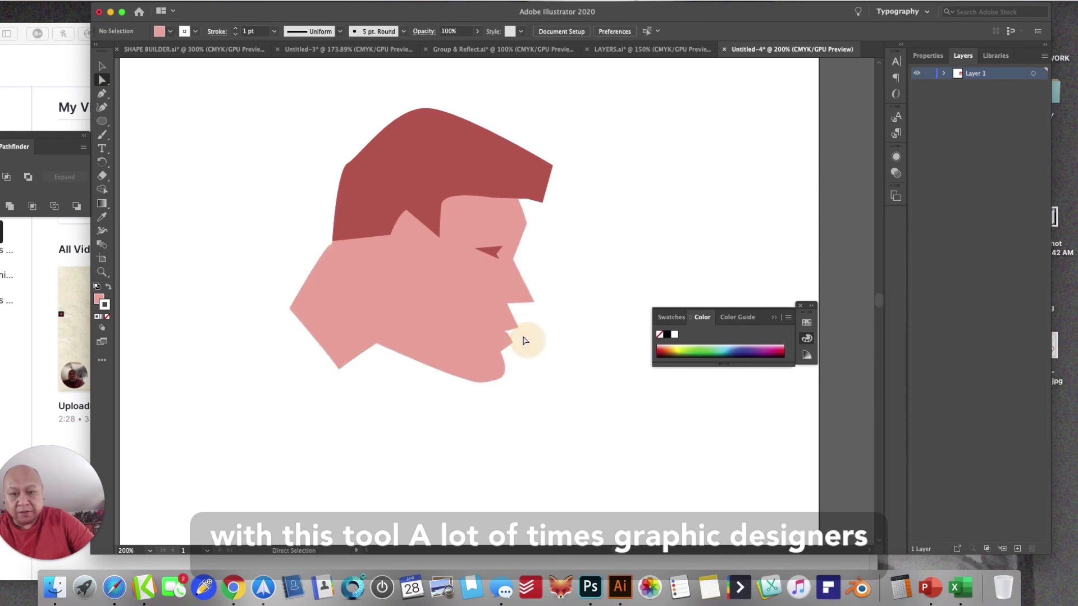
- Adjust the nose tip and the corner beneath it, and shift the face profile slightly forward
{"action": "left_click", "coordinate": [531, 303]}
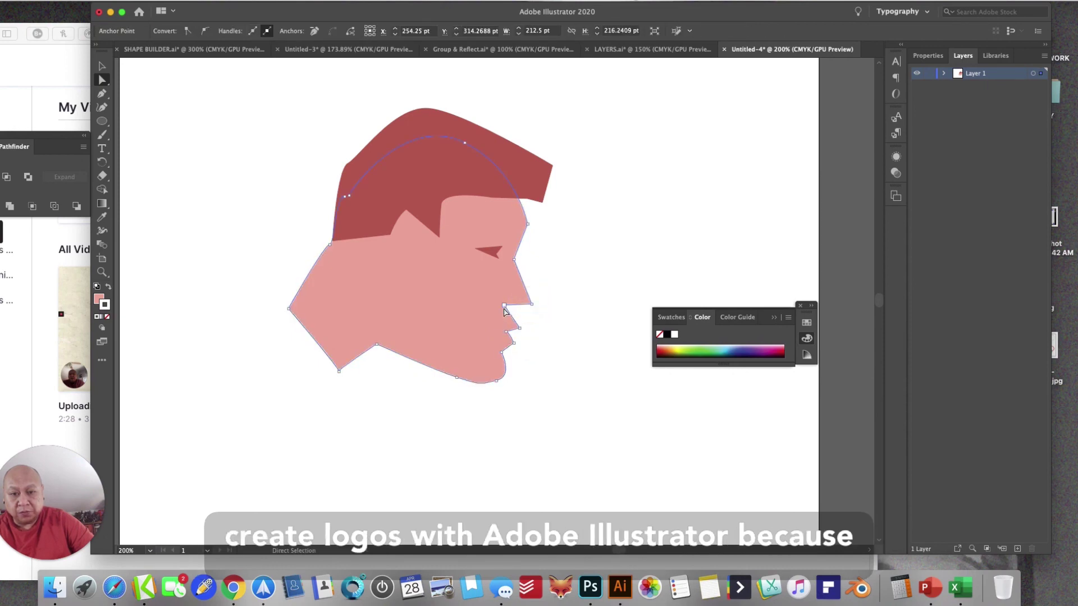
{"action": "left_click_drag", "start_coordinate": [504, 310], "coordinate": [508, 311]}
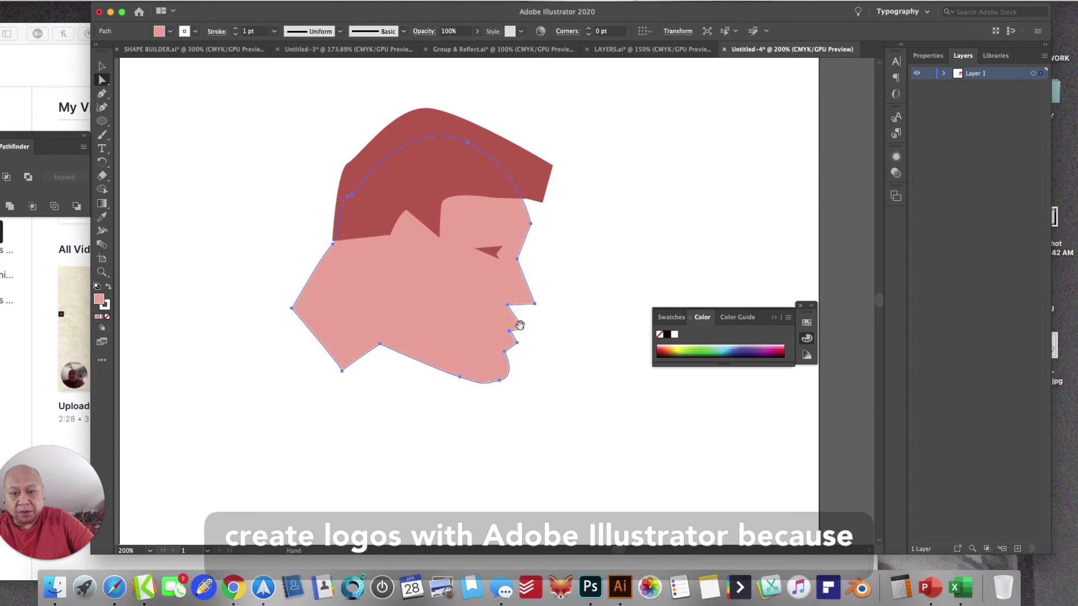
{"action": "left_click", "coordinate": [548, 327]}
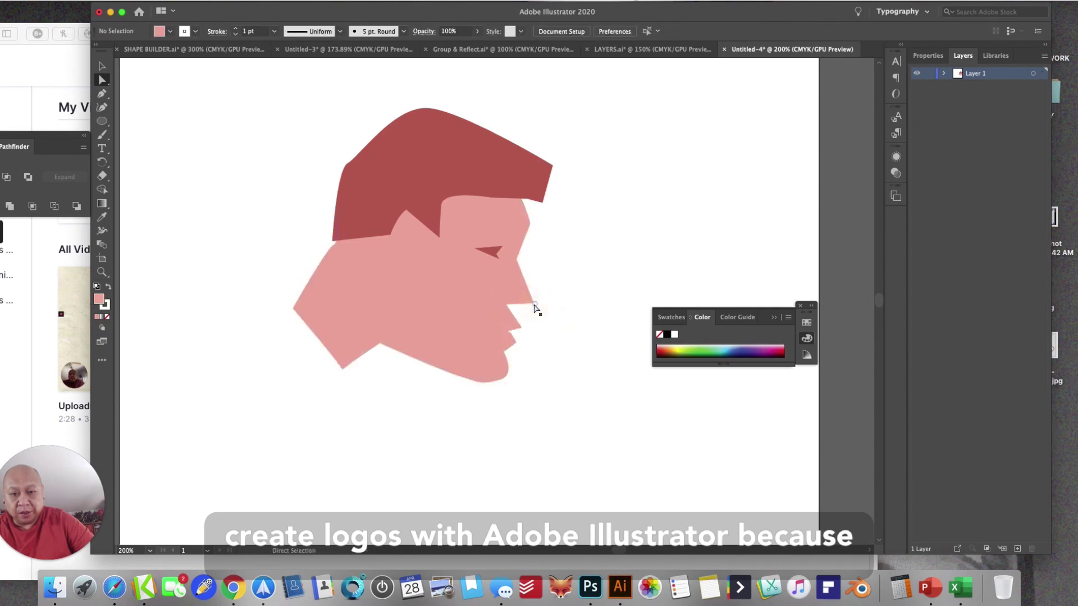
{"action": "left_click", "coordinate": [534, 303]}
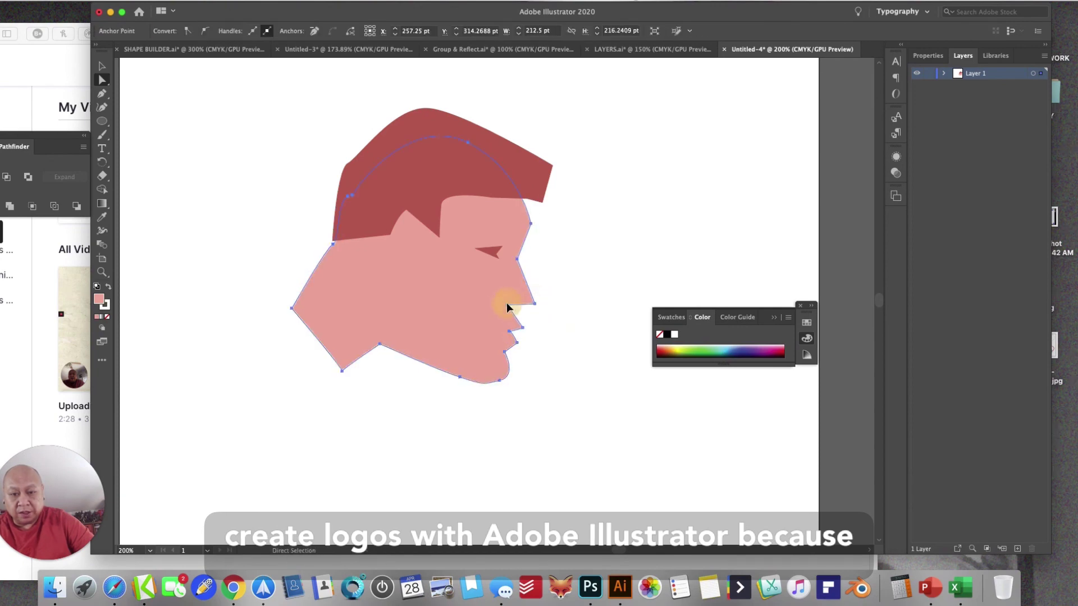
{"action": "left_click_drag", "start_coordinate": [507, 308], "coordinate": [513, 309]}
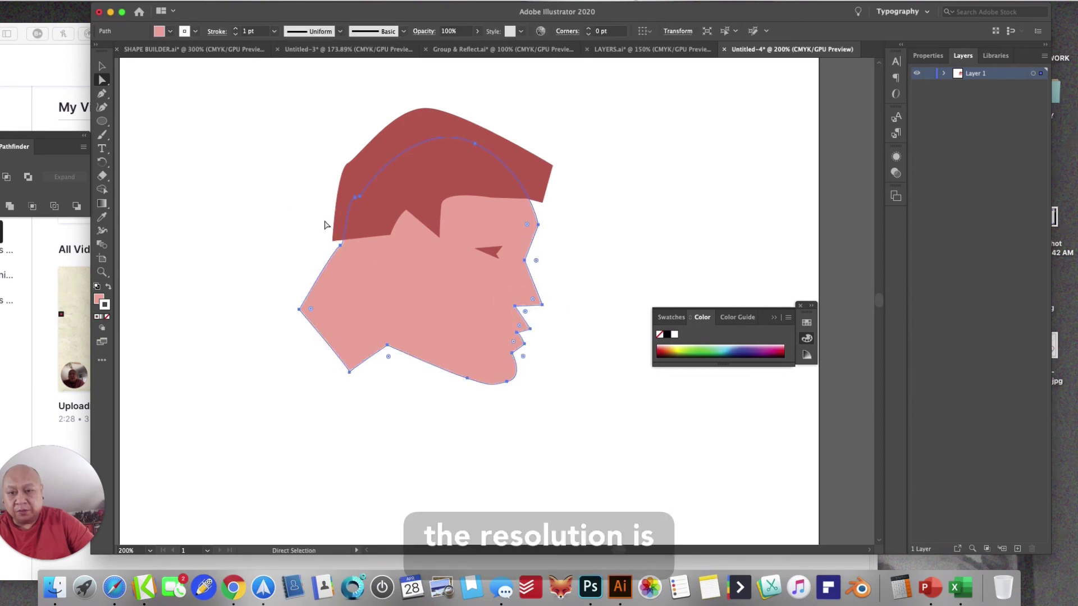
{"action": "left_click_drag", "start_coordinate": [359, 242], "coordinate": [353, 241]}
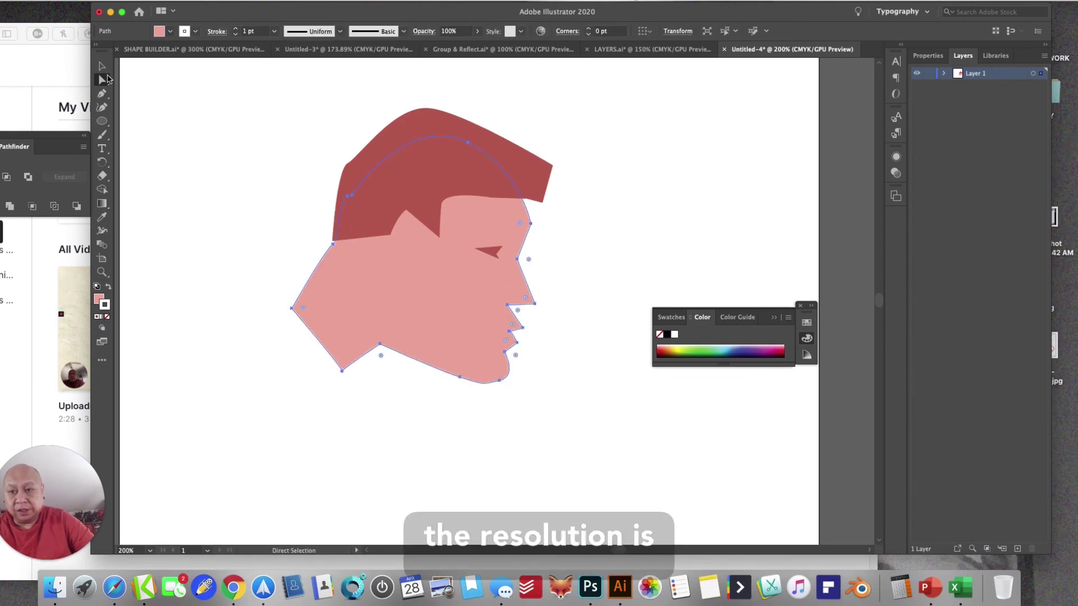
{"action": "left_click", "coordinate": [176, 134]}
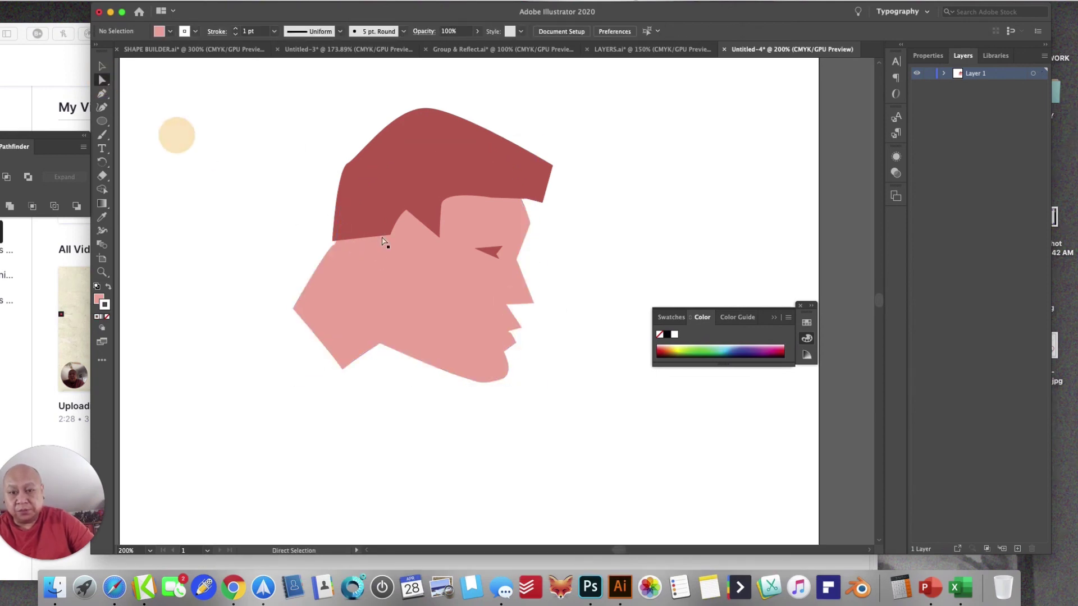
{"action": "left_click", "coordinate": [507, 303]}
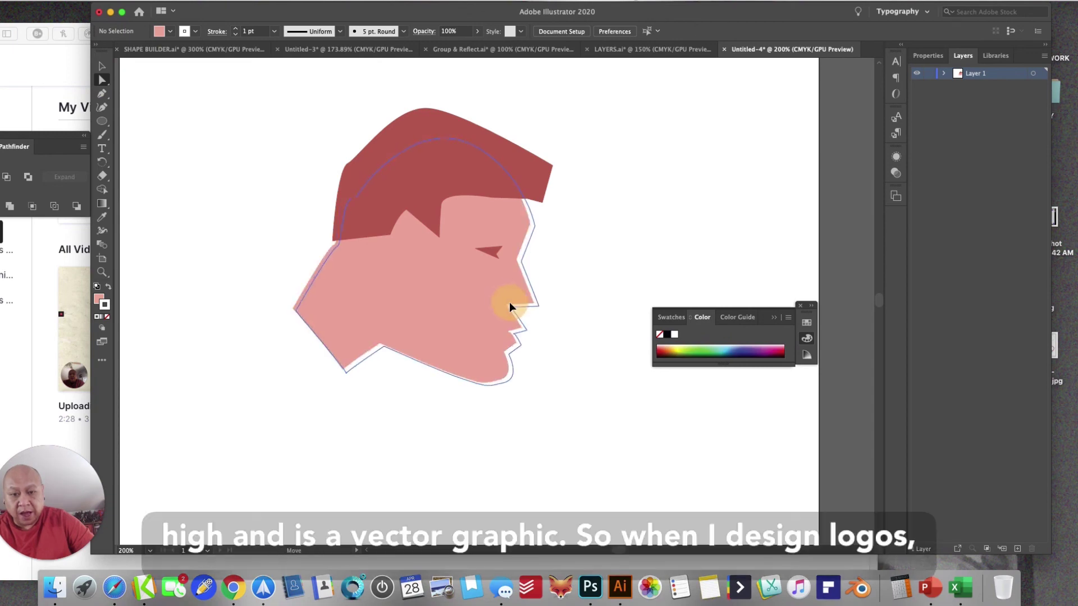
{"action": "left_click", "coordinate": [551, 321]}
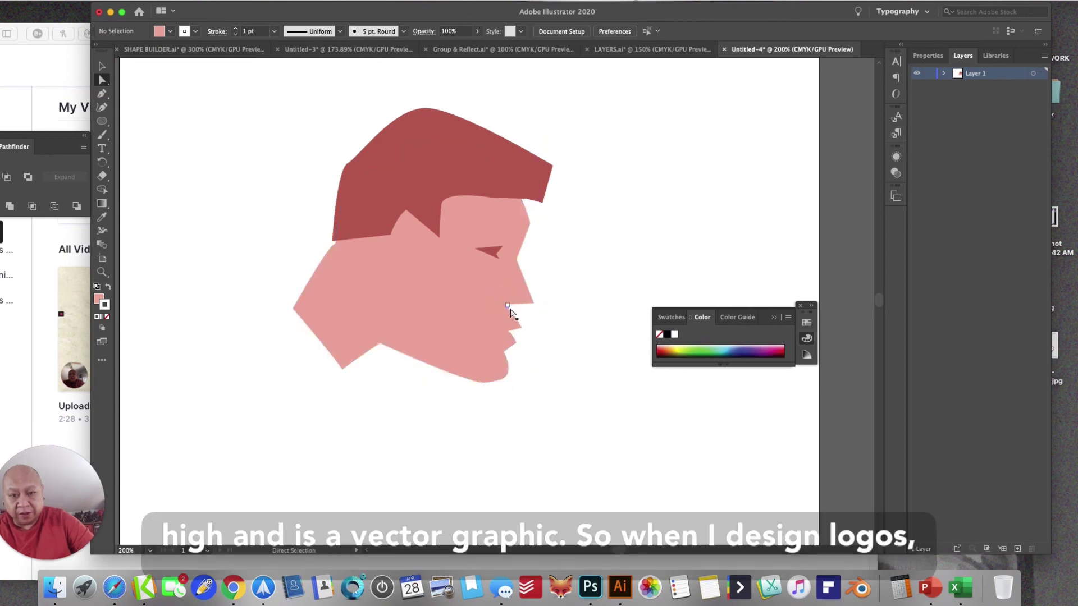
- Pull the corner anchor beneath the nose forward, and shift the whole hair shape slightly toward the back of the head
{"action": "left_click", "coordinate": [509, 305]}
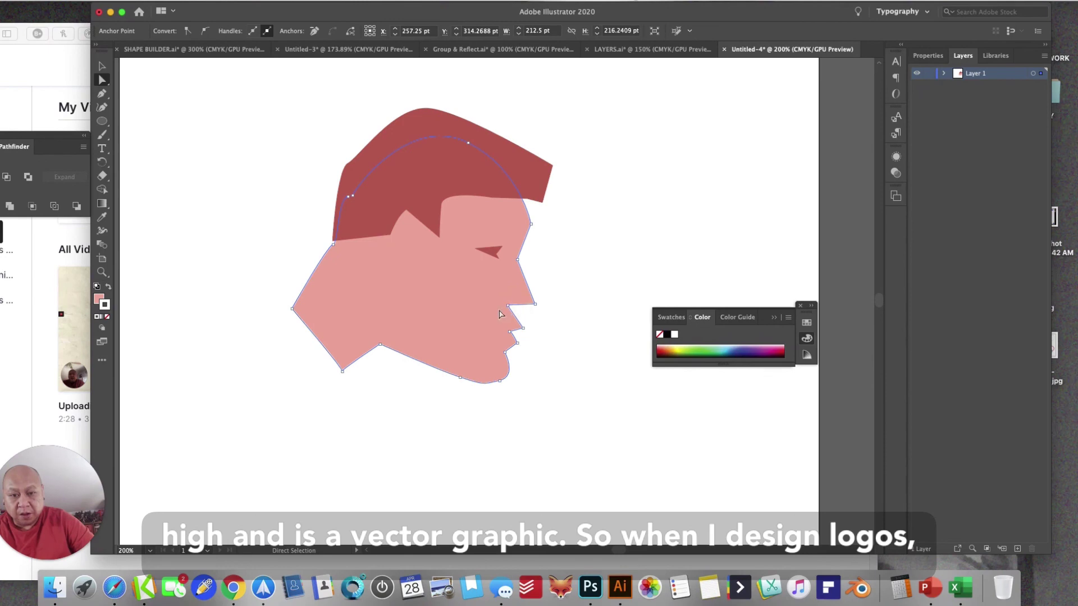
{"action": "left_click", "coordinate": [513, 305]}
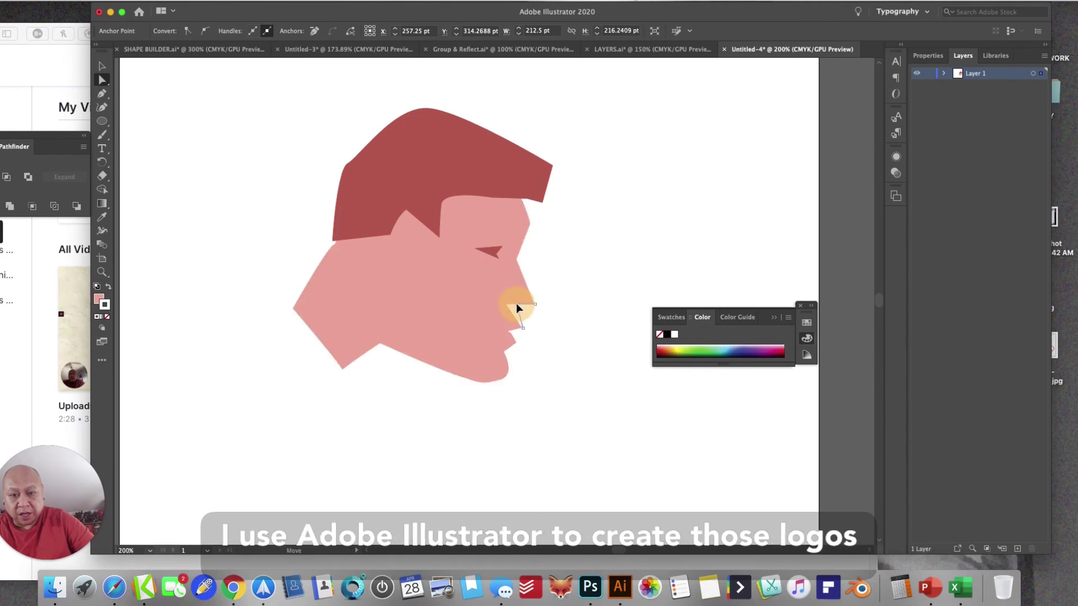
{"action": "left_click", "coordinate": [550, 369]}
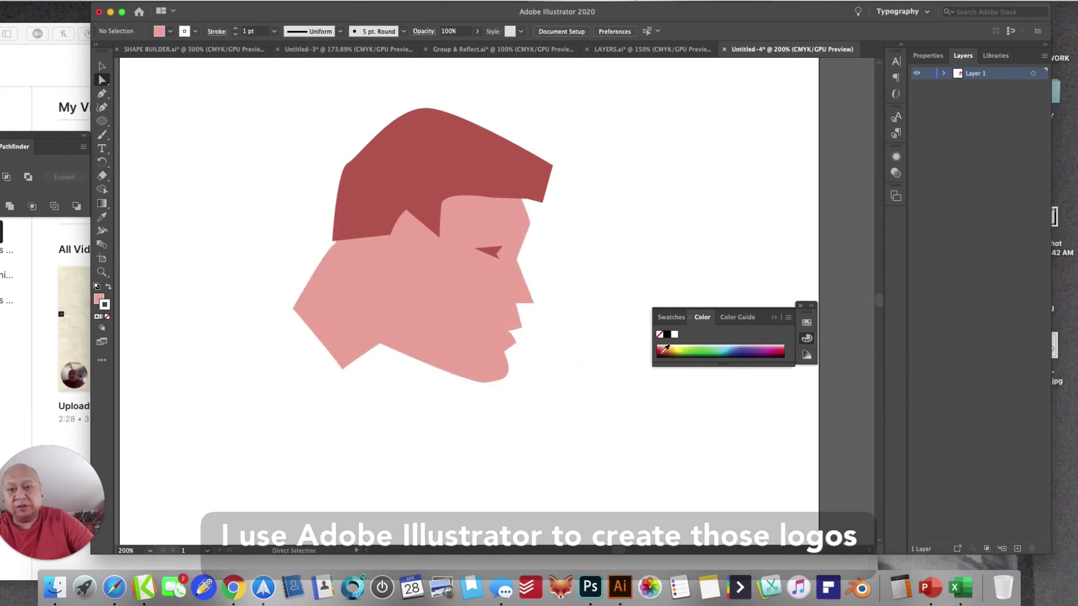
{"action": "left_click", "coordinate": [485, 184]}
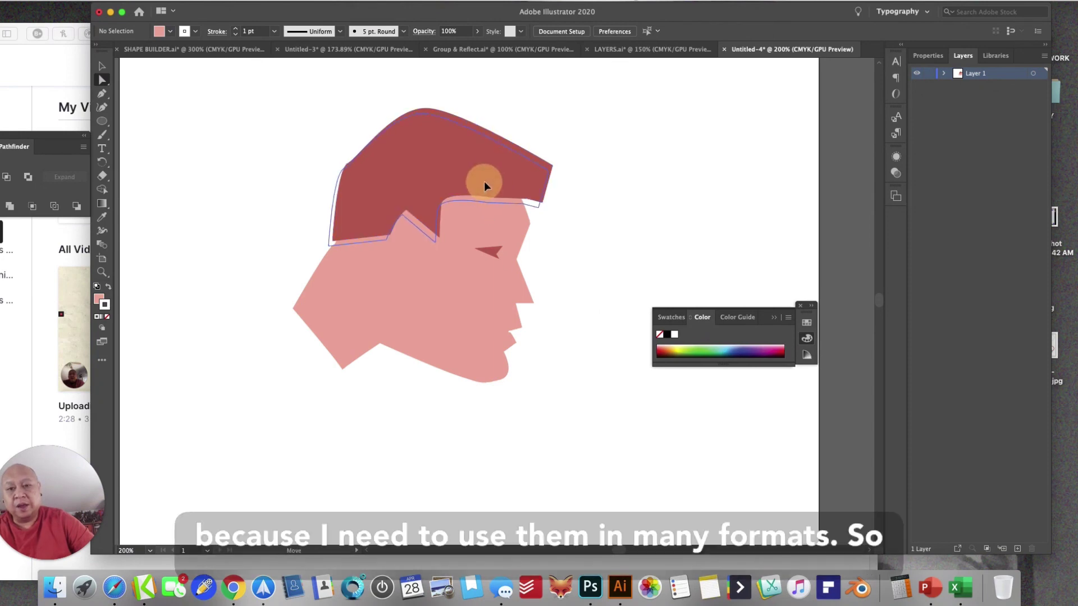
{"action": "left_click", "coordinate": [652, 243]}
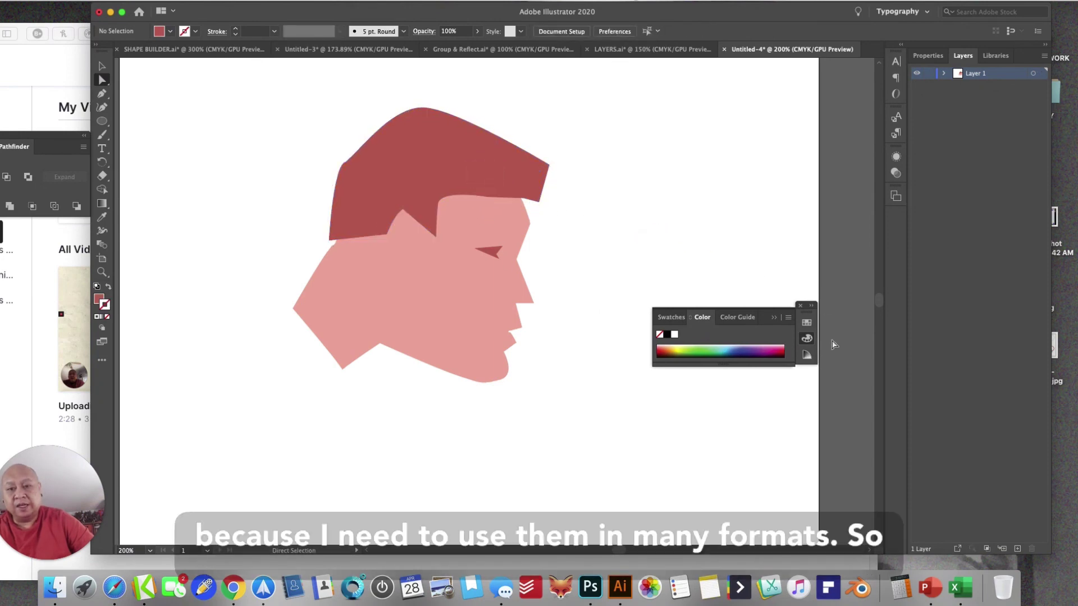
- Draw a closed straight-sided torso with shoulders and a collar notch below the head using the Pen tool, about 240 pt wide and 230 pt high
{"action": "left_click", "coordinate": [102, 94]}
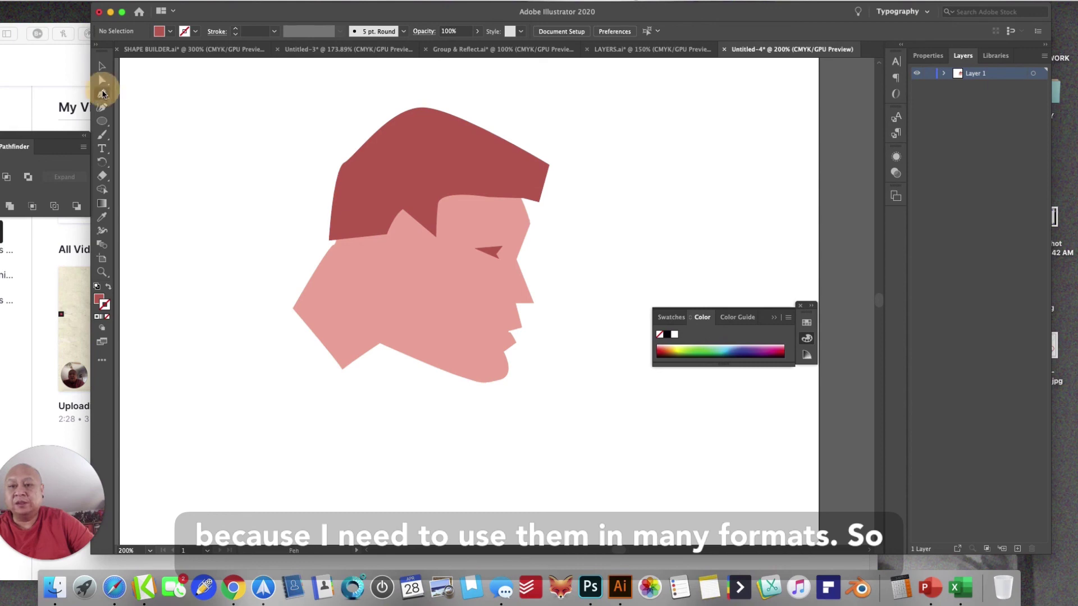
{"action": "left_click", "coordinate": [371, 350]}
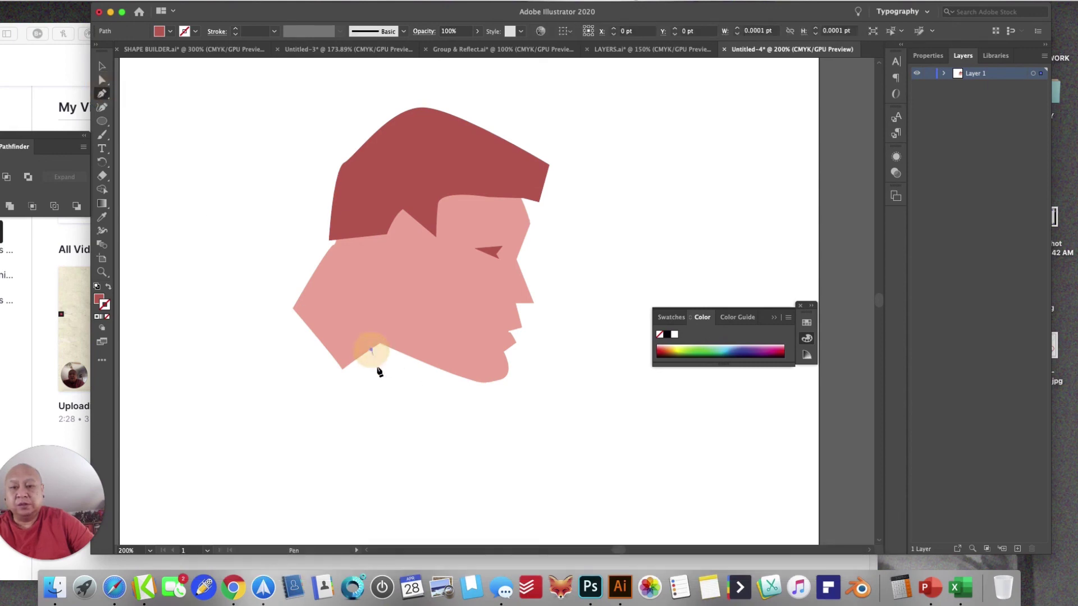
{"action": "left_click", "coordinate": [422, 436]}
{"action": "left_click", "coordinate": [411, 455]}
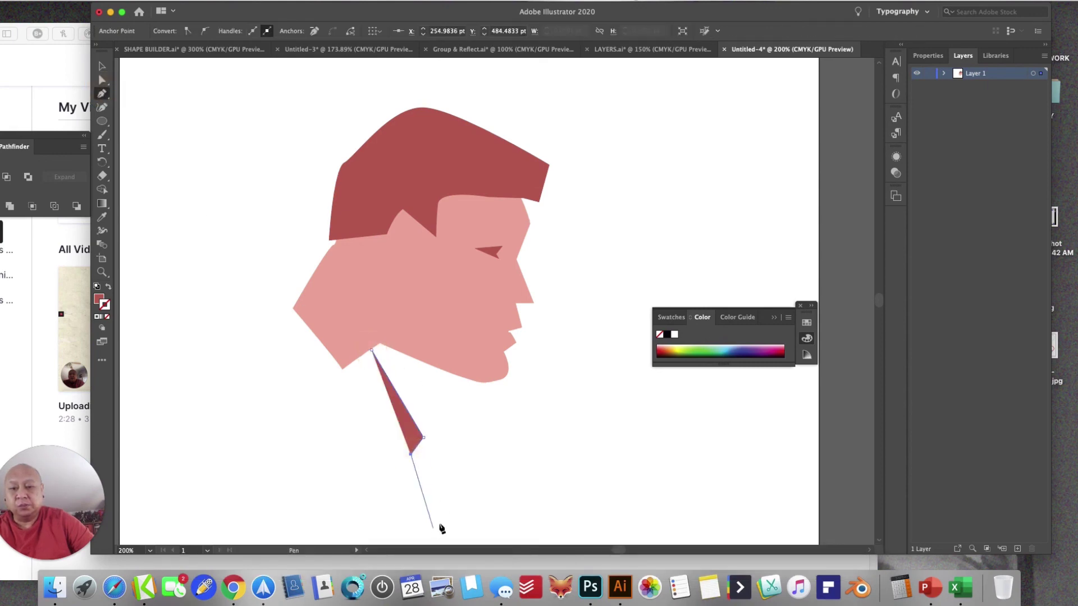
{"action": "left_click", "coordinate": [438, 539]}
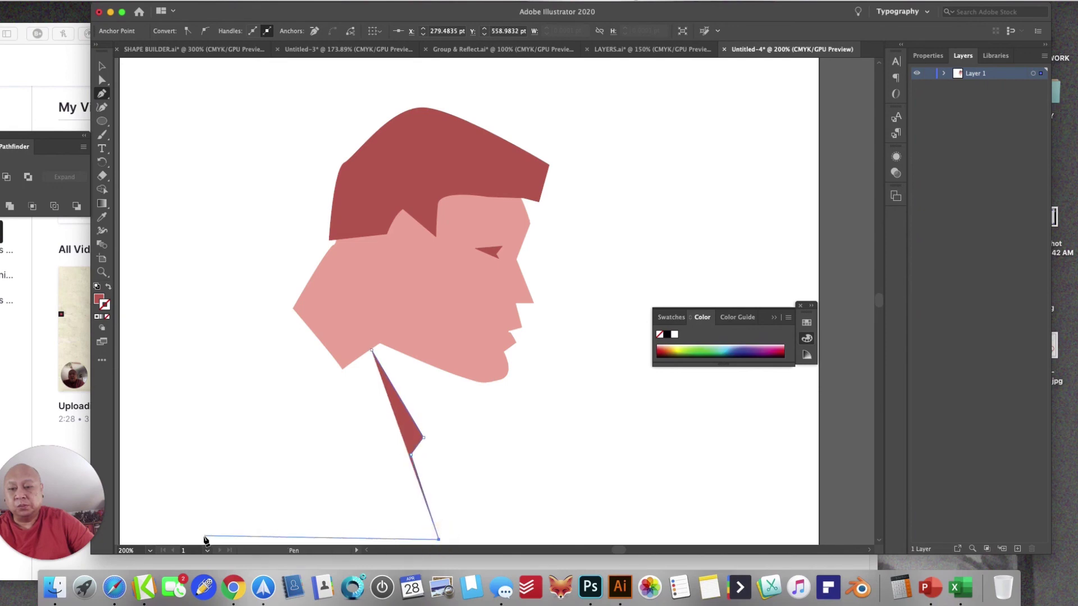
{"action": "left_click", "coordinate": [167, 535]}
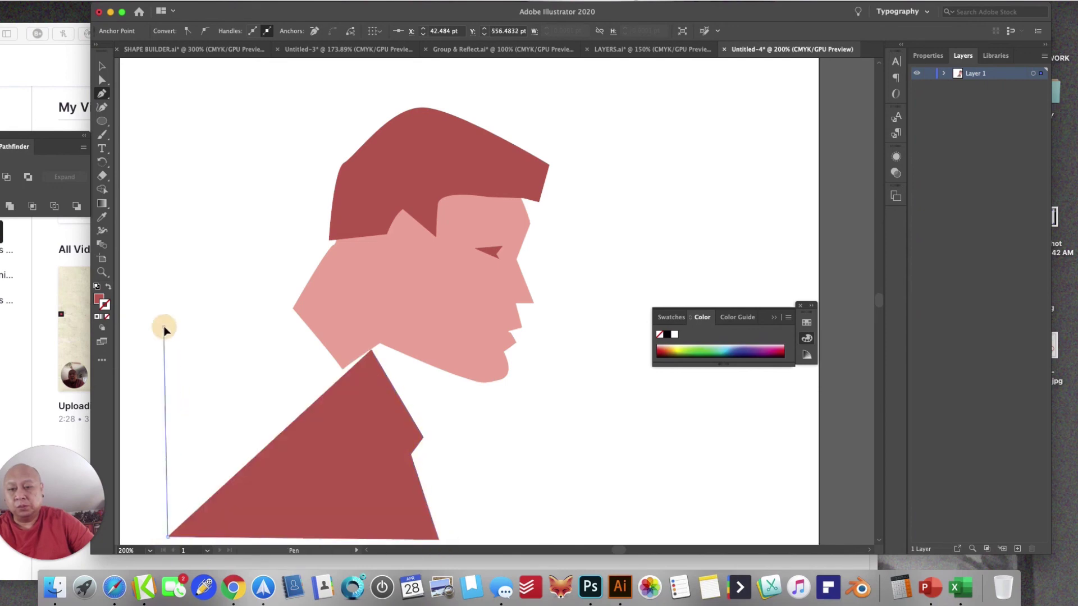
{"action": "left_click", "coordinate": [164, 327]}
{"action": "left_click", "coordinate": [253, 276]}
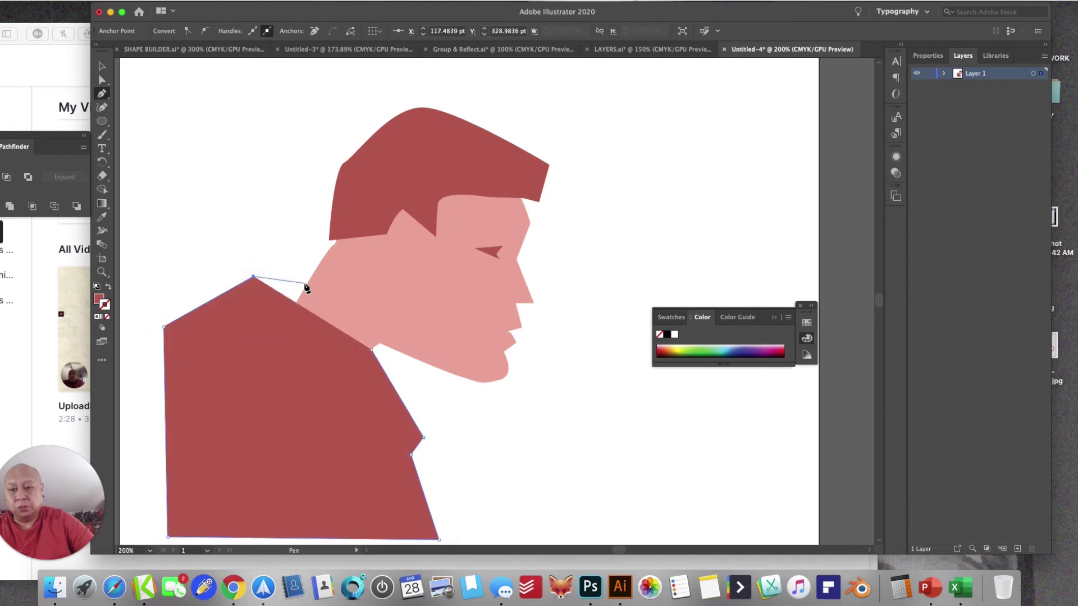
{"action": "left_click", "coordinate": [303, 283]}
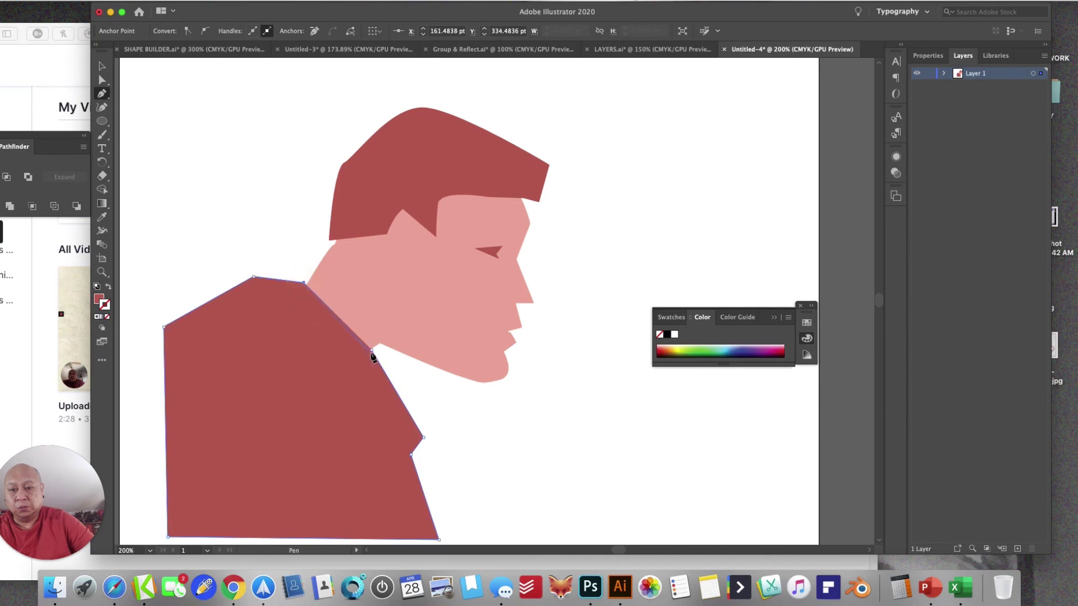
{"action": "left_click", "coordinate": [371, 351]}
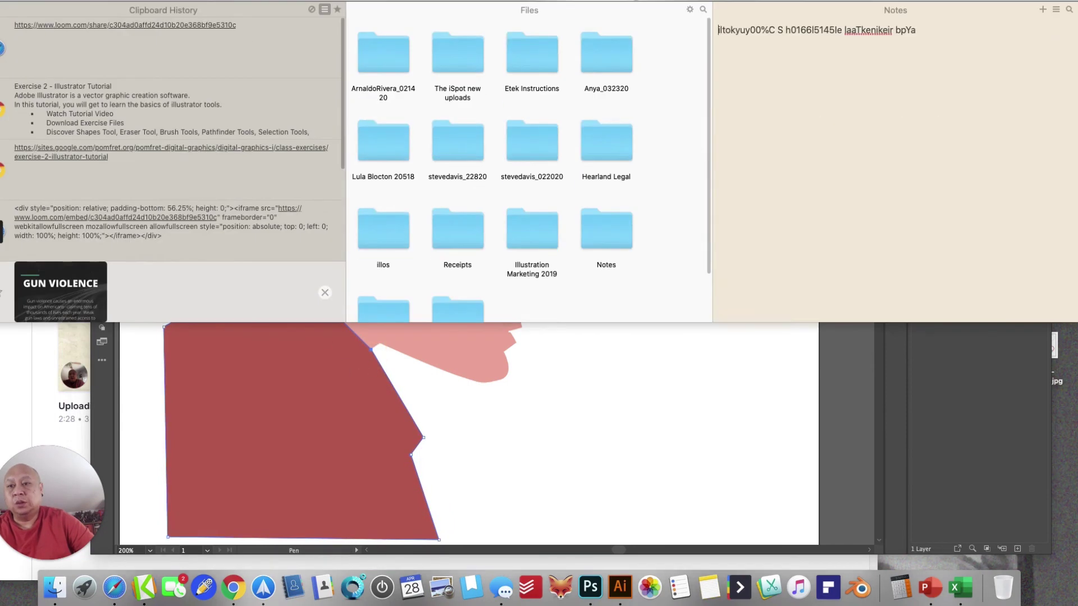
- Send the torso shape to the back so it sits behind the neck, and leave nothing selected
{"action": "left_click", "coordinate": [121, 1]}
{"action": "mouse_move", "coordinate": [176, 20]}
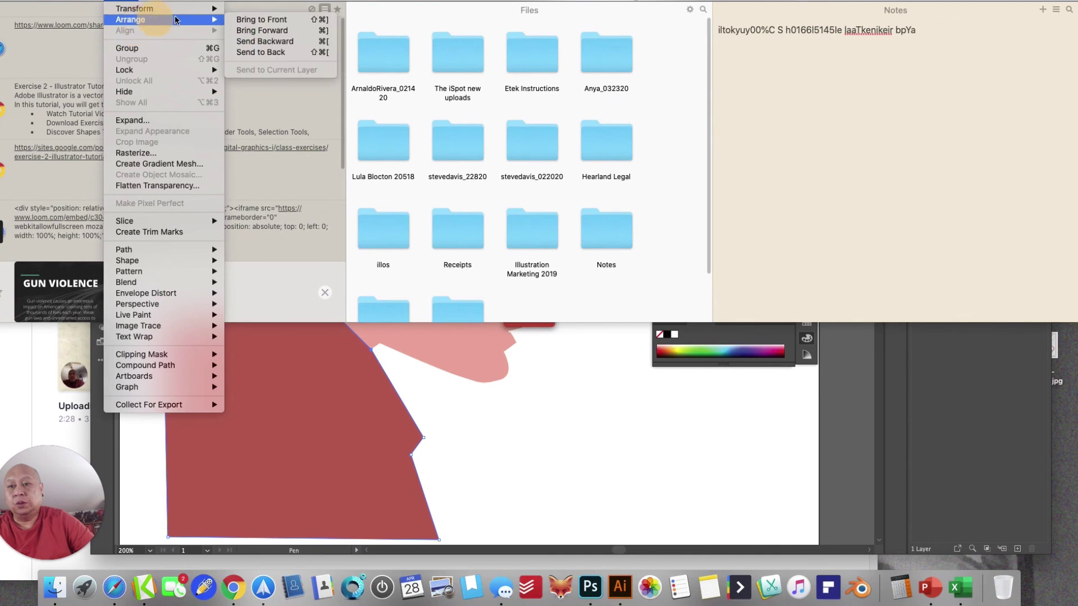
{"action": "left_click", "coordinate": [261, 52]}
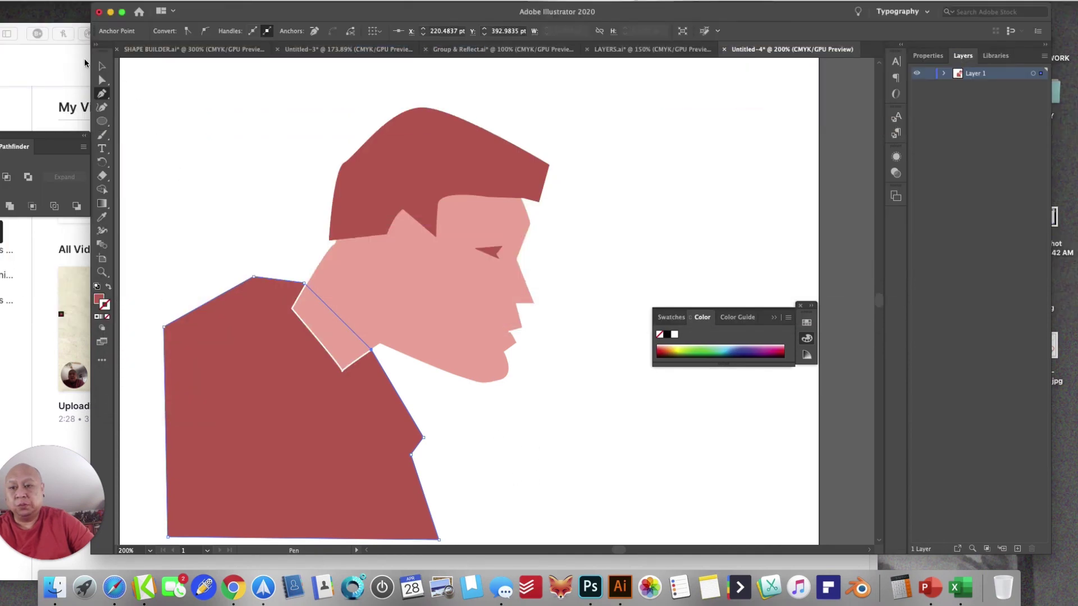
{"action": "key", "text": "v"}
{"action": "left_click", "coordinate": [478, 304]}
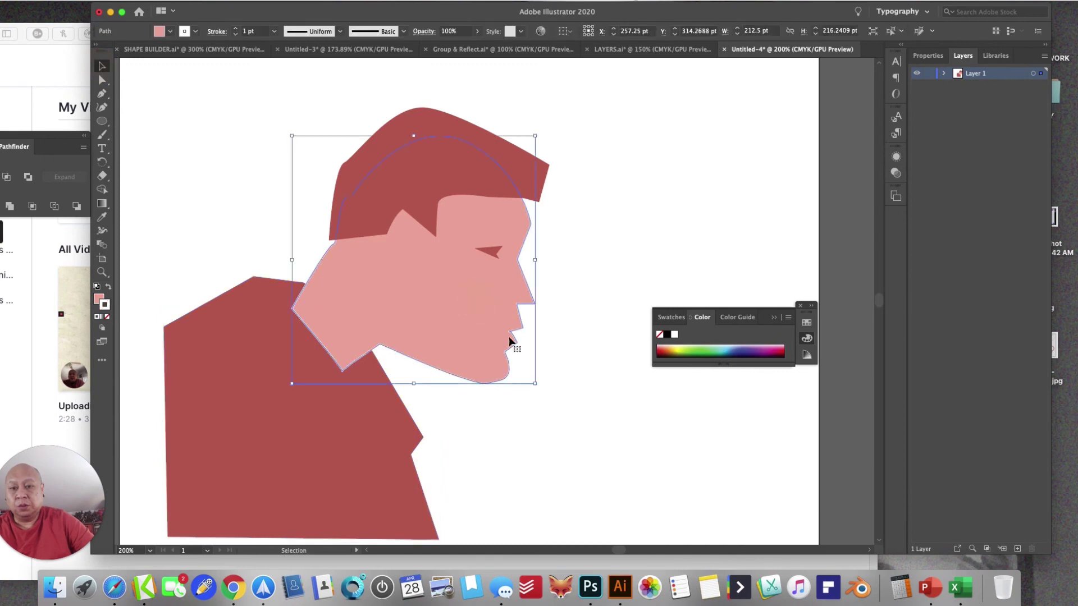
{"action": "left_click", "coordinate": [556, 435]}
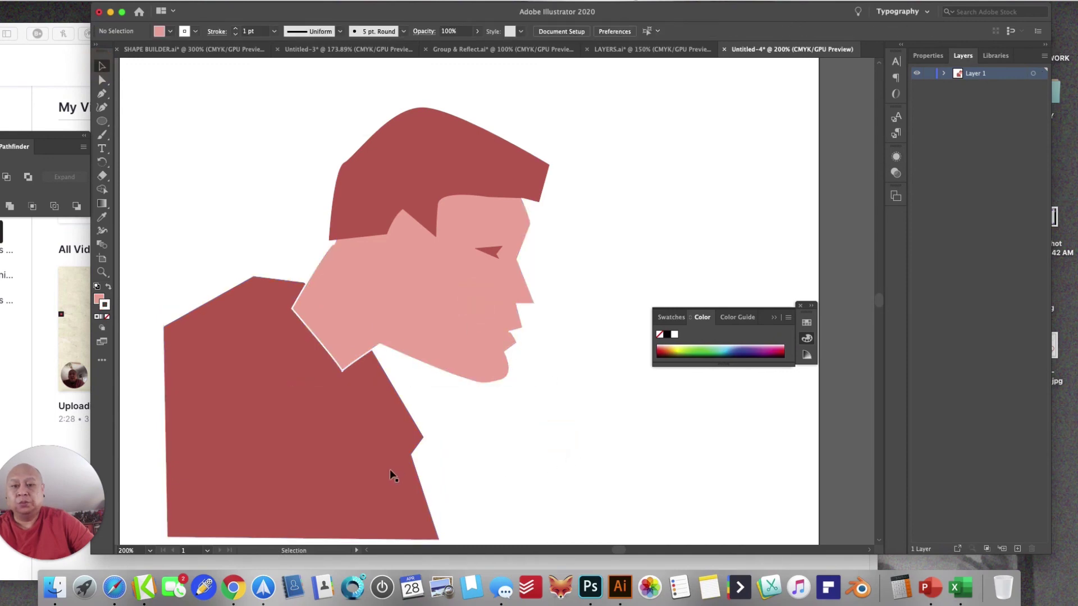
- Swap the torso's fill and stroke colors, and set its fill to a light muted blue
{"action": "left_click", "coordinate": [389, 490]}
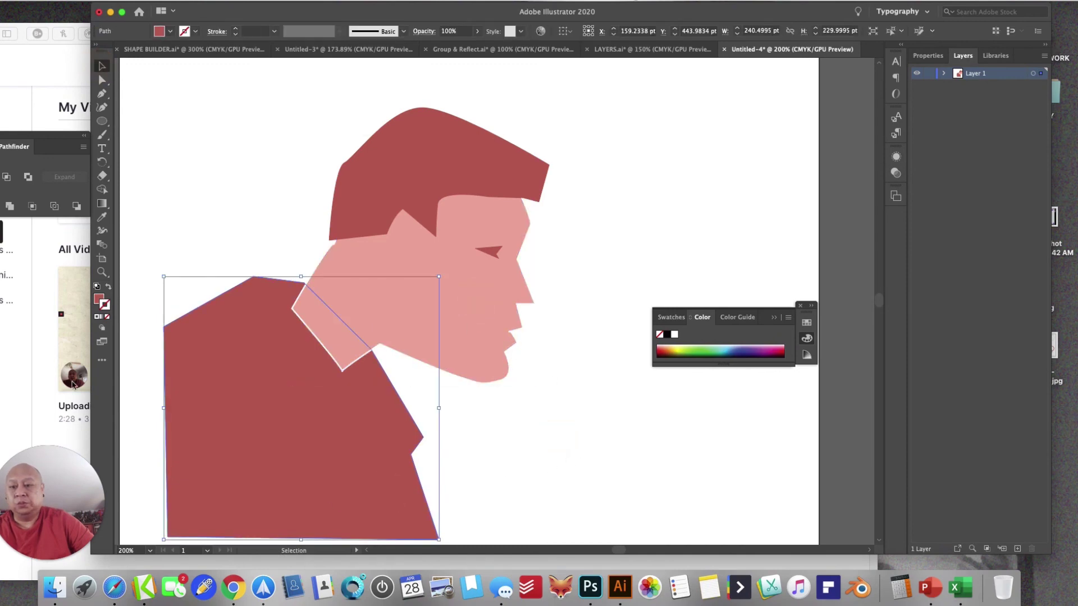
{"action": "left_click", "coordinate": [108, 286]}
{"action": "double_click", "coordinate": [99, 298]}
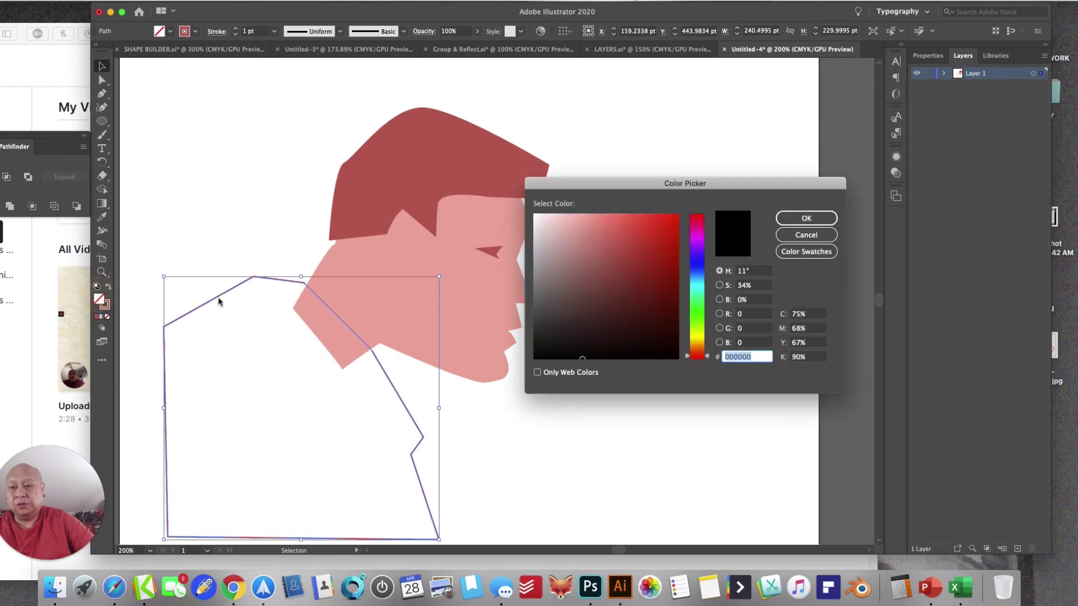
{"action": "left_click", "coordinate": [700, 273]}
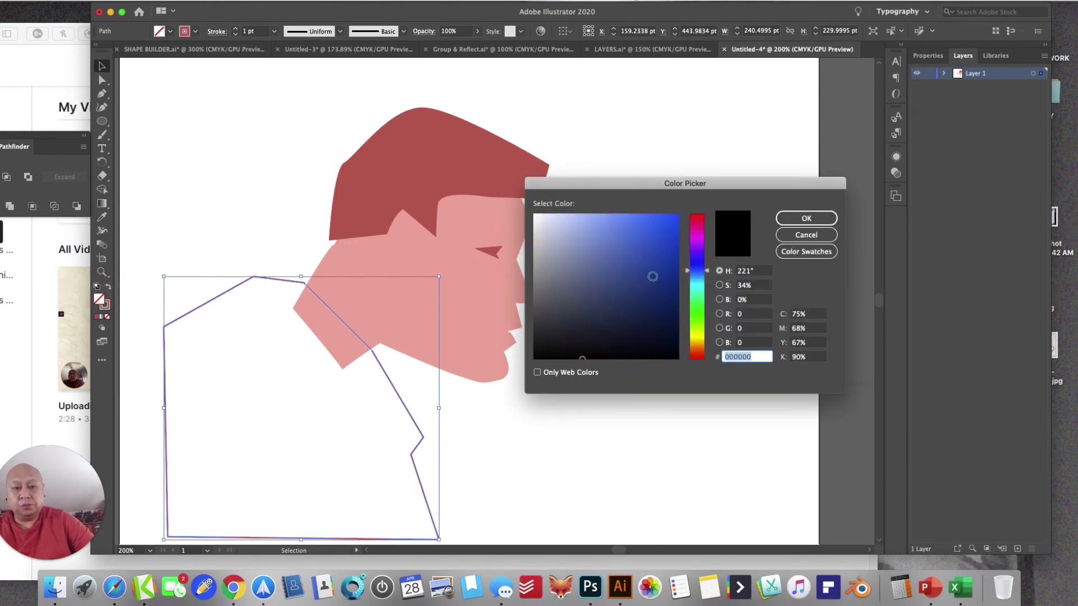
{"action": "left_click", "coordinate": [585, 240]}
{"action": "left_click", "coordinate": [784, 221]}
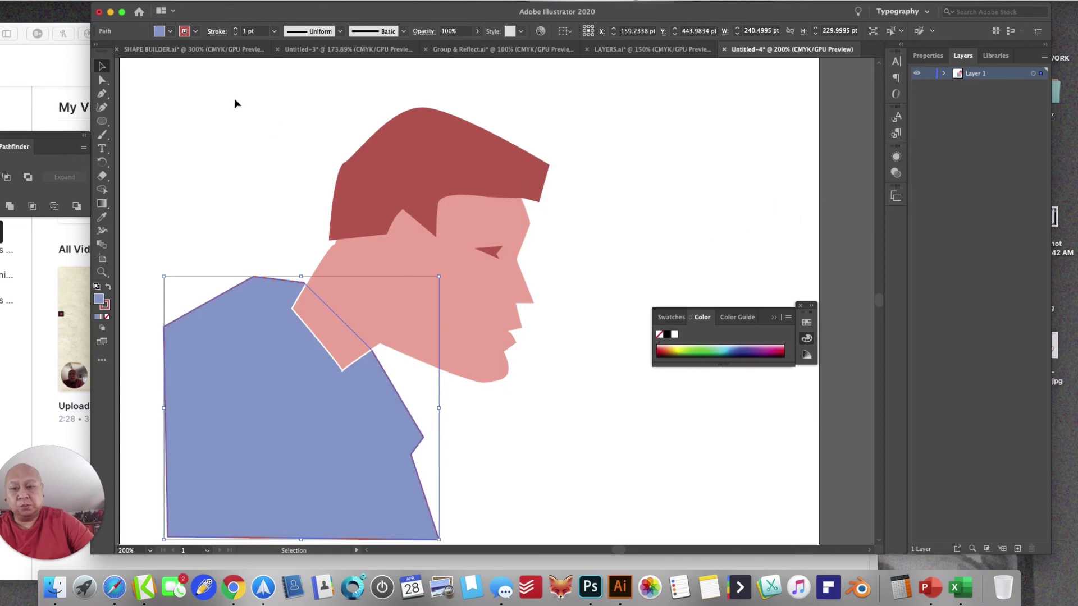
- Send the blue torso to the back again and remove its red stroke
{"action": "left_click", "coordinate": [165, 4]}
{"action": "mouse_move", "coordinate": [134, 22]}
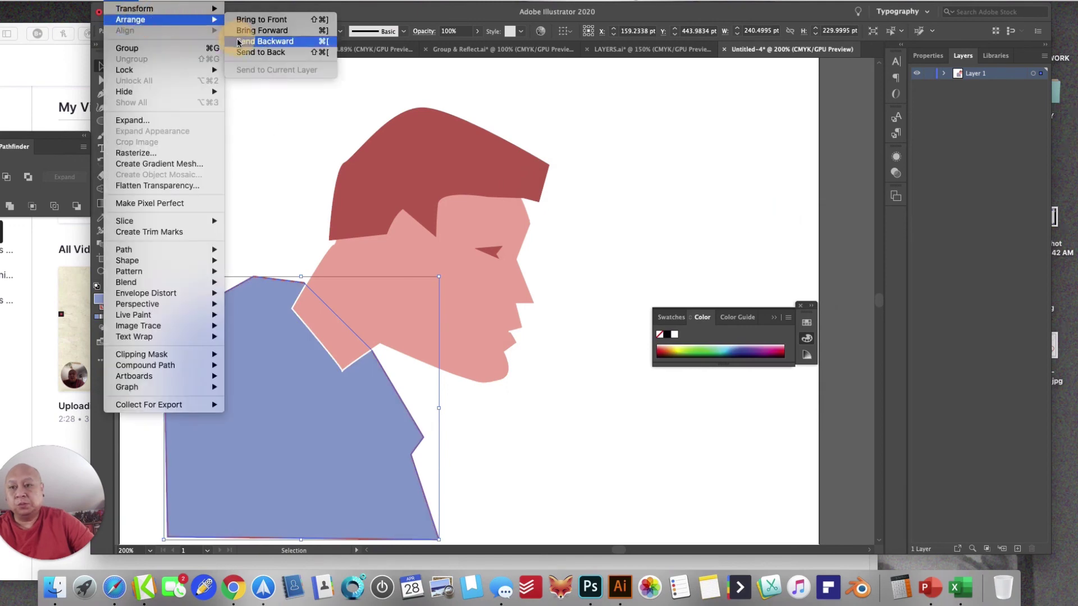
{"action": "left_click", "coordinate": [250, 53]}
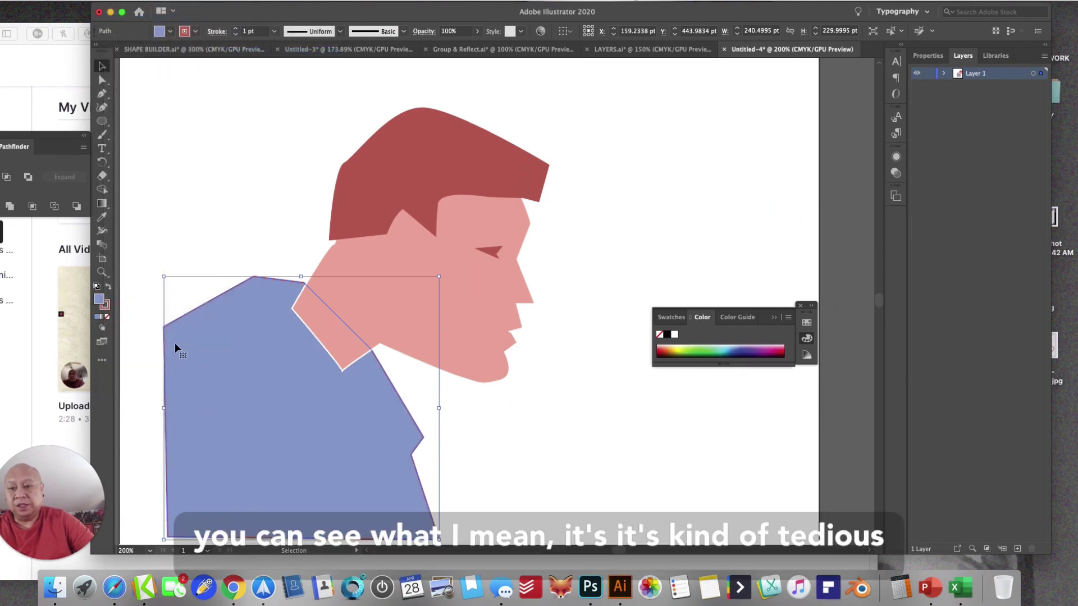
{"action": "left_click", "coordinate": [108, 306]}
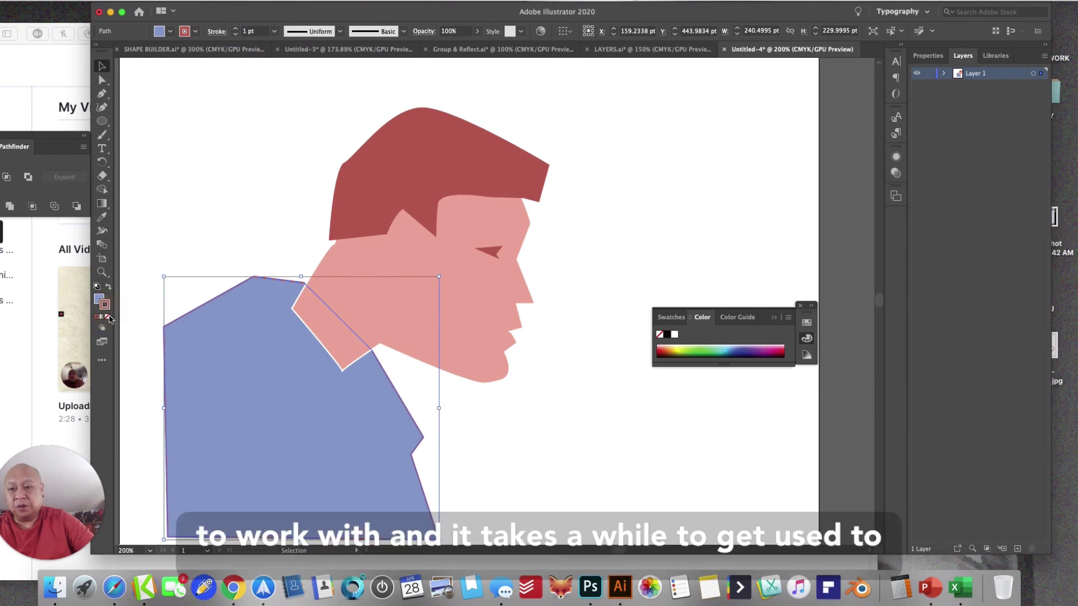
{"action": "left_click", "coordinate": [109, 317]}
{"action": "left_click", "coordinate": [101, 65]}
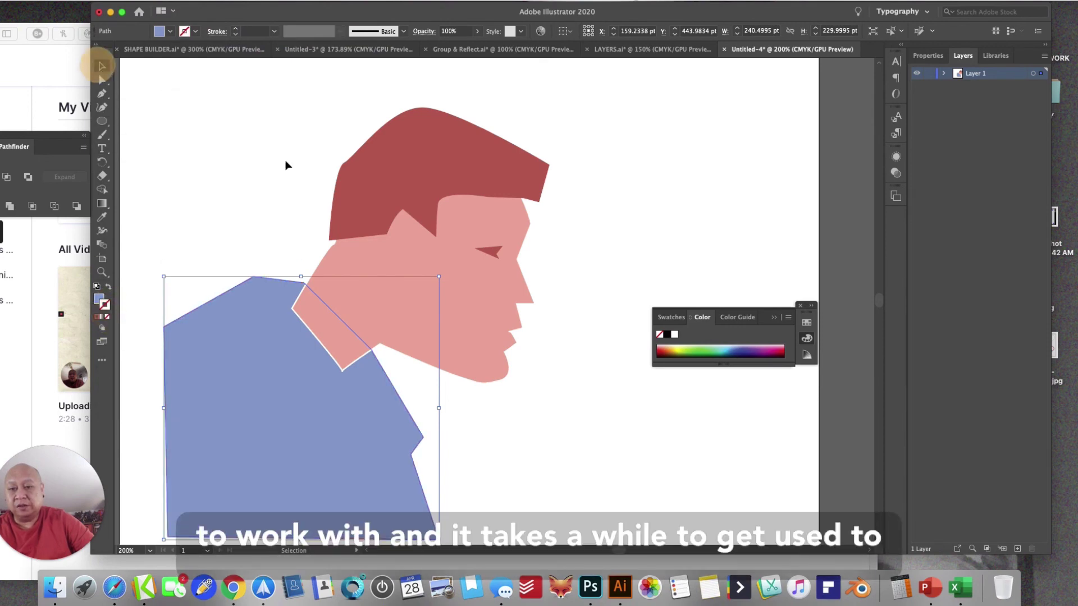
{"action": "left_click", "coordinate": [286, 165]}
- Remove the white stroke from the pink face profile and deselect it
{"action": "left_click", "coordinate": [413, 332]}
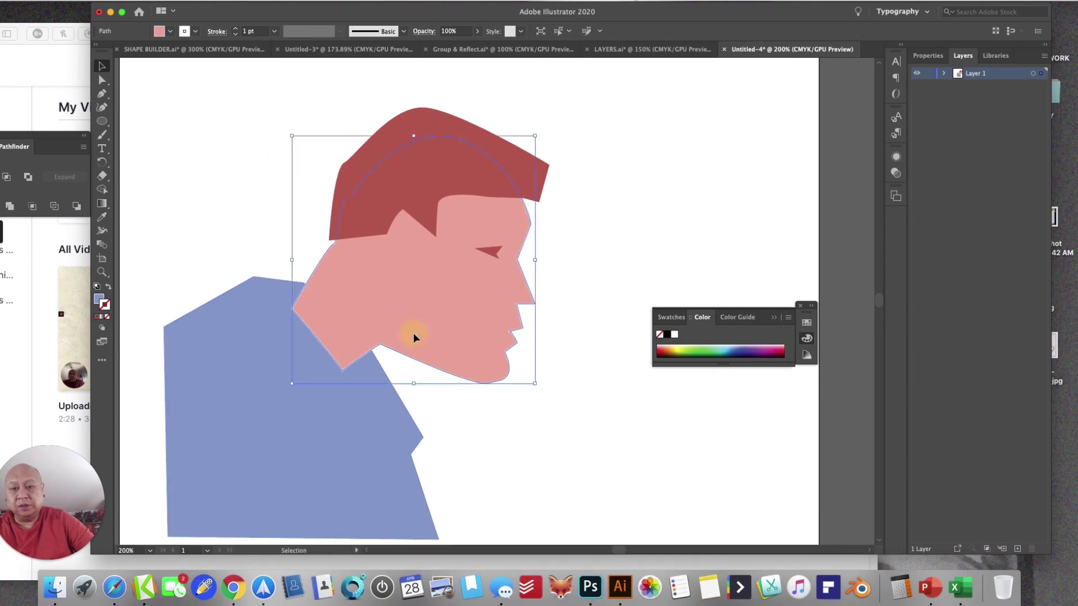
{"action": "left_click", "coordinate": [106, 304]}
{"action": "left_click", "coordinate": [108, 317]}
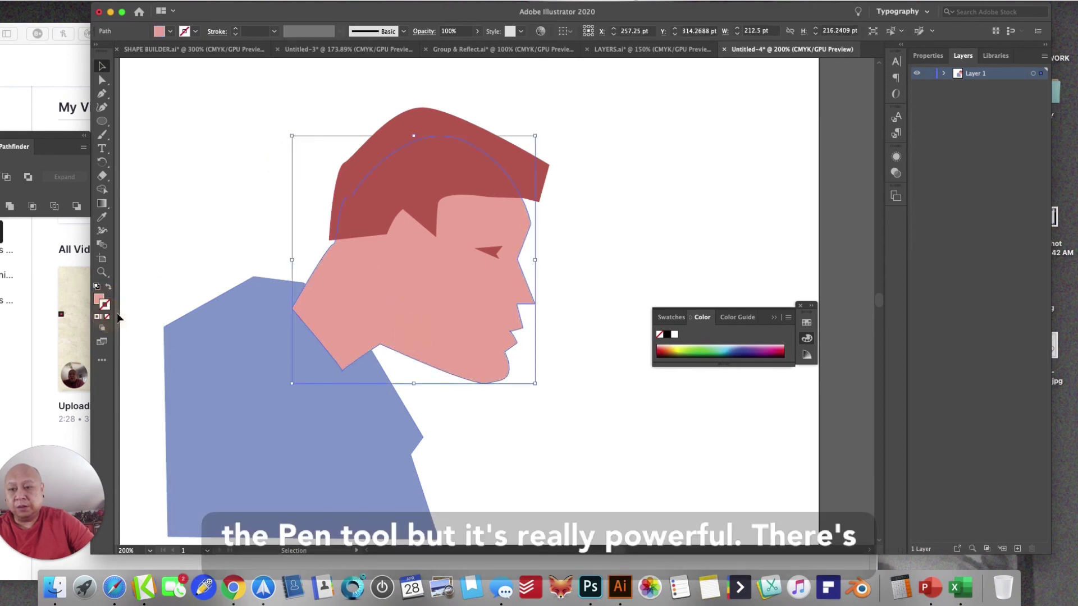
{"action": "left_click", "coordinate": [195, 241]}
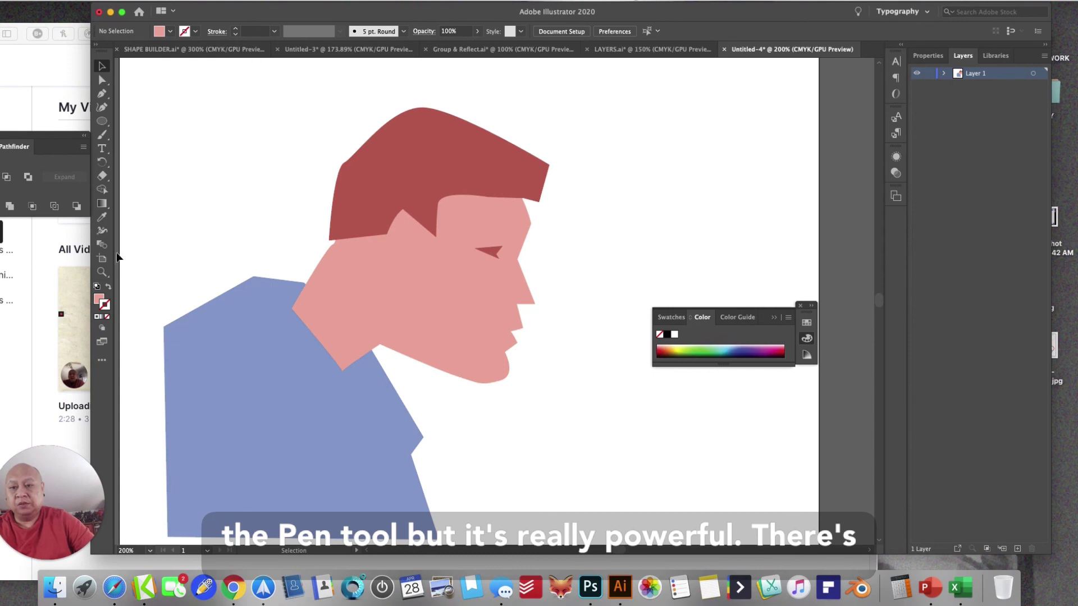
{"action": "left_click", "coordinate": [102, 273]}
{"action": "left_click", "coordinate": [426, 335], "text": "super"}
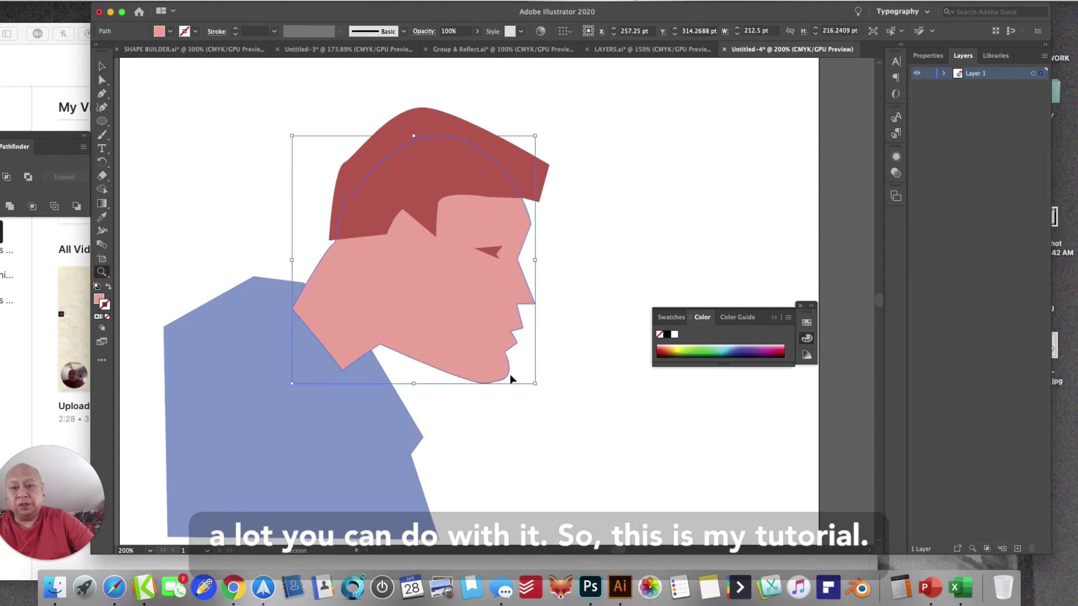
{"action": "left_click", "coordinate": [496, 392], "text": "alt"}
{"action": "left_click", "coordinate": [529, 363], "text": "alt"}
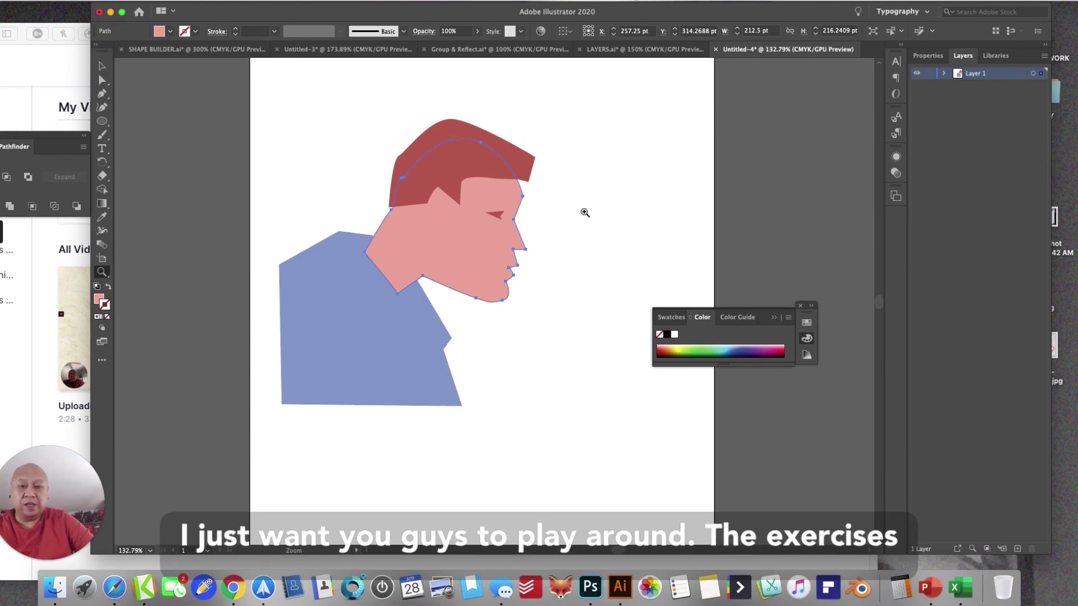
{"action": "double_click", "coordinate": [688, 17]}
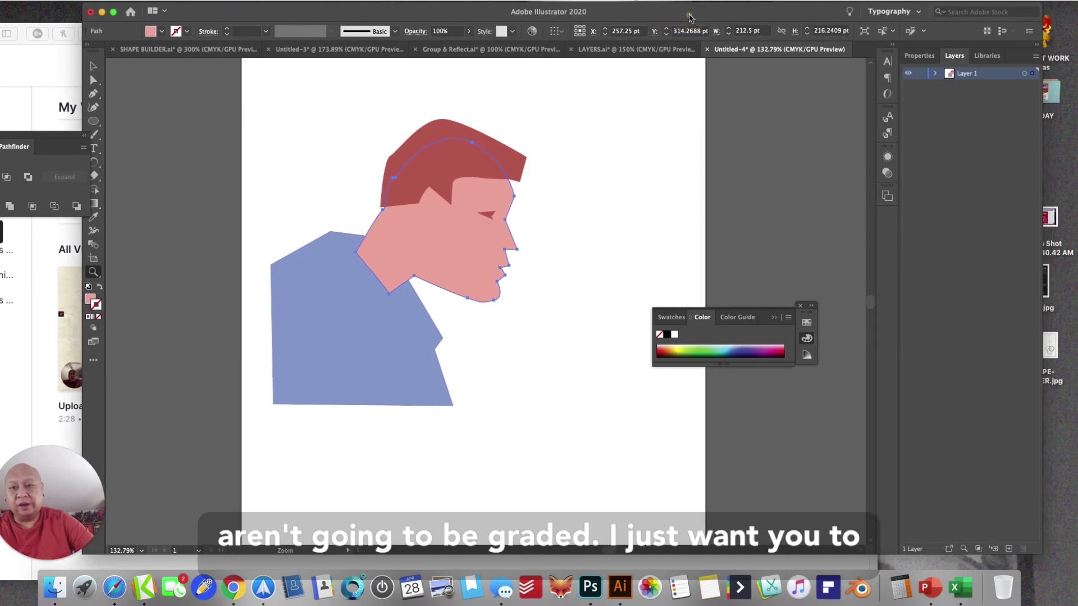
{"action": "left_click_drag", "start_coordinate": [688, 17], "coordinate": [678, 17]}
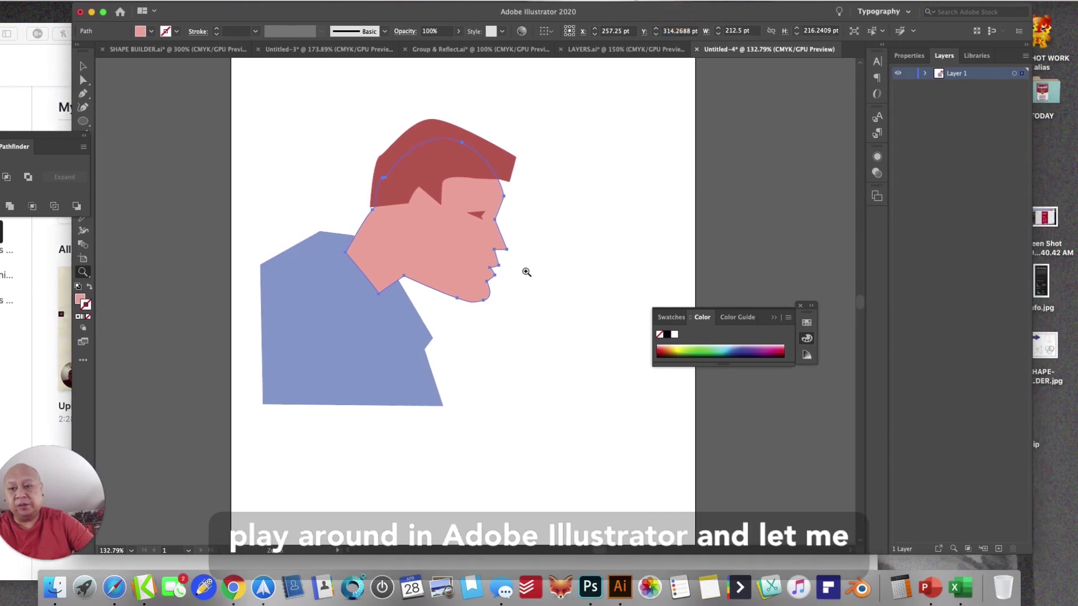